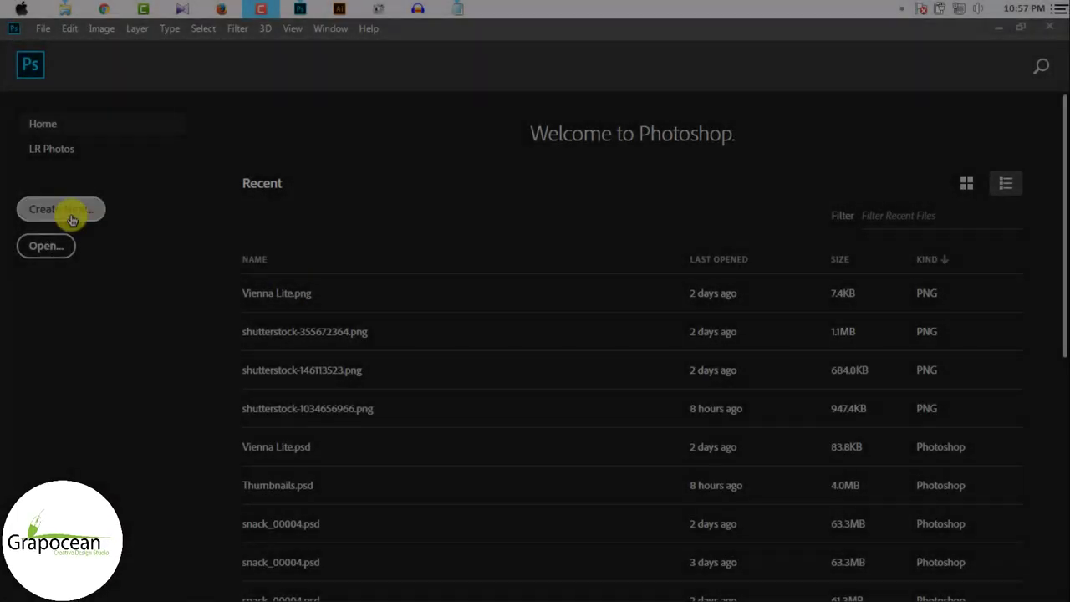
# - Create a 1466 × 816 px, 300 ppi RGB document named 'Billboard Banner Design'
pyautogui.click(72, 218)
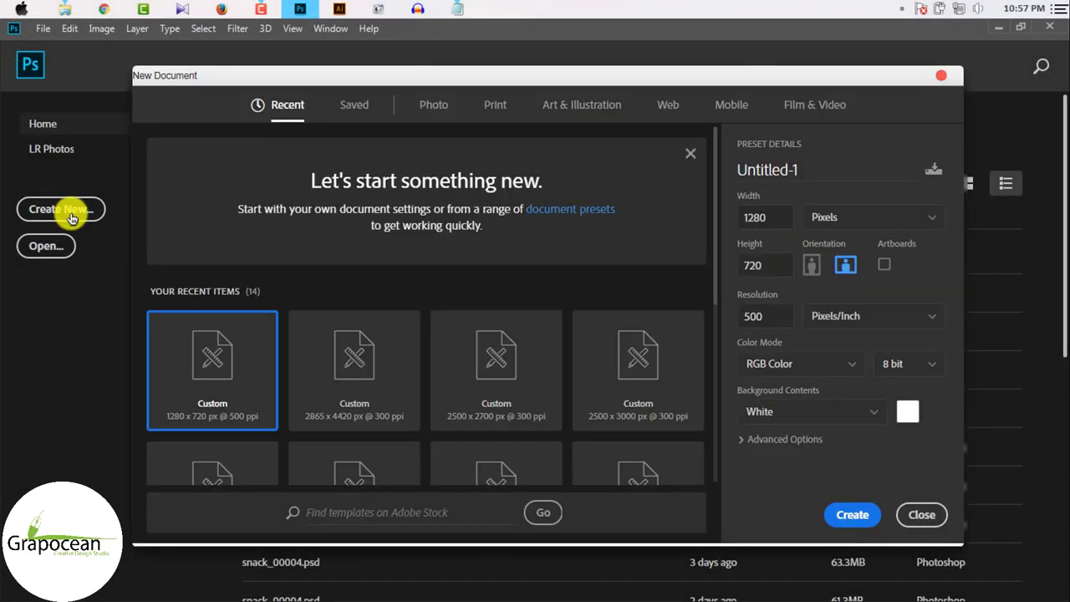
pyautogui.doubleClick(794, 172)
pyautogui.write('Billboard Banner Desi')
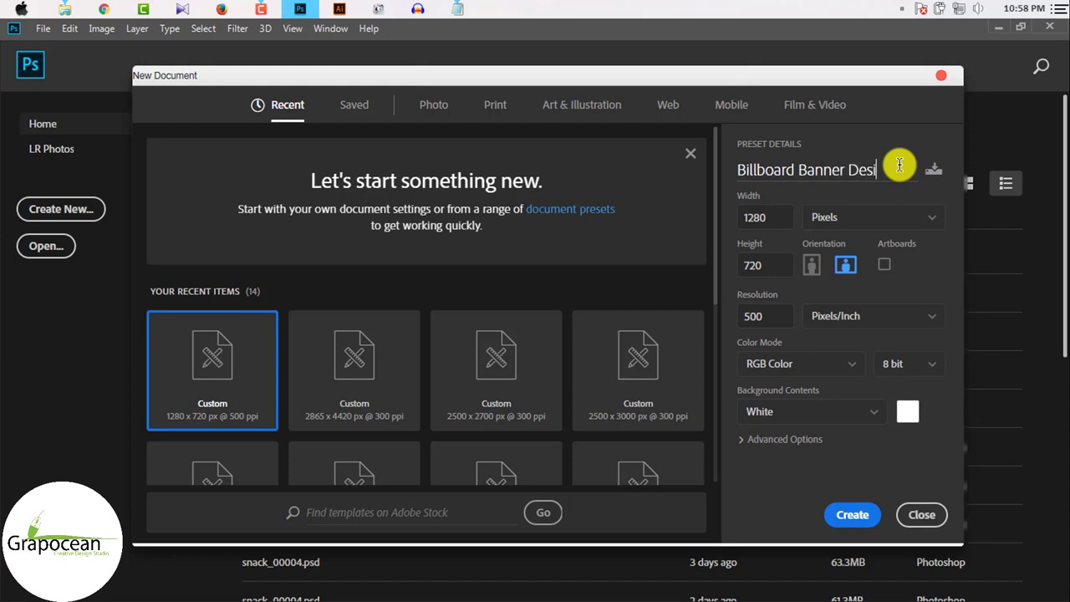
pyautogui.write('gn')
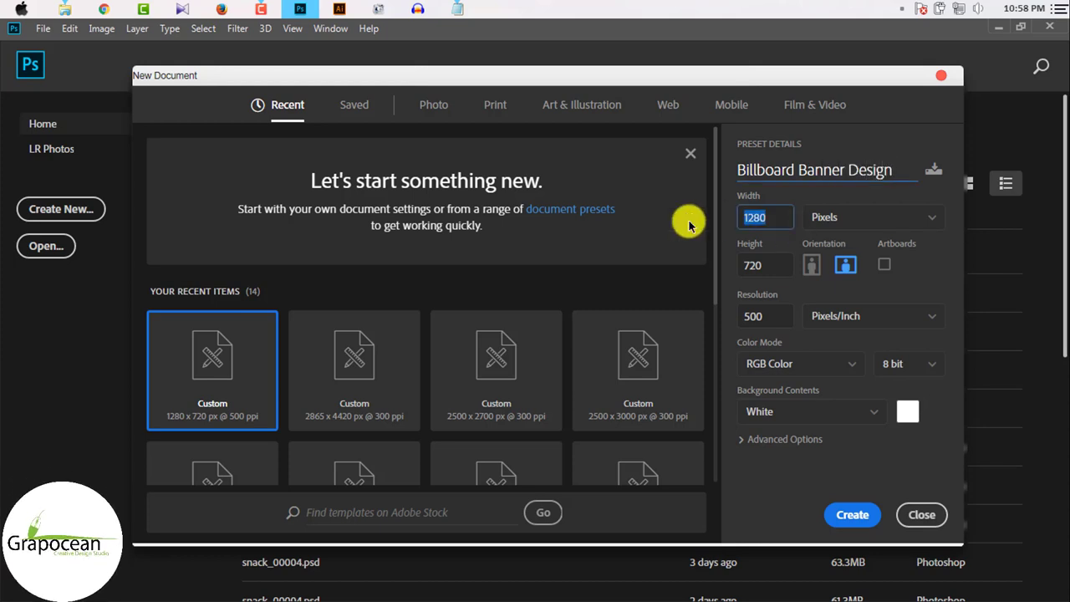
pyautogui.click(458, 9)
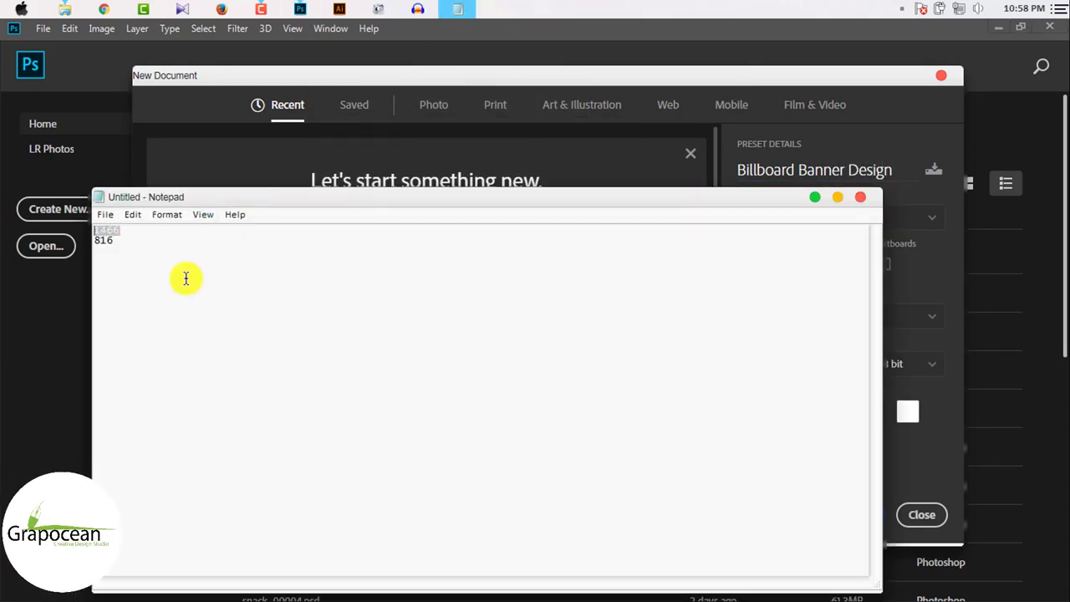
pyautogui.click(810, 199)
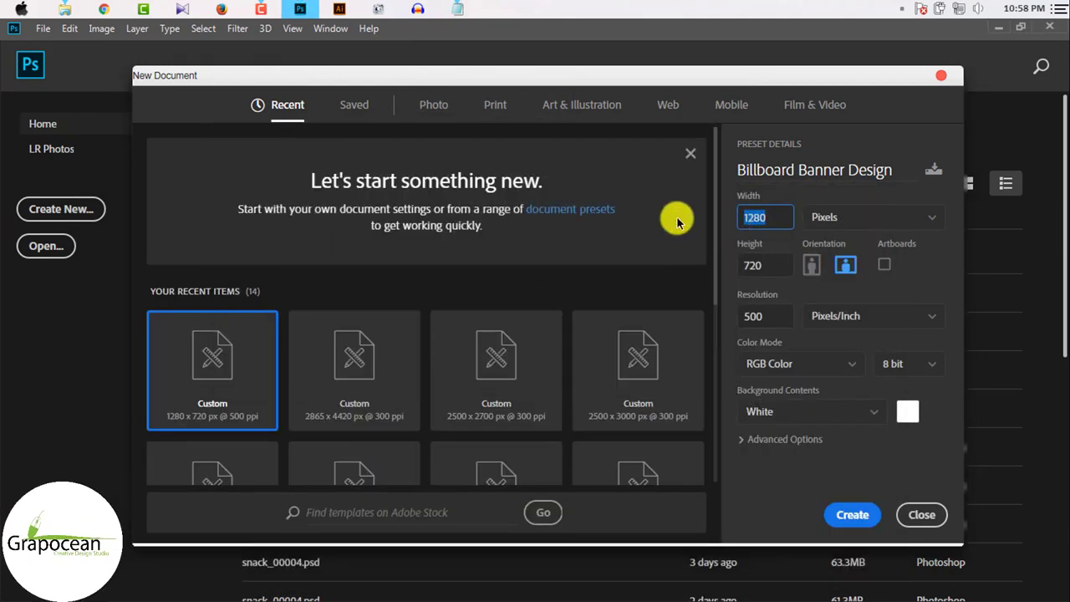
pyautogui.click(458, 9)
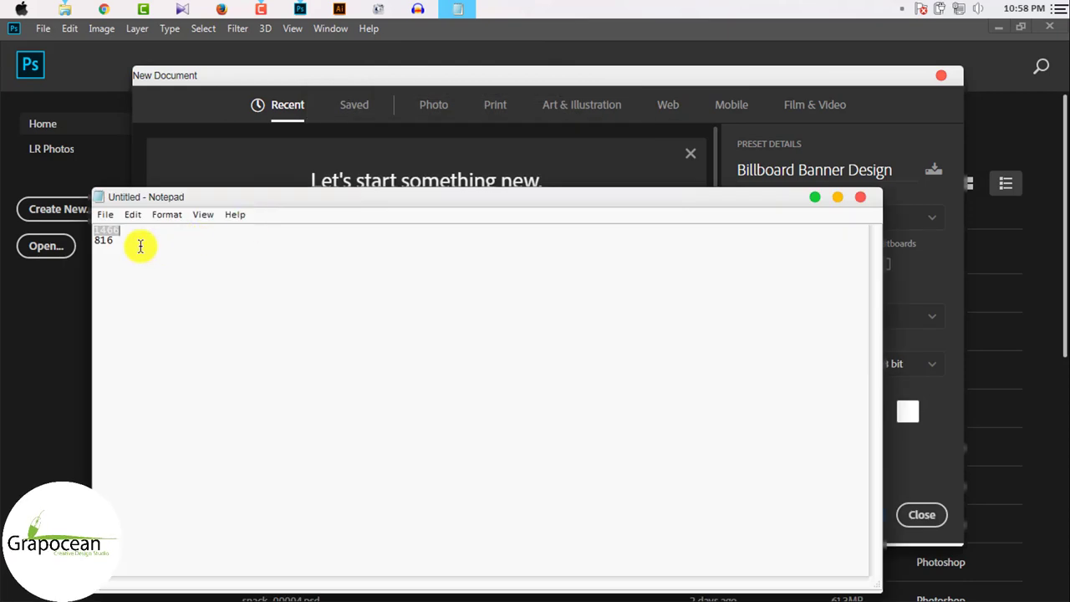
pyautogui.click(845, 195)
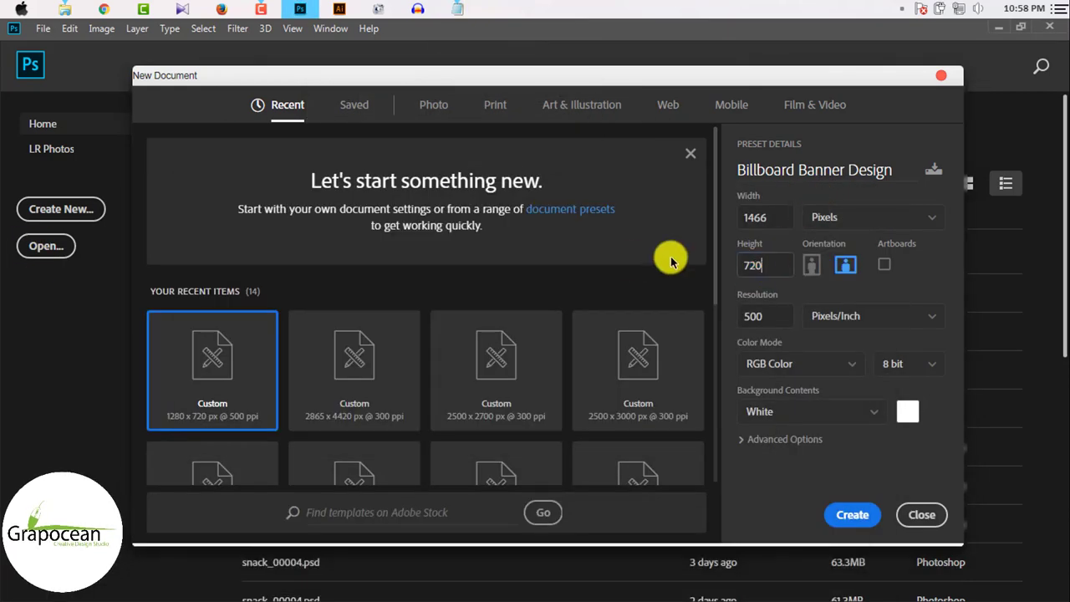
pyautogui.doubleClick(736, 319)
pyautogui.write('300')
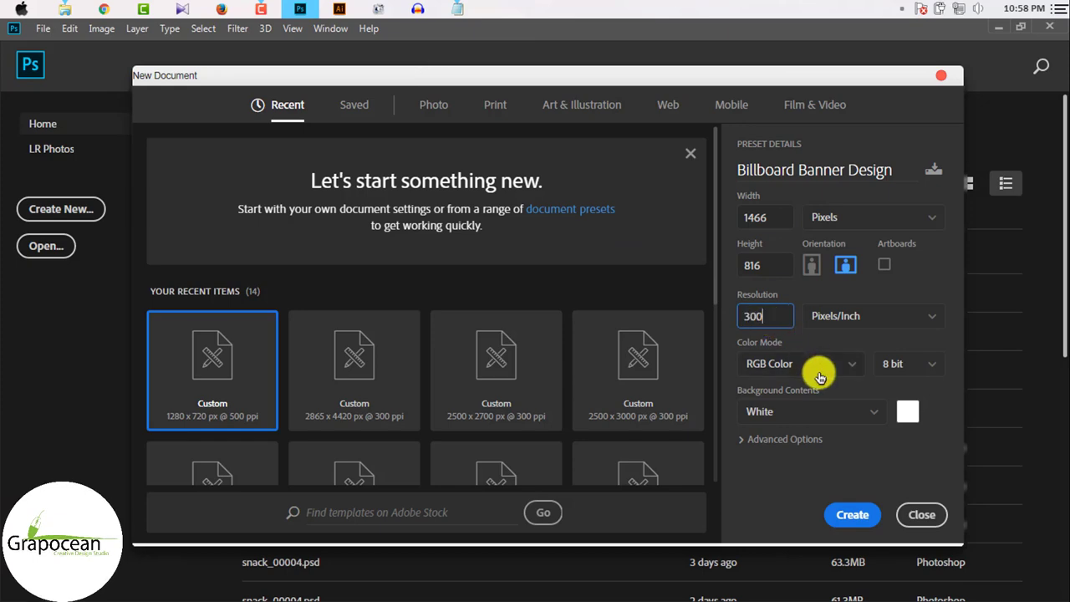
pyautogui.click(852, 513)
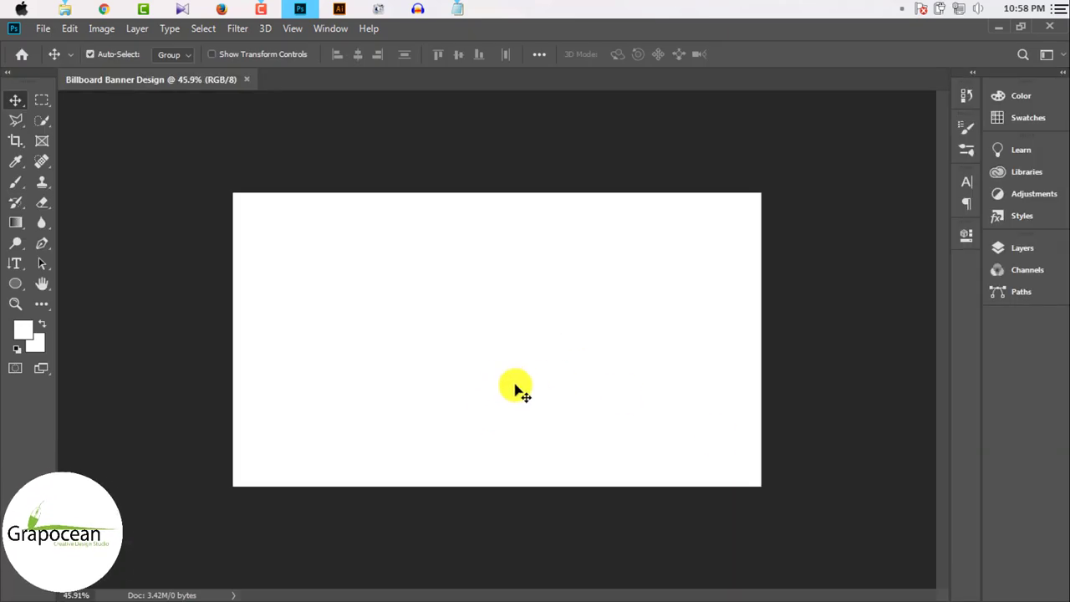
# - Open the cloudy sky, ocean water and child drinking images together from Downloads
pyautogui.scroll(-2, 484, 321)
pyautogui.scroll(-1, 477, 295)
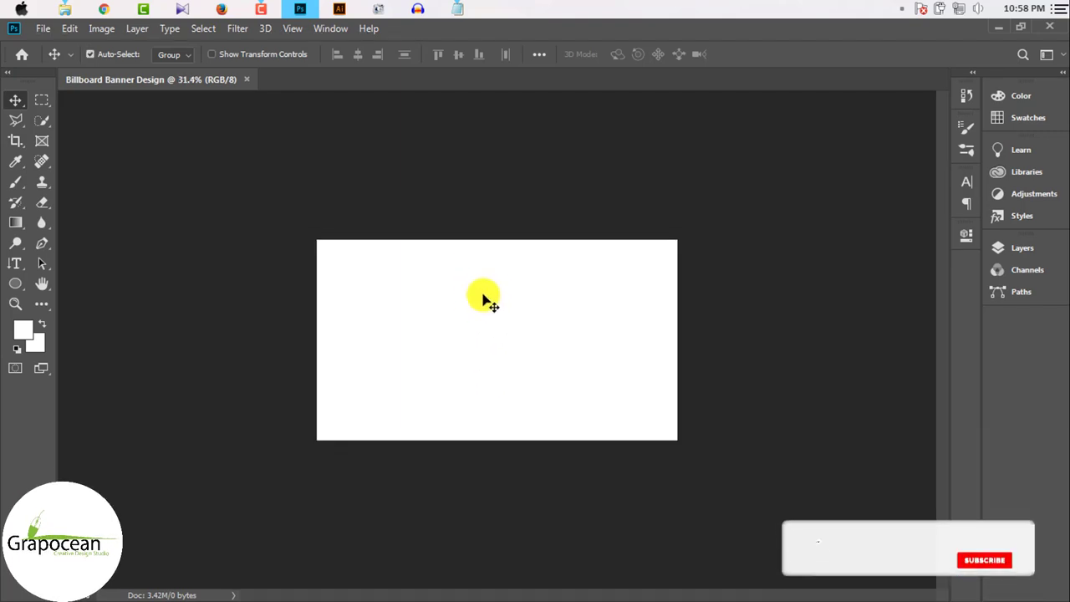
pyautogui.click(41, 28)
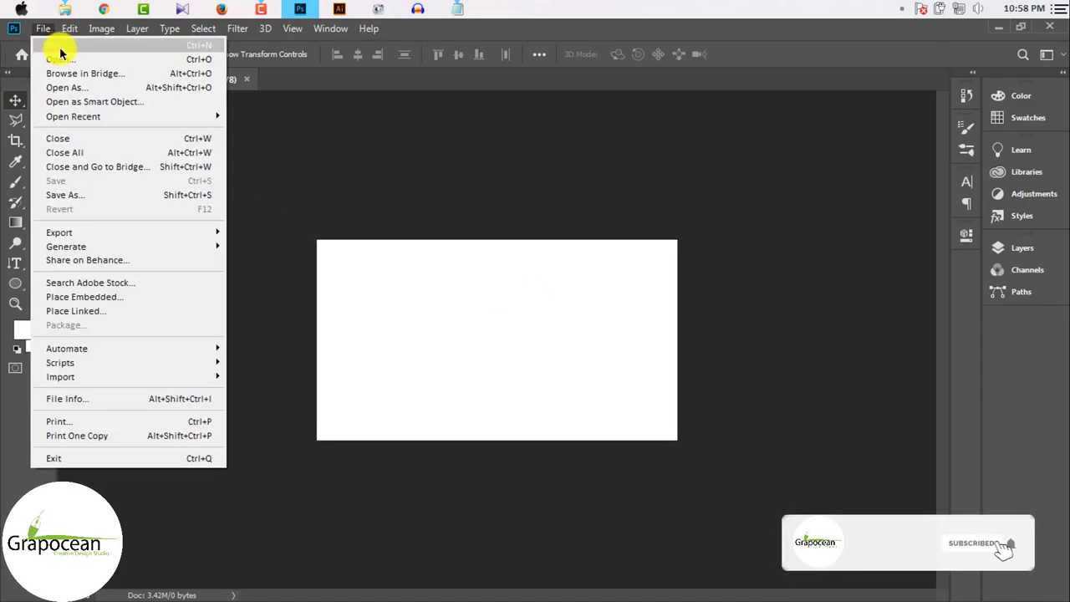
pyautogui.click(58, 86)
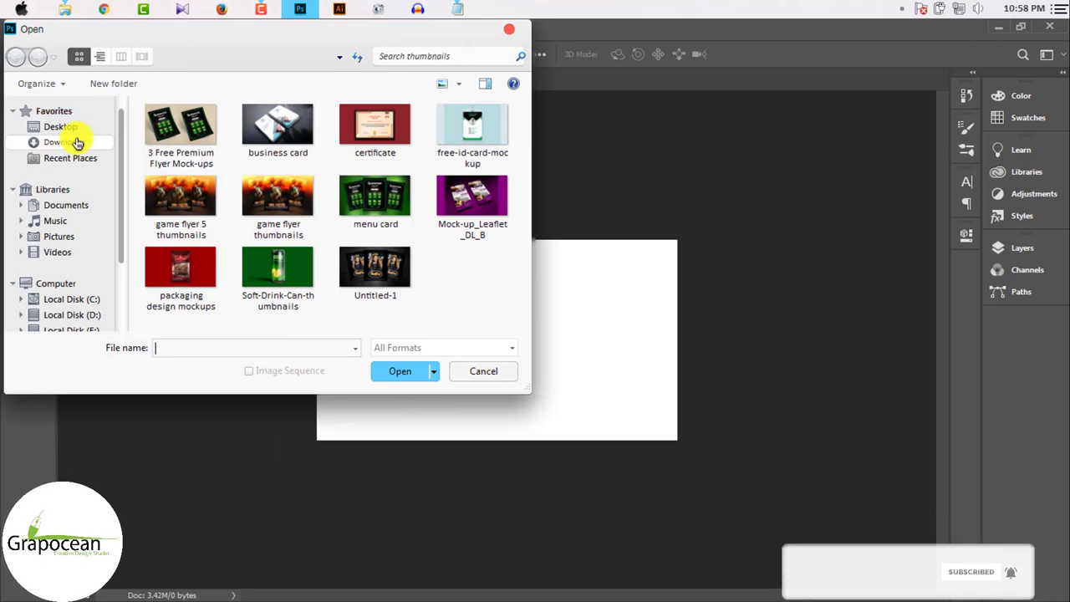
pyautogui.click(66, 142)
pyautogui.moveTo(524, 121)
pyautogui.mouseDown()
pyautogui.moveTo(537, 306)
pyautogui.moveTo(547, 270)
pyautogui.moveTo(526, 262)
pyautogui.moveTo(535, 222)
pyautogui.moveTo(536, 242)
pyautogui.mouseUp()
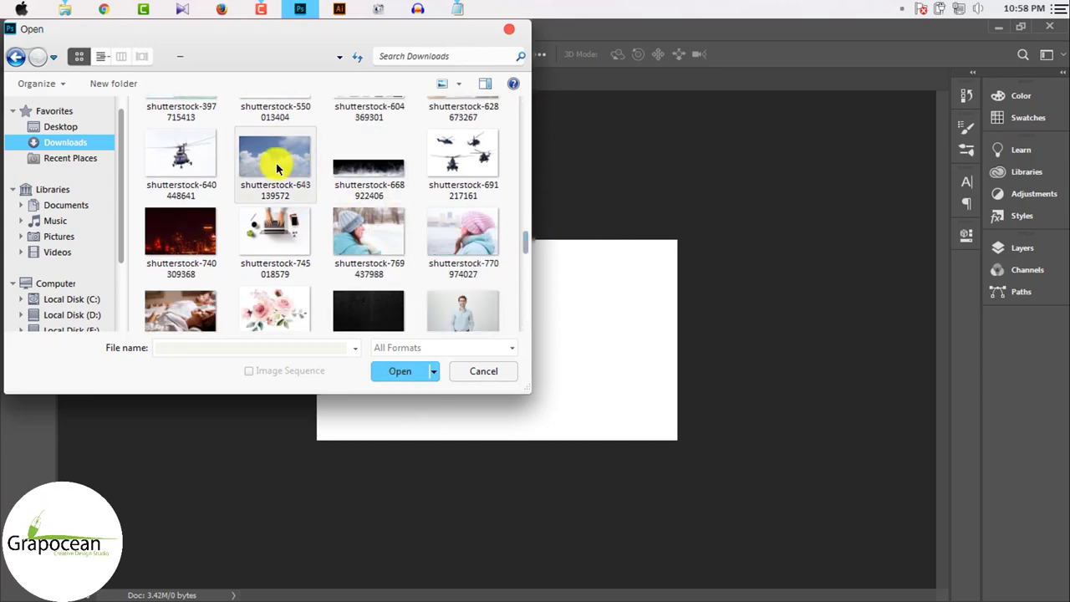
pyautogui.scroll(-1, 521, 250)
pyautogui.scroll(-2, 348, 242)
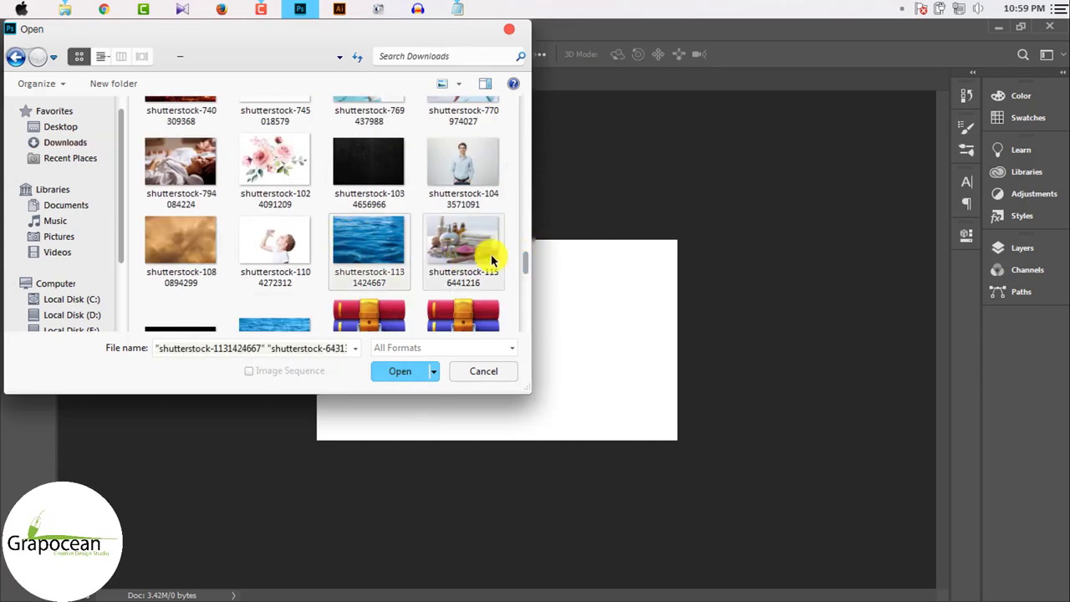
pyautogui.moveTo(523, 264)
pyautogui.mouseDown()
pyautogui.moveTo(524, 320)
pyautogui.moveTo(526, 270)
pyautogui.mouseUp()
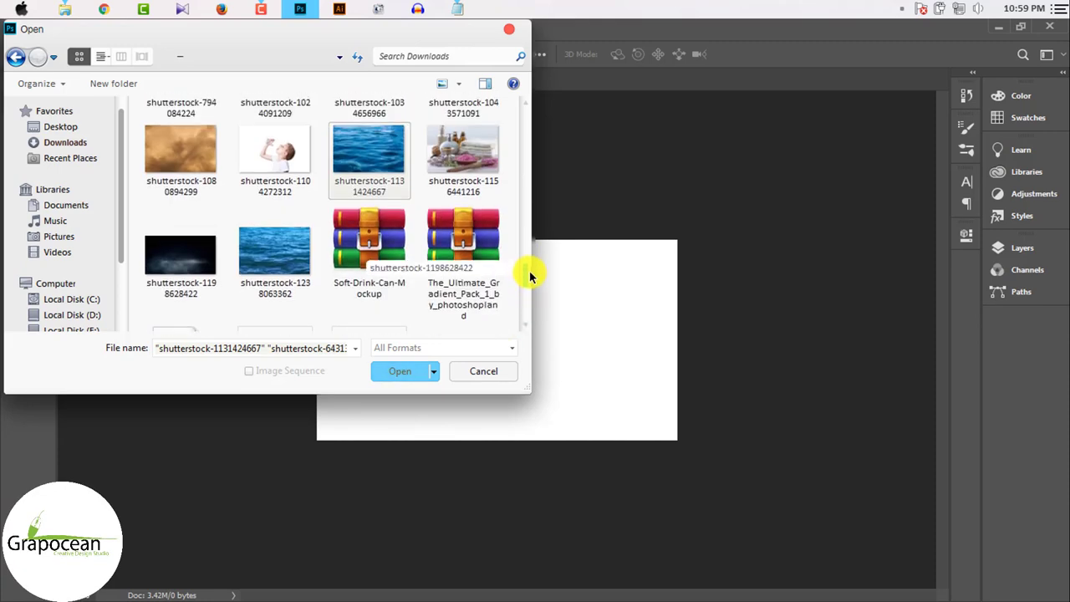
pyautogui.keyDown('ctrl'); pyautogui.click(259, 224); pyautogui.keyUp('ctrl')
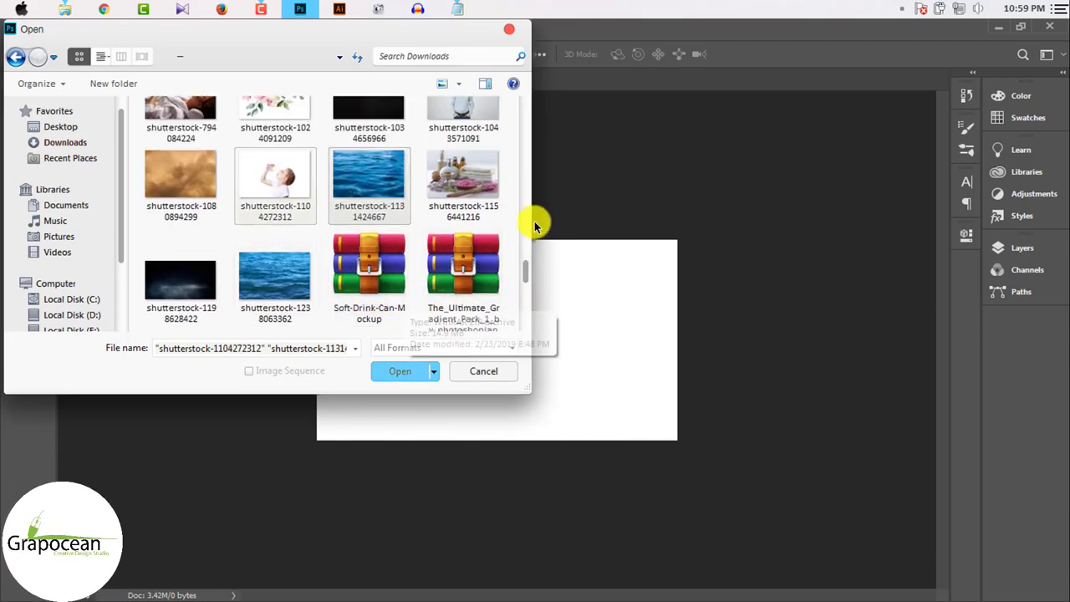
pyautogui.moveTo(524, 272); pyautogui.dragTo(532, 199)
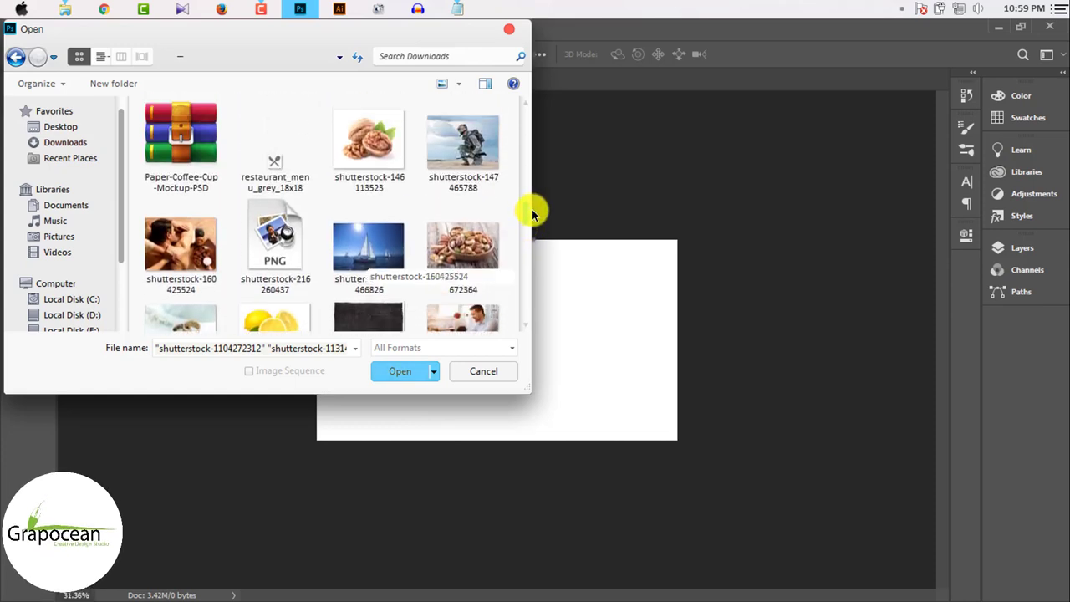
pyautogui.moveTo(531, 199); pyautogui.dragTo(520, 265)
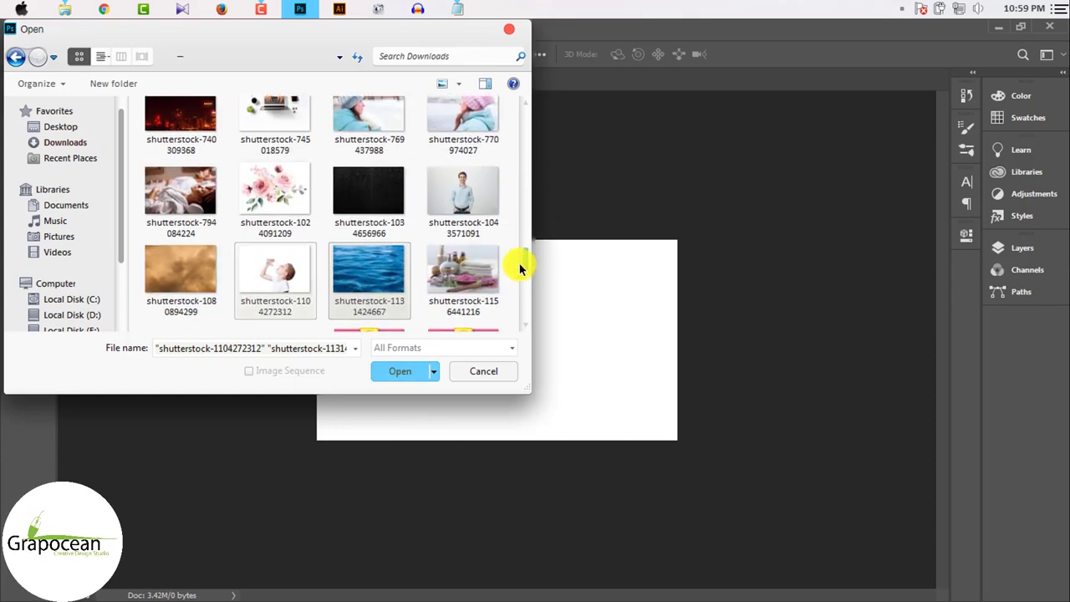
pyautogui.click(417, 372)
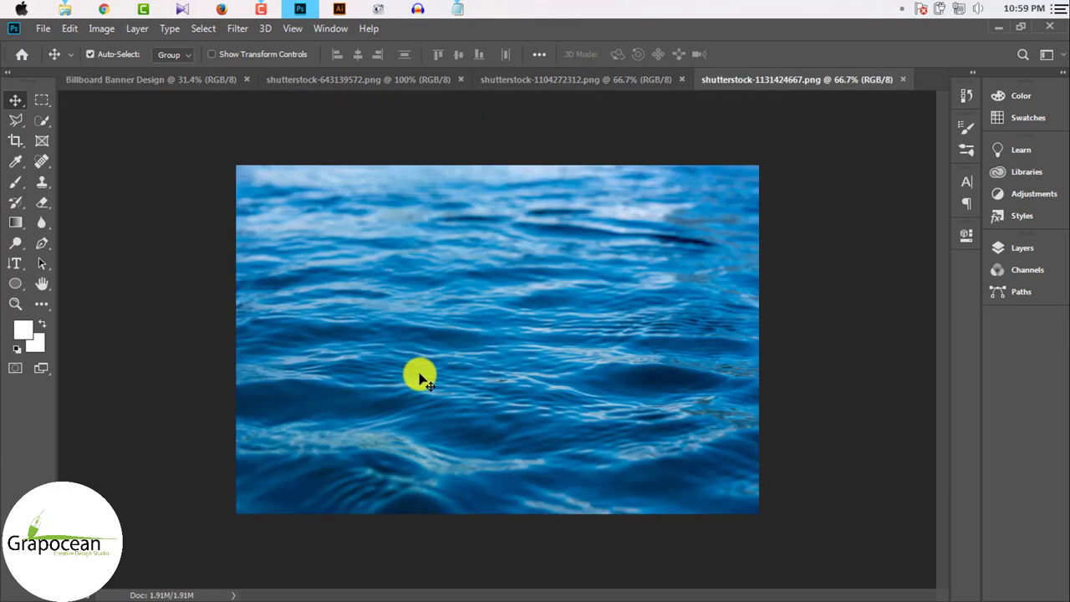
# - Open the transparent water bottle PNG as another document
pyautogui.click(159, 84)
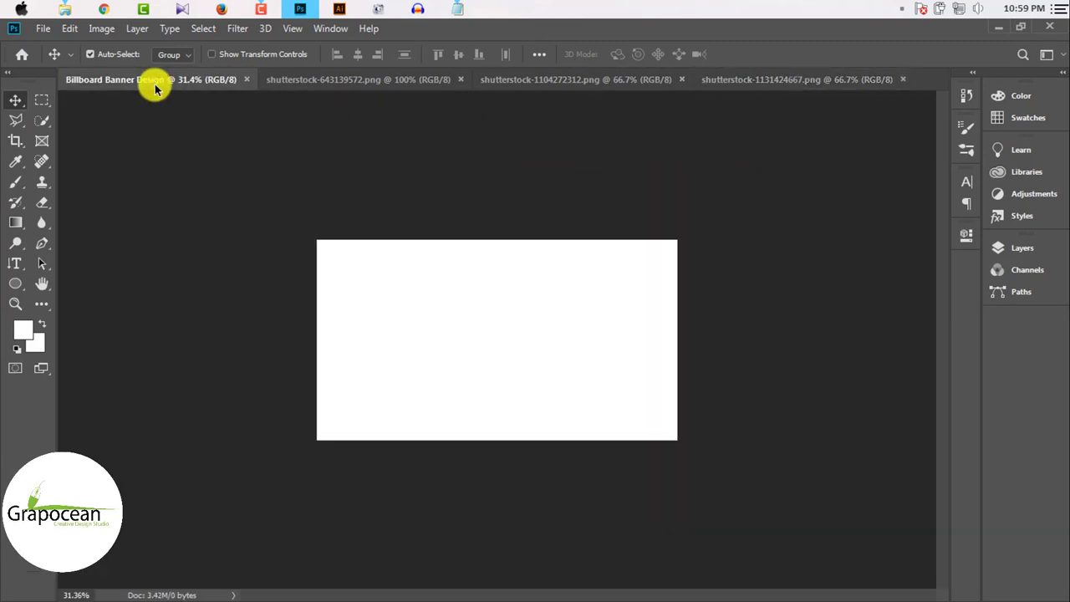
pyautogui.click(44, 28)
pyautogui.click(75, 55)
pyautogui.click(180, 251)
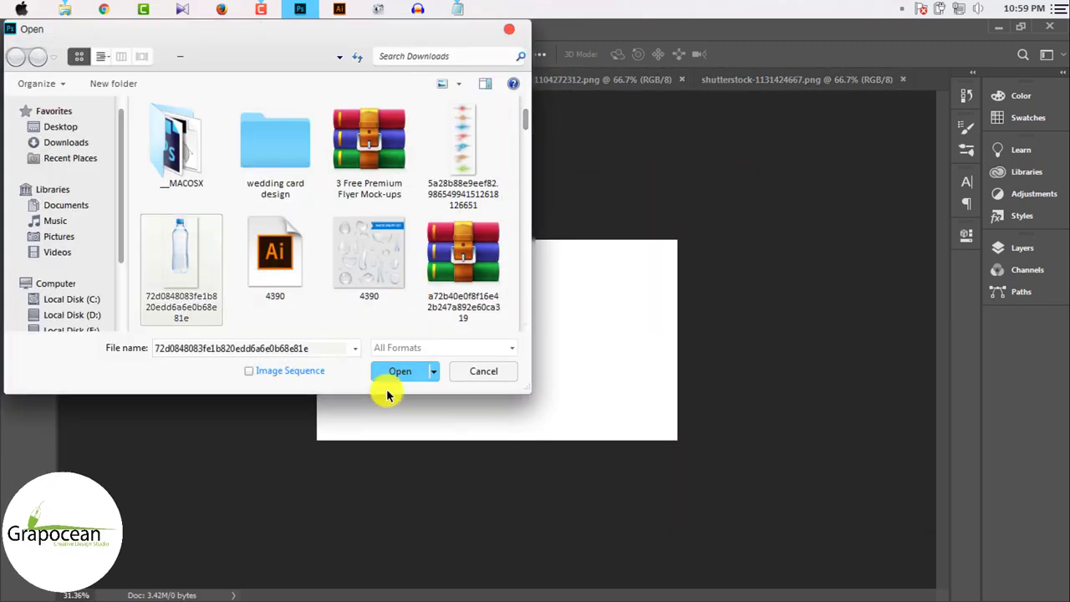
pyautogui.click(399, 370)
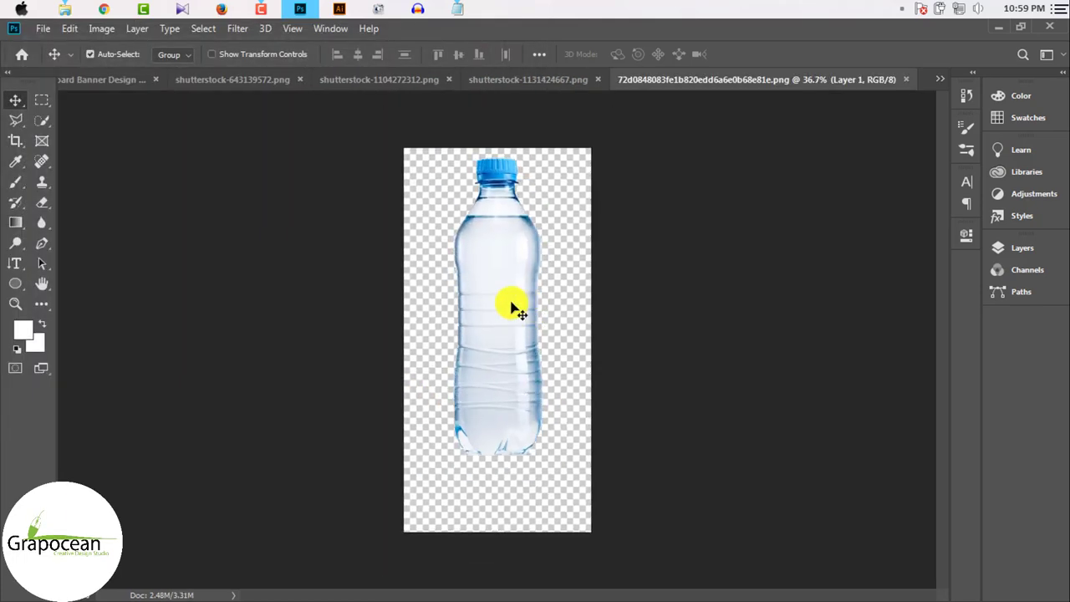
# - Check the sky, child and water documents and show the water image's layers
pyautogui.scroll(1, 532, 309)
pyautogui.scroll(-2, 532, 309)
pyautogui.click(246, 84)
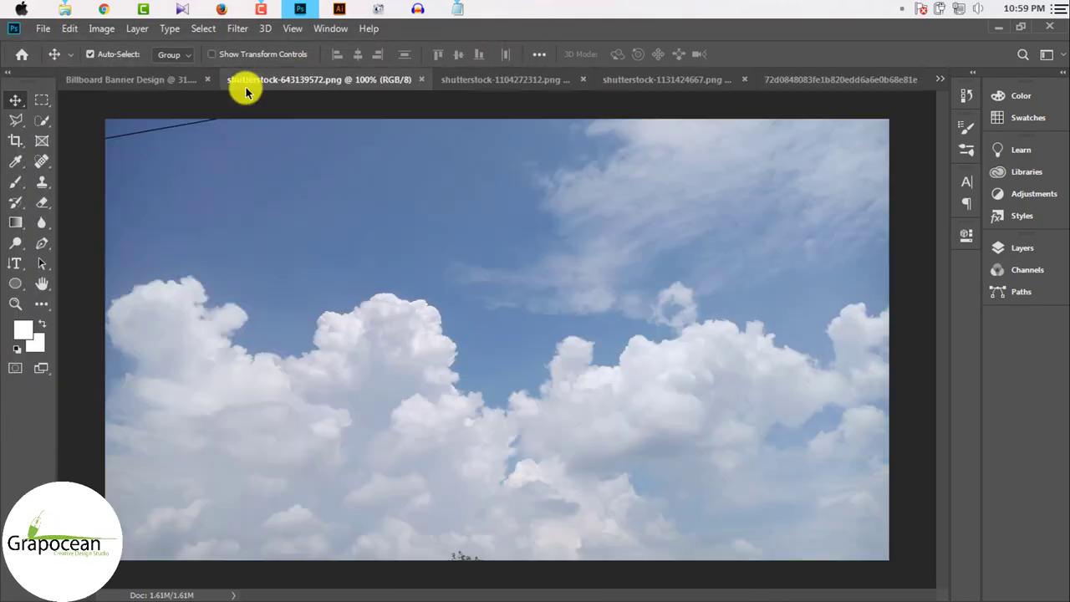
pyautogui.click(468, 81)
pyautogui.click(645, 79)
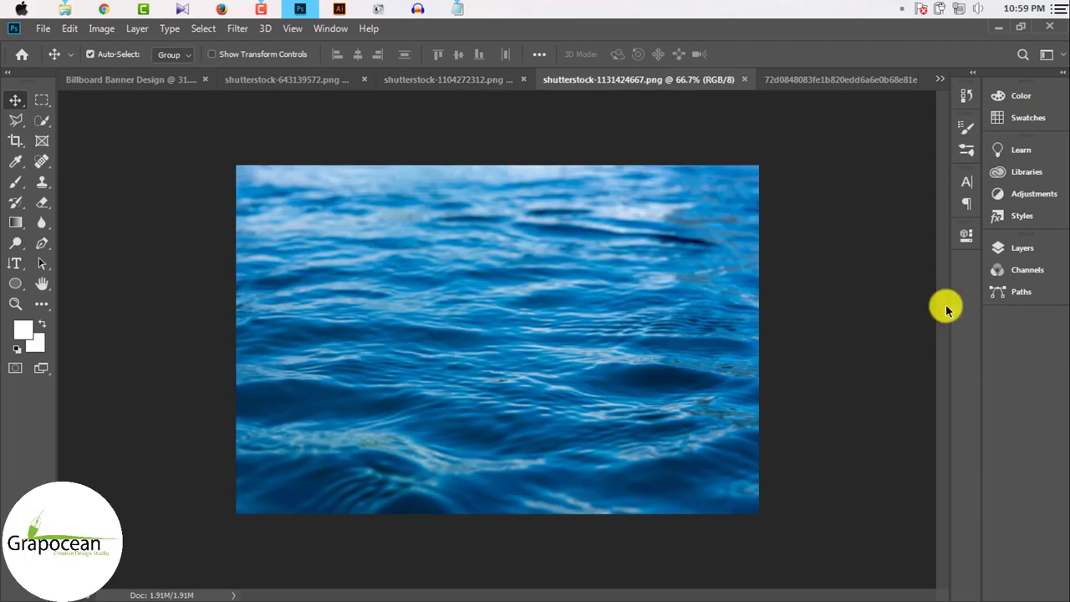
pyautogui.click(1026, 249)
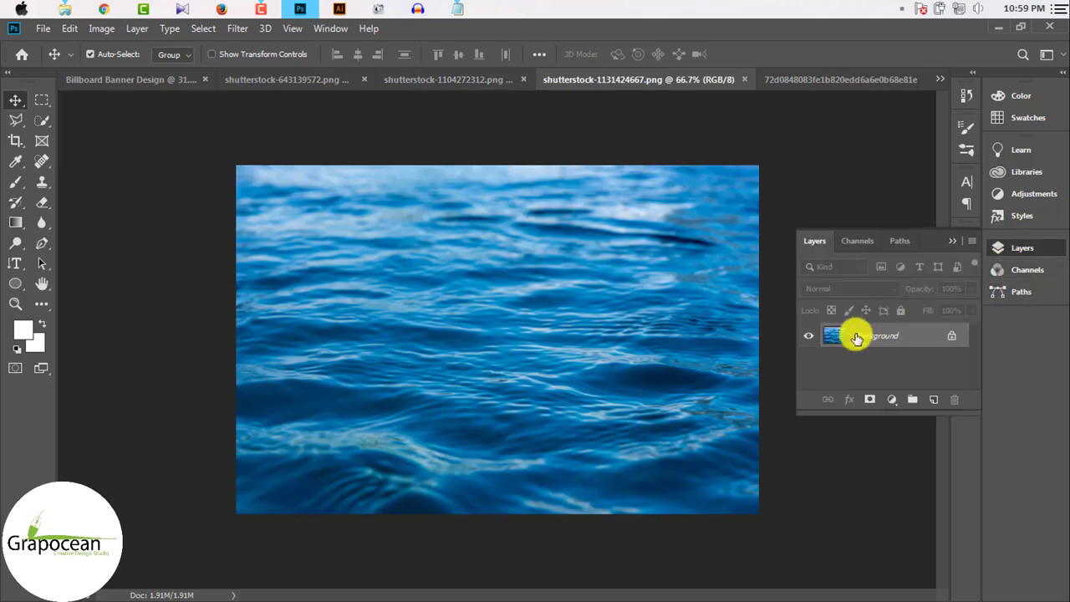
# - Unlock the ocean photo, drag it into the banner, and scale it to fill the canvas
pyautogui.click(953, 336)
pyautogui.moveTo(544, 287)
pyautogui.mouseDown()
pyautogui.moveTo(537, 413)
pyautogui.moveTo(470, 365)
pyautogui.mouseUp()
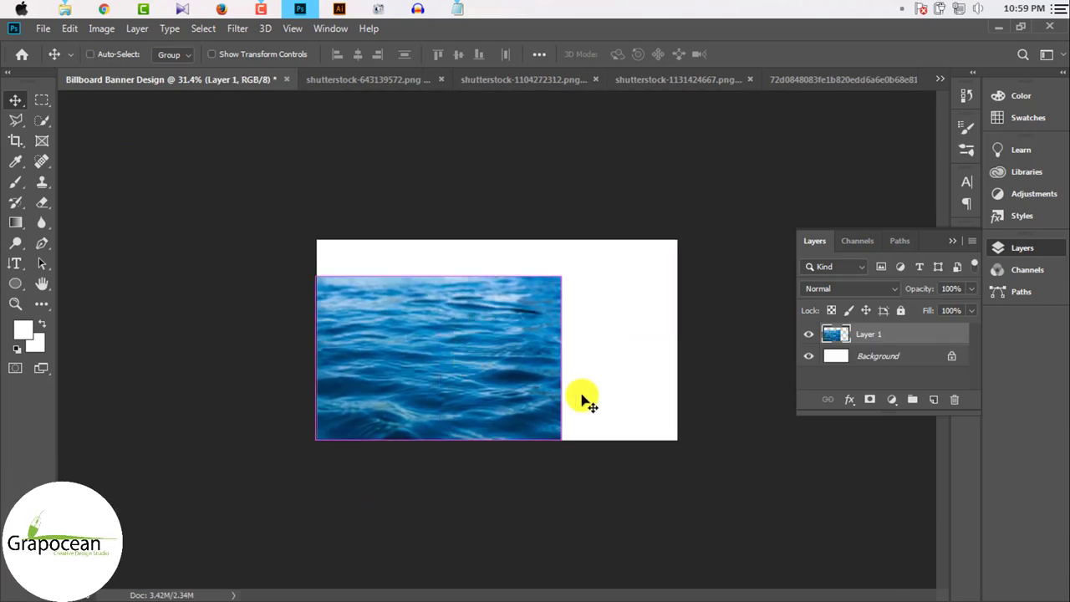
pyautogui.hotkey('ctrl', 't')
pyautogui.moveTo(565, 360); pyautogui.dragTo(677, 359)
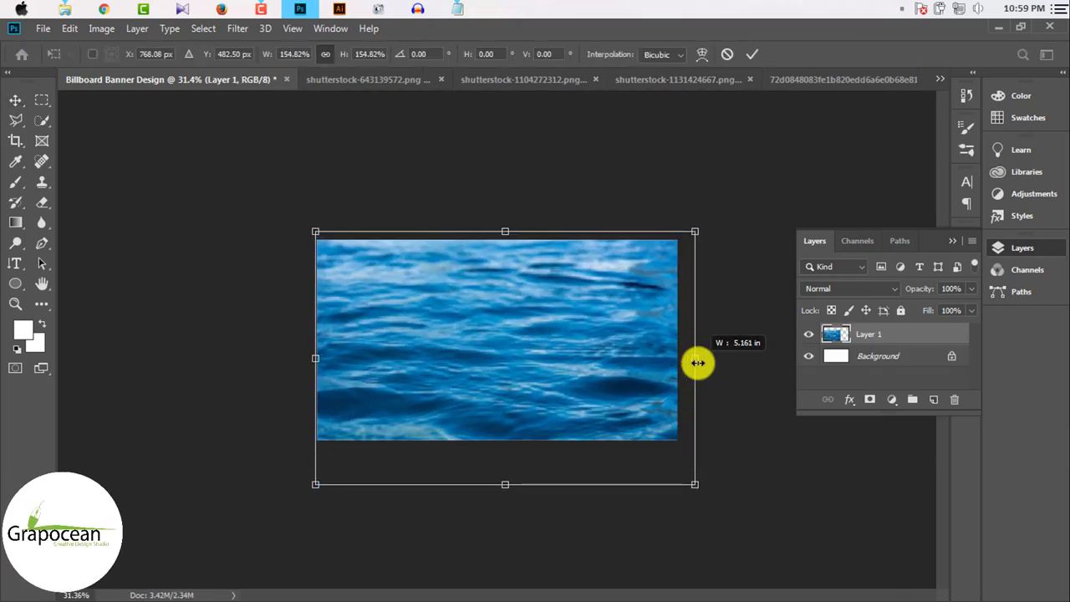
pyautogui.moveTo(496, 478); pyautogui.dragTo(497, 439)
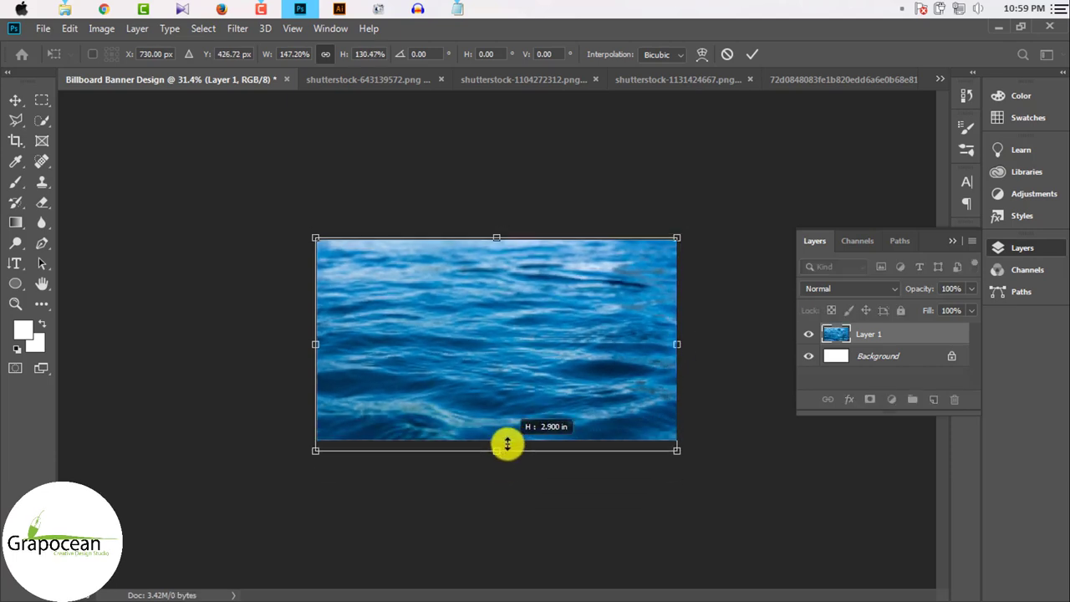
pyautogui.moveTo(498, 237); pyautogui.dragTo(498, 232)
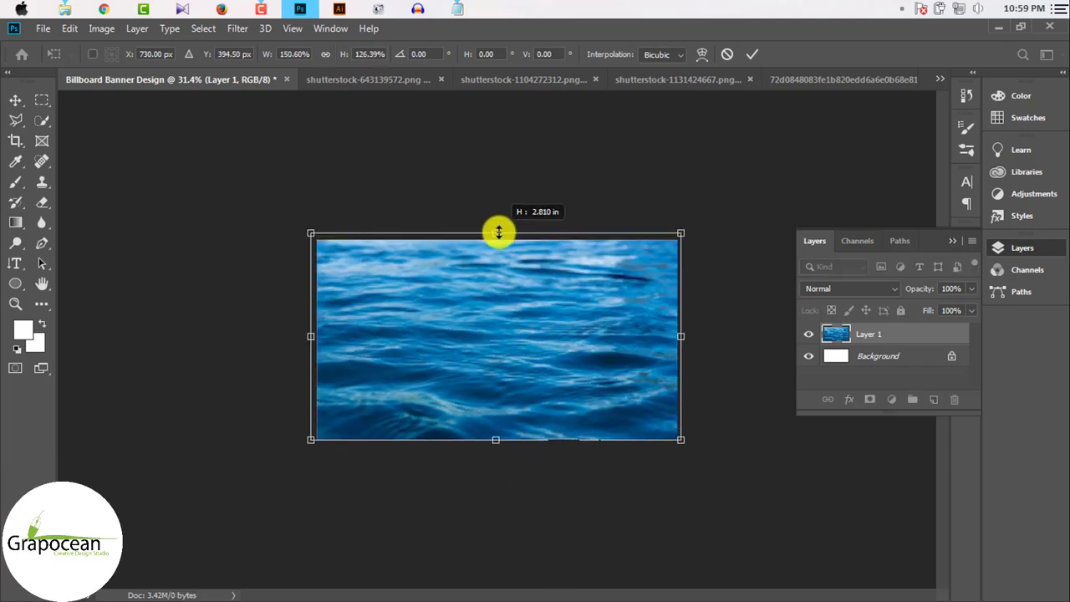
pyautogui.moveTo(680, 337); pyautogui.dragTo(675, 337)
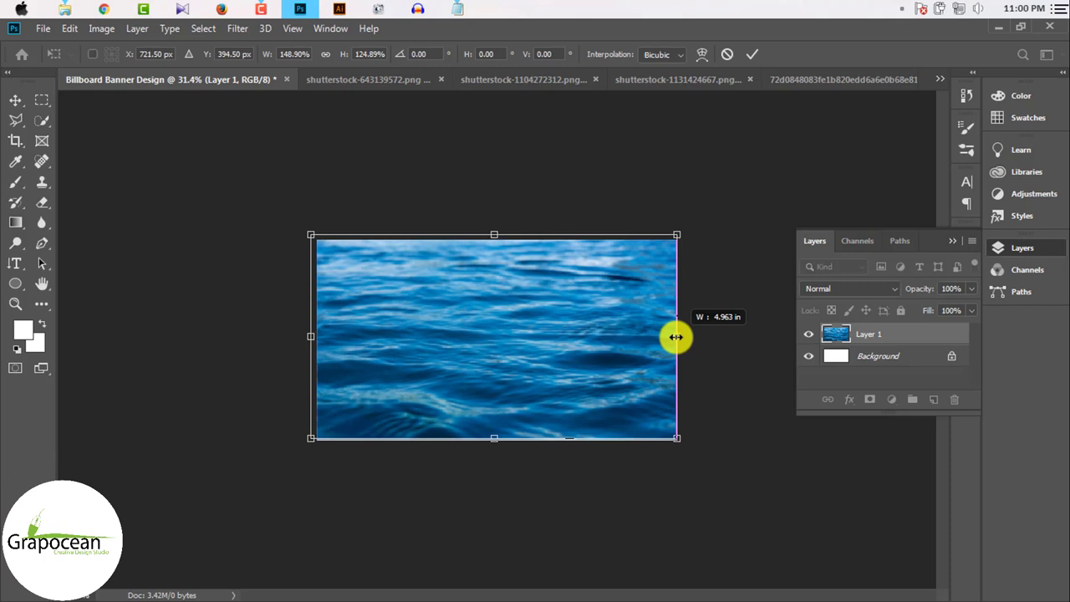
pyautogui.click(753, 55)
pyautogui.hotkey('ctrl', '0')
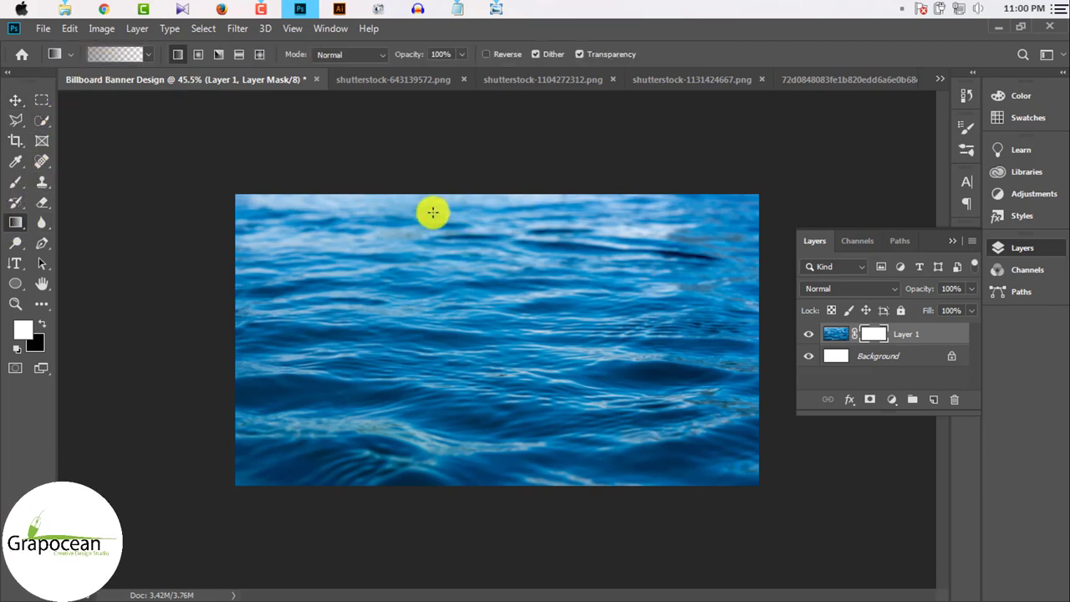
# - Fade the top of the water photo to white with gradients on Layer 1's mask
pyautogui.moveTo(474, 169); pyautogui.dragTo(484, 298)
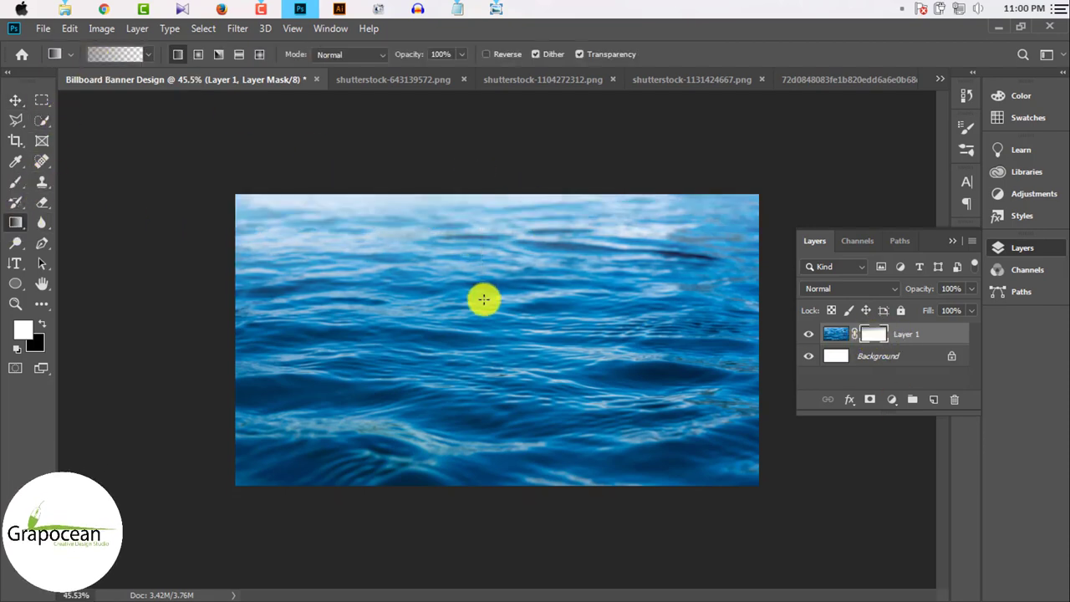
pyautogui.moveTo(480, 351)
pyautogui.mouseDown()
pyautogui.moveTo(496, 357)
pyautogui.moveTo(462, 378)
pyautogui.mouseUp()
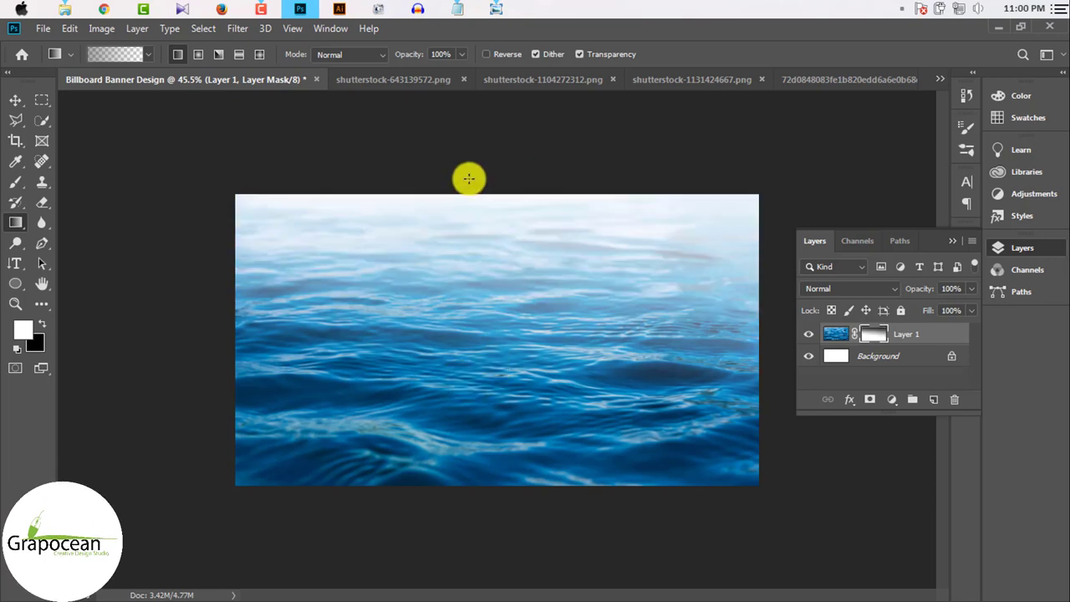
pyautogui.moveTo(468, 170); pyautogui.dragTo(493, 430)
pyautogui.moveTo(398, 243); pyautogui.dragTo(506, 420)
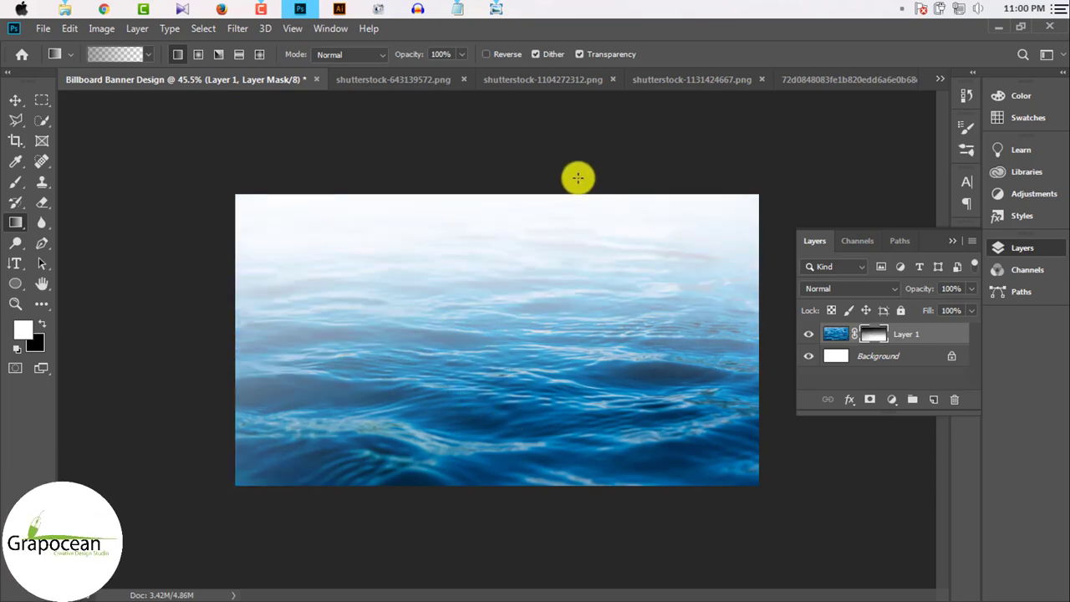
pyautogui.moveTo(549, 143); pyautogui.dragTo(506, 281)
pyautogui.moveTo(497, 144); pyautogui.dragTo(497, 319)
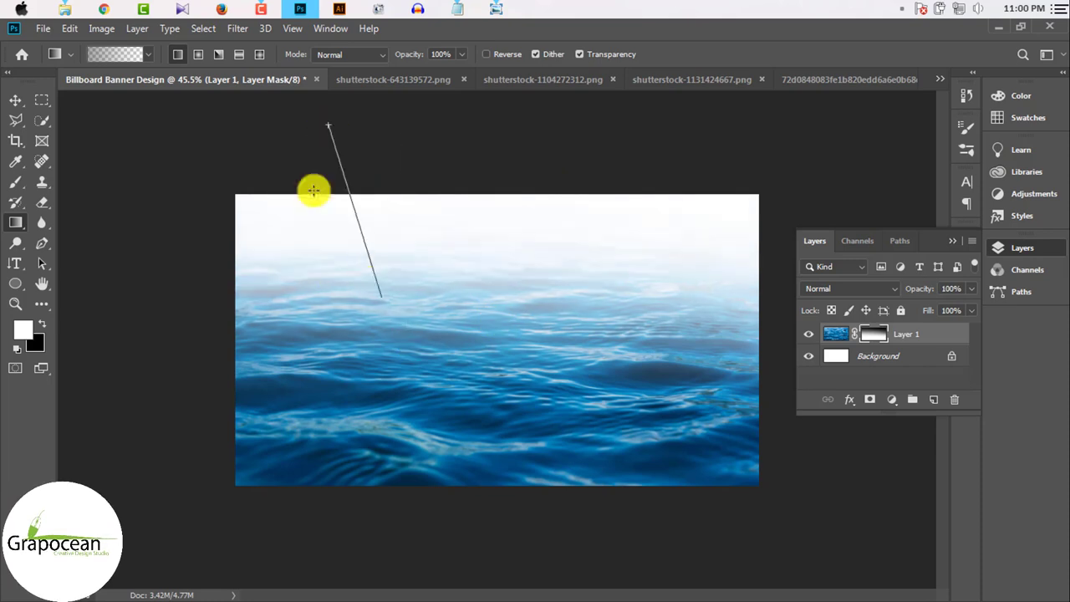
# - Refine the fade so white settles near mid-water, then show the water-bottle document
pyautogui.moveTo(314, 190); pyautogui.dragTo(382, 297)
pyautogui.moveTo(406, 147); pyautogui.dragTo(468, 272)
pyautogui.moveTo(425, 179); pyautogui.dragTo(454, 315)
pyautogui.moveTo(511, 143); pyautogui.dragTo(511, 342)
pyautogui.moveTo(467, 200); pyautogui.dragTo(484, 326)
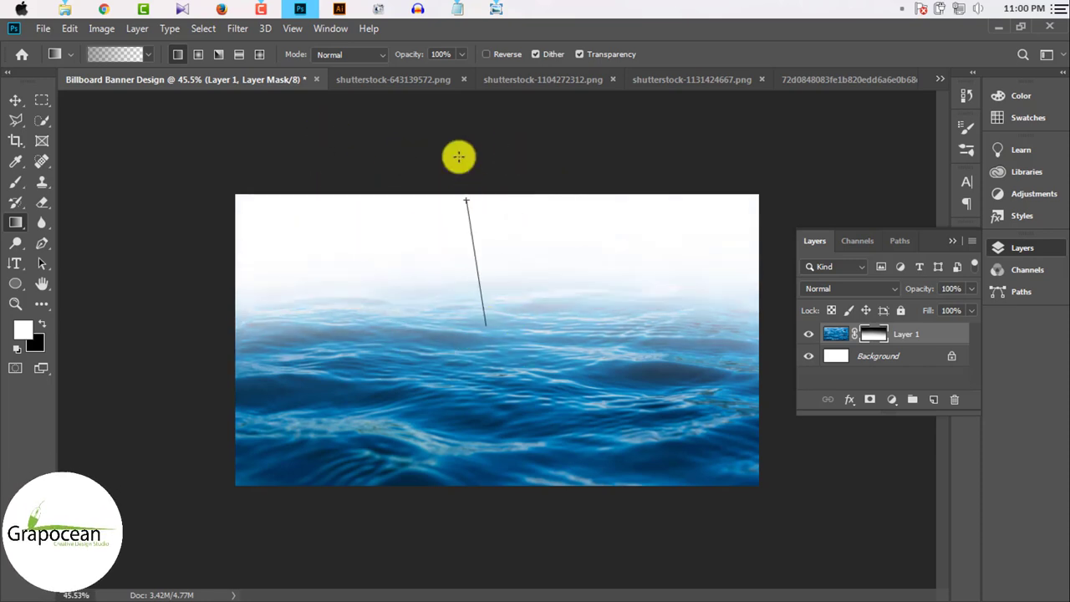
pyautogui.moveTo(431, 121); pyautogui.dragTo(444, 361)
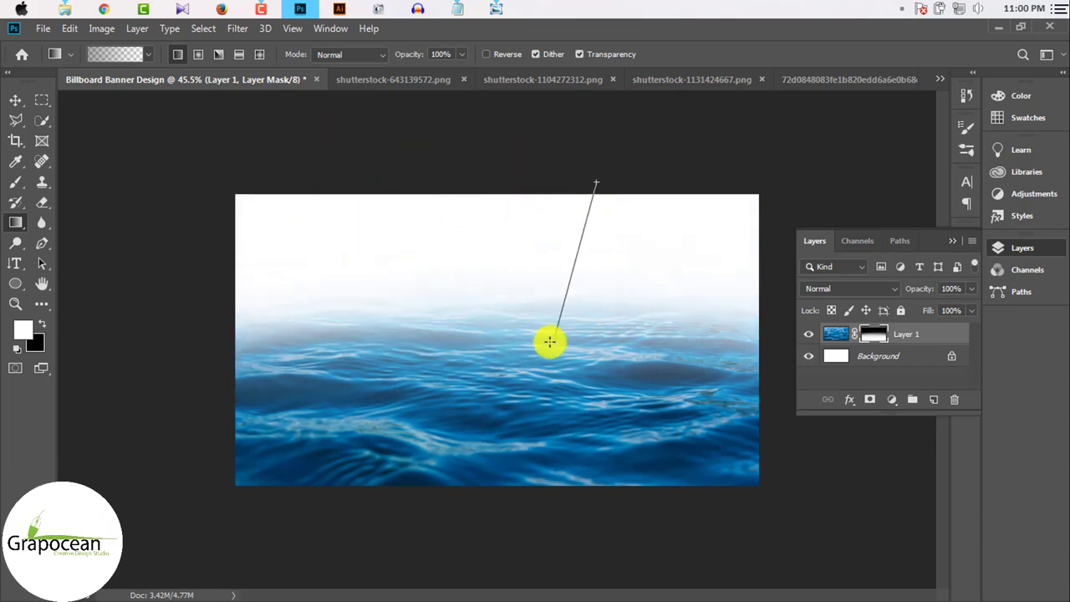
pyautogui.moveTo(549, 341); pyautogui.dragTo(562, 311)
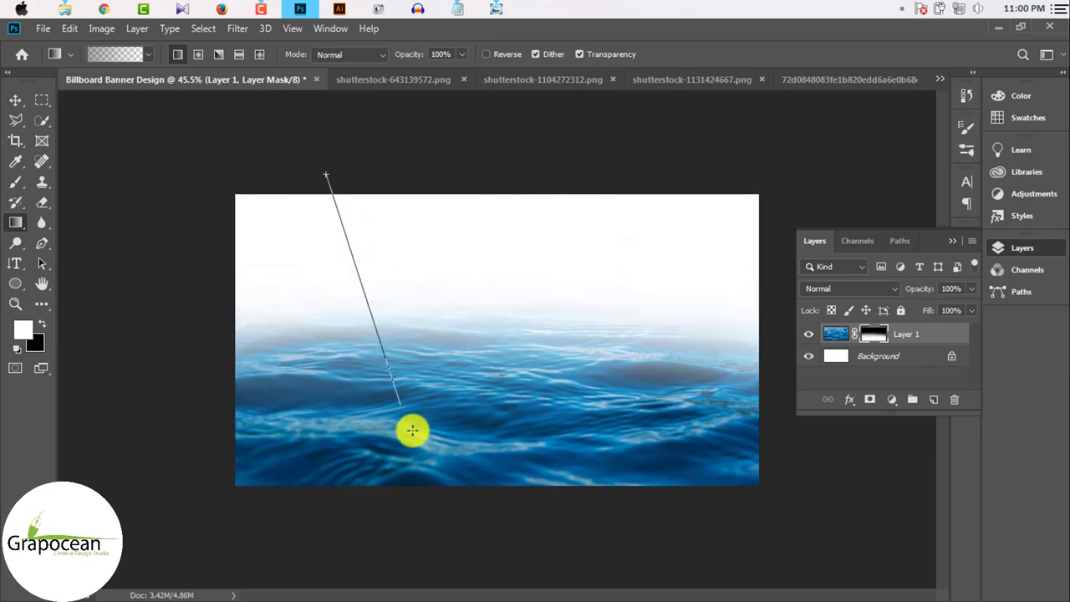
pyautogui.moveTo(412, 431); pyautogui.dragTo(414, 429)
pyautogui.click(693, 78)
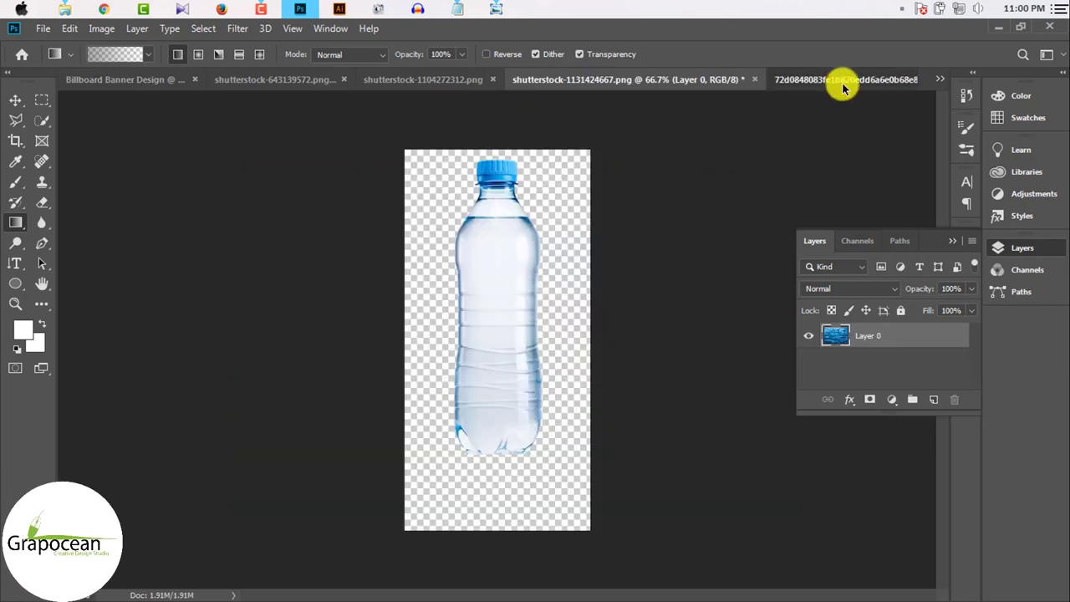
# - Unlock the cloudy sky layer and move it into the banner document
pyautogui.click(393, 80)
pyautogui.click(251, 84)
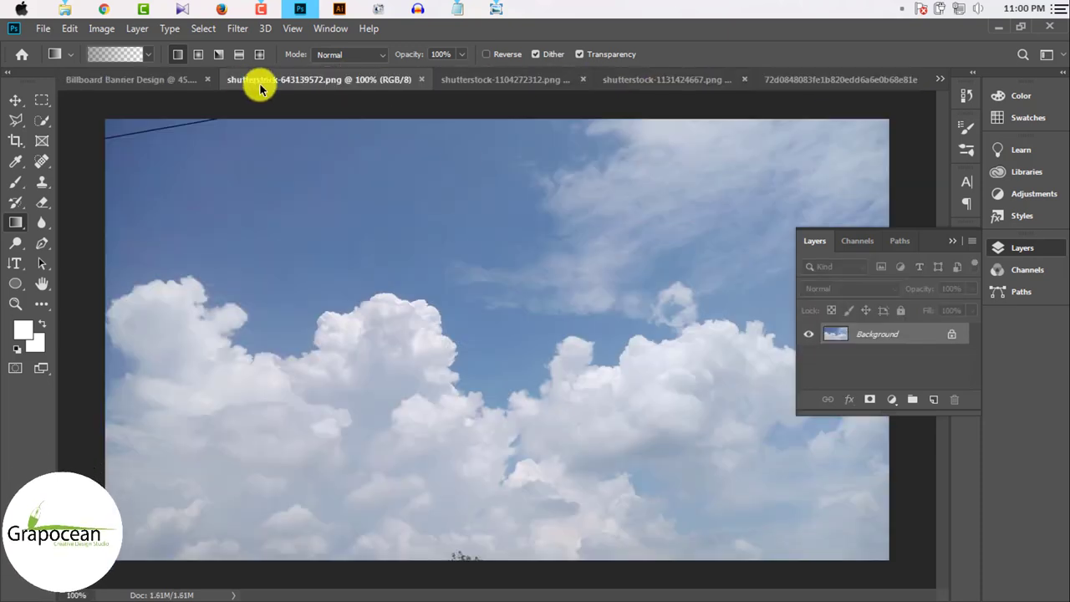
pyautogui.click(955, 337)
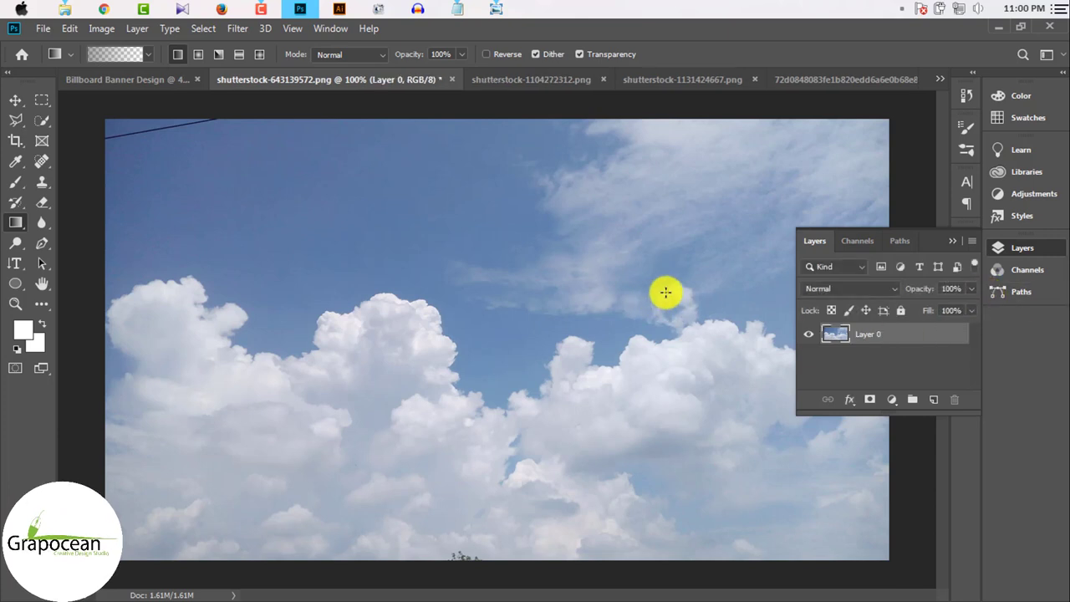
pyautogui.moveTo(665, 292); pyautogui.dragTo(669, 291)
pyautogui.click(19, 102)
pyautogui.click(952, 240)
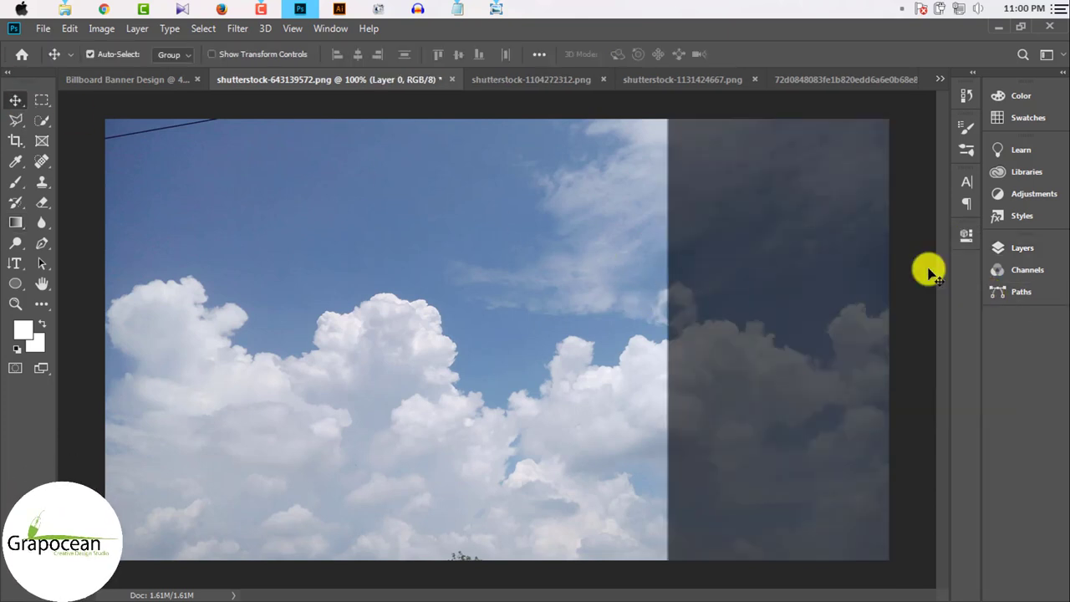
pyautogui.hotkey('ctrl', 'z')
pyautogui.moveTo(435, 227)
pyautogui.mouseDown()
pyautogui.moveTo(327, 138)
pyautogui.moveTo(482, 287)
pyautogui.moveTo(471, 288)
pyautogui.mouseUp()
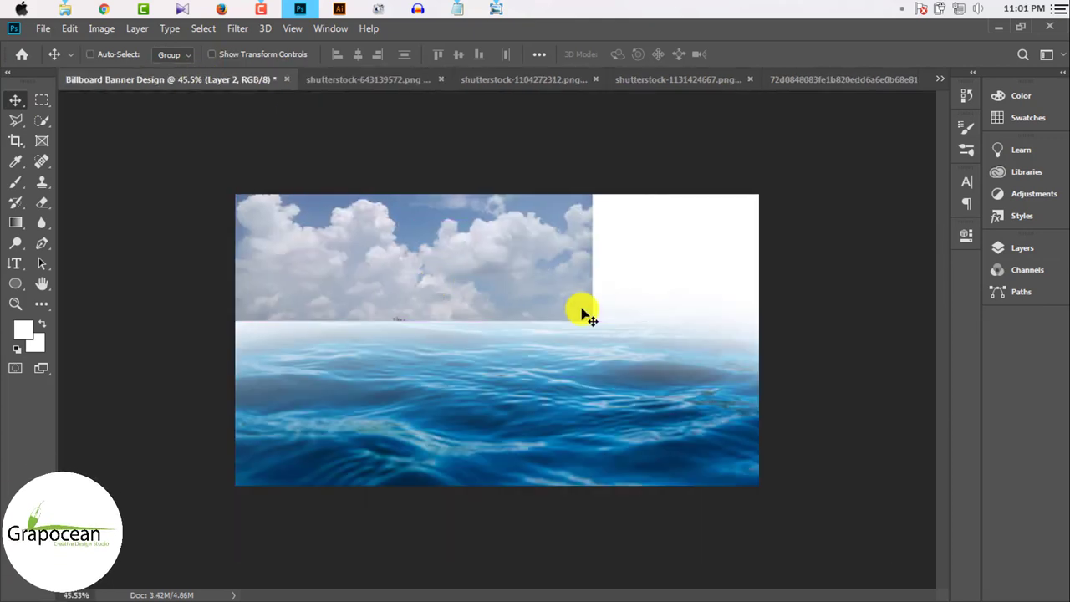
# - Scale the sky layer to span the banner width above the water horizon
pyautogui.hotkey('ctrl', 't')
pyautogui.moveTo(592, 320); pyautogui.dragTo(705, 377)
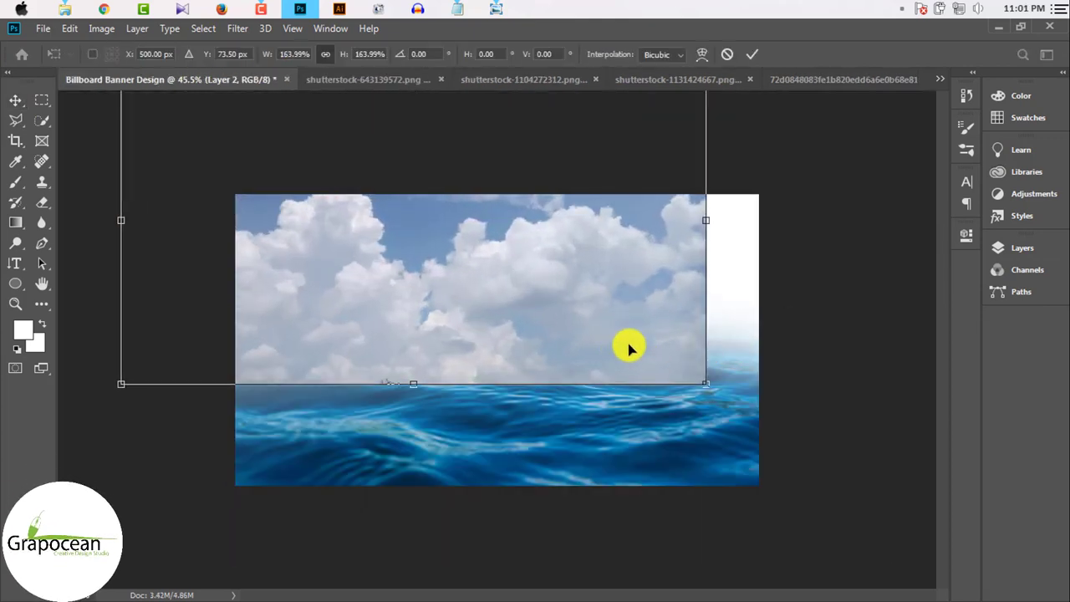
pyautogui.moveTo(628, 346)
pyautogui.mouseDown()
pyautogui.moveTo(692, 334)
pyautogui.moveTo(684, 345)
pyautogui.mouseUp()
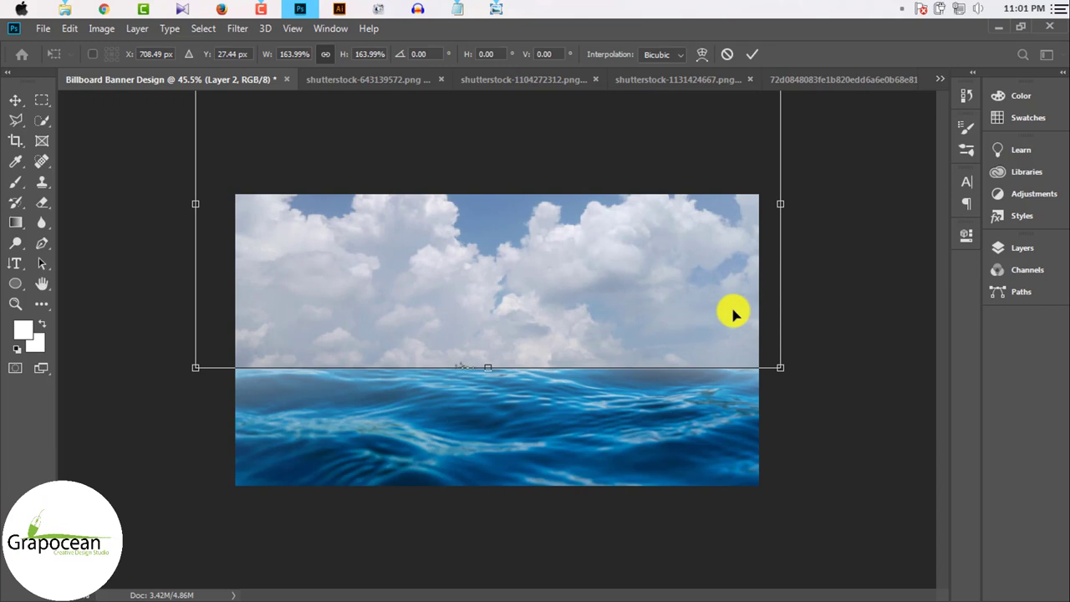
pyautogui.click(752, 54)
pyautogui.hotkey('ctrl', '0')
pyautogui.hotkey('ctrl', 't')
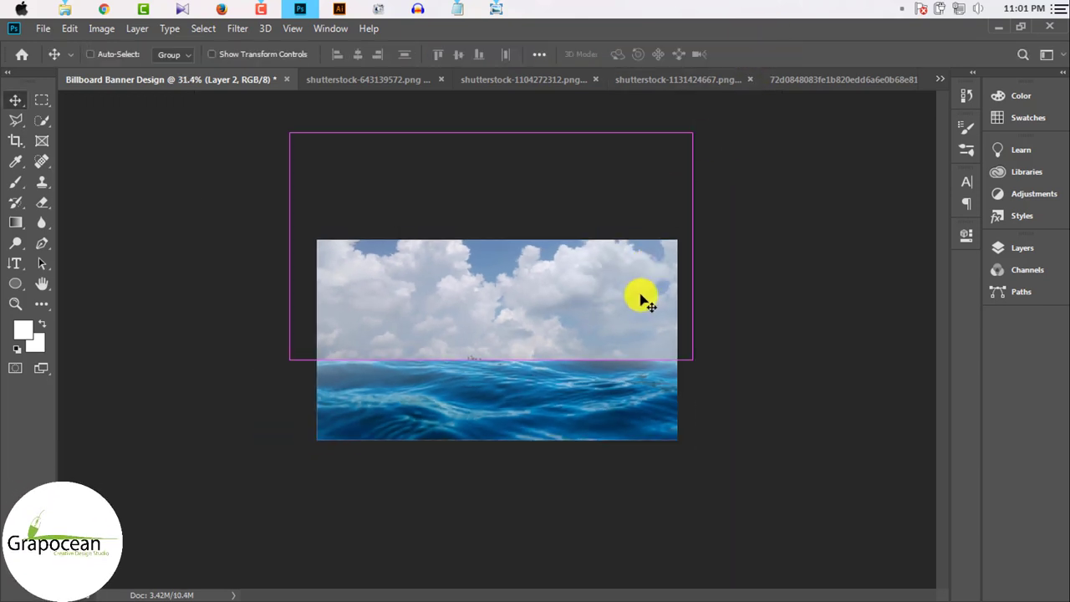
pyautogui.moveTo(498, 145); pyautogui.dragTo(493, 190)
pyautogui.moveTo(645, 274)
pyautogui.mouseDown()
pyautogui.moveTo(711, 267)
pyautogui.moveTo(698, 274)
pyautogui.mouseUp()
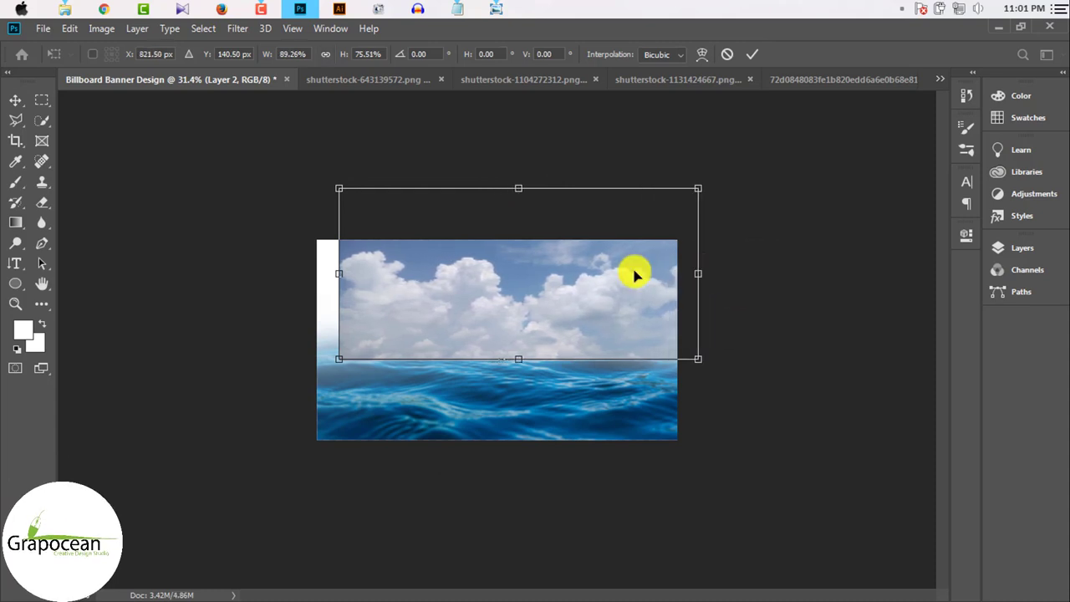
pyautogui.moveTo(338, 274); pyautogui.dragTo(305, 277)
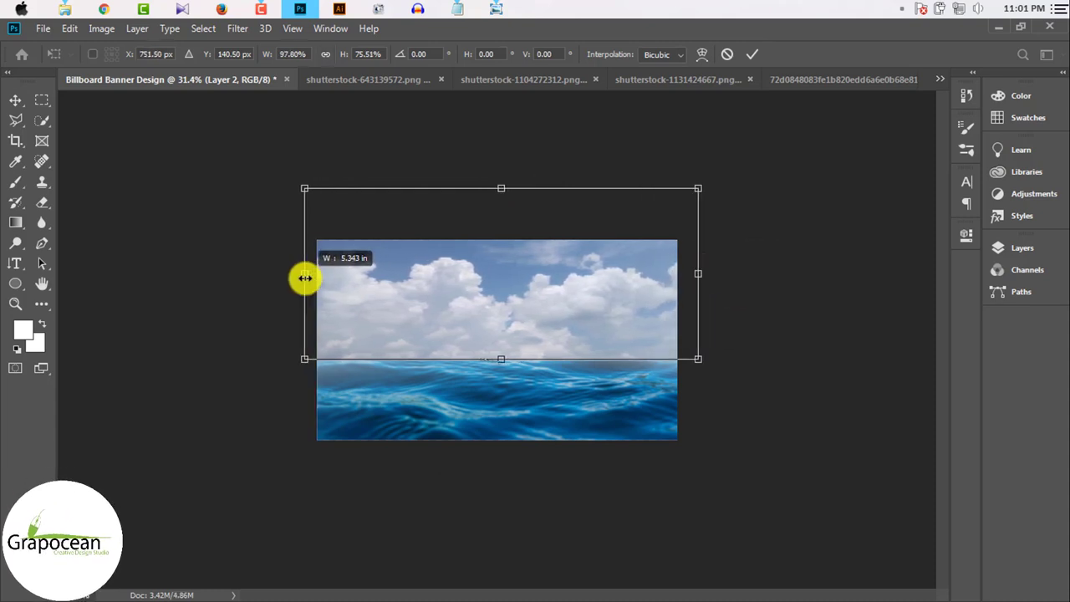
pyautogui.click(755, 54)
# - Add a layer mask to the sky and gradient its lower edge into the horizon
pyautogui.click(1032, 250)
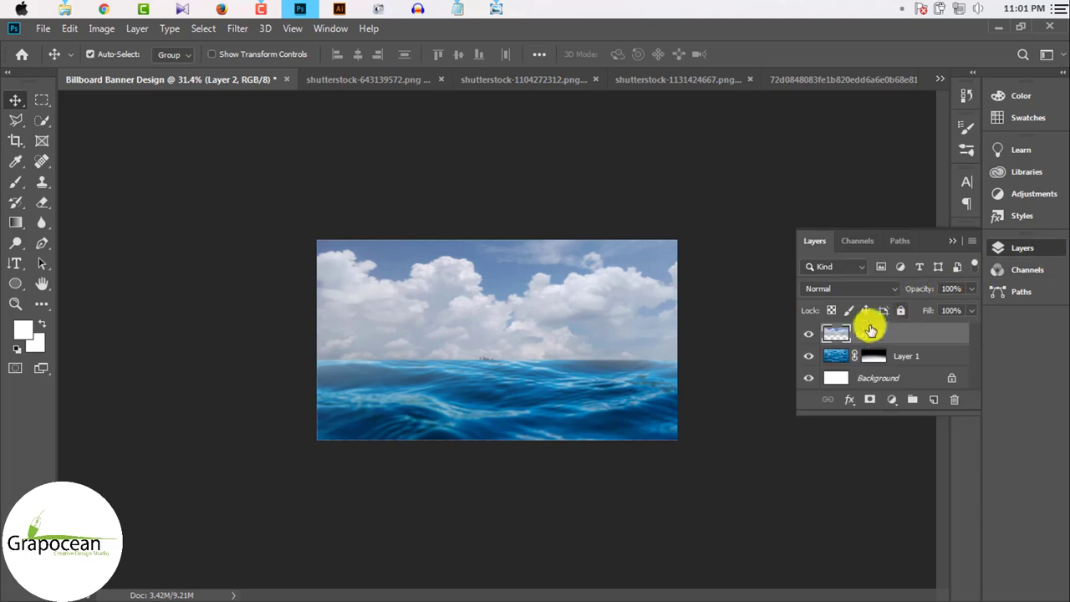
pyautogui.click(870, 399)
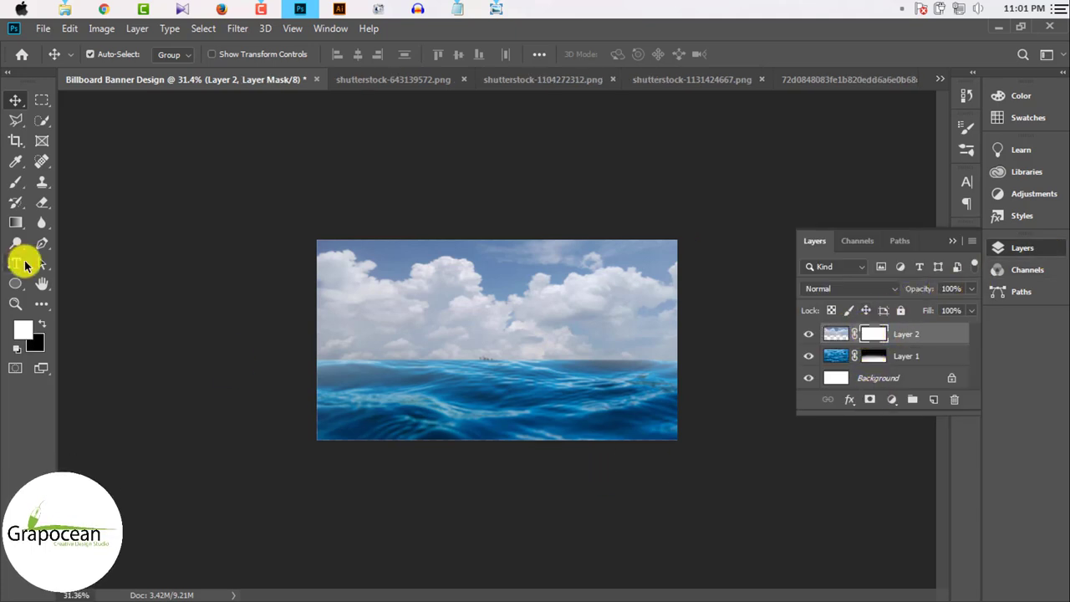
pyautogui.click(18, 222)
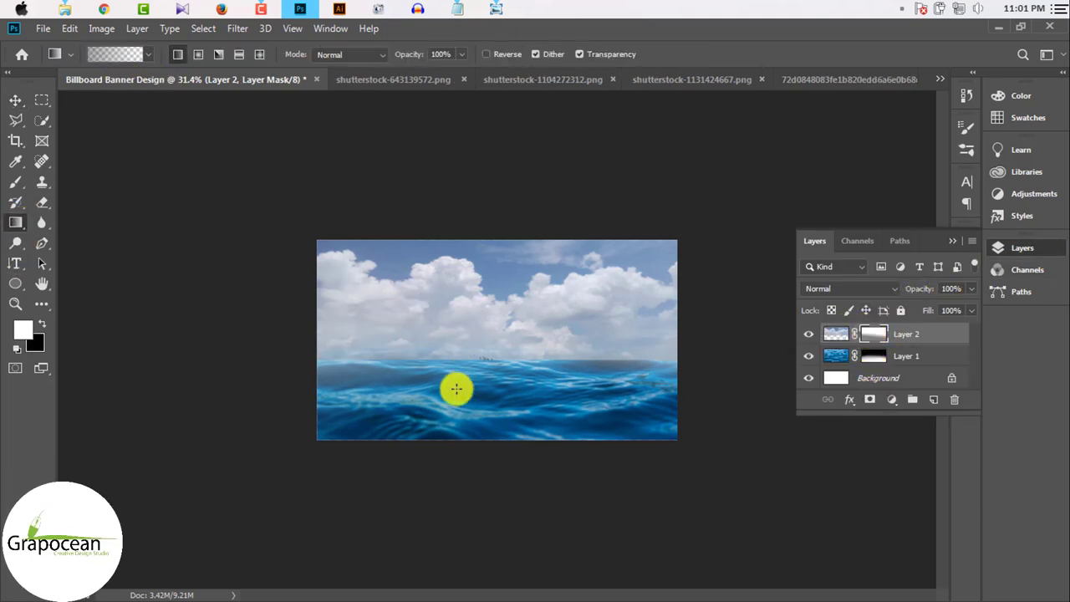
pyautogui.moveTo(457, 389); pyautogui.dragTo(437, 406)
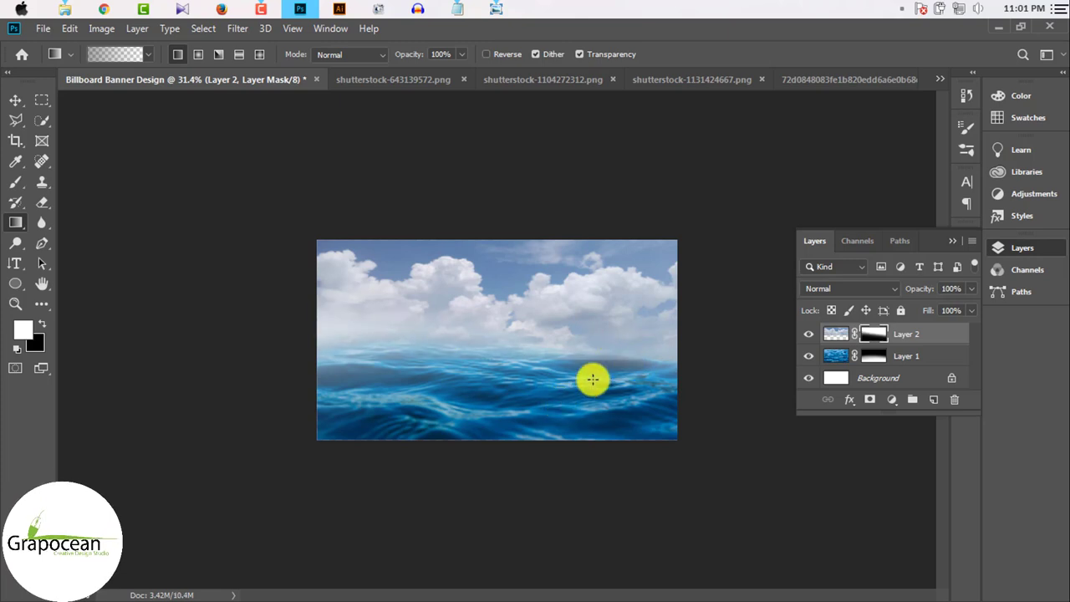
pyautogui.scroll(2, 546, 382)
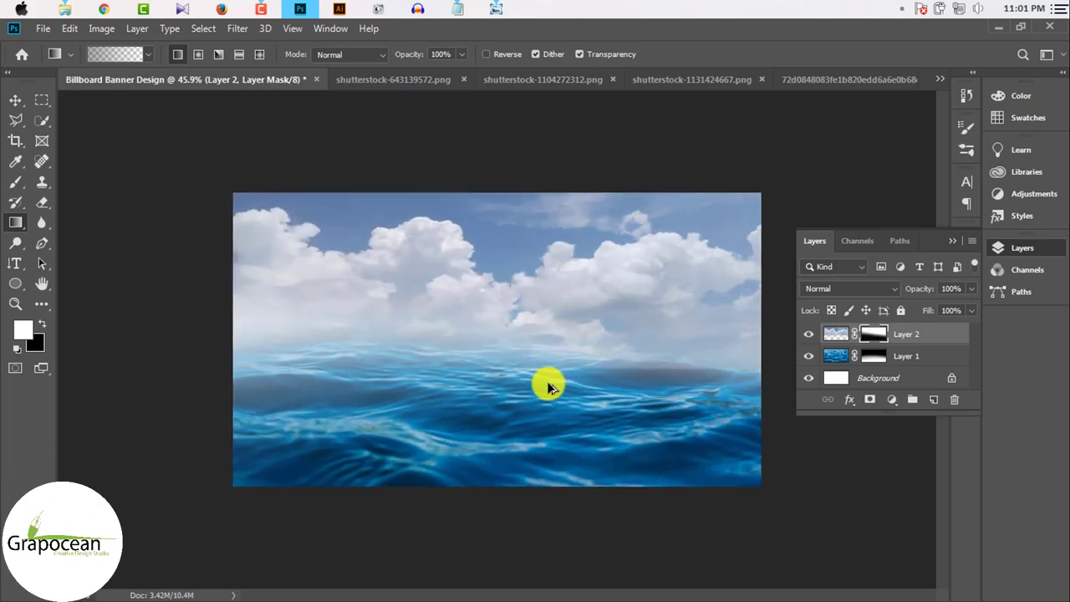
pyautogui.scroll(-2, 548, 386)
pyautogui.moveTo(584, 370)
pyautogui.mouseDown()
pyautogui.moveTo(604, 341)
pyautogui.moveTo(594, 355)
pyautogui.mouseUp()
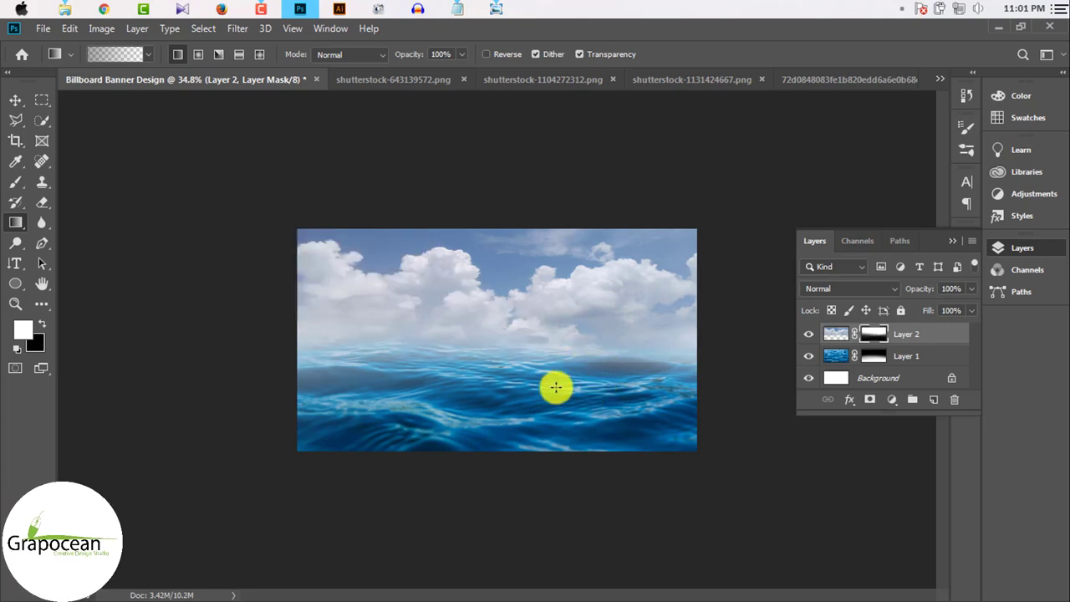
pyautogui.scroll(3, 555, 384)
pyautogui.scroll(-3, 532, 363)
# - Add a Color Balance layer (Cyan −58, Green +52) clipped to the sky layer
pyautogui.click(836, 334)
pyautogui.press('v')
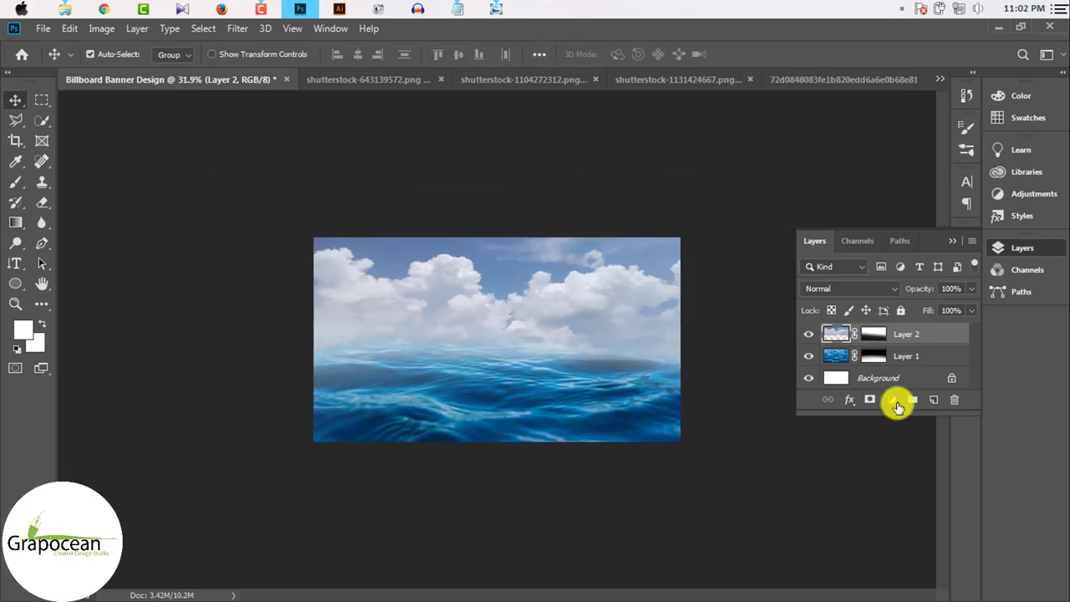
pyautogui.rightClick(852, 339)
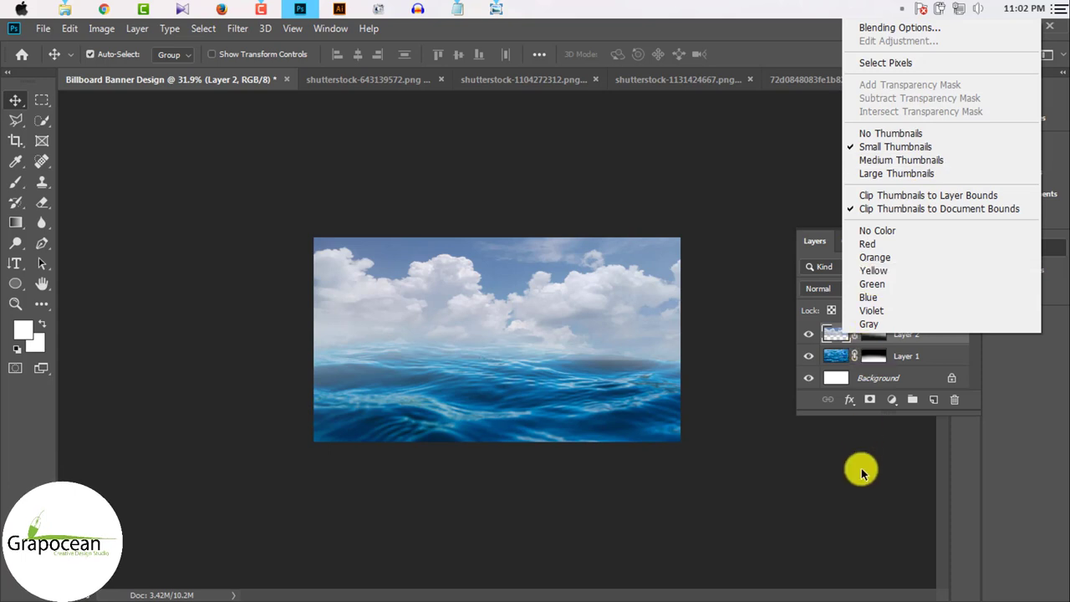
pyautogui.click(895, 435)
pyautogui.click(893, 401)
pyautogui.click(962, 268)
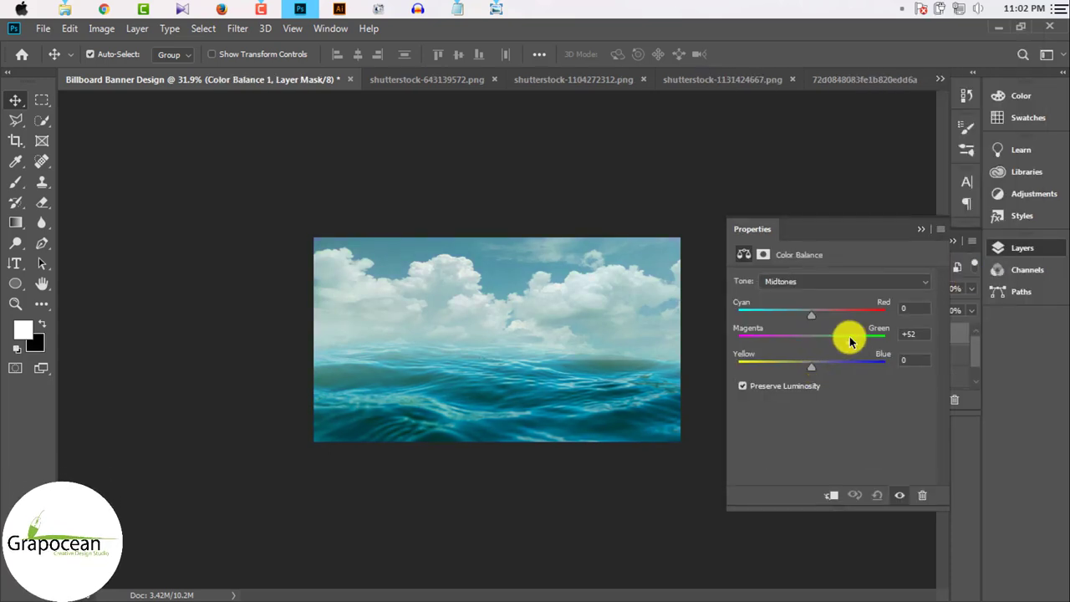
pyautogui.moveTo(811, 315); pyautogui.dragTo(766, 315)
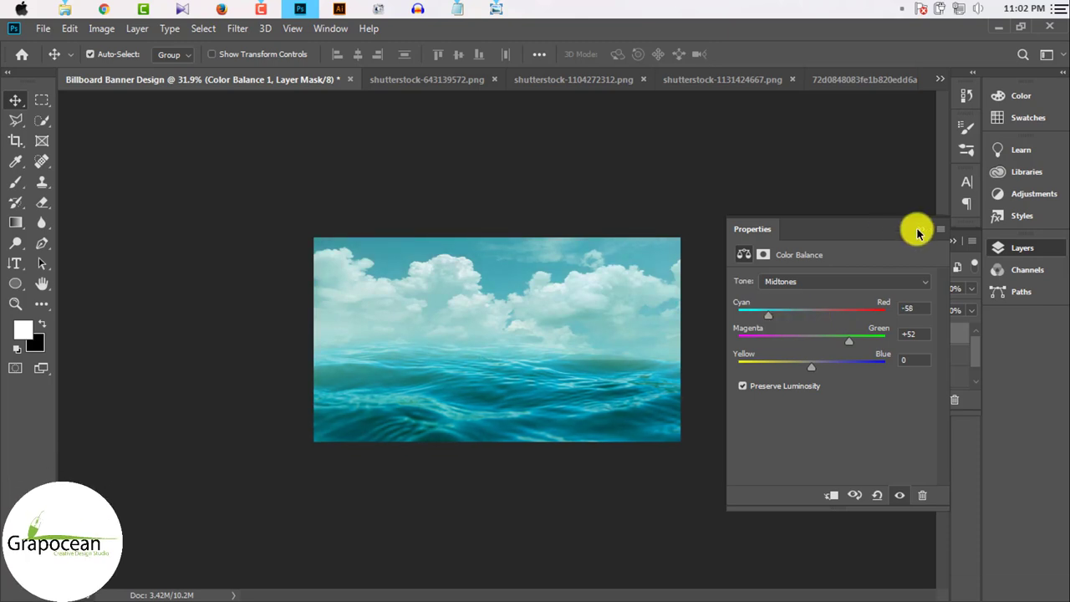
pyautogui.click(916, 232)
pyautogui.rightClick(914, 338)
pyautogui.click(898, 353)
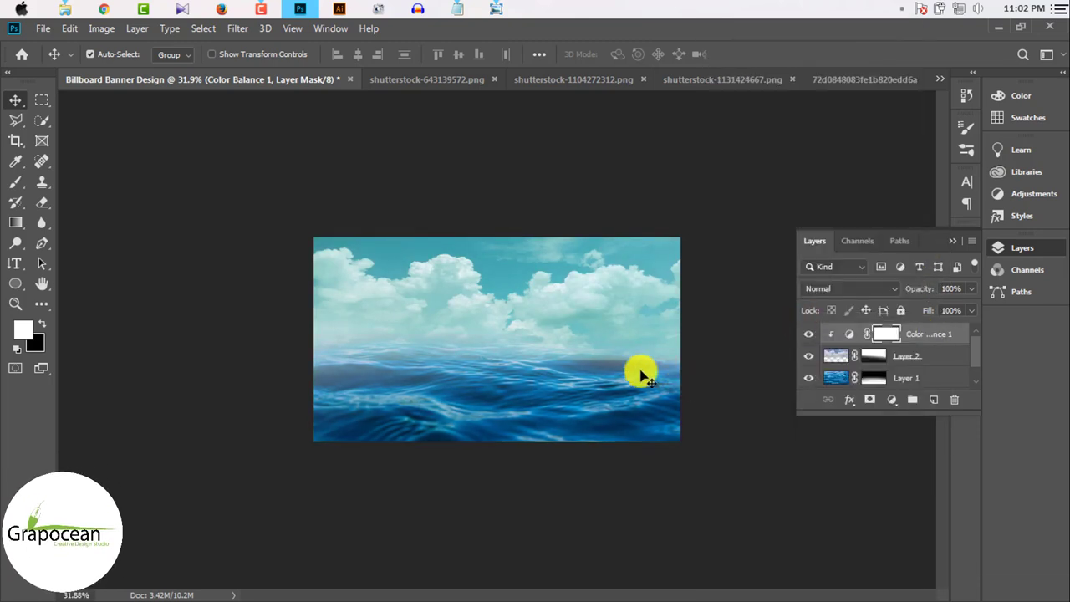
# - Shift the cloud sky and ocean layers to new vertical positions
pyautogui.scroll(-1, 611, 376)
pyautogui.scroll(2, 591, 368)
pyautogui.scroll(2, 543, 372)
pyautogui.scroll(-2, 492, 382)
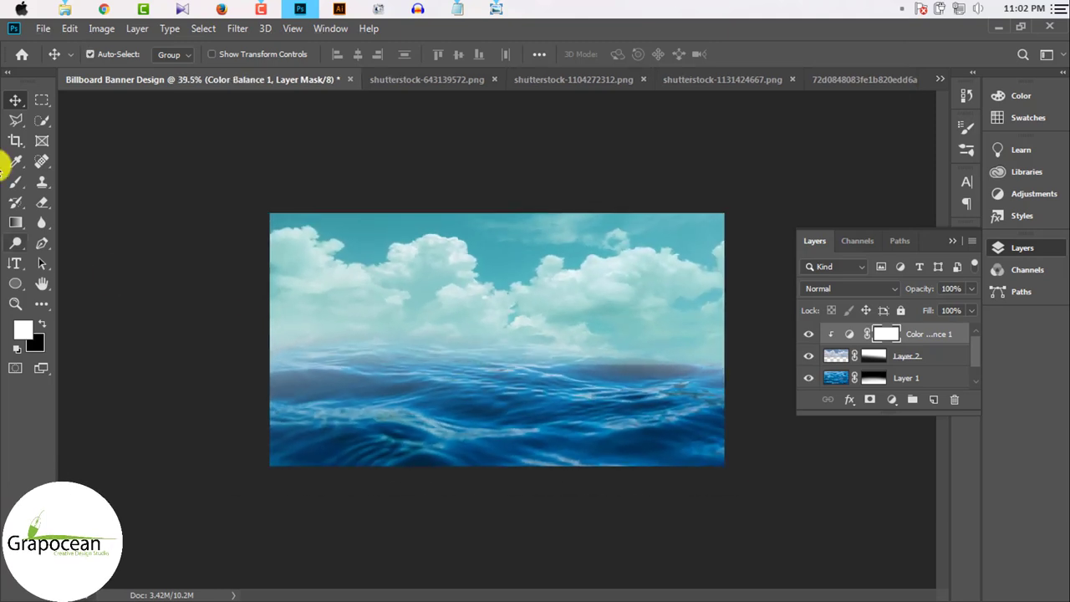
pyautogui.moveTo(568, 289); pyautogui.dragTo(568, 292)
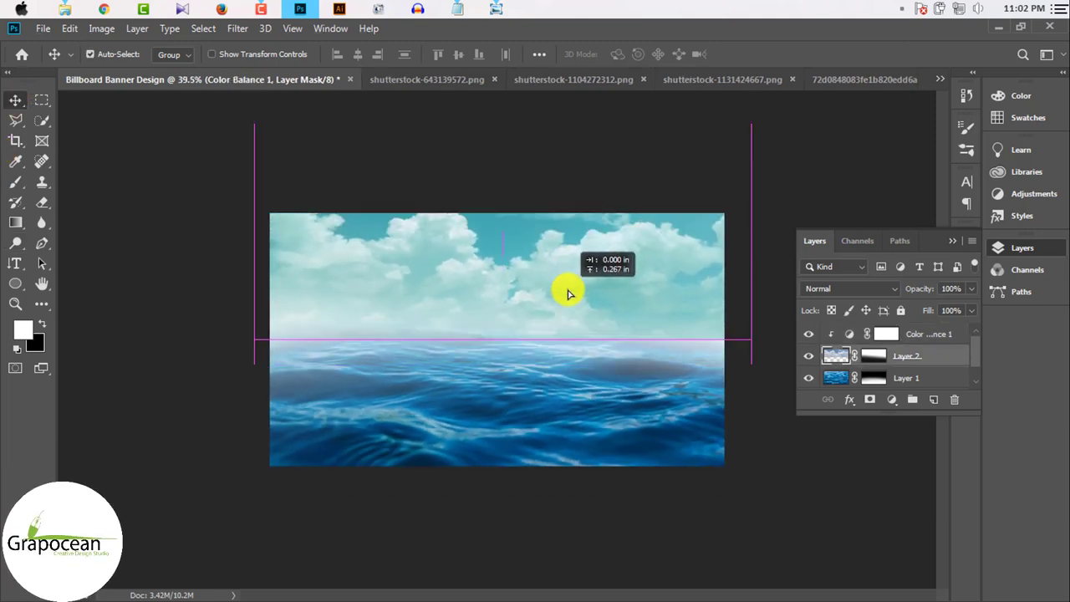
pyautogui.moveTo(574, 370); pyautogui.dragTo(566, 390)
pyautogui.hotkey('ctrl', 't')
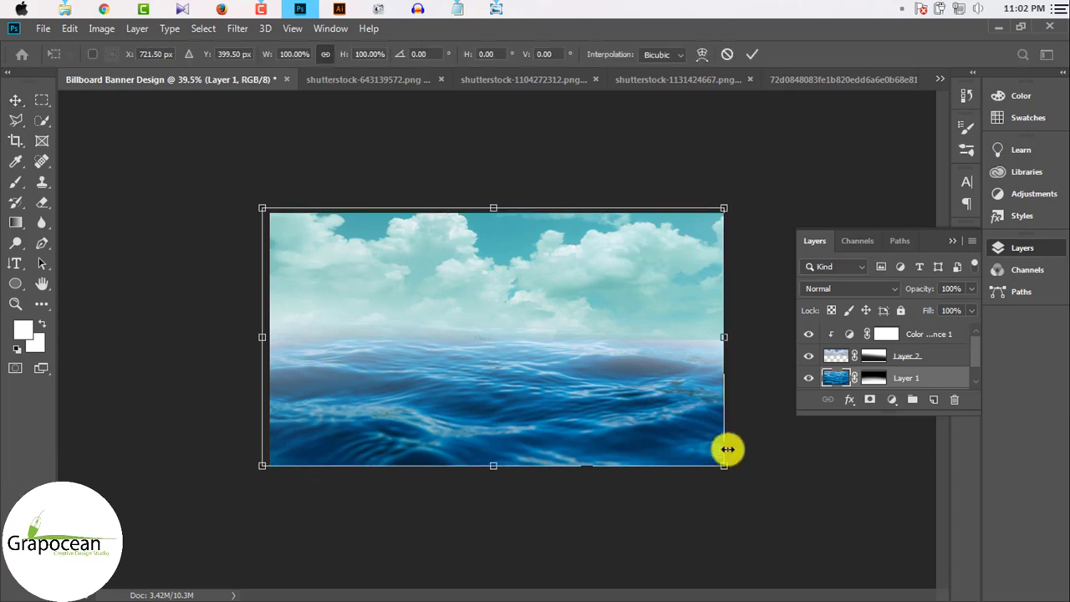
pyautogui.click(752, 54)
# - Lower the cloud layer and rescale its left, right and top edges
pyautogui.scroll(2, 411, 341)
pyautogui.moveTo(454, 292); pyautogui.dragTo(459, 340)
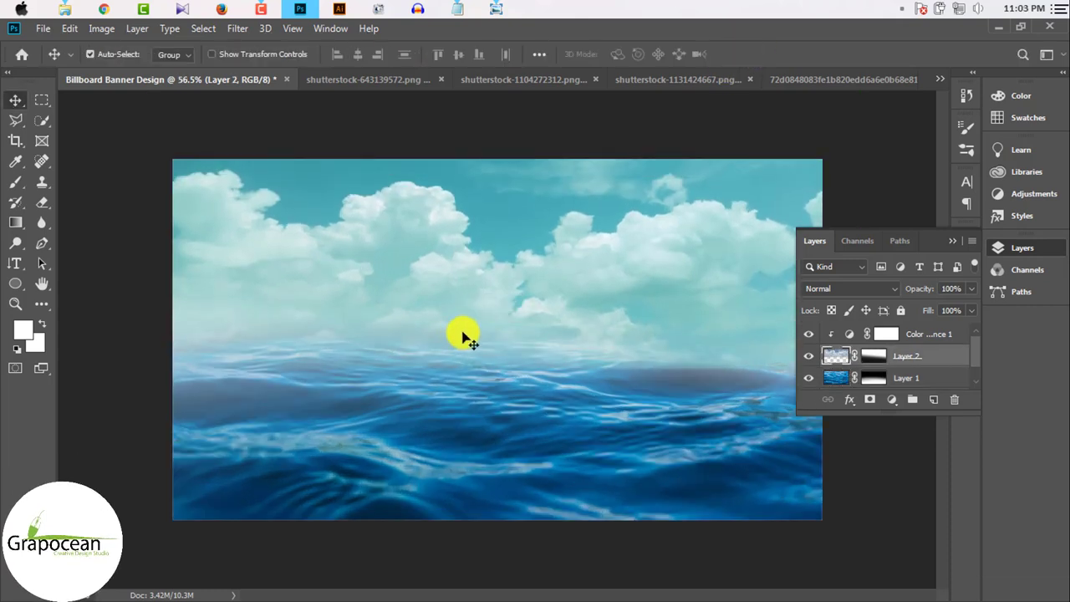
pyautogui.scroll(-2, 462, 336)
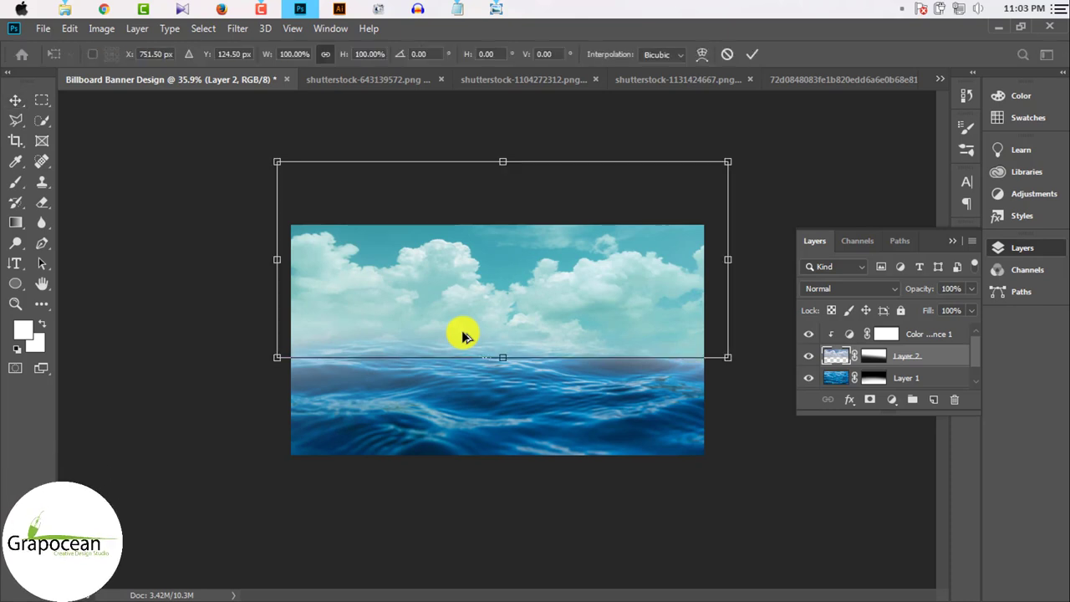
pyautogui.moveTo(730, 265); pyautogui.dragTo(707, 262)
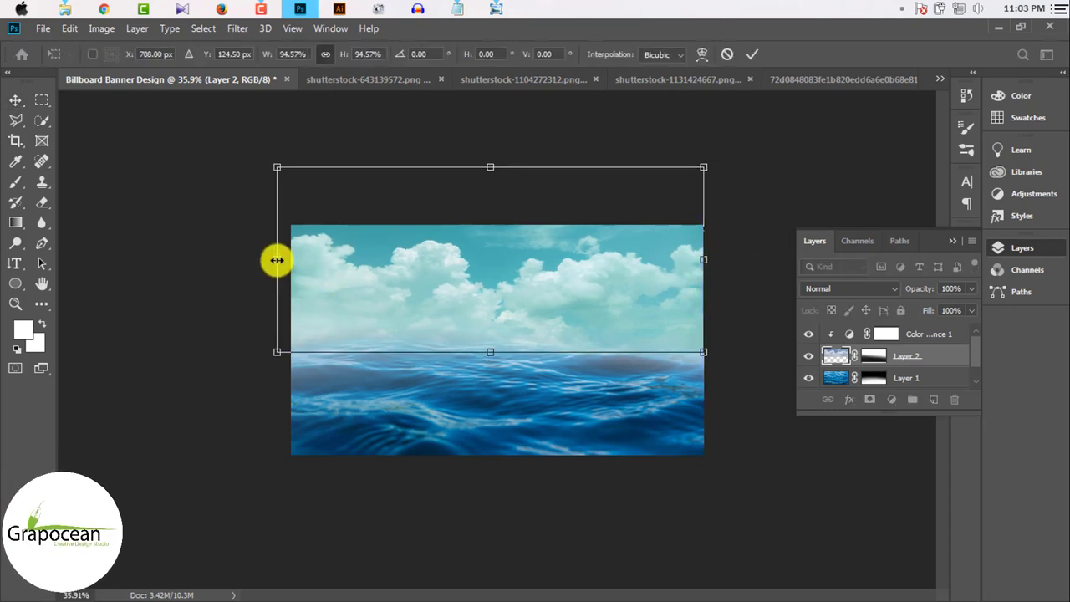
pyautogui.moveTo(277, 260); pyautogui.dragTo(419, 240)
pyautogui.moveTo(494, 172); pyautogui.dragTo(496, 163)
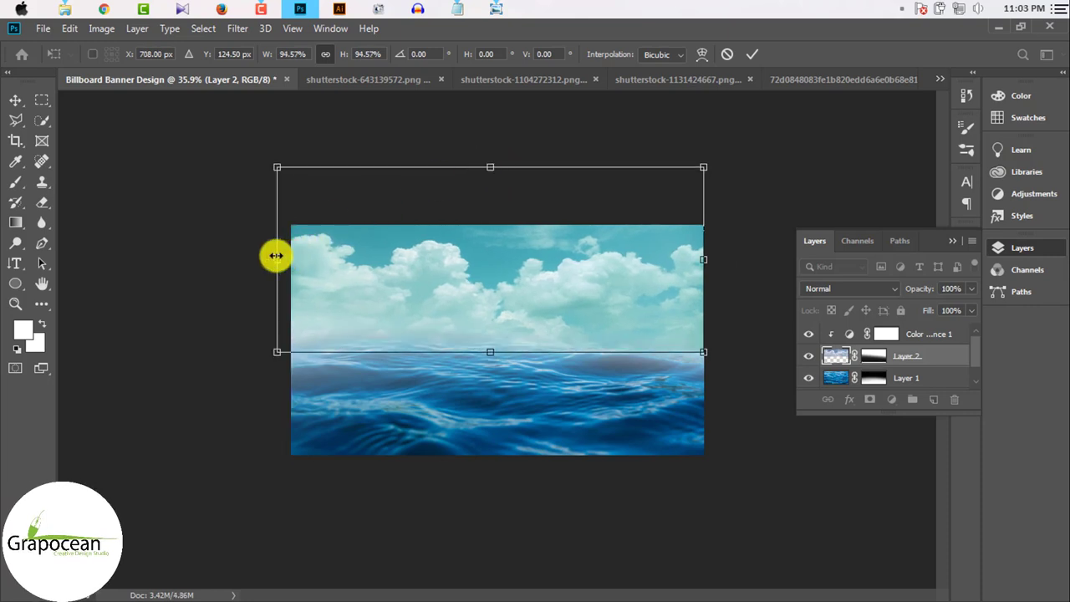
pyautogui.moveTo(276, 255); pyautogui.dragTo(287, 253)
pyautogui.moveTo(494, 167); pyautogui.dragTo(496, 181)
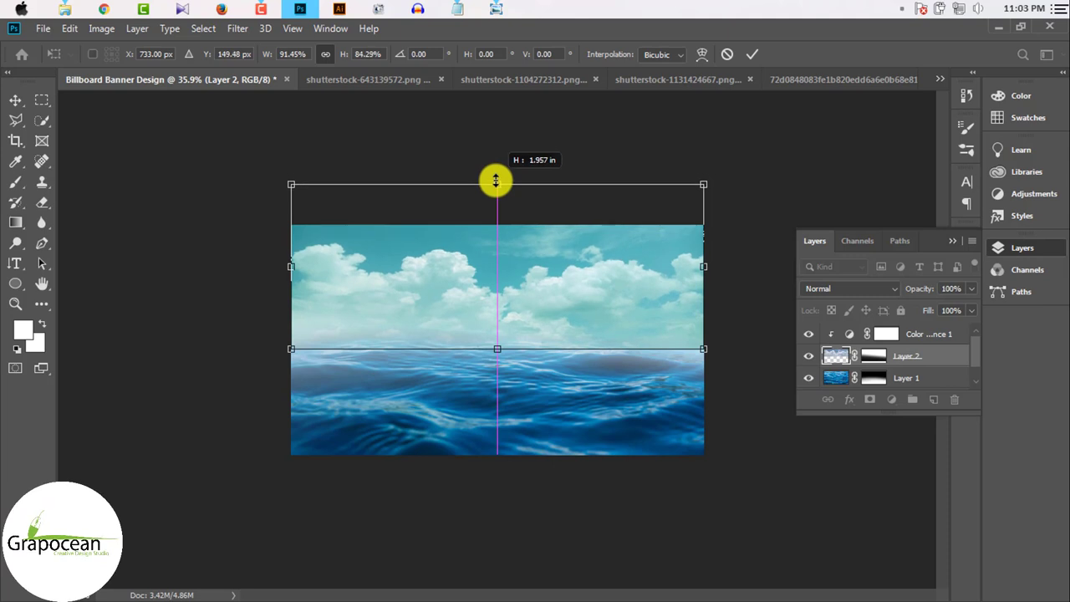
pyautogui.click(754, 57)
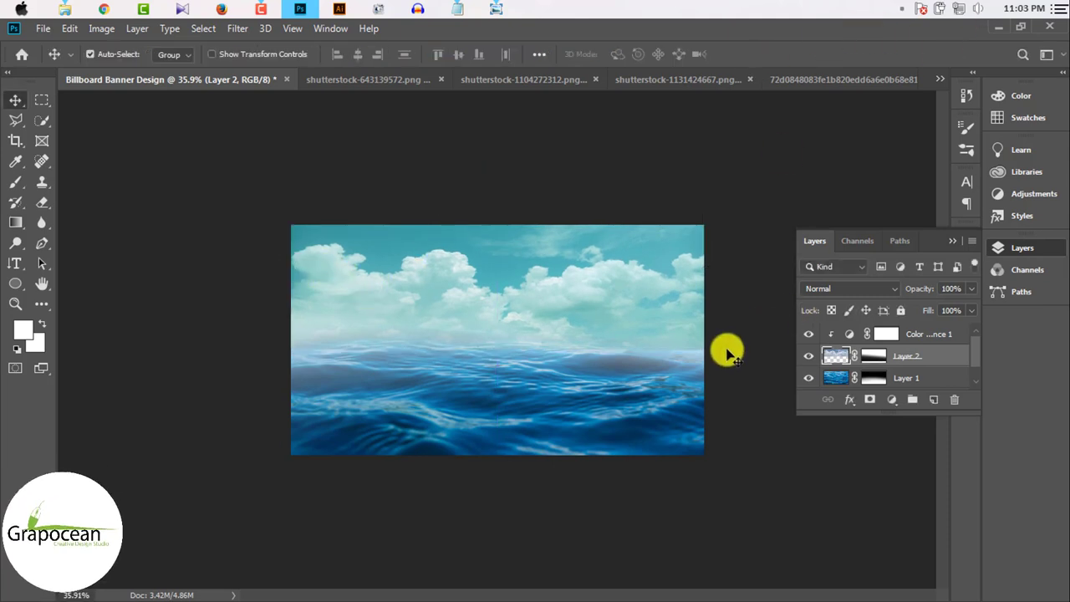
# - Nudge the ocean and cloud layers down so the sky meets the waterline
pyautogui.scroll(-2, 554, 359)
pyautogui.scroll(-3, 523, 387)
pyautogui.scroll(2, 530, 391)
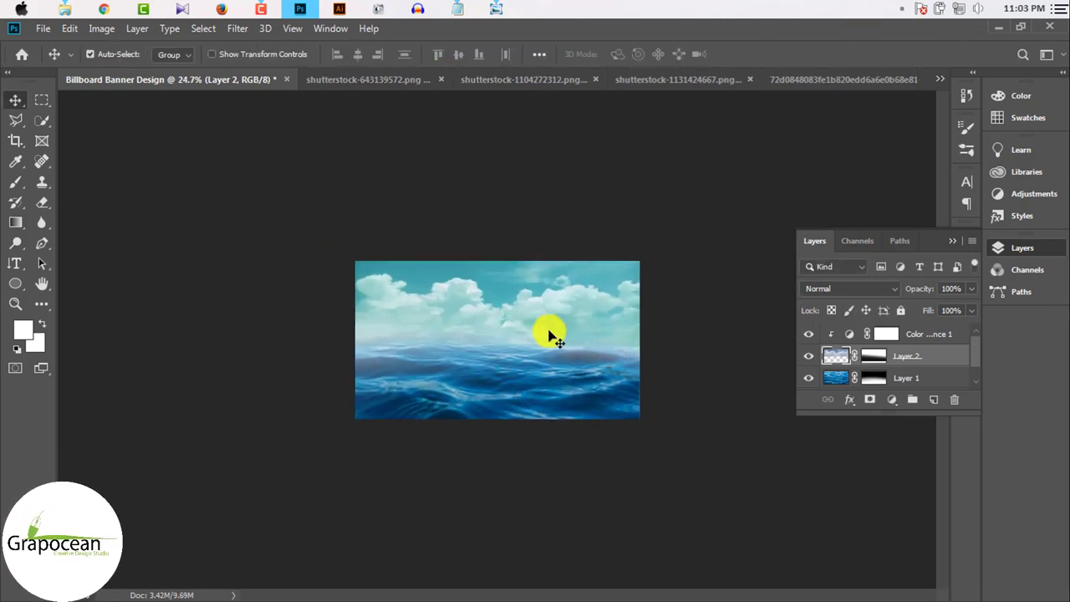
pyautogui.moveTo(494, 375); pyautogui.dragTo(501, 393)
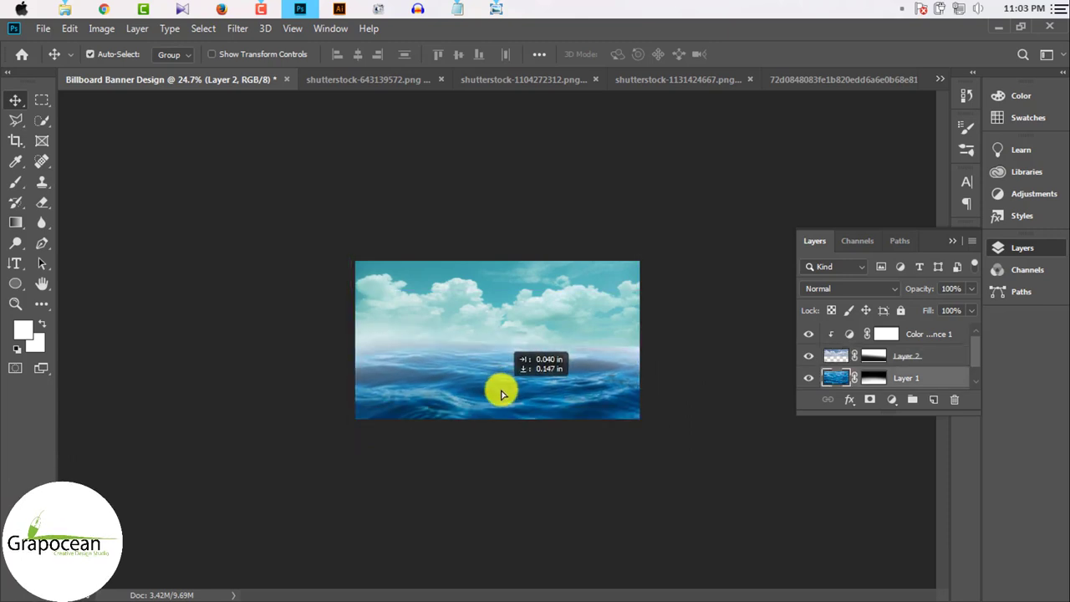
pyautogui.moveTo(530, 334)
pyautogui.mouseDown()
pyautogui.moveTo(530, 358)
pyautogui.moveTo(517, 352)
pyautogui.moveTo(544, 363)
pyautogui.moveTo(544, 430)
pyautogui.moveTo(549, 411)
pyautogui.mouseUp()
pyautogui.moveTo(551, 368)
pyautogui.mouseDown()
pyautogui.moveTo(559, 299)
pyautogui.moveTo(585, 342)
pyautogui.moveTo(578, 349)
pyautogui.mouseUp()
pyautogui.hotkey('ctrl', '+')
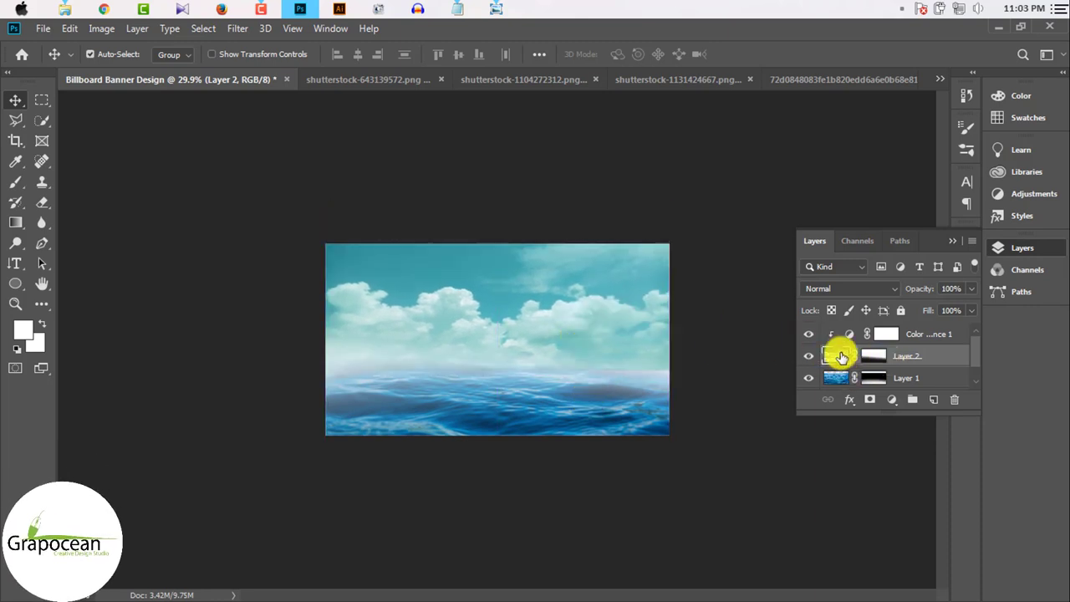
# - Redraw the sky mask gradient across the horizon and nudge the layers into place
pyautogui.click(866, 356)
pyautogui.click(21, 224)
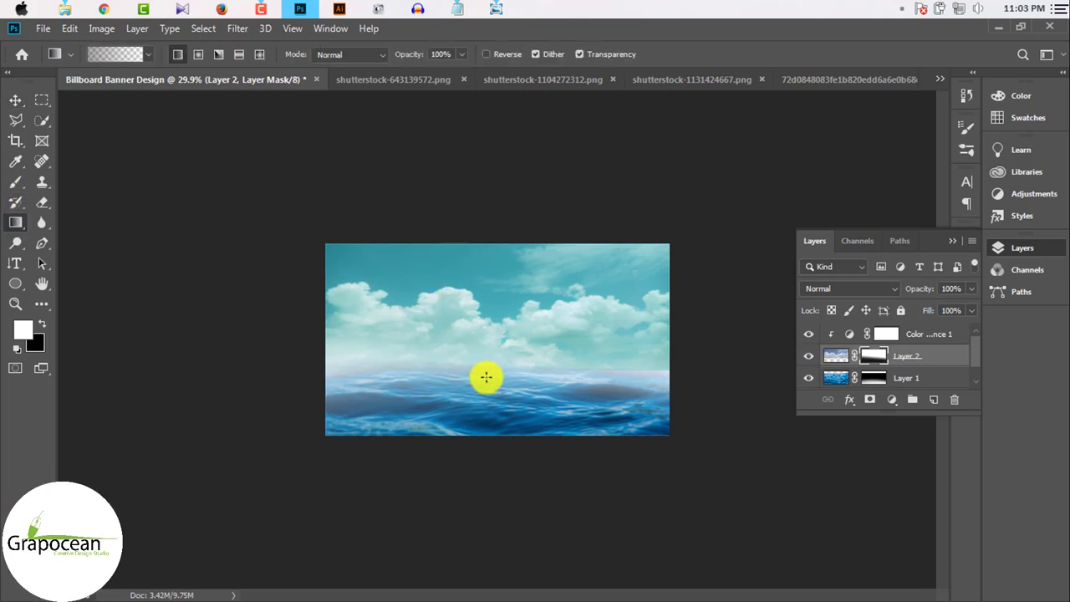
pyautogui.moveTo(485, 375); pyautogui.dragTo(506, 363)
pyautogui.moveTo(554, 315); pyautogui.dragTo(597, 376)
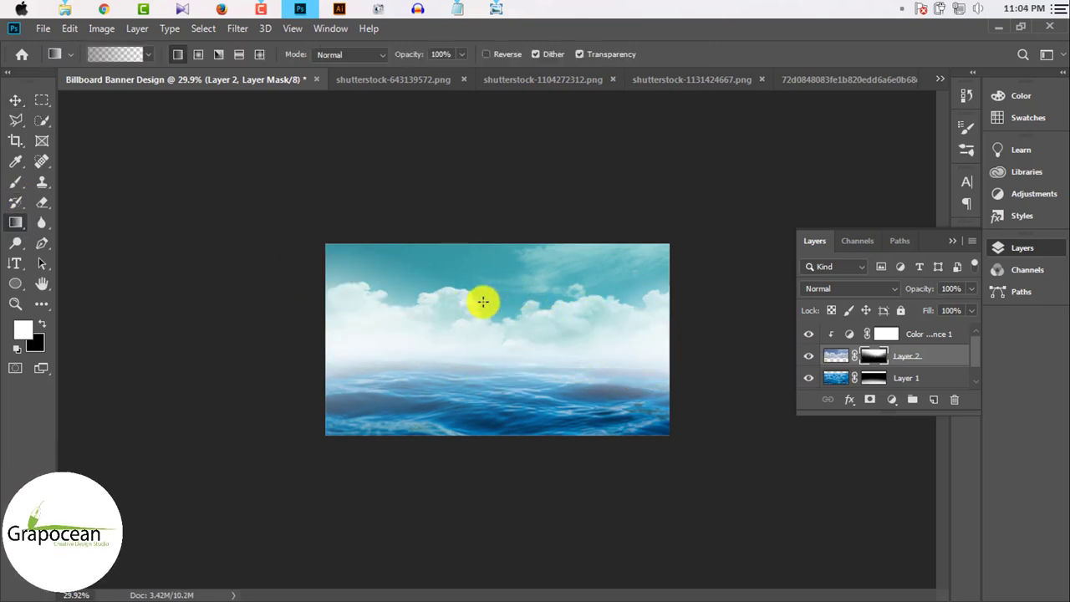
pyautogui.click(15, 100)
pyautogui.moveTo(562, 310)
pyautogui.mouseDown()
pyautogui.moveTo(556, 382)
pyautogui.moveTo(551, 363)
pyautogui.mouseUp()
pyautogui.scroll(-3, 575, 422)
# - Close shutterstock-643139572.png without saving, then view the blue water and bottle images
pyautogui.scroll(-1, 574, 418)
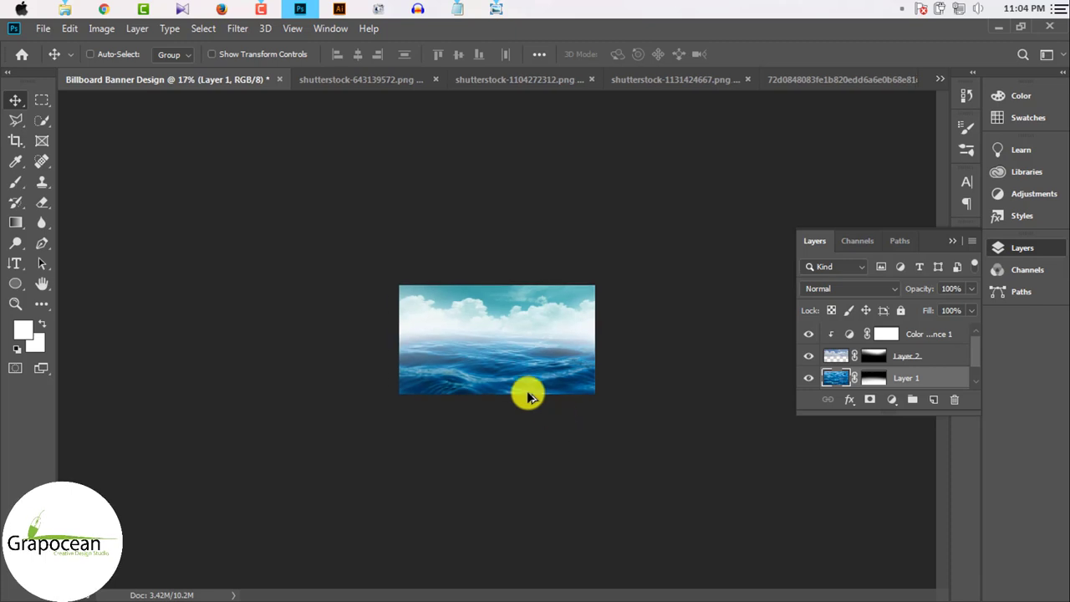
pyautogui.scroll(5, 525, 389)
pyautogui.scroll(-1, 488, 349)
pyautogui.click(339, 80)
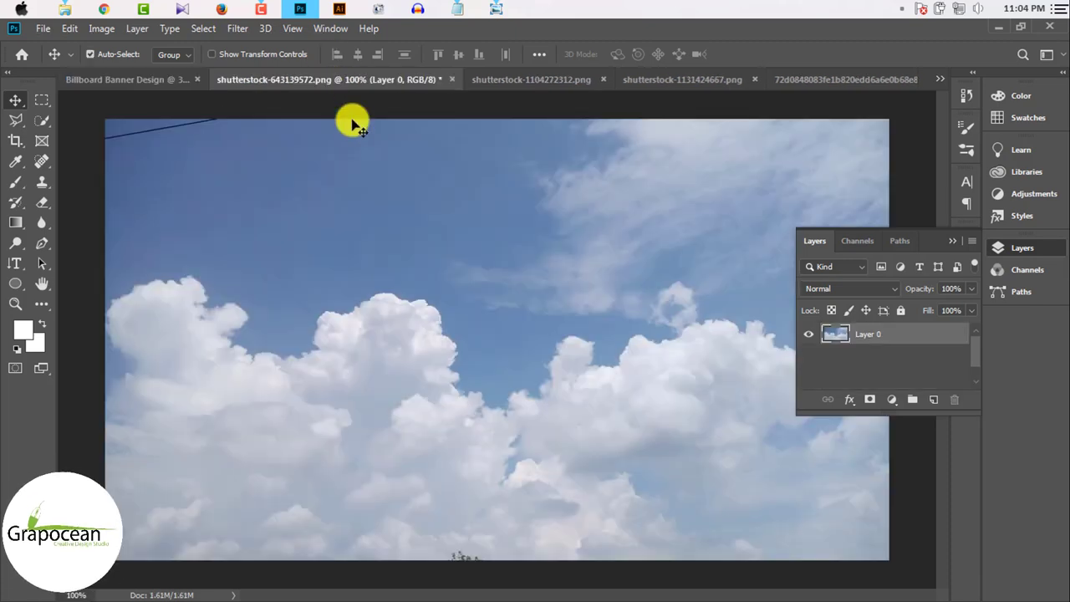
pyautogui.click(451, 79)
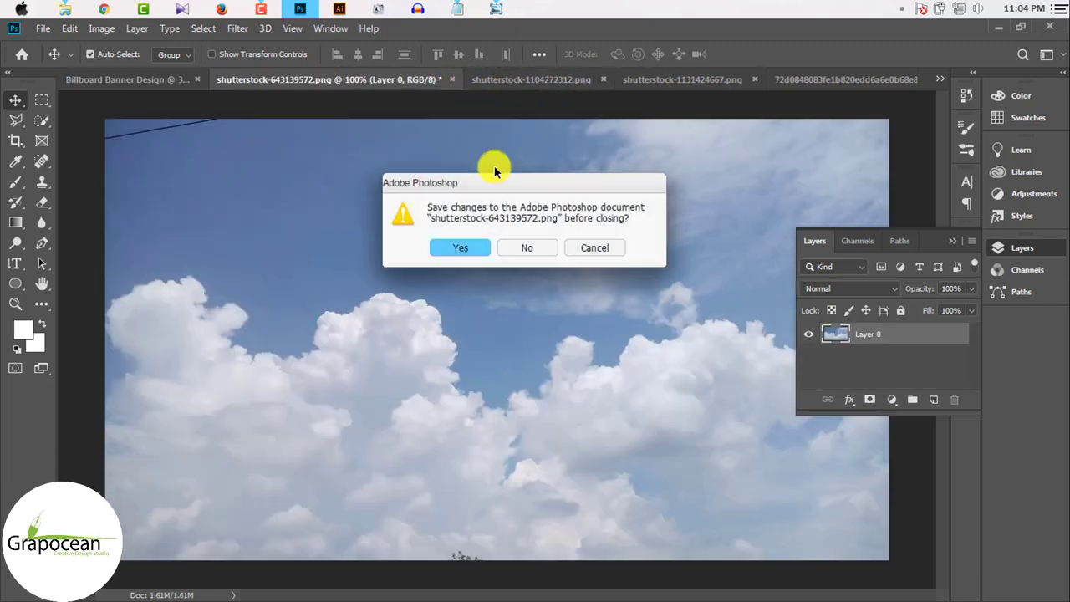
pyautogui.click(537, 249)
pyautogui.click(433, 79)
pyautogui.click(587, 83)
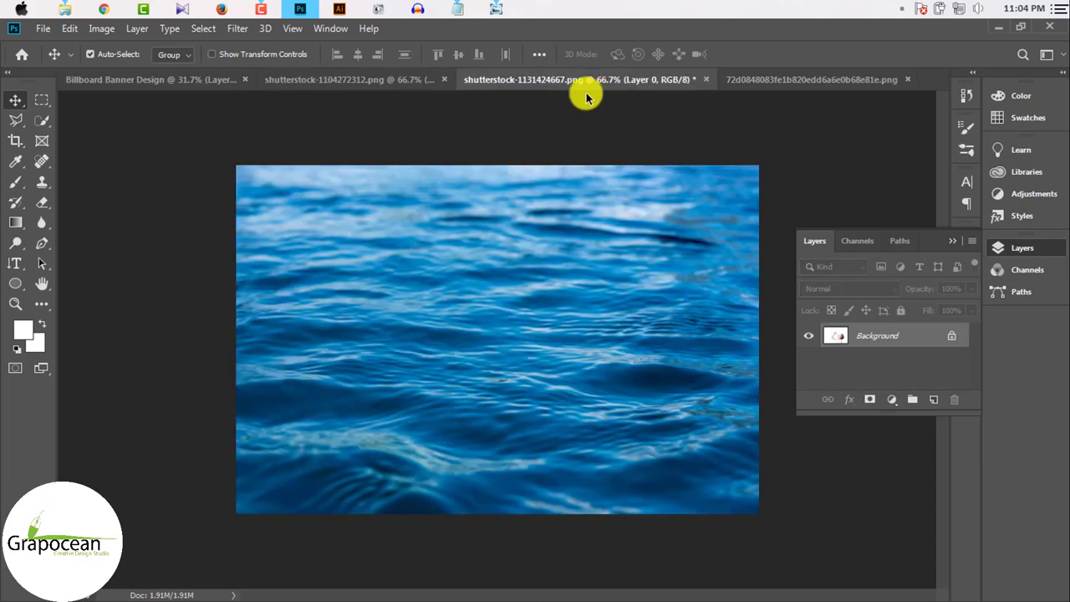
pyautogui.click(743, 79)
# - Bring the bottle layer into the Billboard banner and shrink it to about 42%
pyautogui.moveTo(524, 268)
pyautogui.mouseDown()
pyautogui.moveTo(226, 96)
pyautogui.moveTo(544, 372)
pyautogui.moveTo(505, 310)
pyautogui.moveTo(499, 328)
pyautogui.mouseUp()
pyautogui.hotkey('ctrl', 't')
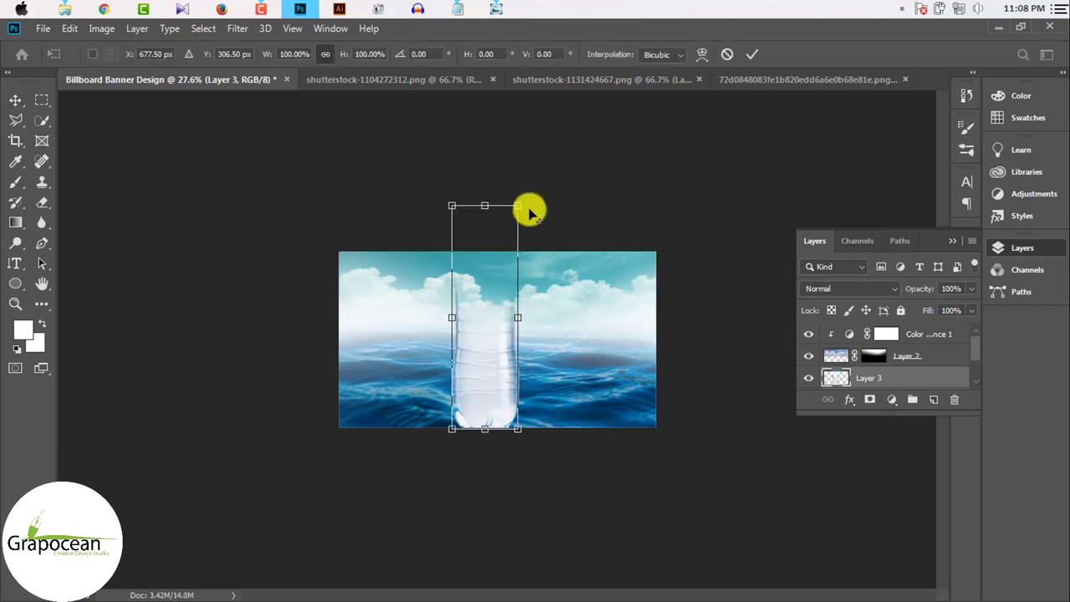
pyautogui.moveTo(518, 205); pyautogui.dragTo(494, 283)
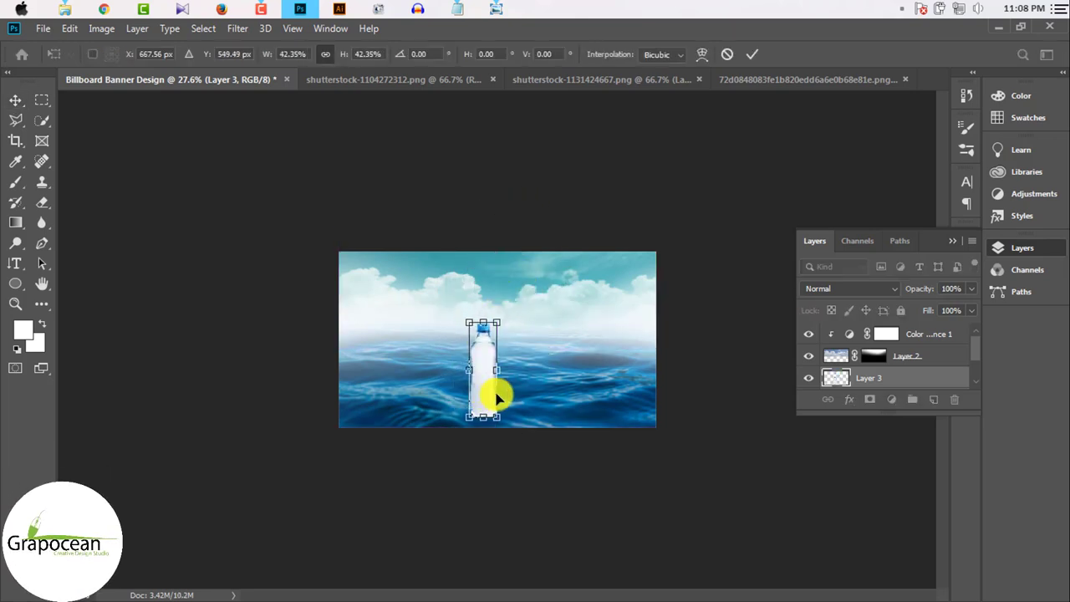
pyautogui.scroll(2, 496, 399)
# - Refine the bottle's width and size, centre it upright in the ocean, and commit
pyautogui.moveTo(501, 382); pyautogui.dragTo(511, 386)
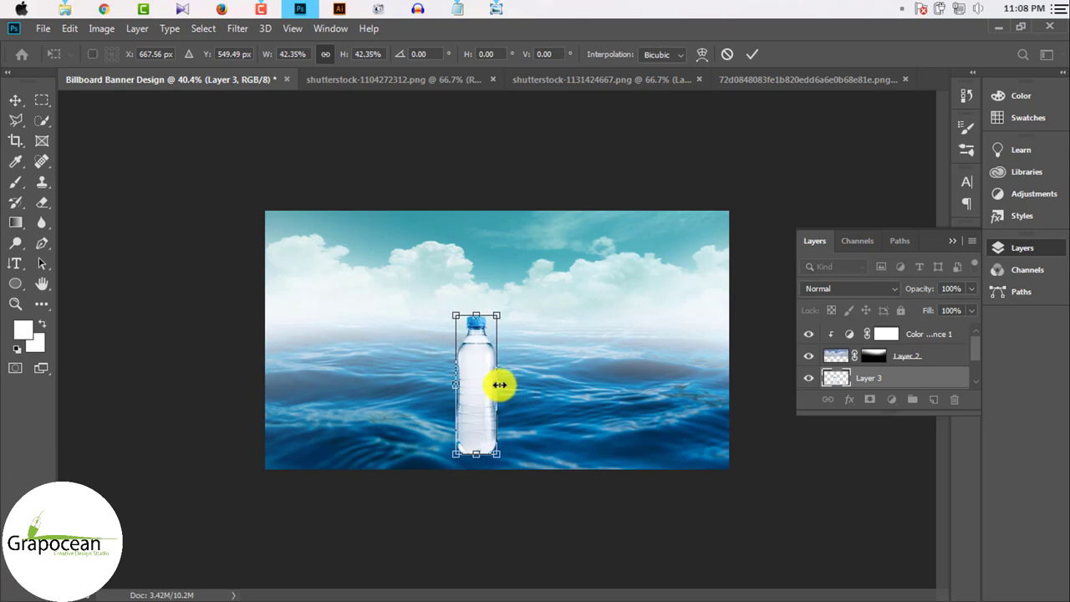
pyautogui.moveTo(513, 315); pyautogui.dragTo(501, 352)
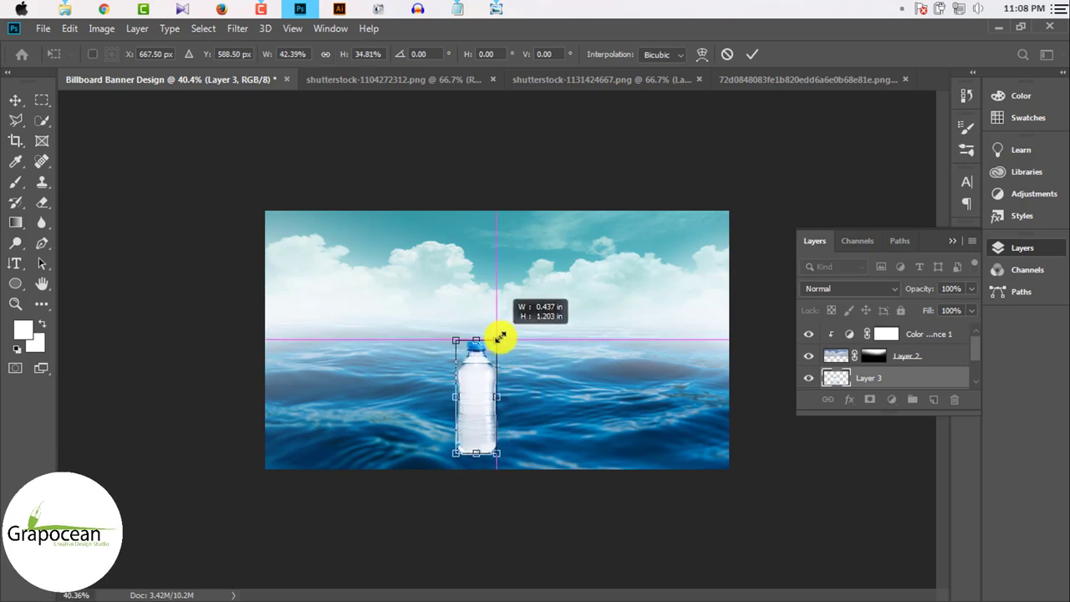
pyautogui.scroll(2, 487, 417)
pyautogui.moveTo(473, 406)
pyautogui.mouseDown()
pyautogui.moveTo(484, 365)
pyautogui.moveTo(489, 398)
pyautogui.mouseUp()
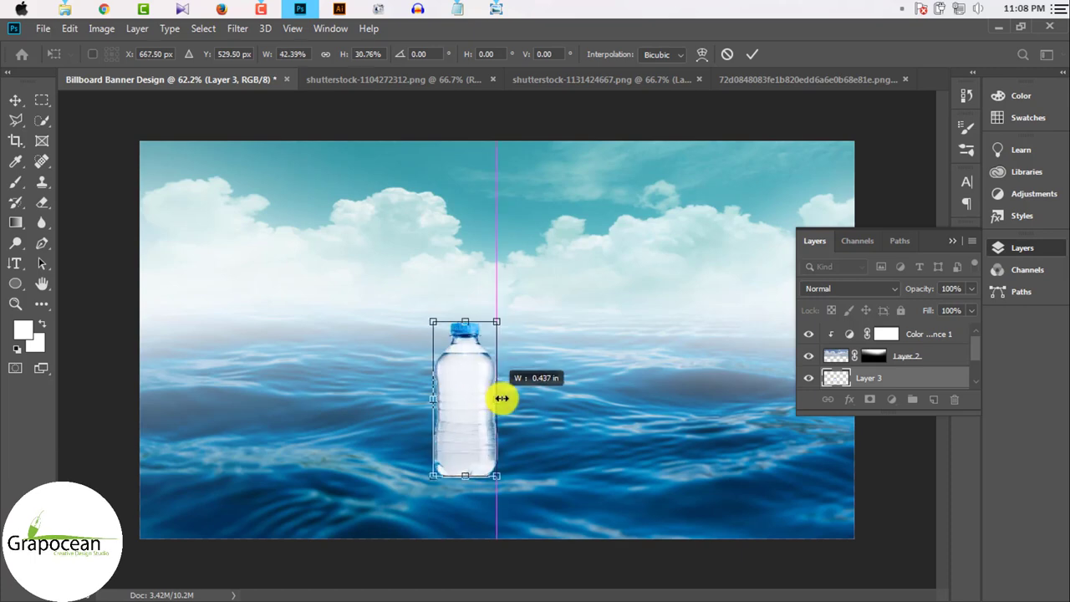
pyautogui.click(751, 54)
pyautogui.scroll(-2, 484, 401)
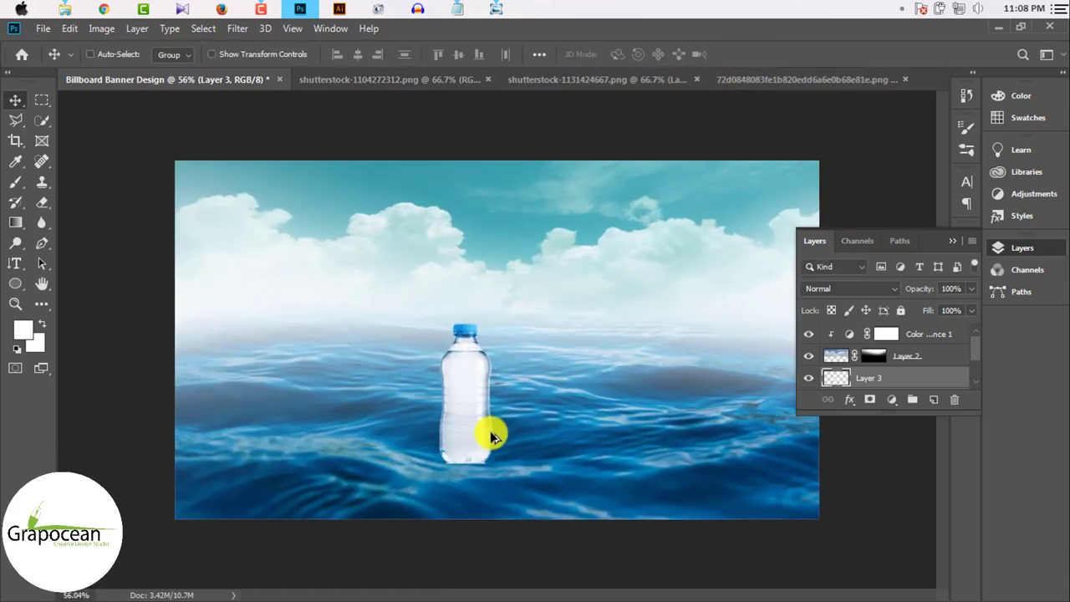
pyautogui.scroll(1, 485, 434)
pyautogui.scroll(-3, 484, 426)
pyautogui.scroll(-1, 483, 411)
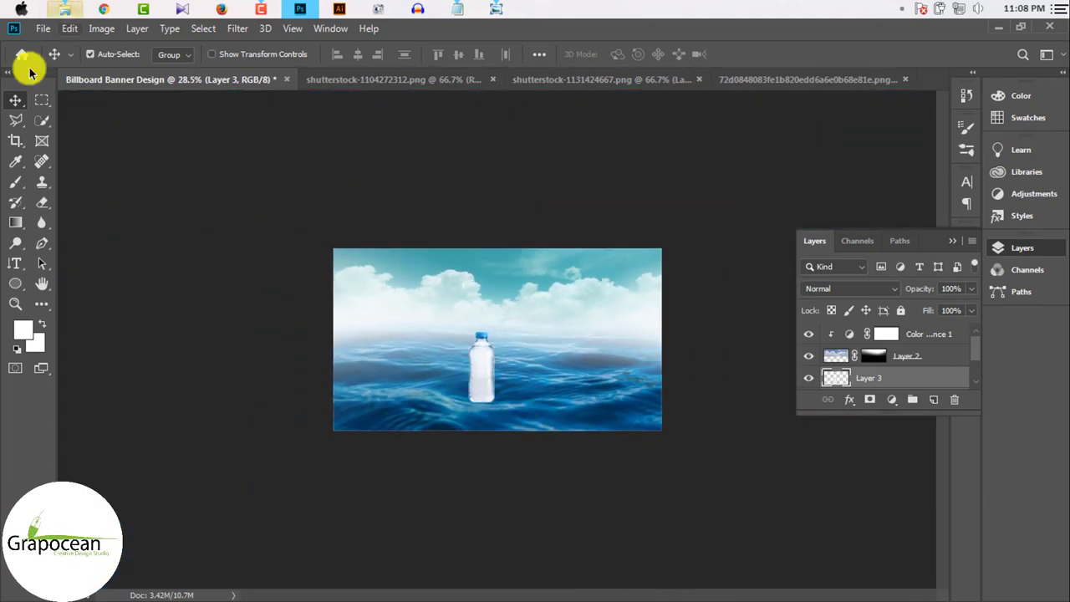
# - Switch to the Brush tool and pick Splash 1 from the Free Water Splash brushes
pyautogui.click(15, 182)
pyautogui.click(88, 180)
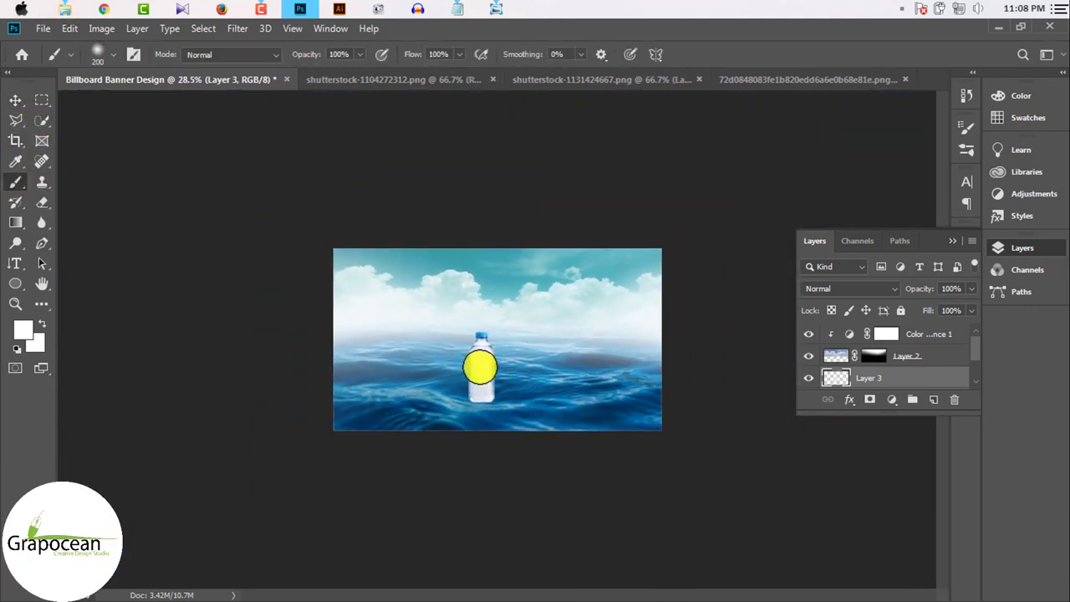
pyautogui.click(113, 55)
pyautogui.scroll(-2, 192, 264)
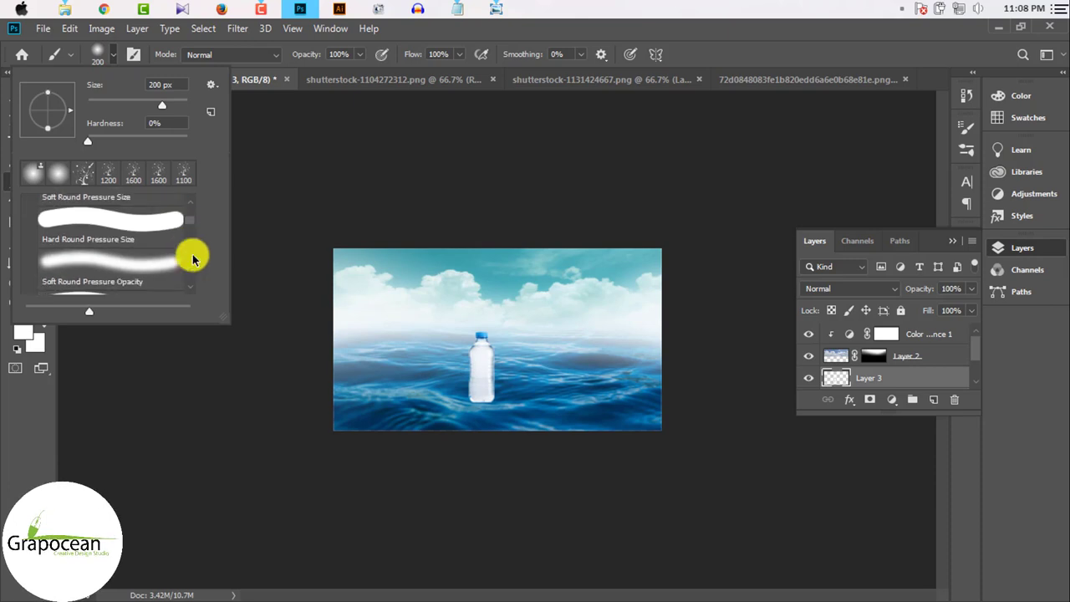
pyautogui.scroll(-3, 193, 267)
pyautogui.scroll(-2, 180, 269)
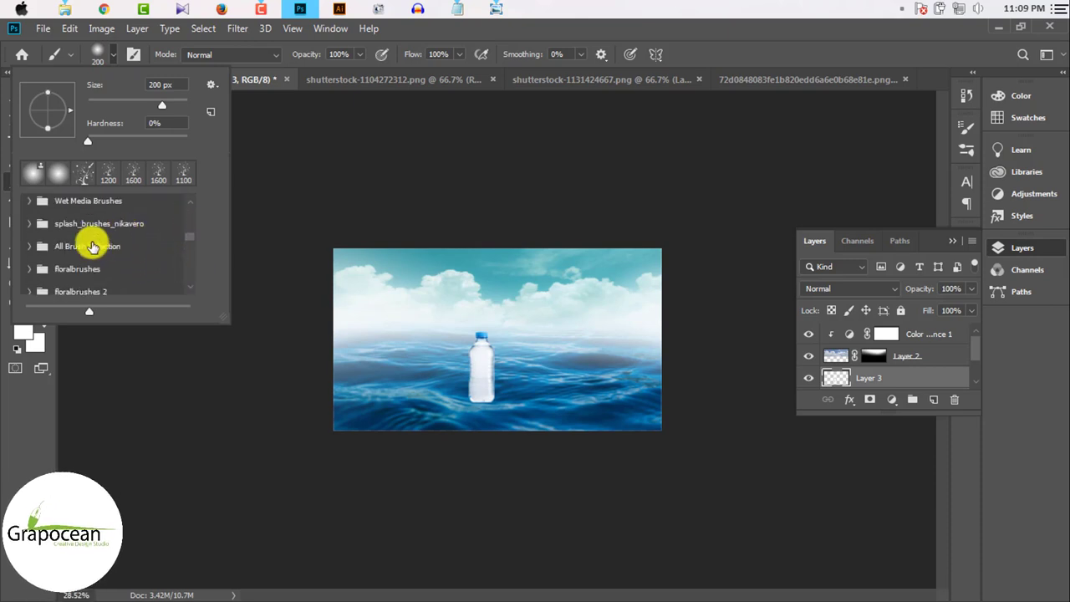
pyautogui.scroll(1, 104, 245)
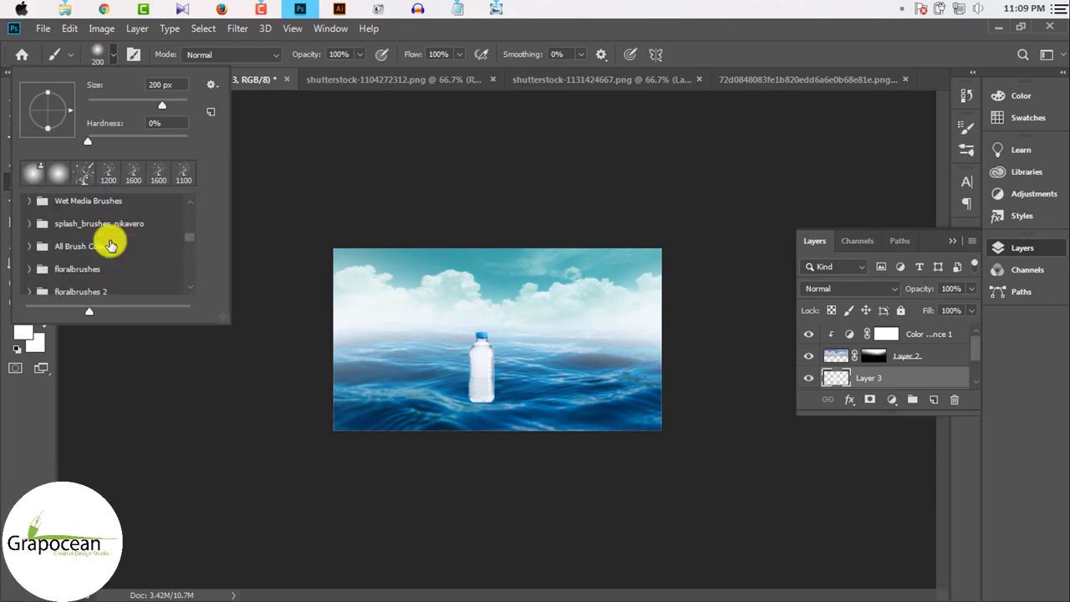
pyautogui.scroll(-1, 111, 238)
pyautogui.scroll(-1, 125, 263)
pyautogui.click(131, 269)
pyautogui.scroll(-3, 131, 269)
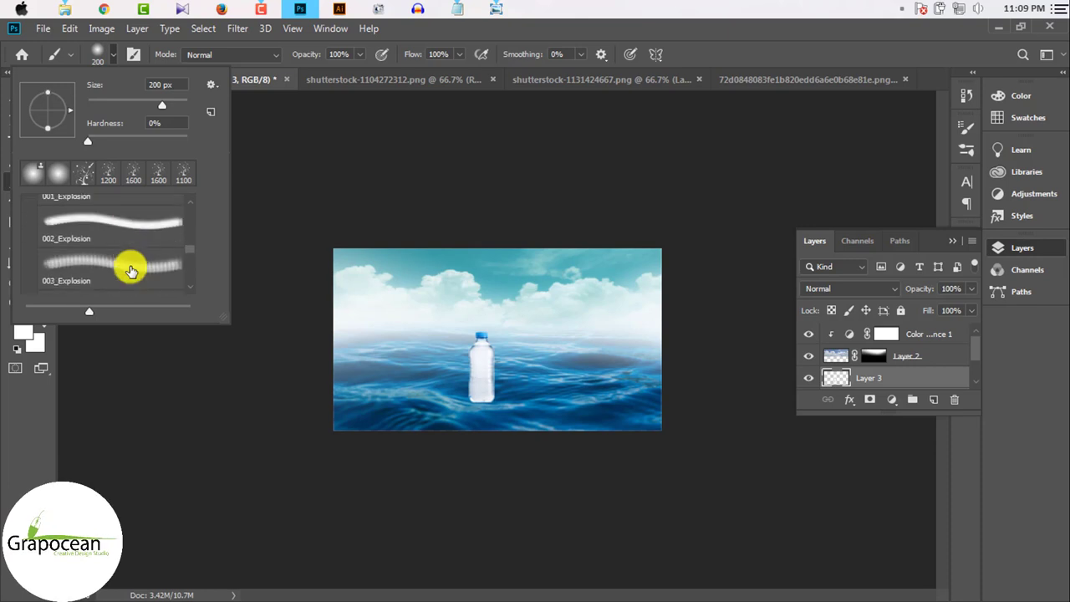
pyautogui.scroll(-3, 131, 269)
pyautogui.scroll(-3, 127, 269)
pyautogui.scroll(-2, 124, 269)
pyautogui.scroll(-2, 119, 270)
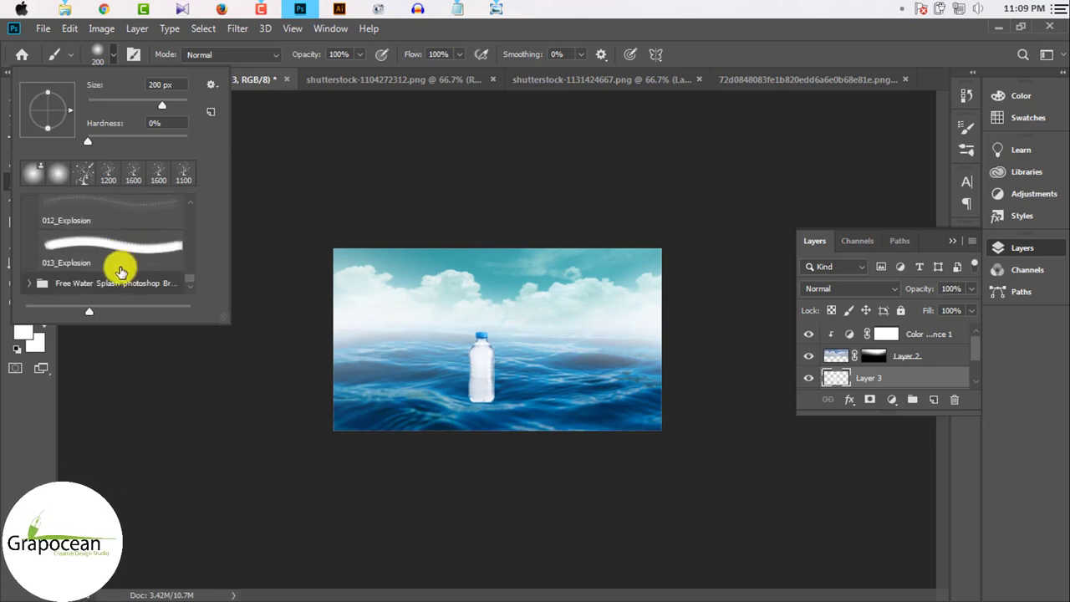
pyautogui.scroll(-1, 133, 282)
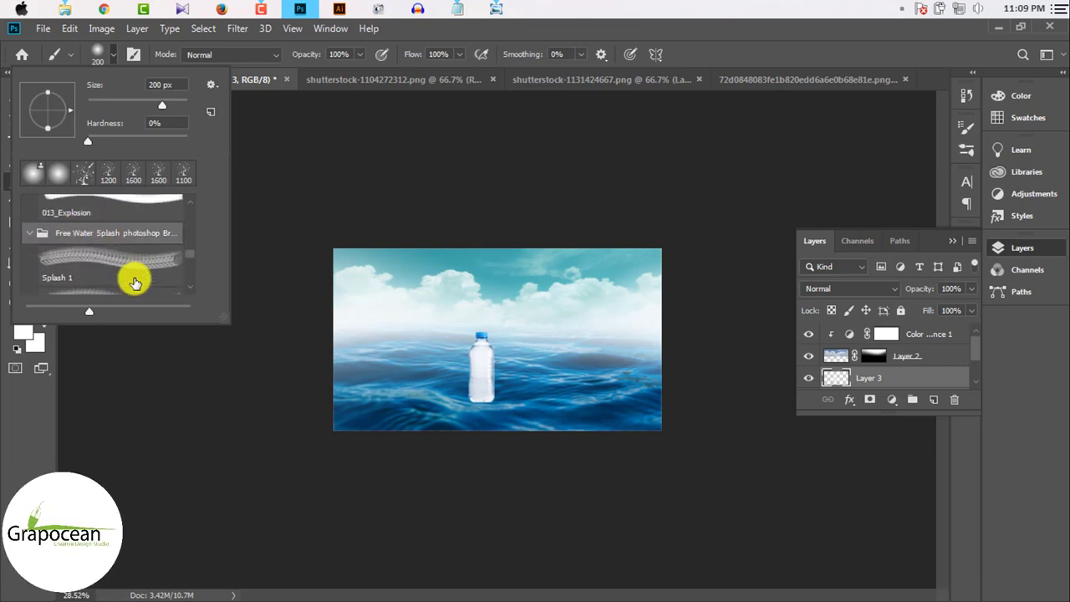
pyautogui.click(132, 262)
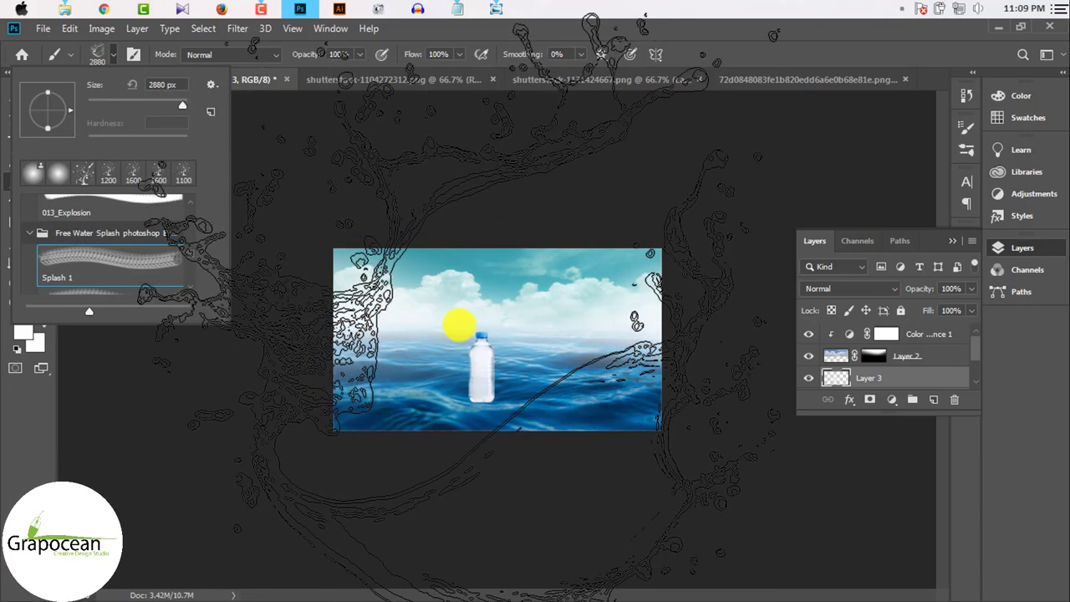
# - Shrink the Splash 1 brush and add a new empty layer, Layer 4
pyautogui.moveTo(181, 104); pyautogui.dragTo(113, 105)
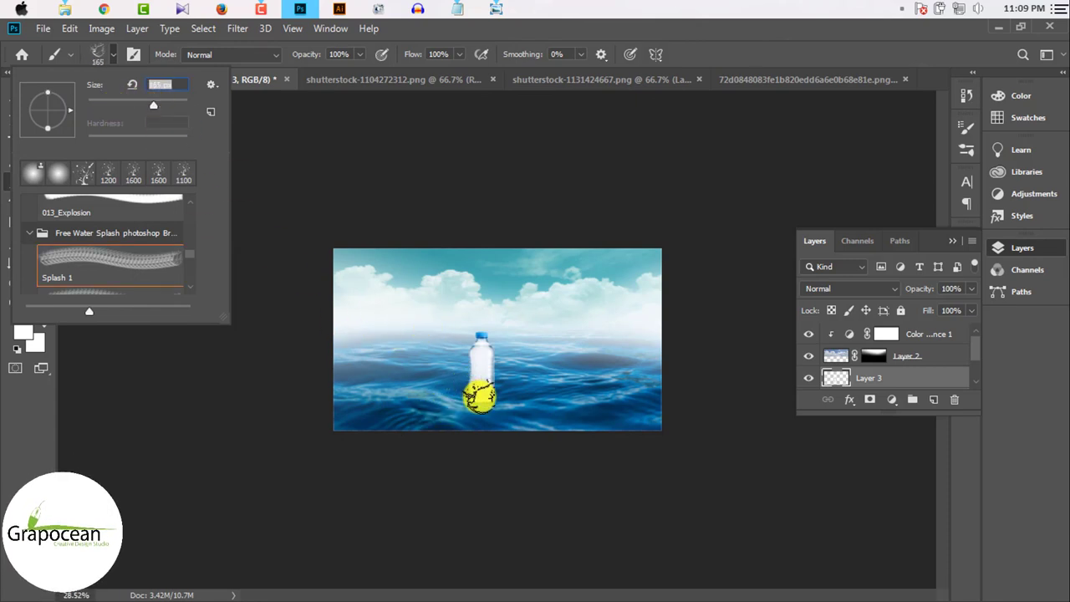
pyautogui.scroll(-2, 876, 380)
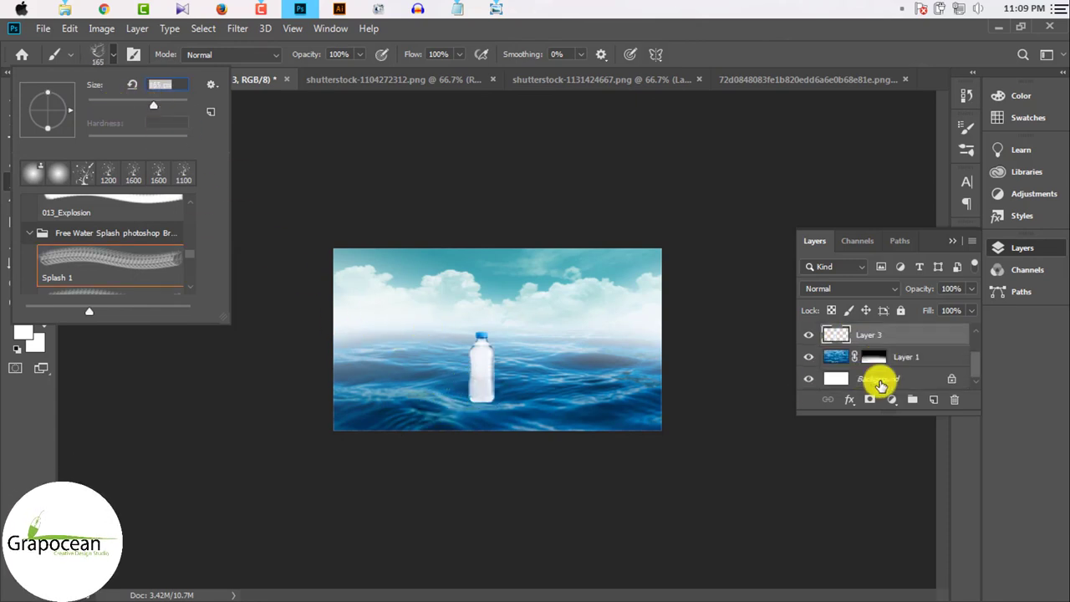
pyautogui.hotkey('ctrl', 'shift', 'alt', 'n')
pyautogui.click(744, 393)
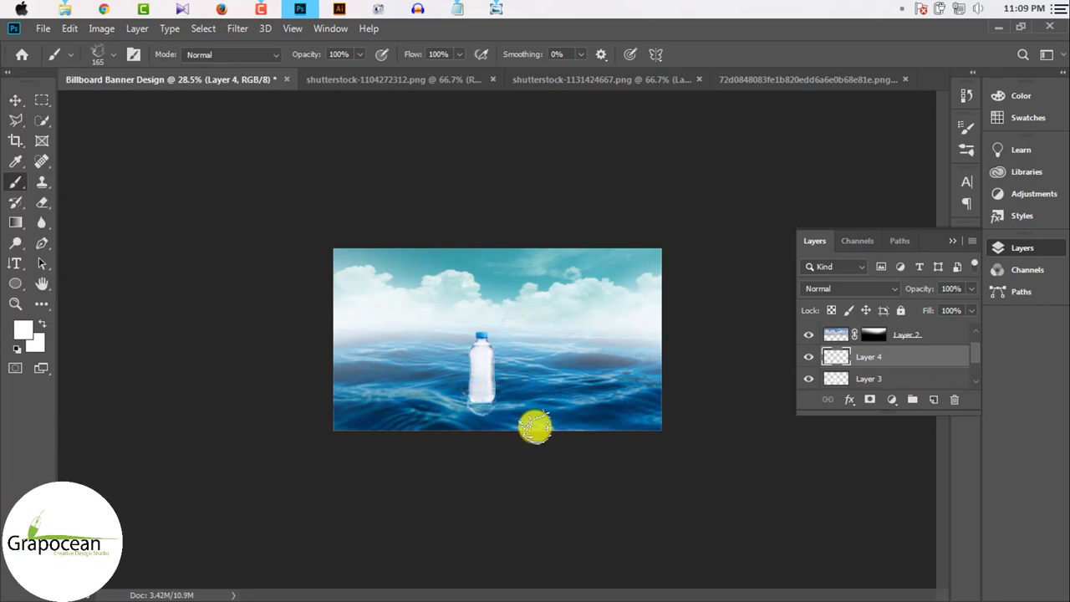
# - Try a 400 px splash stamp around the bottle, then undo it
pyautogui.scroll(3, 535, 427)
pyautogui.scroll(3, 496, 425)
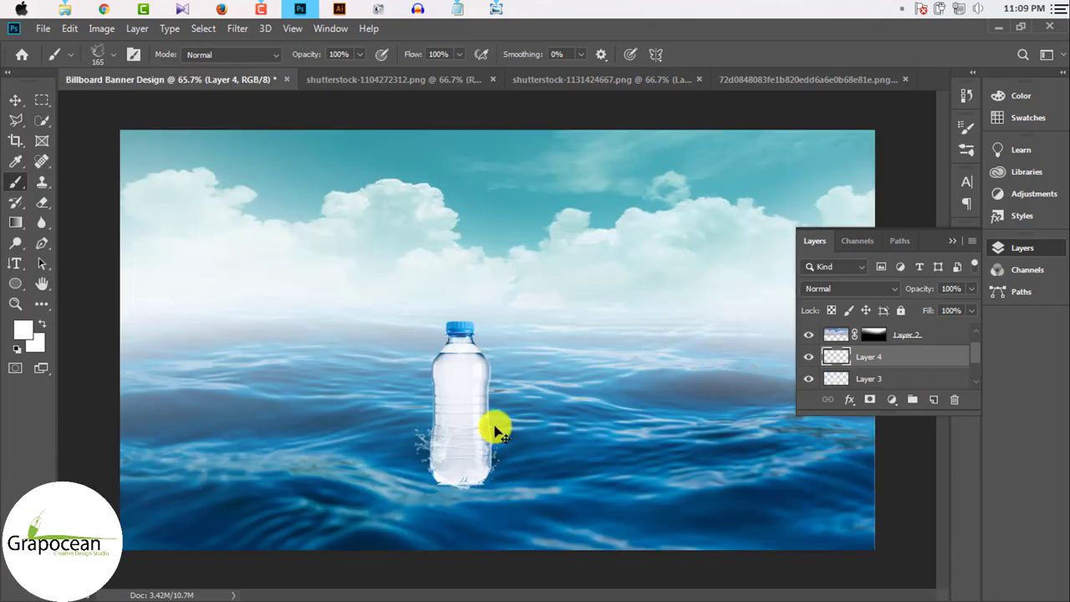
pyautogui.press(']')
pyautogui.press(']')
pyautogui.press(']')
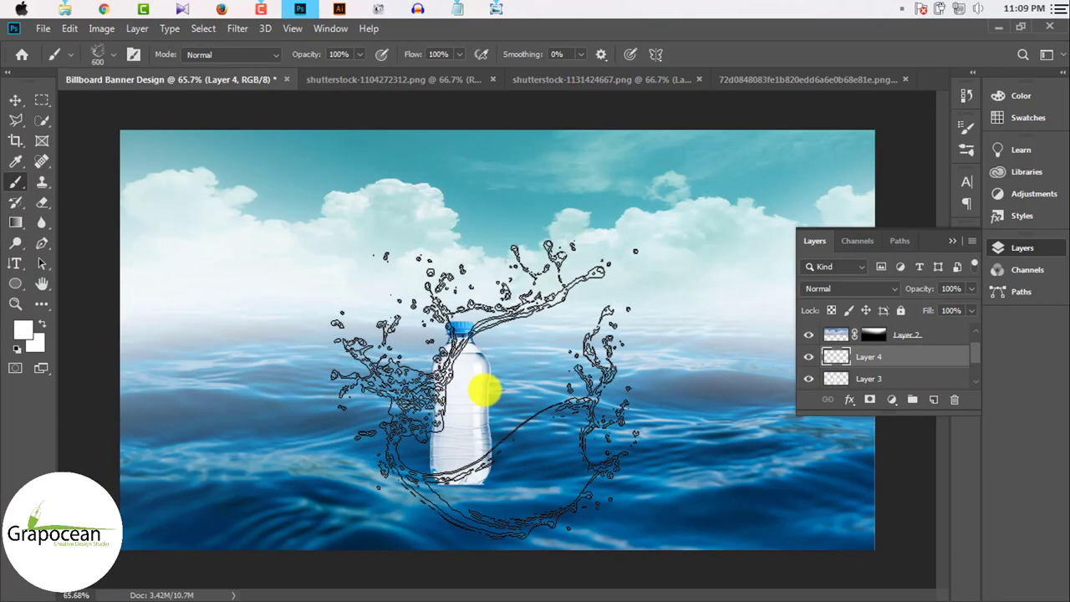
pyautogui.click(477, 411)
pyautogui.scroll(-1, 752, 384)
pyautogui.scroll(-2, 707, 371)
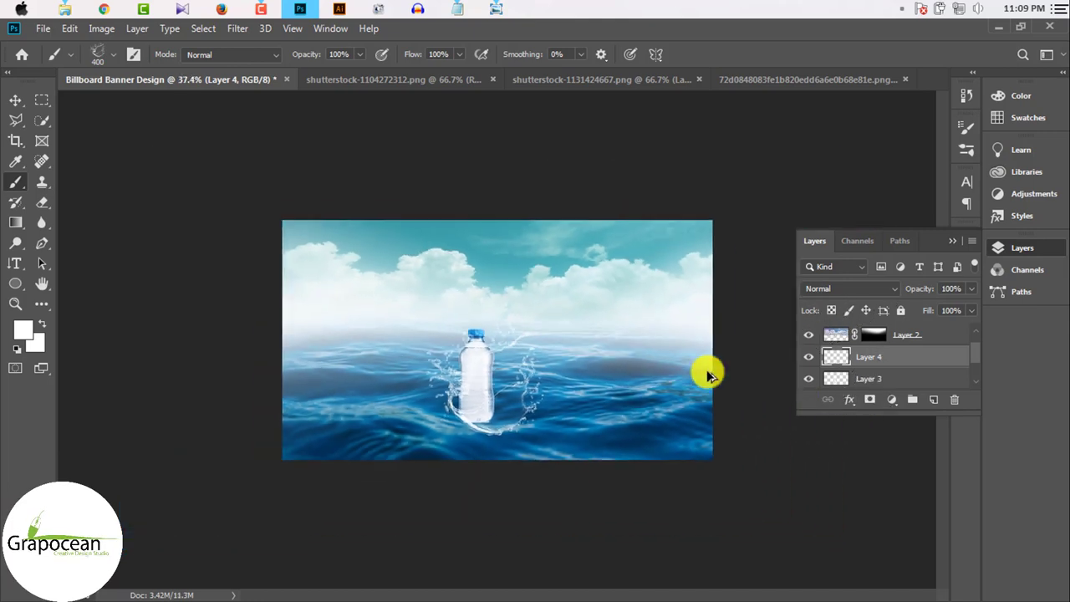
pyautogui.scroll(2, 669, 382)
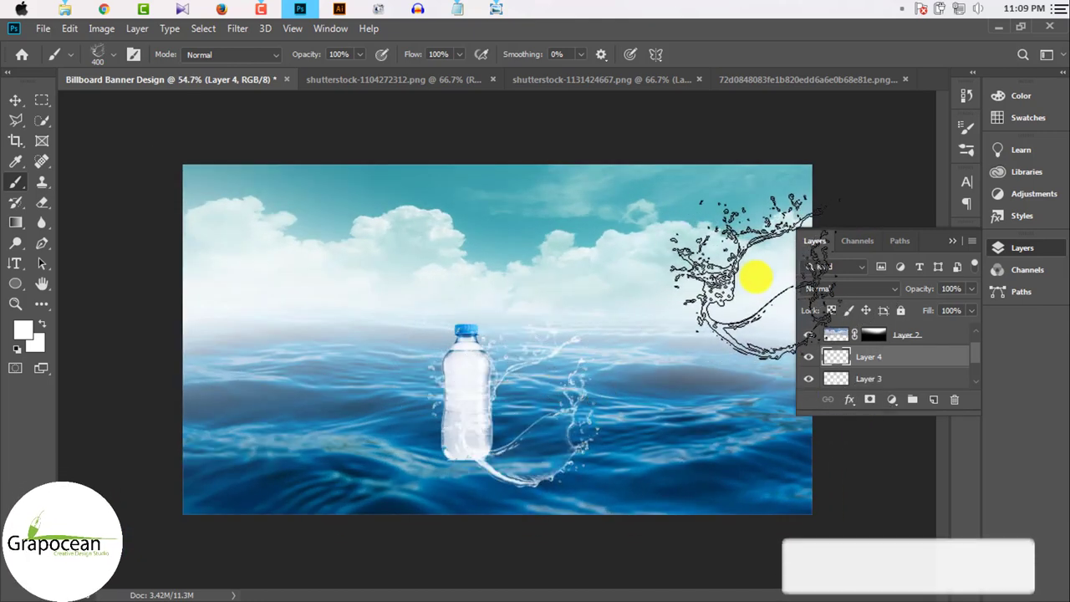
pyautogui.hotkey('ctrl', 'z')
# - Test another splash stamp beside the bottle and undo it as well
pyautogui.rightClick(489, 344)
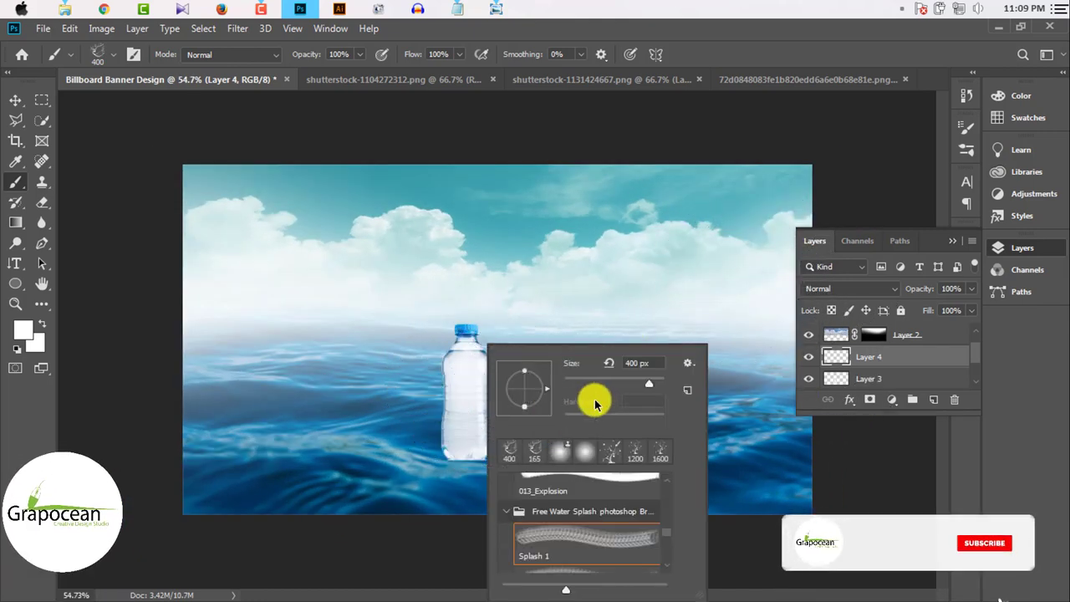
pyautogui.click(475, 395)
pyautogui.scroll(-1, 660, 350)
pyautogui.scroll(1, 610, 393)
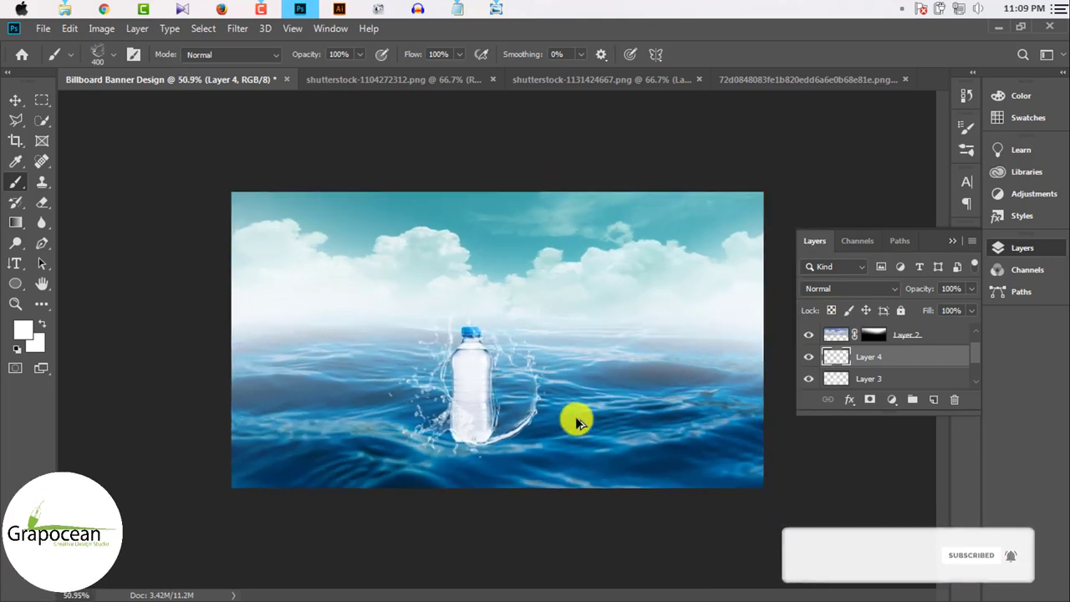
pyautogui.scroll(2, 574, 418)
pyautogui.scroll(2, 577, 422)
pyautogui.scroll(-3, 575, 422)
pyautogui.scroll(-1, 569, 423)
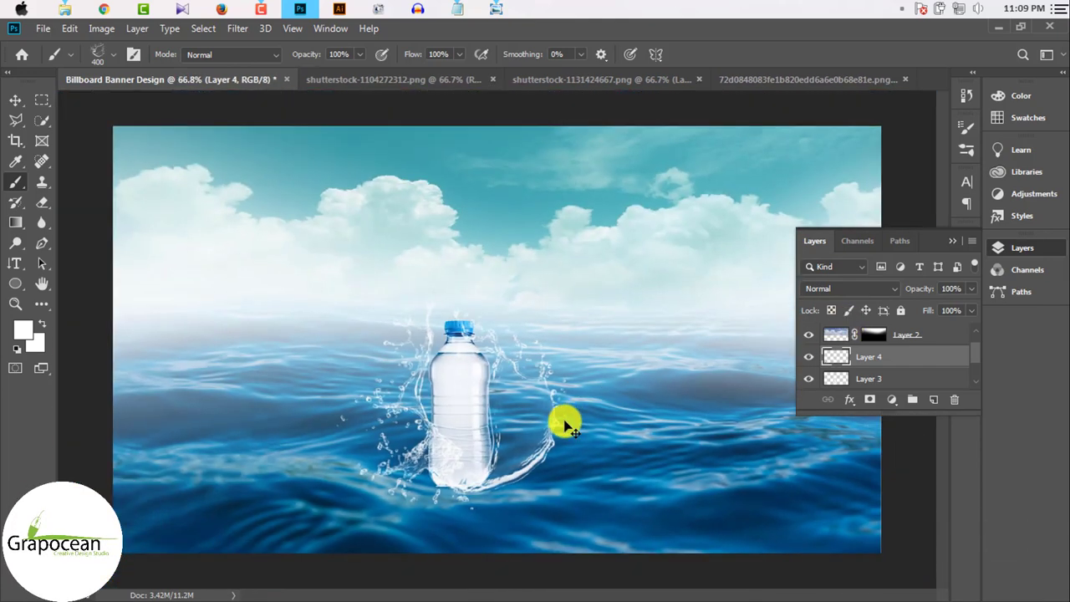
pyautogui.hotkey('ctrl', 'z')
pyautogui.click(98, 54)
pyautogui.scroll(-1, 143, 277)
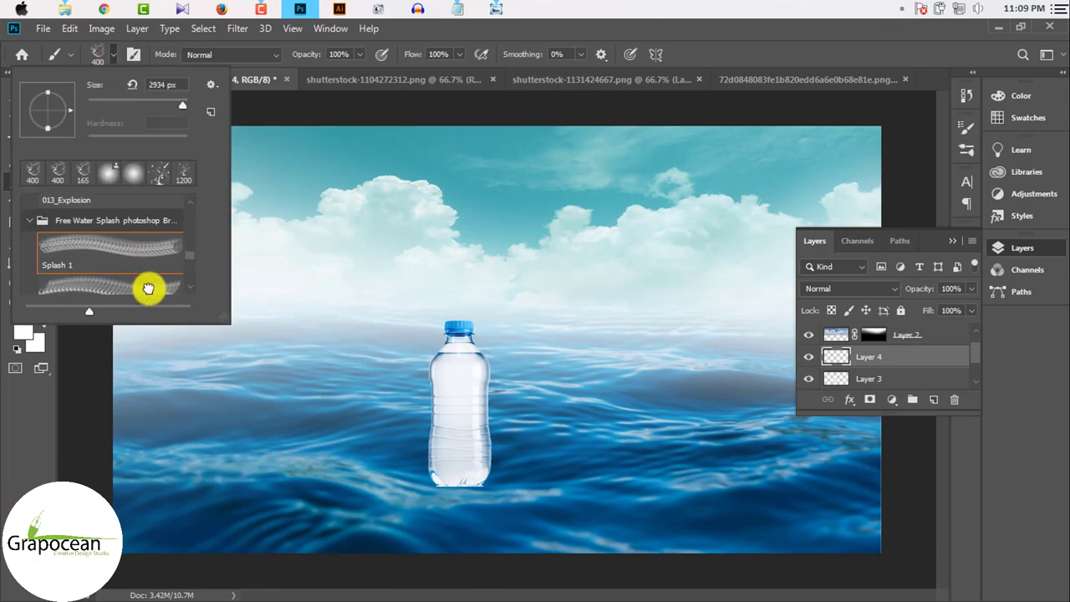
# - Try the Splash 2 brush at 291 px beside the bottle, undoing both stamps
pyautogui.click(148, 288)
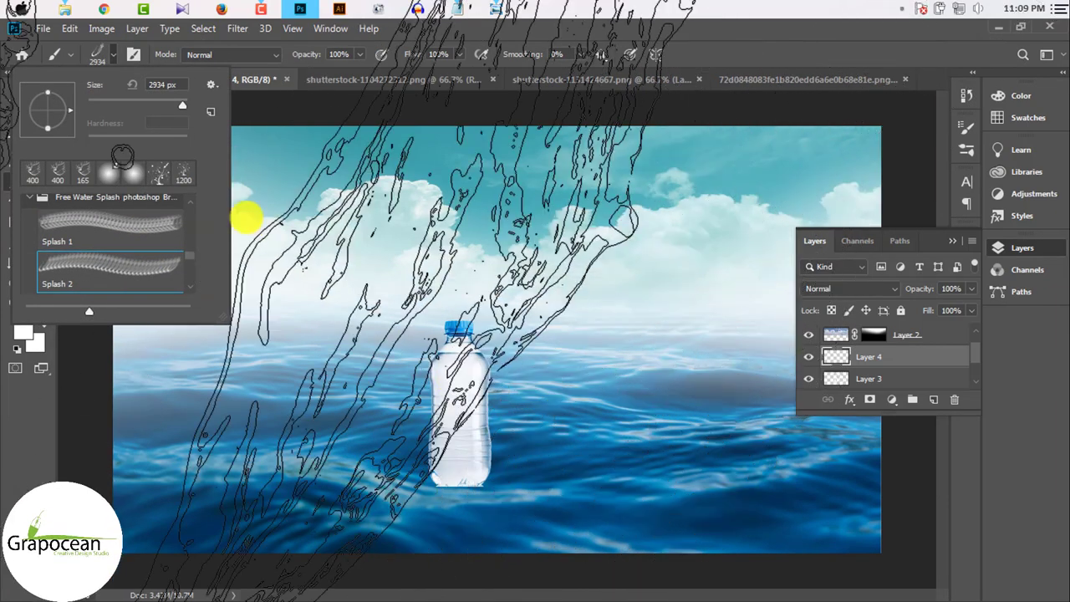
pyautogui.moveTo(102, 98); pyautogui.dragTo(167, 99)
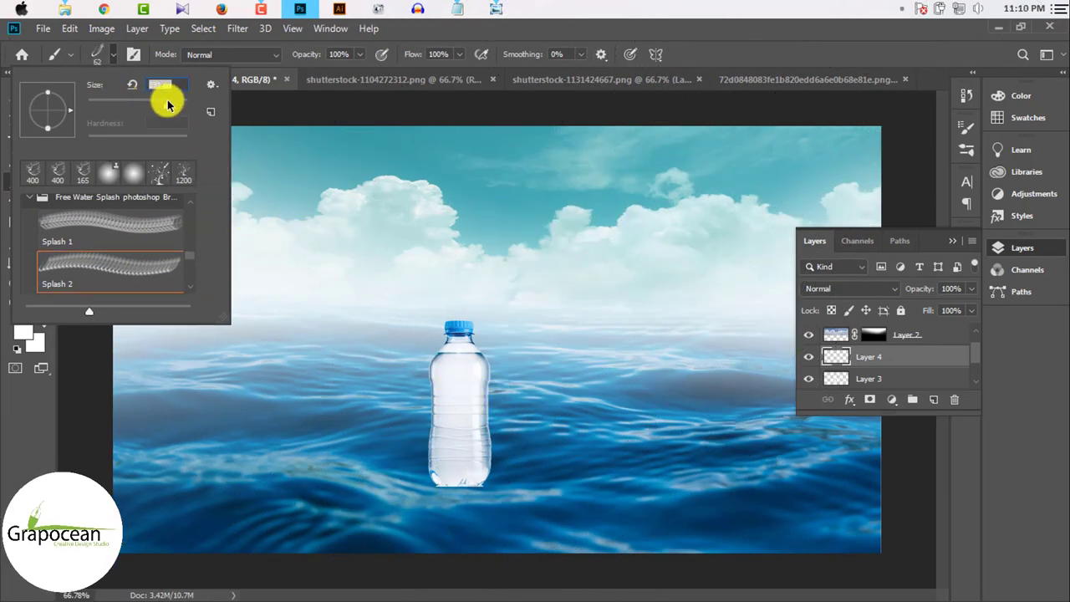
pyautogui.click(489, 426)
pyautogui.hotkey('ctrl', 'z')
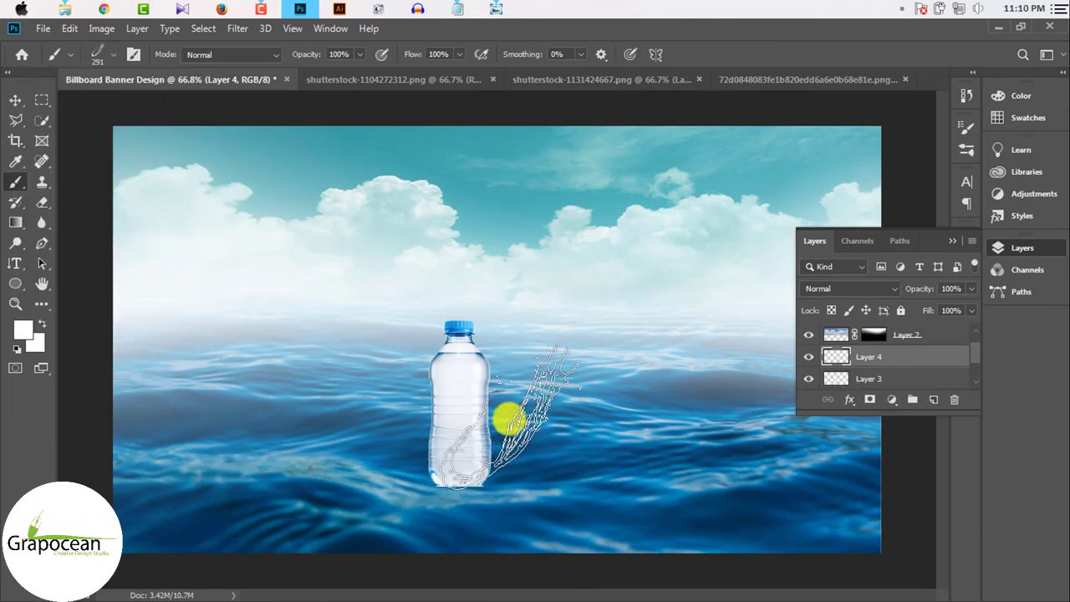
pyautogui.click(508, 410)
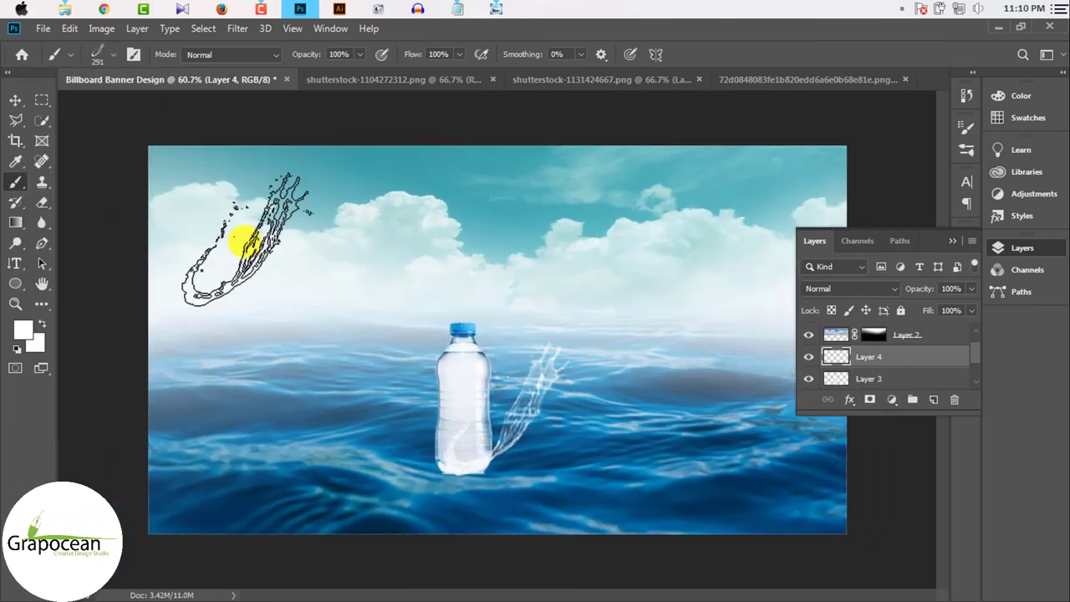
pyautogui.hotkey('ctrl', 'z')
# - Switch to the Splash 3 brush at 338 px and stamp a splash around the bottle
pyautogui.click(113, 55)
pyautogui.scroll(-1, 104, 204)
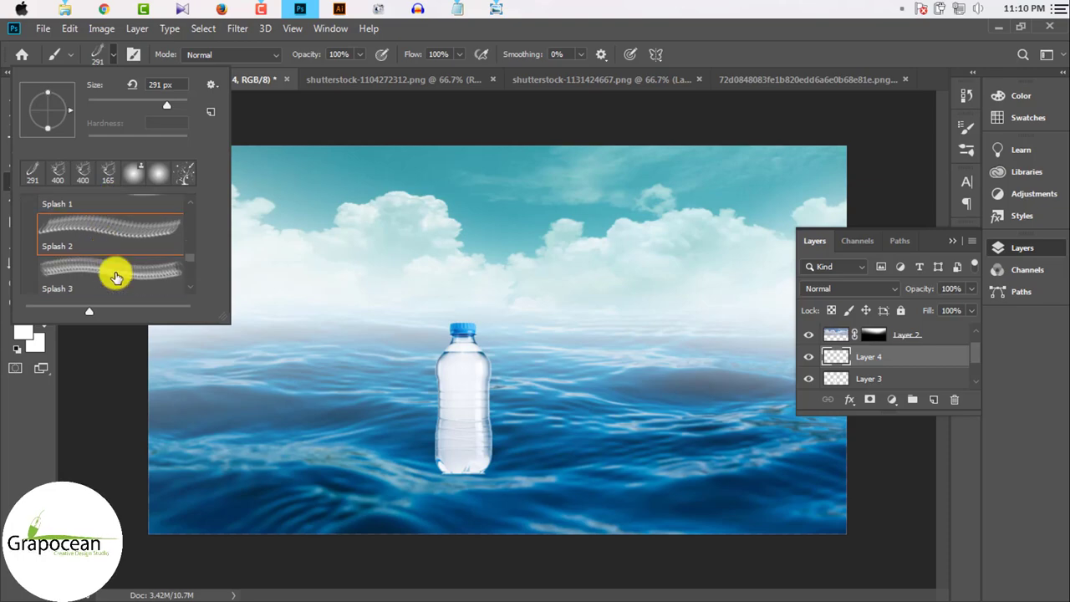
pyautogui.scroll(-1, 115, 274)
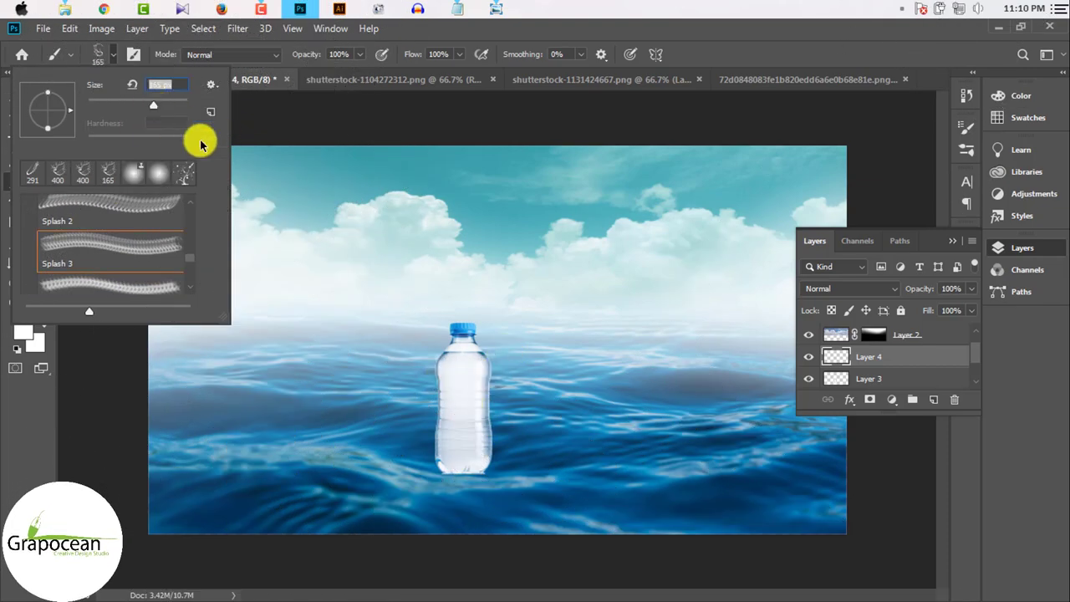
pyautogui.click(451, 434)
pyautogui.click(116, 56)
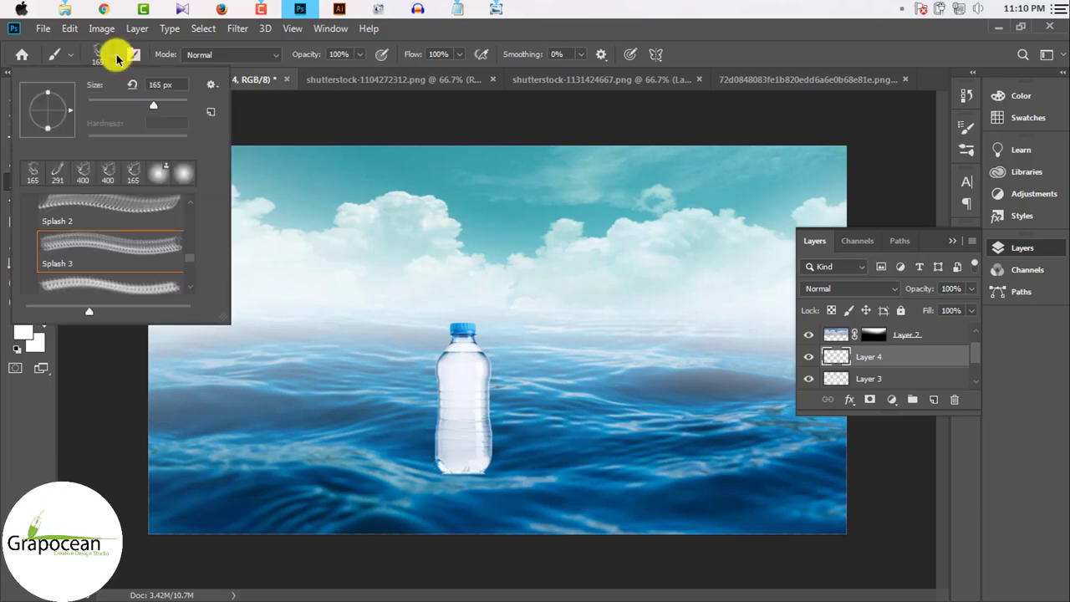
pyautogui.moveTo(170, 112); pyautogui.dragTo(179, 107)
pyautogui.click(454, 406)
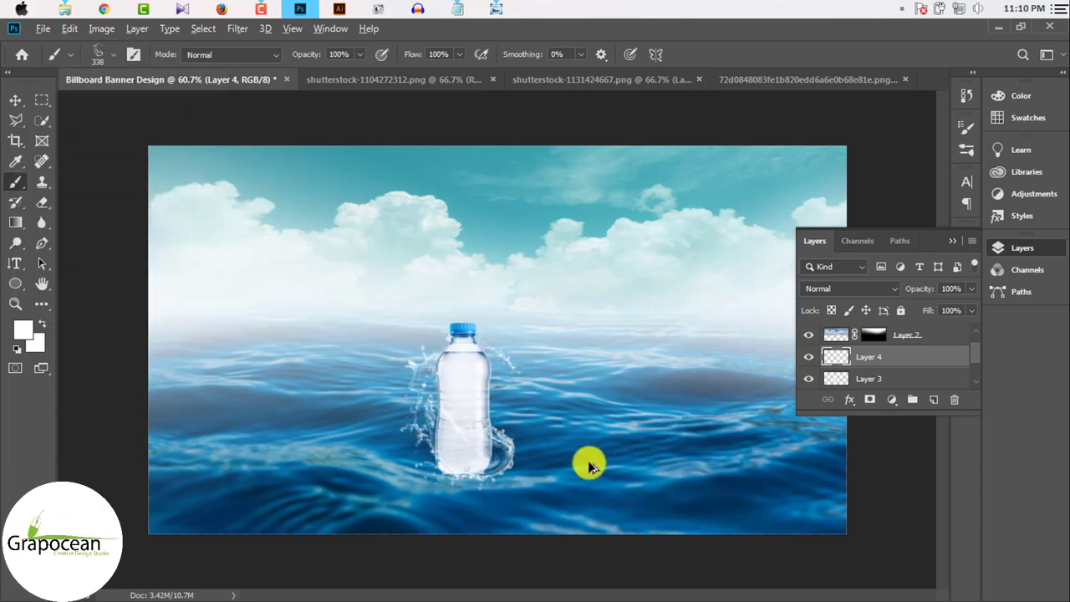
# - Replace that splash with a larger 600 px Splash 3 stamp around the bottle base
pyautogui.scroll(3, 576, 459)
pyautogui.scroll(-2, 545, 458)
pyautogui.scroll(-1, 544, 454)
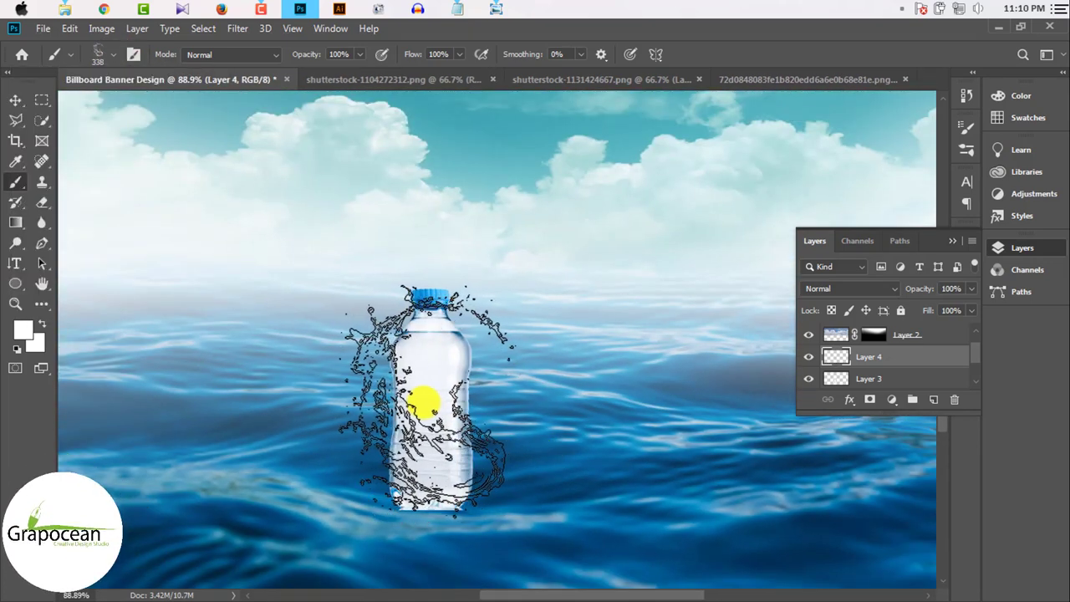
pyautogui.scroll(-2, 685, 327)
pyautogui.scroll(2, 540, 420)
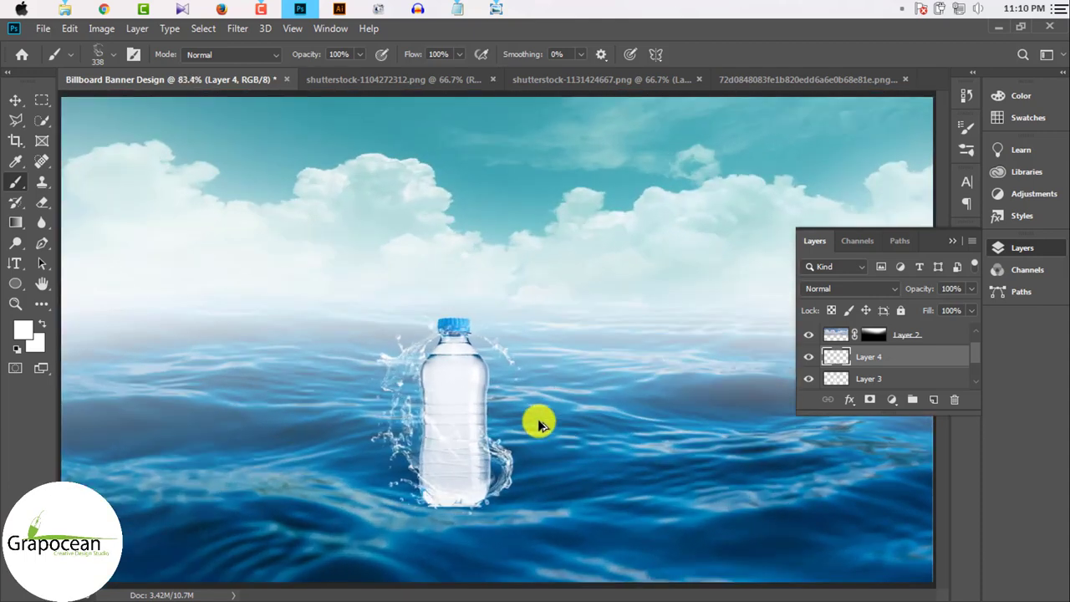
pyautogui.scroll(1, 539, 424)
pyautogui.scroll(-2, 539, 424)
pyautogui.scroll(-3, 538, 423)
pyautogui.scroll(-3, 537, 421)
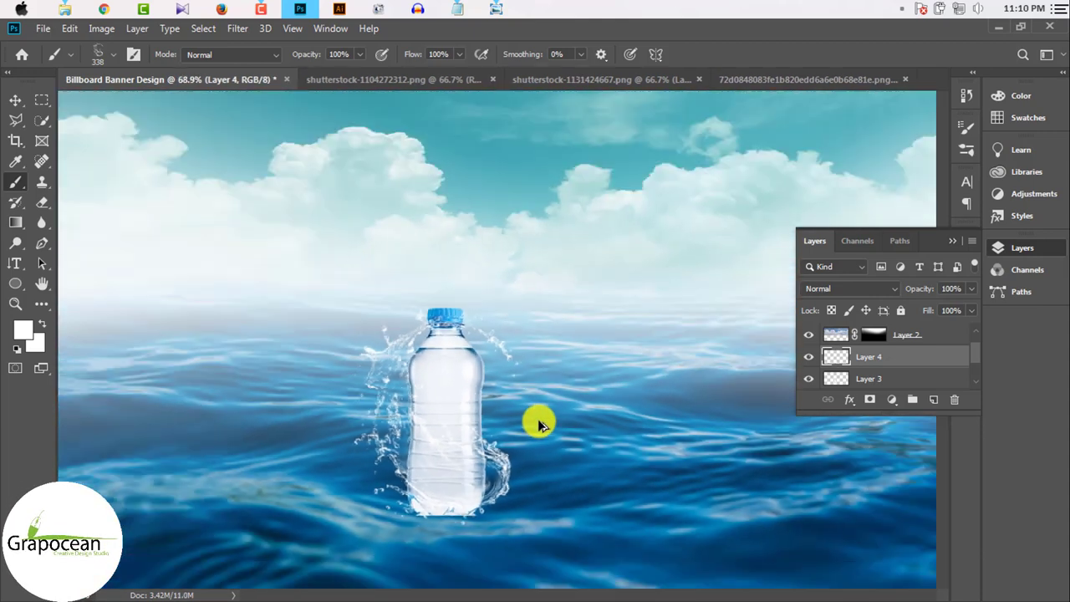
pyautogui.scroll(-1, 540, 419)
pyautogui.hotkey('ctrl', 'z')
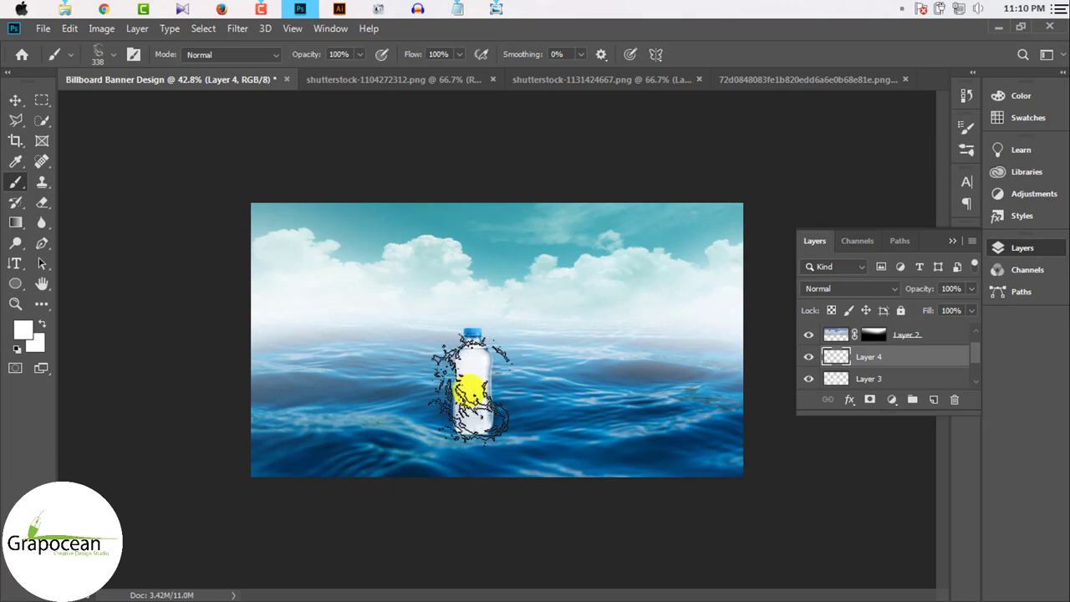
pyautogui.scroll(3, 543, 420)
pyautogui.scroll(-4, 522, 413)
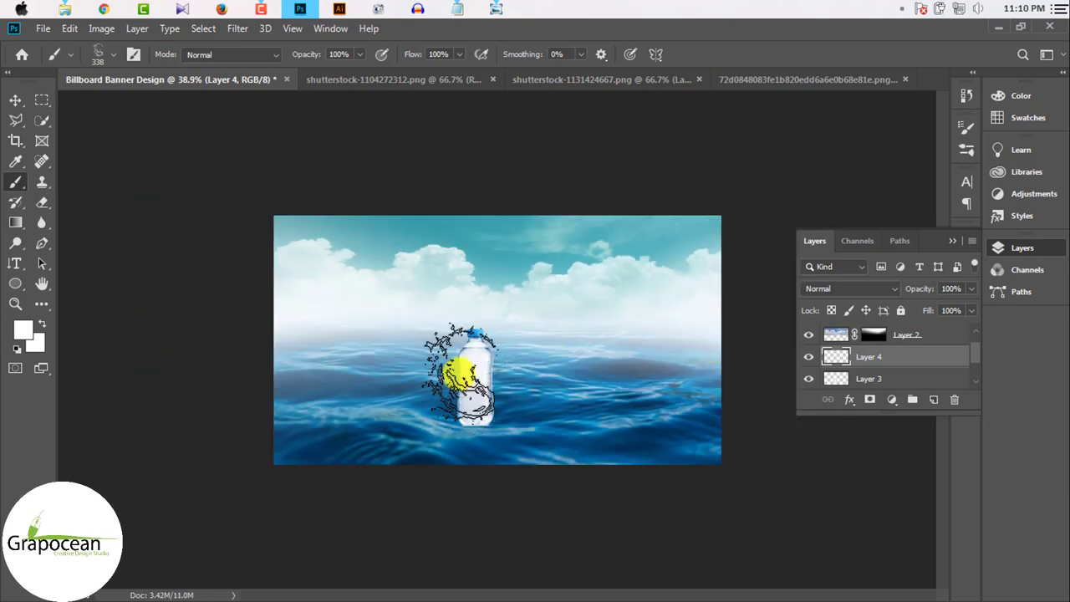
pyautogui.press(']')
pyautogui.press(']')
pyautogui.press(']')
pyautogui.click(466, 370)
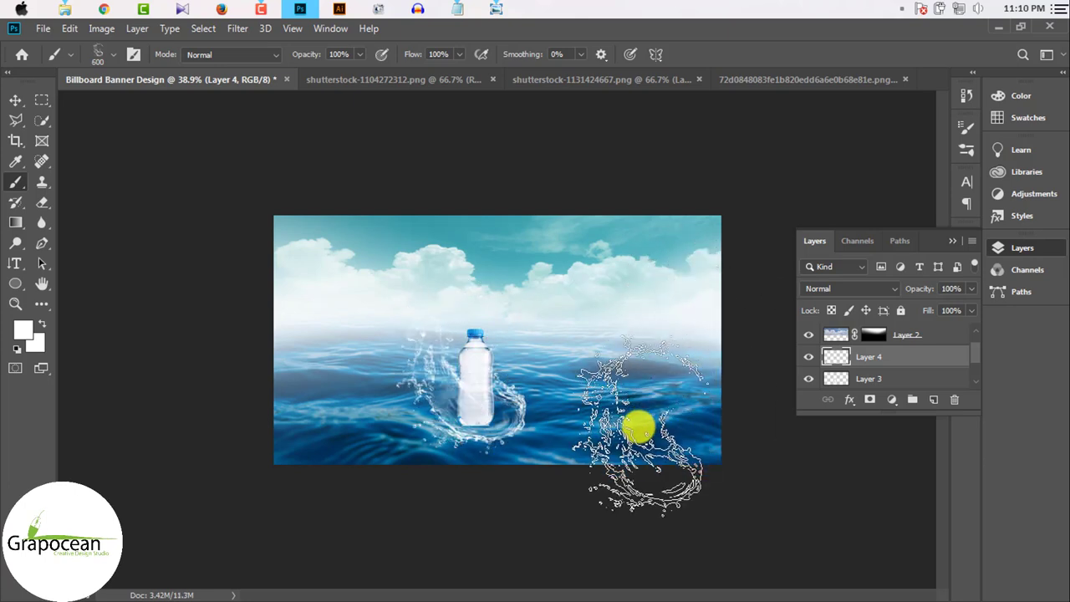
# - Move splash Layer 4 below the bottle's Layer 3, then check and commit the bottle transform
pyautogui.click(15, 99)
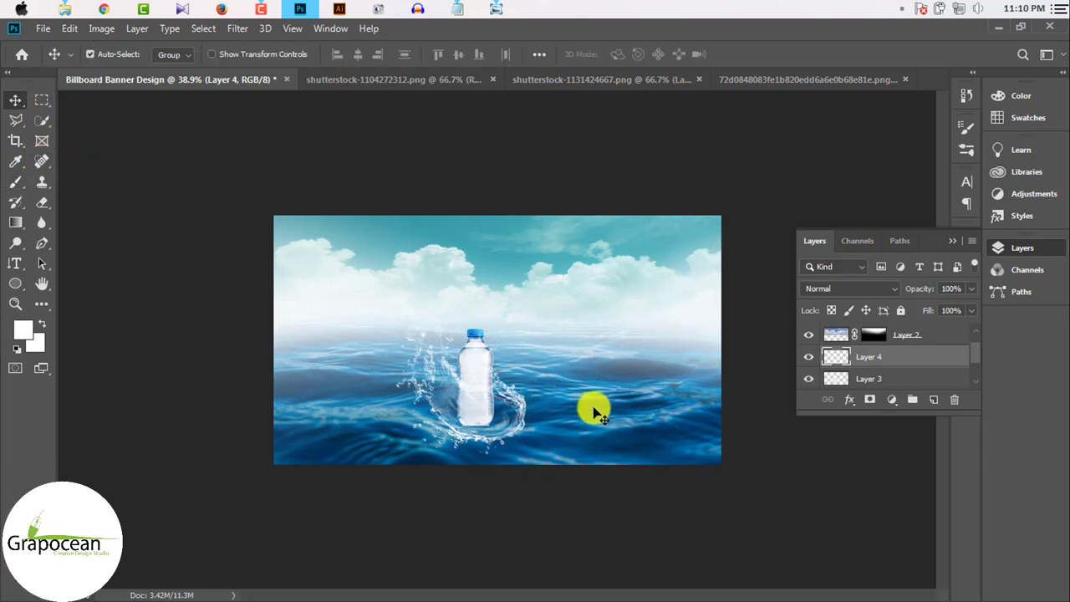
pyautogui.moveTo(596, 410); pyautogui.dragTo(586, 409)
pyautogui.scroll(2, 443, 391)
pyautogui.click(474, 378)
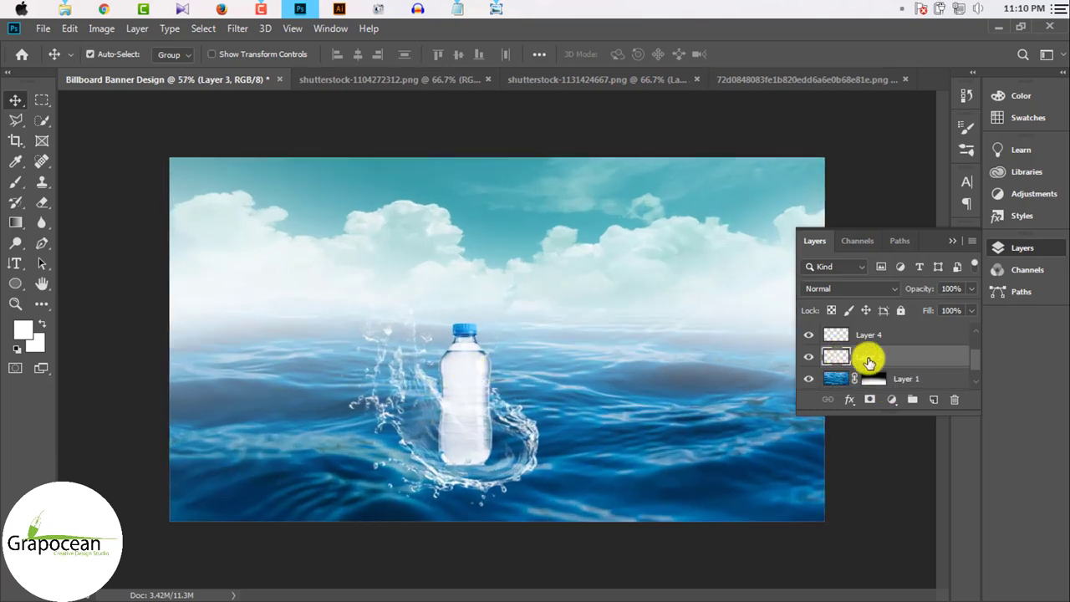
pyautogui.moveTo(870, 361)
pyautogui.mouseDown()
pyautogui.moveTo(884, 390)
pyautogui.moveTo(893, 320)
pyautogui.moveTo(896, 376)
pyautogui.moveTo(877, 389)
pyautogui.mouseUp()
pyautogui.scroll(1, 477, 454)
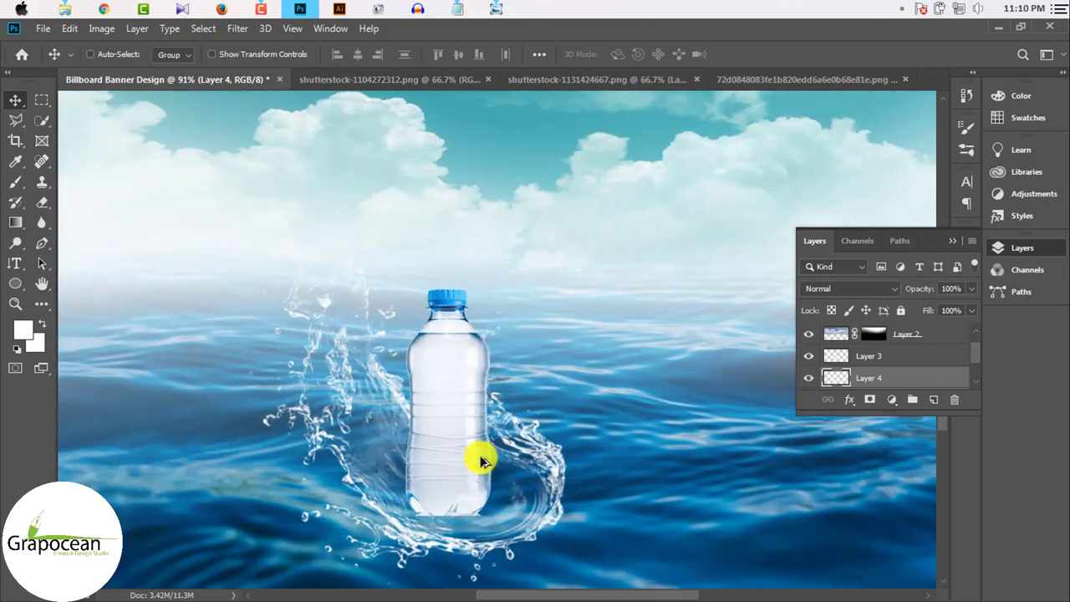
pyautogui.hotkey('ctrl', 't')
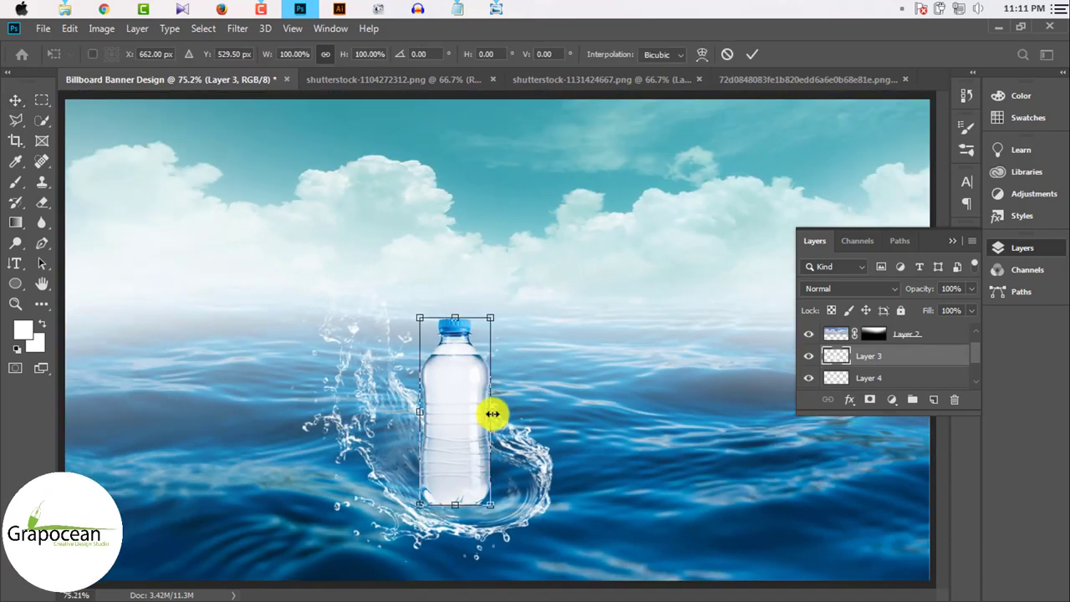
pyautogui.click(751, 54)
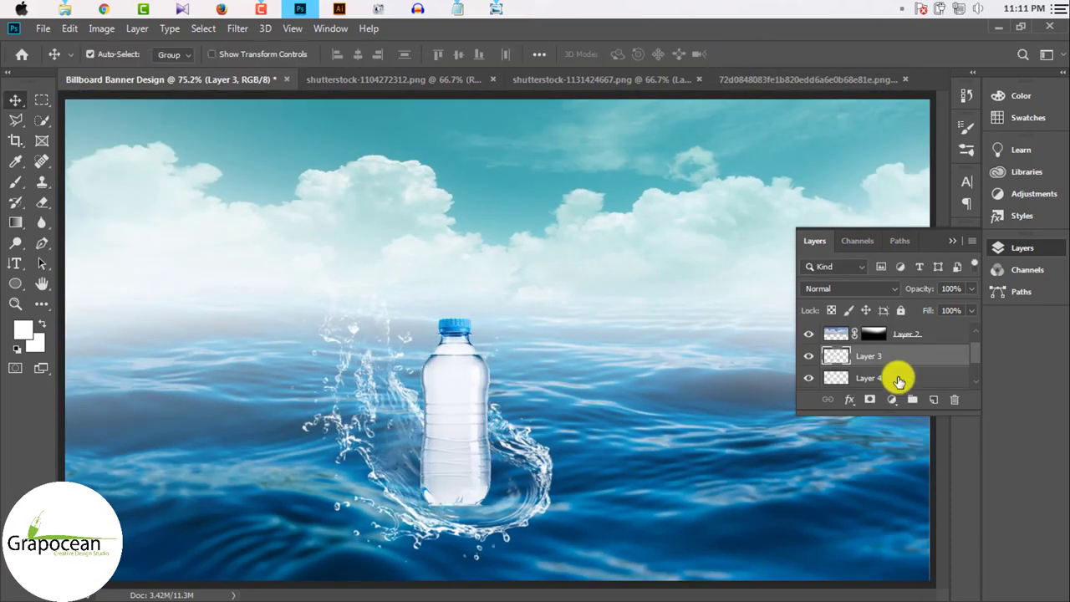
pyautogui.click(878, 285)
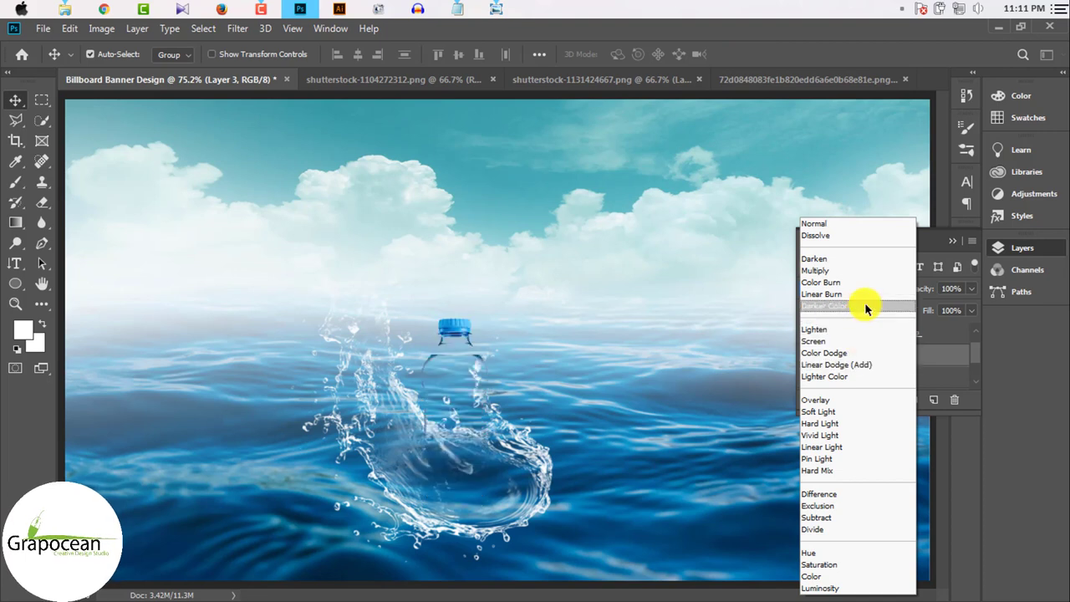
# - Blend the bottle layer as Darker Color, duplicate it, and hide Layer 3 copy 2
pyautogui.click(864, 309)
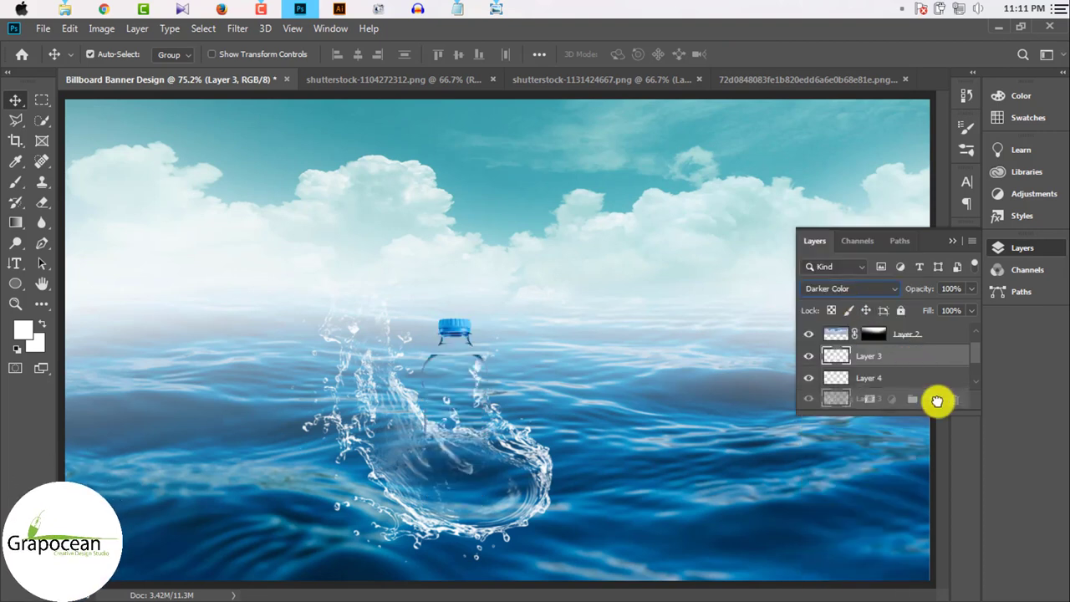
pyautogui.moveTo(932, 401); pyautogui.dragTo(934, 401)
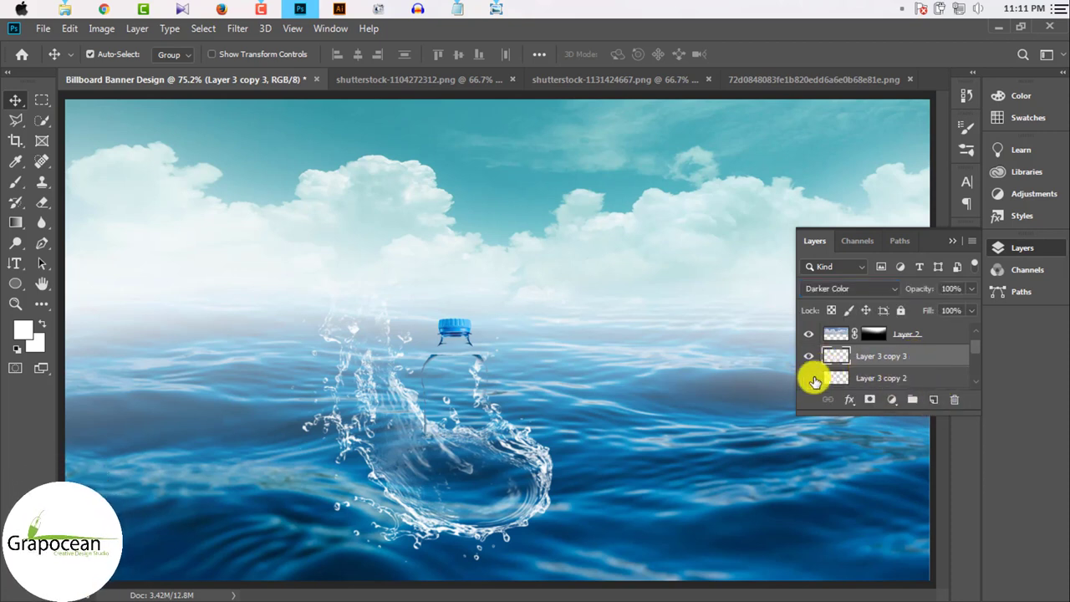
pyautogui.keyDown('shift'); pyautogui.click(911, 378); pyautogui.keyUp('shift')
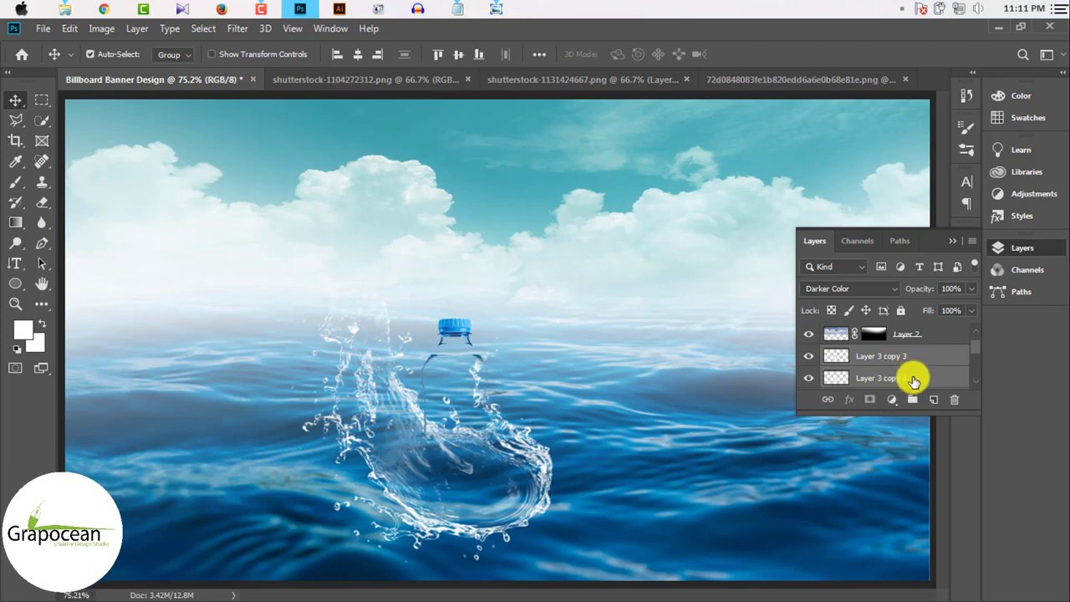
pyautogui.click(809, 358)
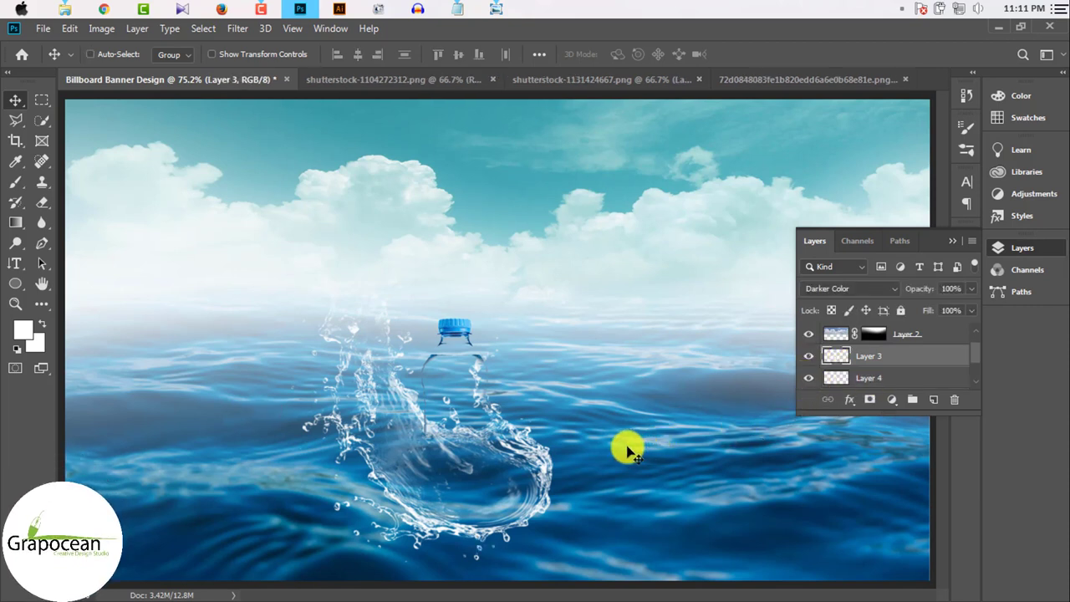
pyautogui.moveTo(913, 363); pyautogui.dragTo(932, 403)
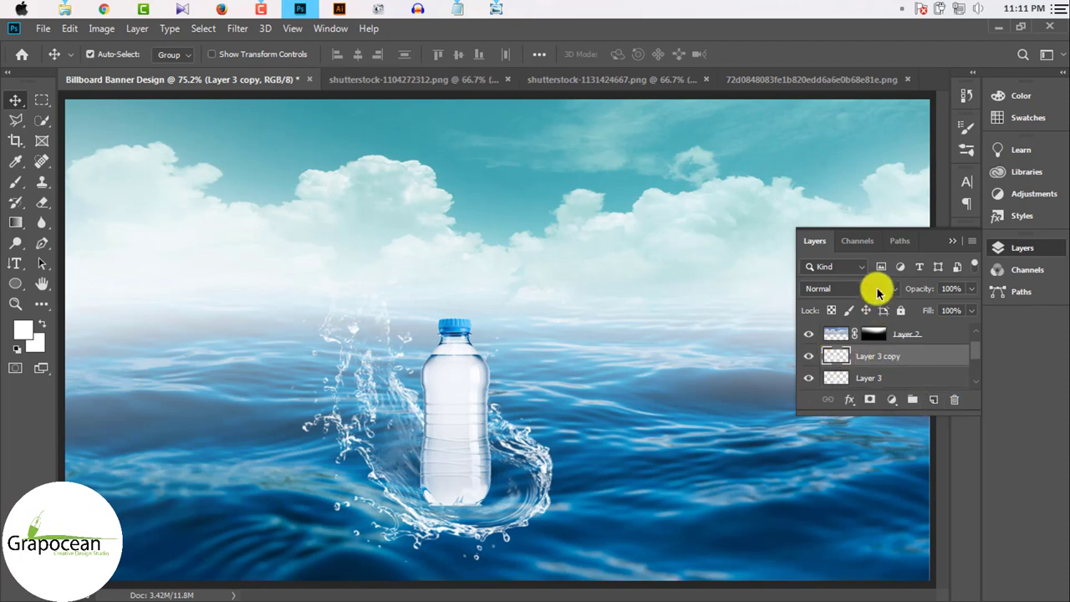
# - Set the bottle copy's blend mode to Linear Burn and duplicate it again
pyautogui.click(877, 290)
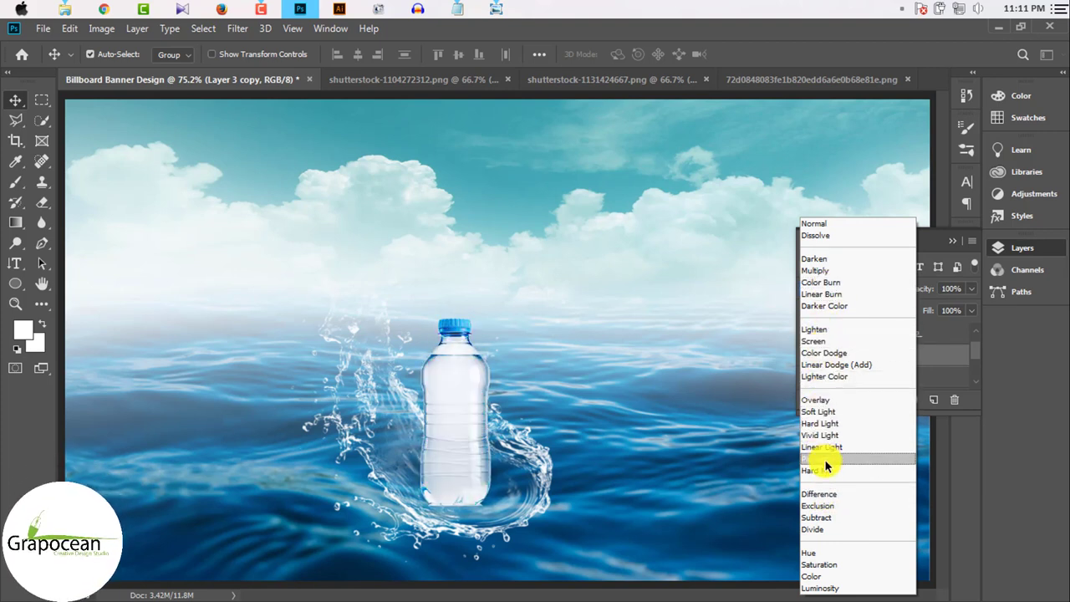
pyautogui.click(928, 378)
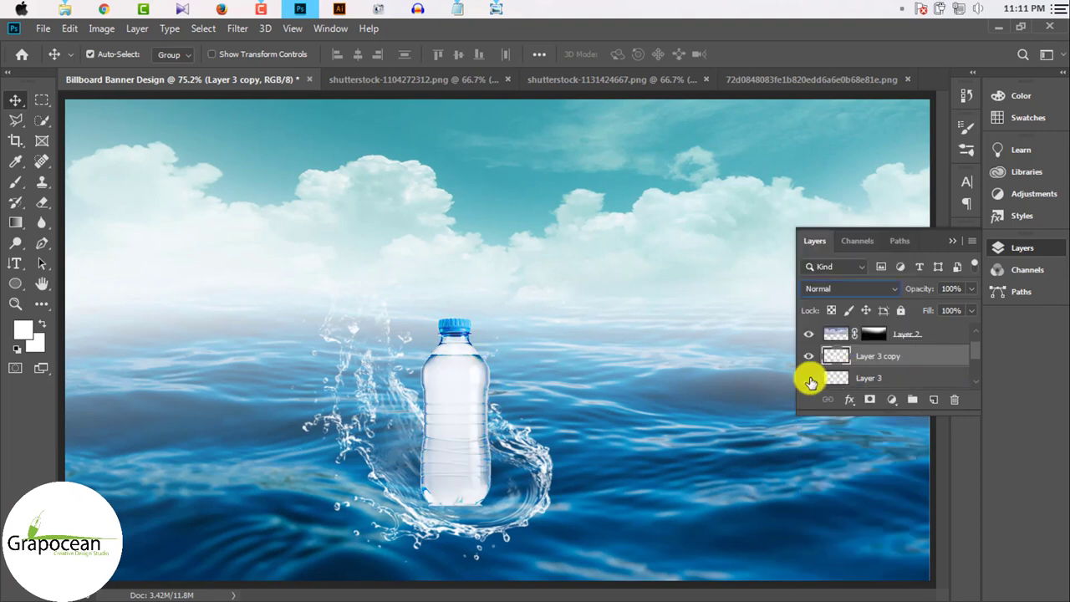
pyautogui.click(851, 288)
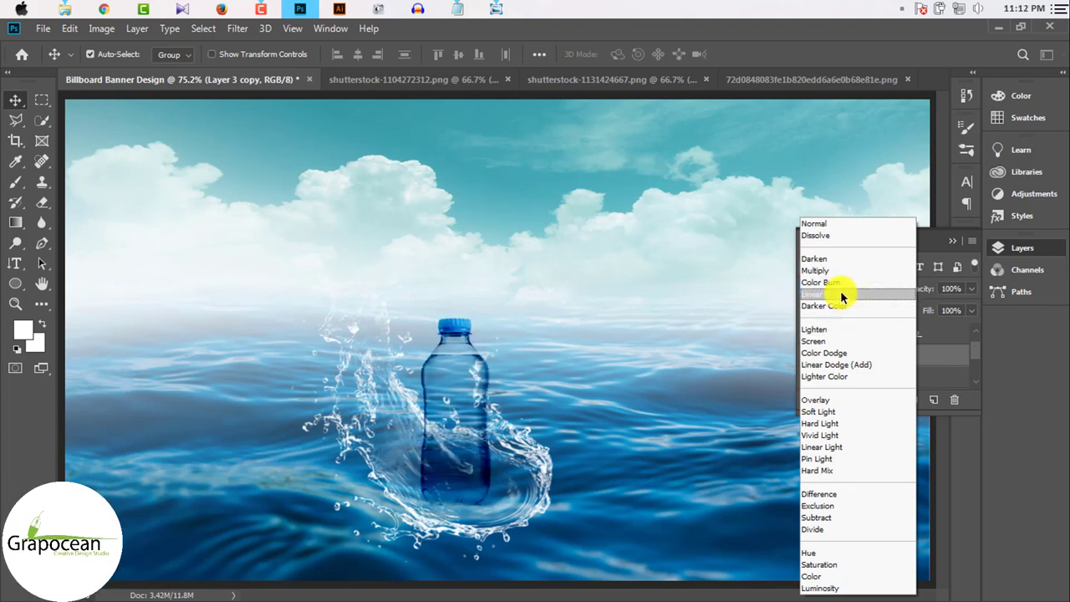
pyautogui.click(838, 295)
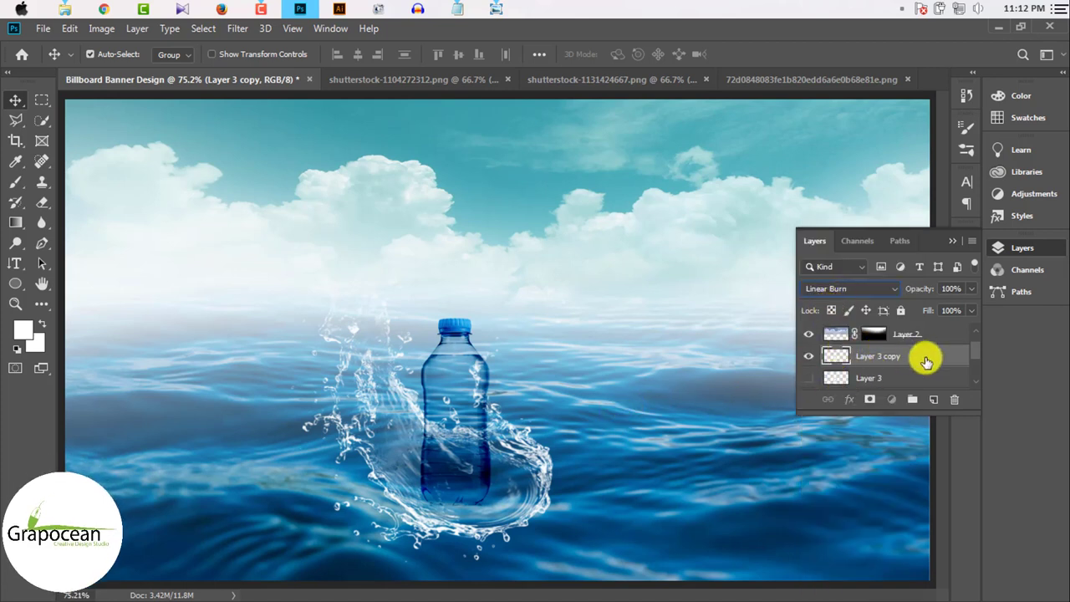
pyautogui.moveTo(922, 355); pyautogui.dragTo(936, 407)
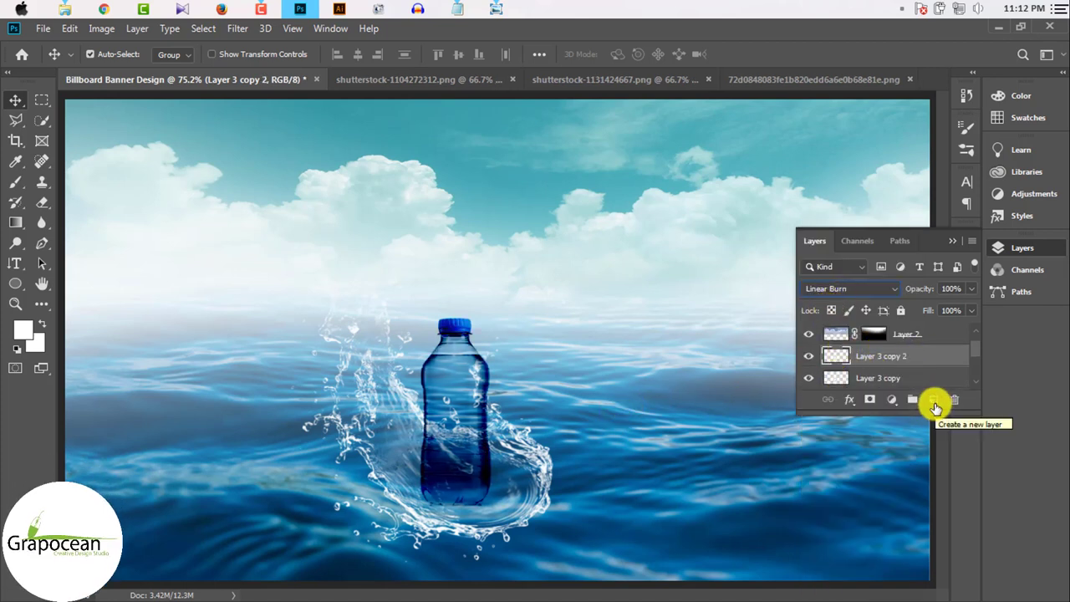
# - Lower the original Layer 3's opacity and check the faded bottle on the banner
pyautogui.scroll(-1, 867, 364)
pyautogui.click(807, 381)
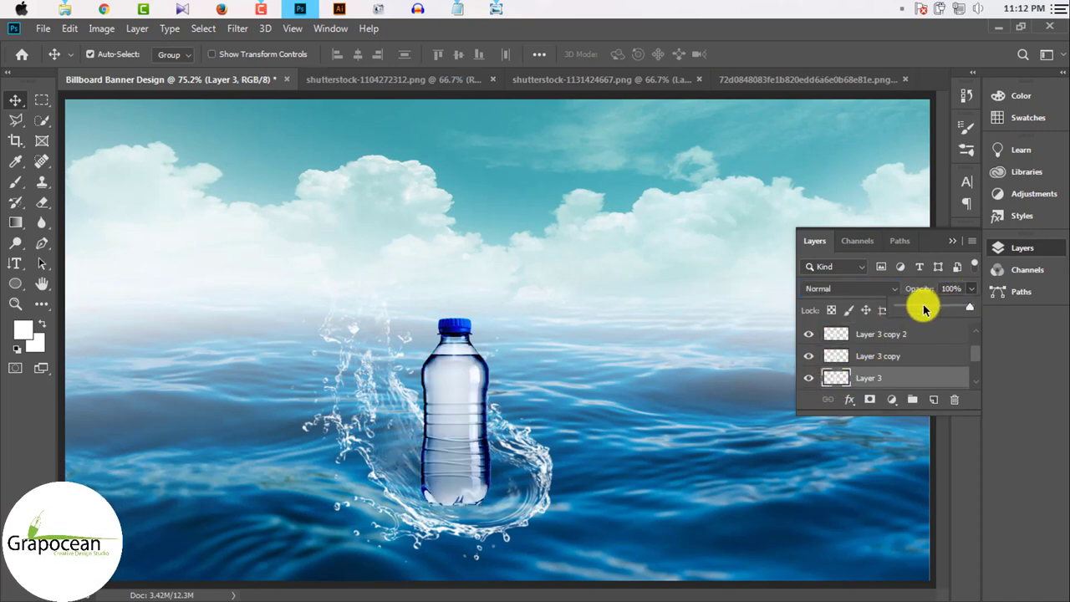
pyautogui.moveTo(924, 310); pyautogui.dragTo(913, 311)
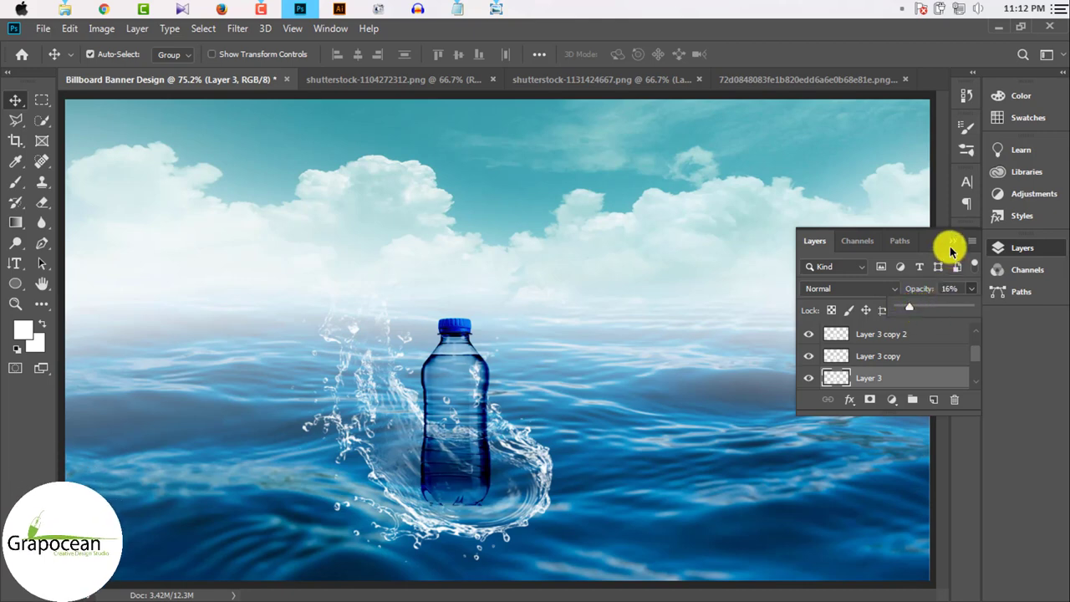
pyautogui.click(951, 243)
pyautogui.scroll(-3, 640, 413)
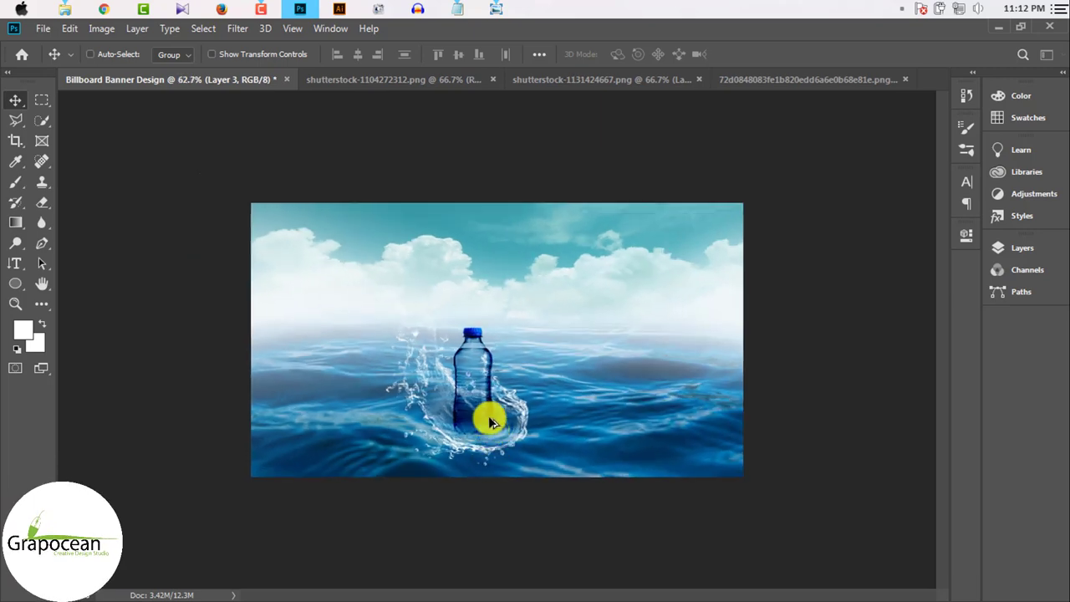
pyautogui.scroll(3, 491, 422)
pyautogui.hotkey('ctrl', 'j')
# - Blend Layer 3 copy 2 as Darken and Layer 3 copy as Color Burn
pyautogui.click(1022, 248)
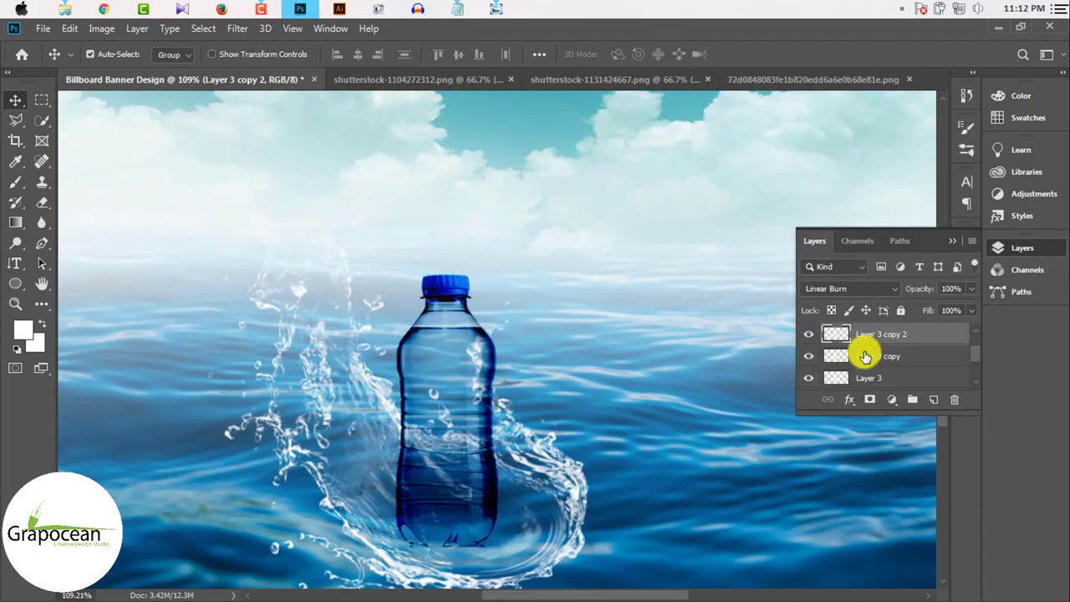
pyautogui.click(864, 296)
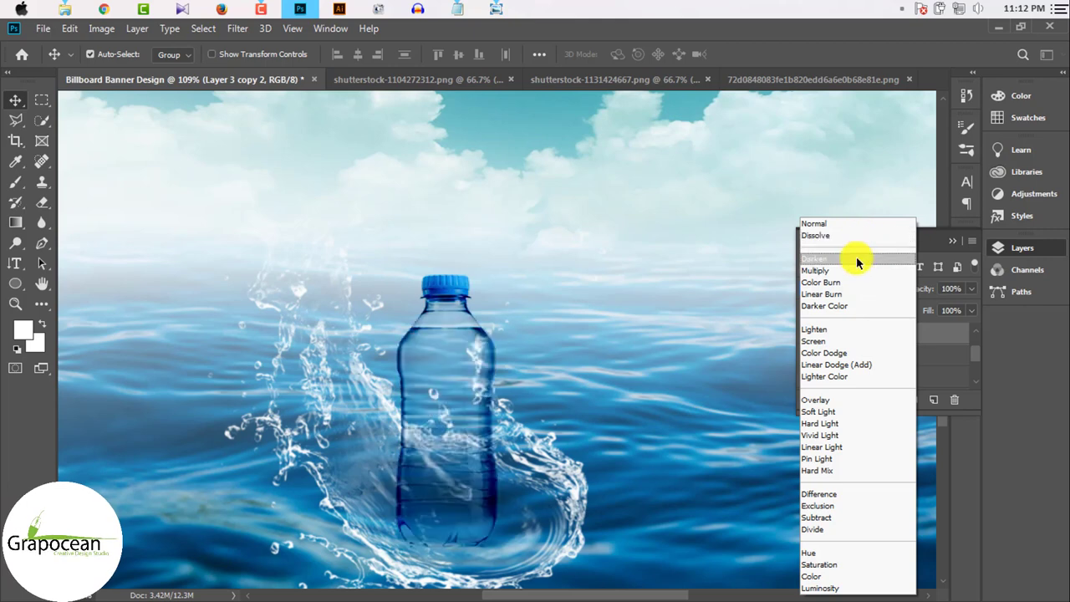
pyautogui.click(850, 259)
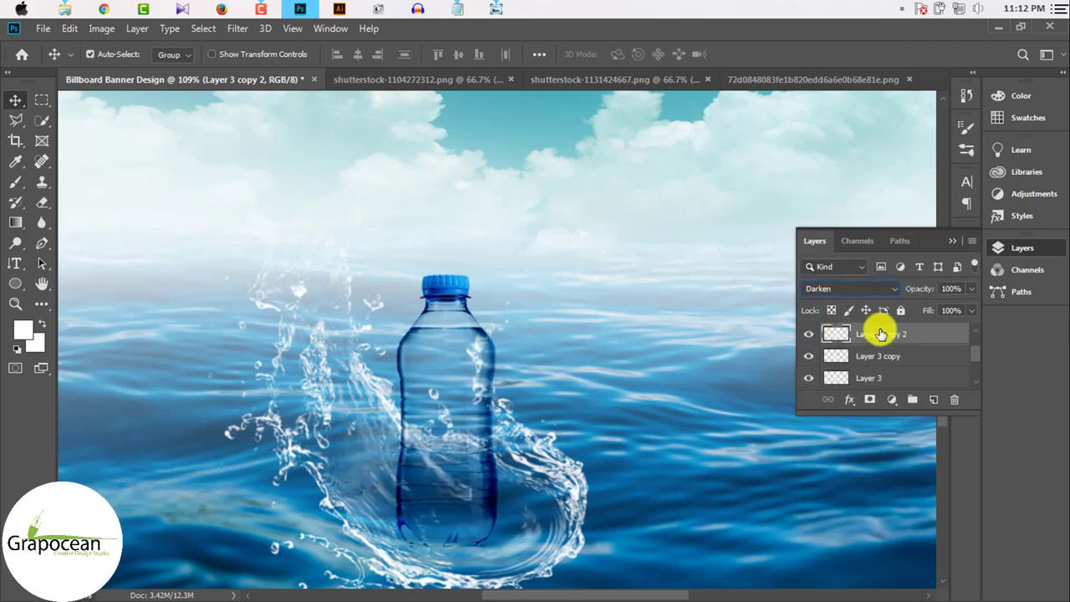
pyautogui.click(882, 355)
pyautogui.click(873, 289)
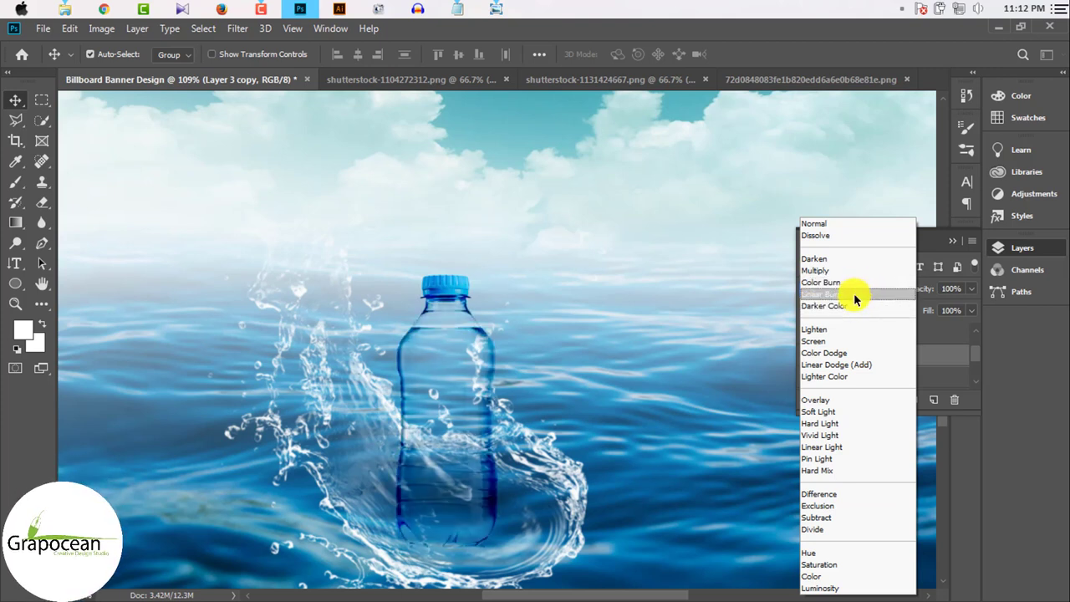
pyautogui.click(853, 282)
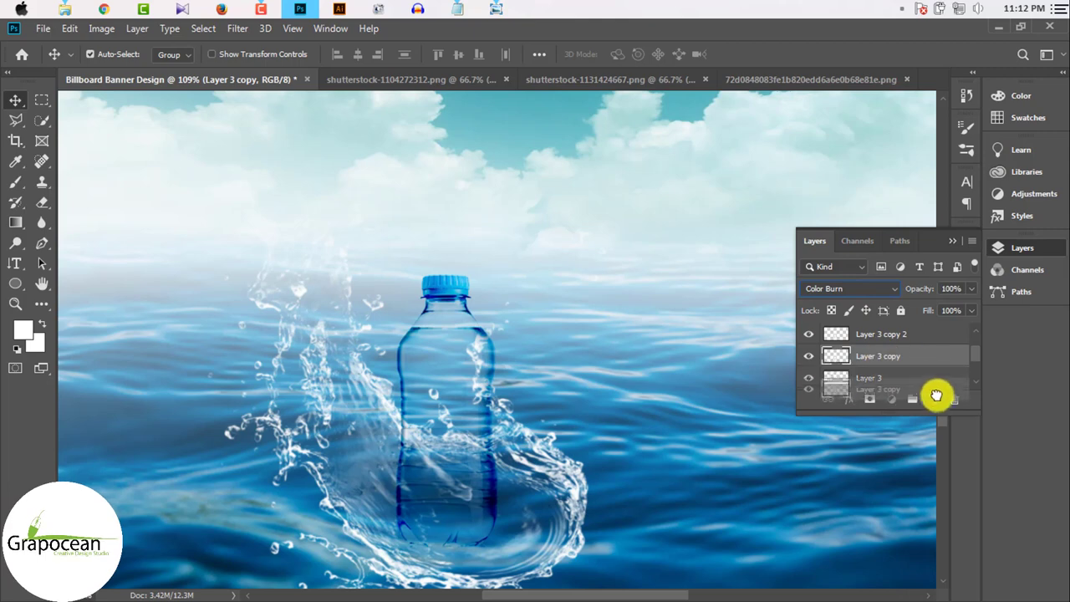
# - Duplicate Layer 3 copy and set the new copy to Soft Light
pyautogui.moveTo(936, 405); pyautogui.dragTo(933, 400)
pyautogui.click(886, 289)
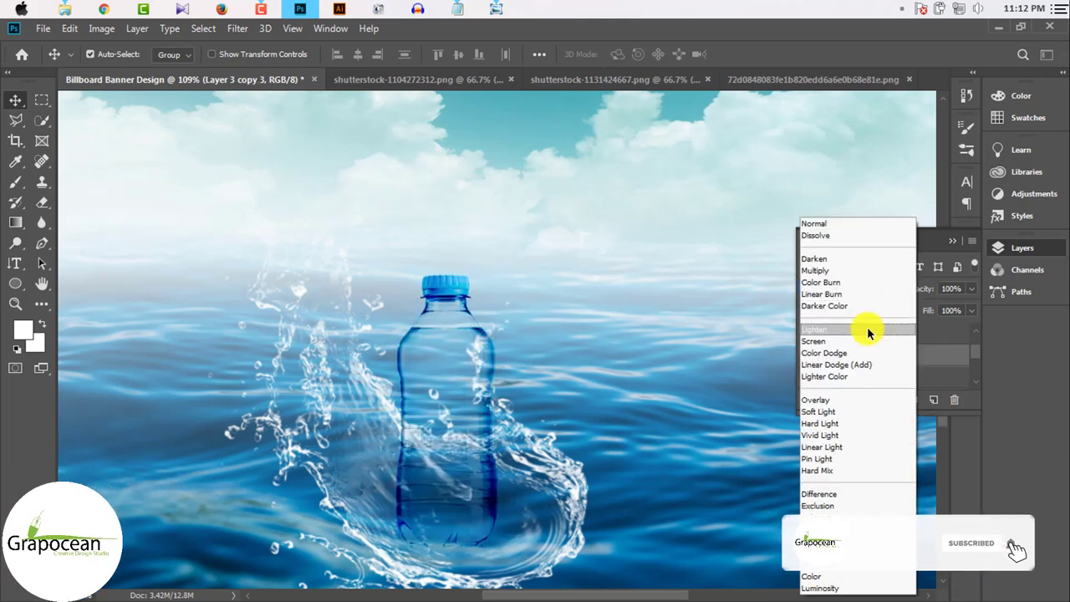
pyautogui.click(869, 410)
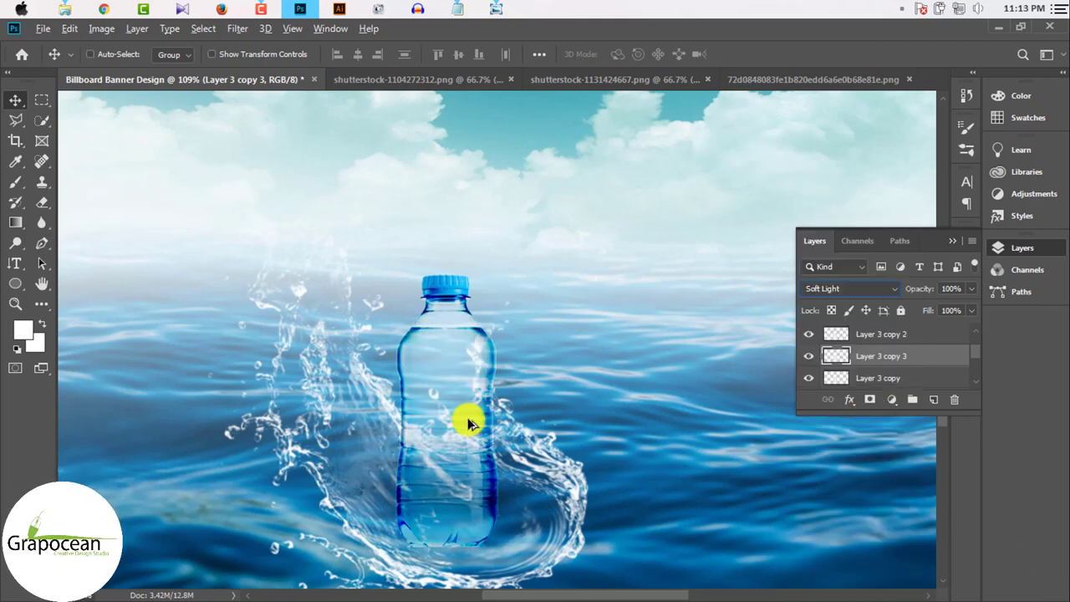
pyautogui.scroll(-2, 477, 418)
# - Shift the water splash off to the right and back around the bottle
pyautogui.scroll(-1, 509, 453)
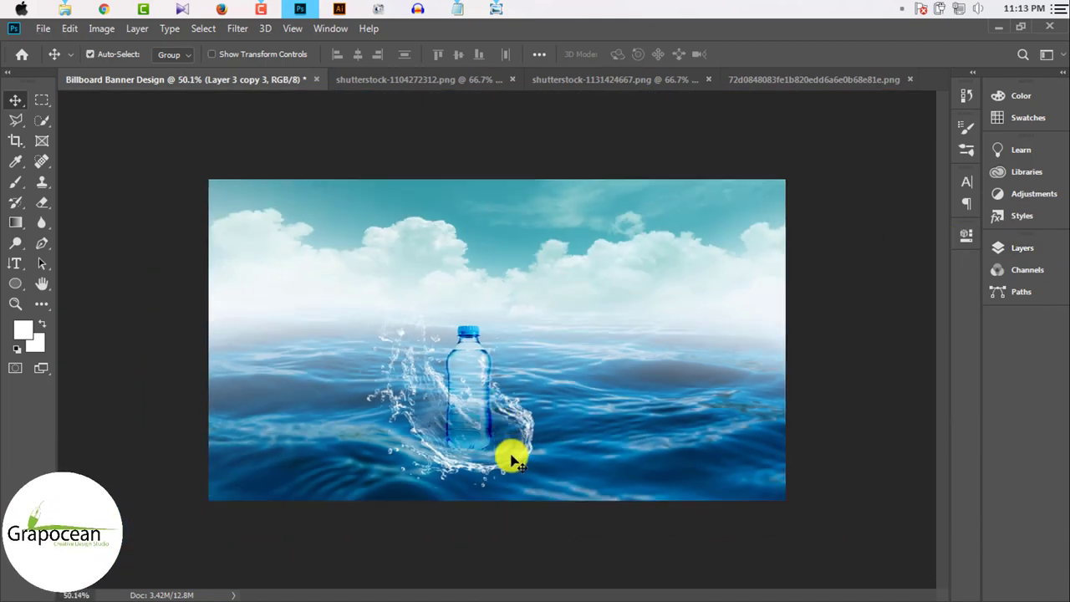
pyautogui.scroll(3, 502, 454)
pyautogui.scroll(1, 501, 454)
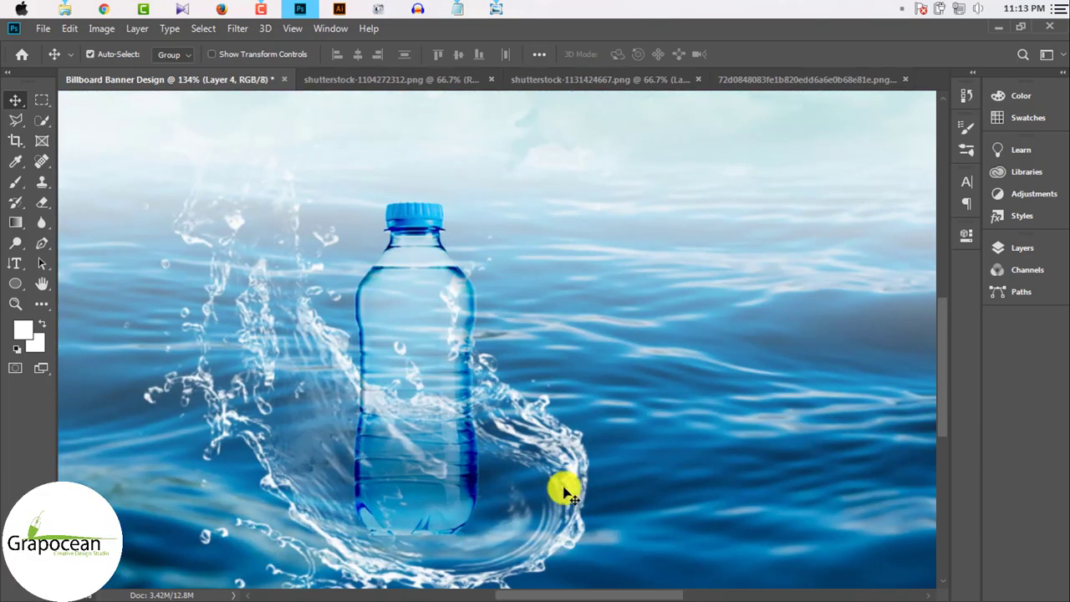
pyautogui.moveTo(565, 493); pyautogui.dragTo(750, 419)
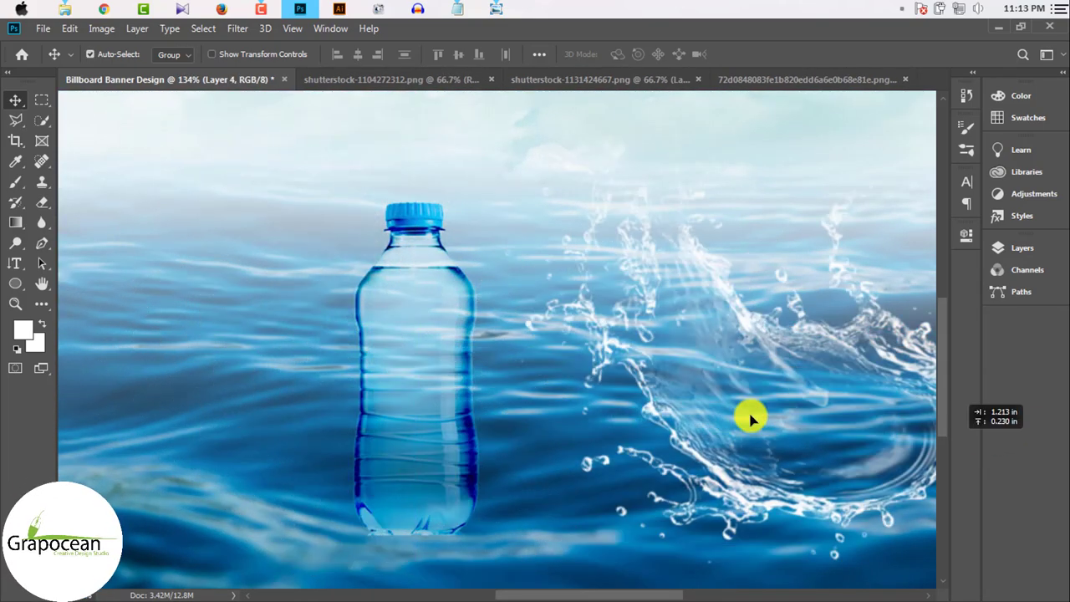
pyautogui.moveTo(750, 419); pyautogui.dragTo(523, 444)
pyautogui.scroll(-2, 663, 432)
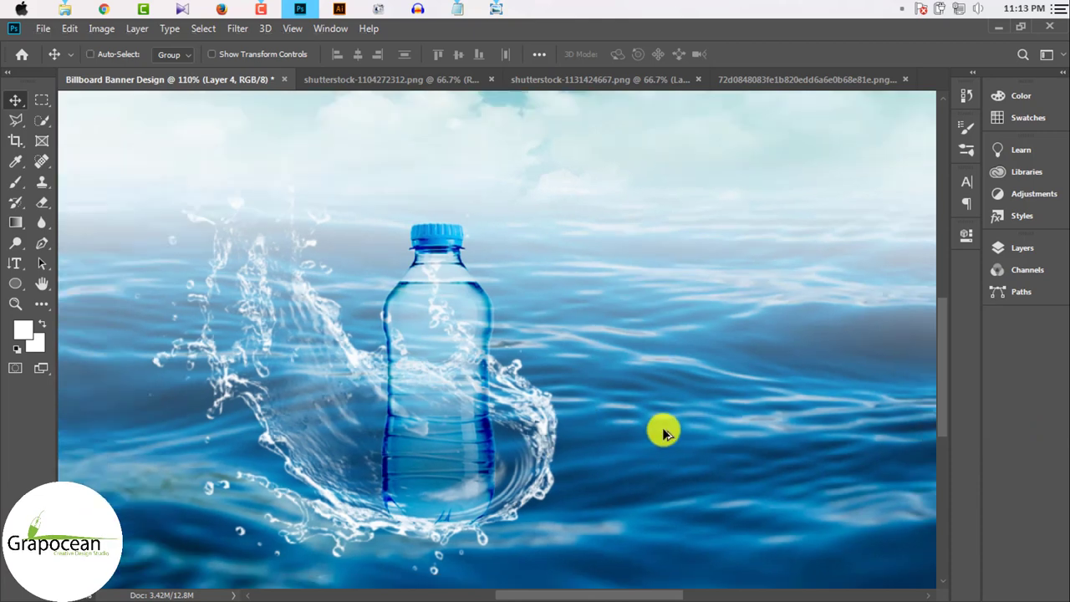
pyautogui.scroll(-1, 610, 434)
# - Set splash Layer 4 to Screen blending with its Fill lowered to 39%
pyautogui.click(1035, 255)
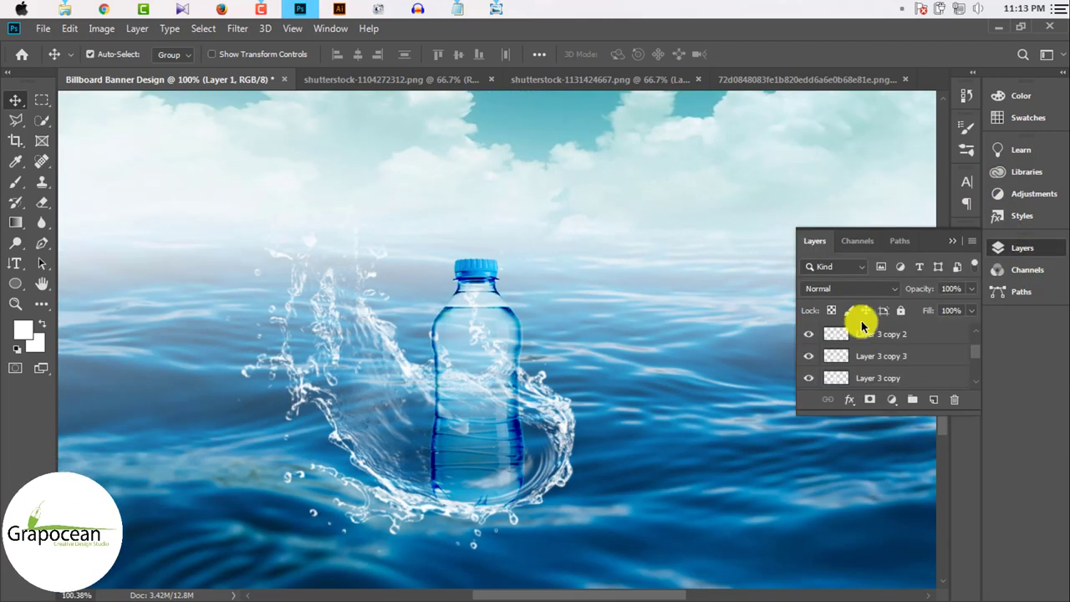
pyautogui.moveTo(538, 377); pyautogui.dragTo(549, 418)
pyautogui.click(829, 289)
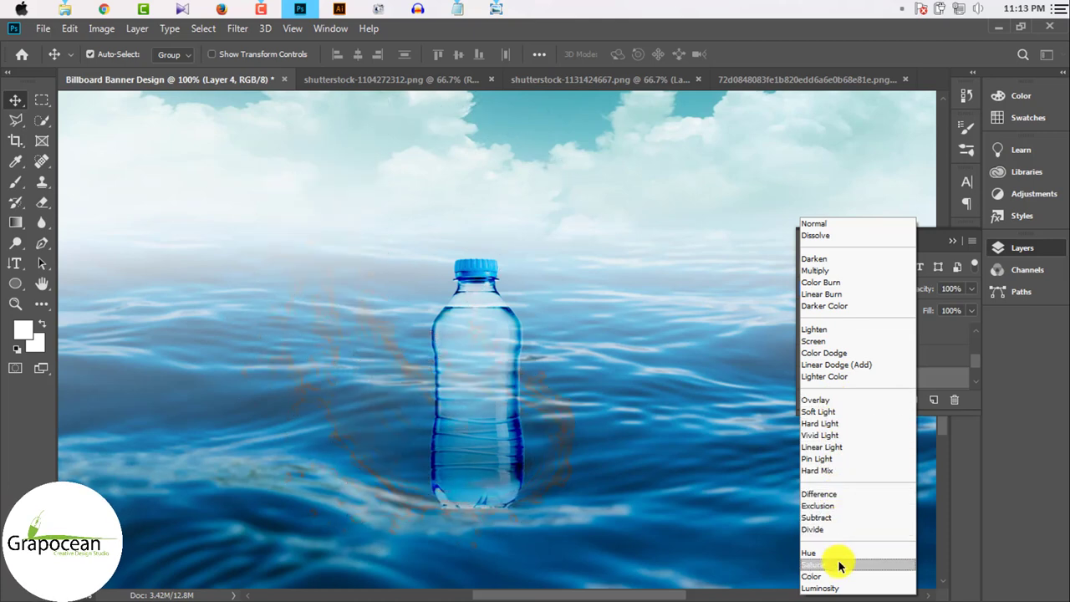
pyautogui.click(835, 340)
pyautogui.moveTo(922, 377)
pyautogui.mouseDown()
pyautogui.moveTo(918, 426)
pyautogui.moveTo(929, 361)
pyautogui.mouseUp()
pyautogui.click(971, 311)
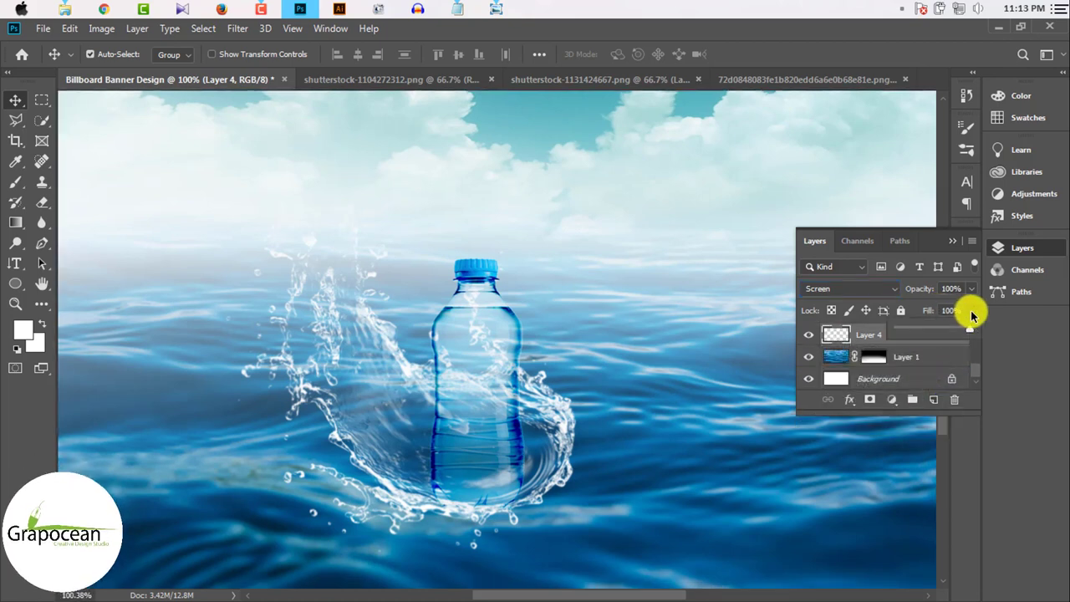
pyautogui.moveTo(936, 335); pyautogui.dragTo(927, 334)
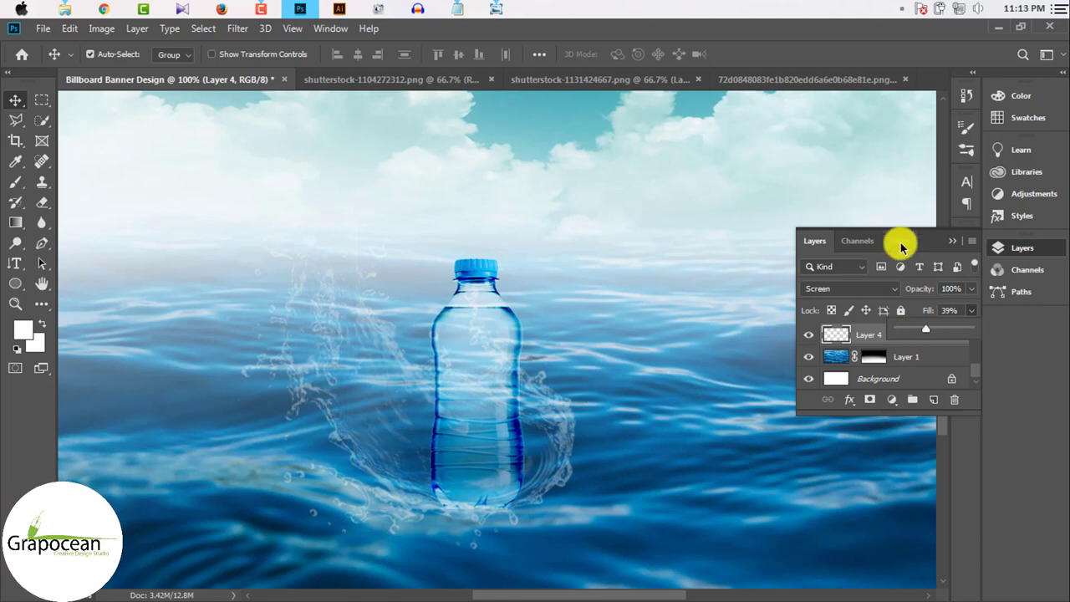
pyautogui.click(580, 365)
# - Realign the bottle copy back over the original bottle
pyautogui.scroll(-3, 534, 390)
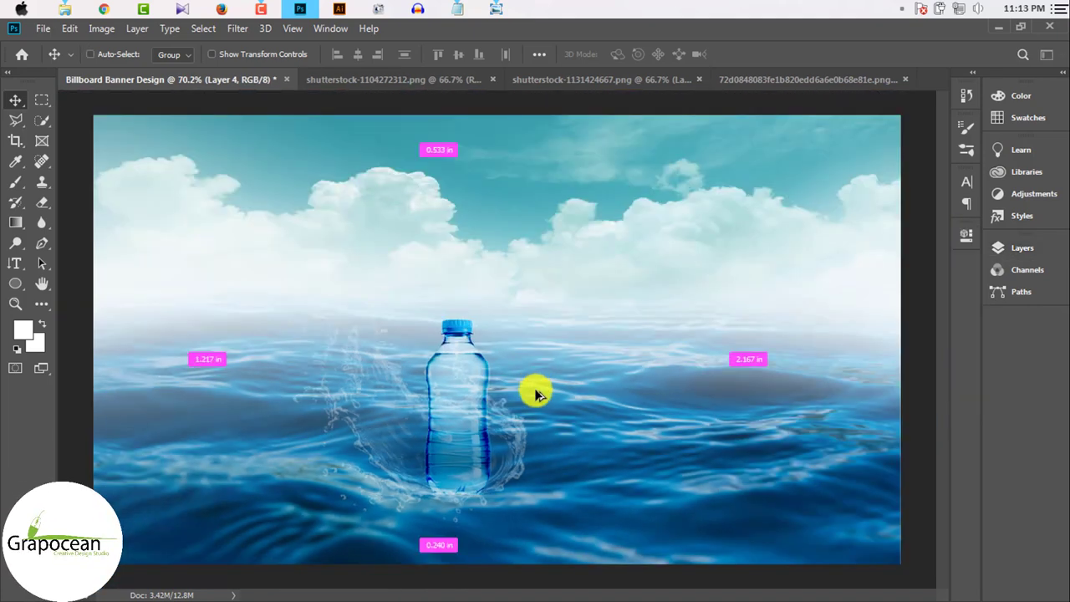
pyautogui.scroll(-3, 525, 428)
pyautogui.scroll(5, 525, 428)
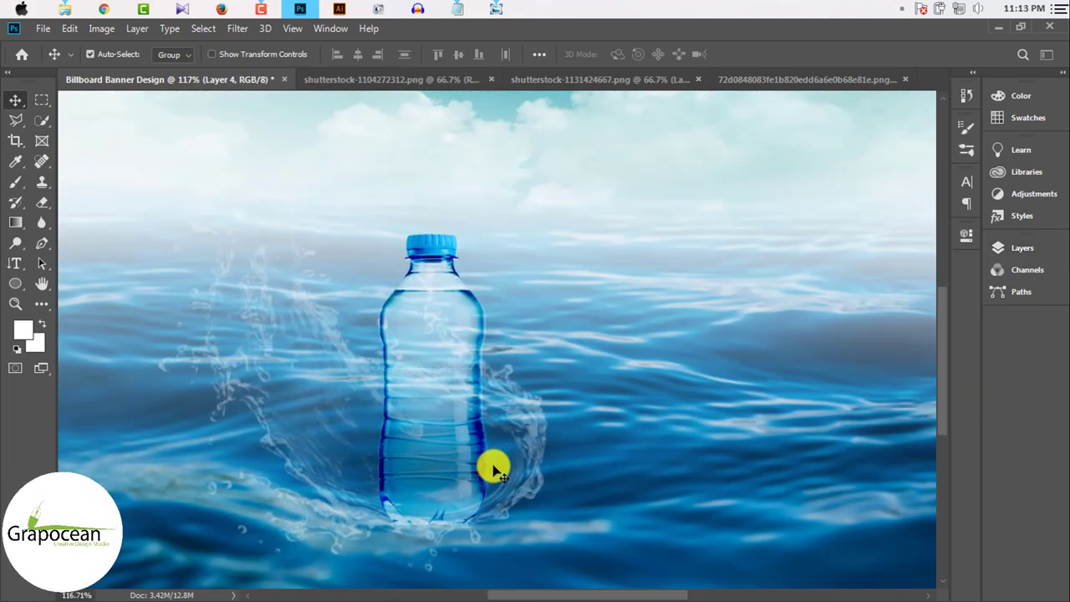
pyautogui.scroll(-2, 471, 426)
pyautogui.scroll(-2, 451, 384)
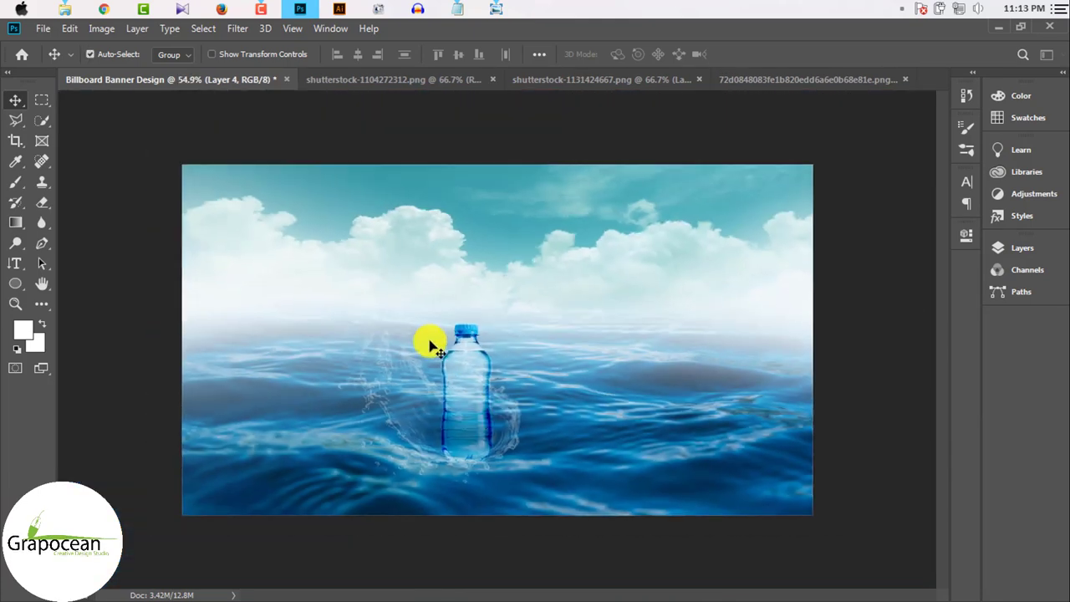
pyautogui.scroll(1, 465, 408)
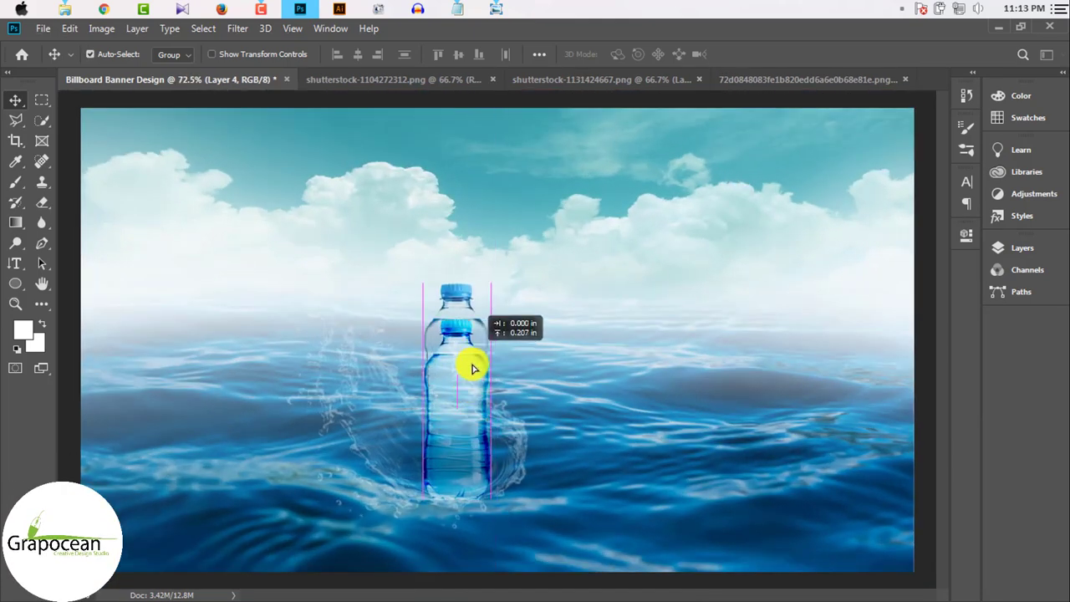
pyautogui.moveTo(472, 368); pyautogui.dragTo(485, 394)
# - Select the Layer 3 bottle layers, enlarge them together, and move the bottle up
pyautogui.click(1022, 248)
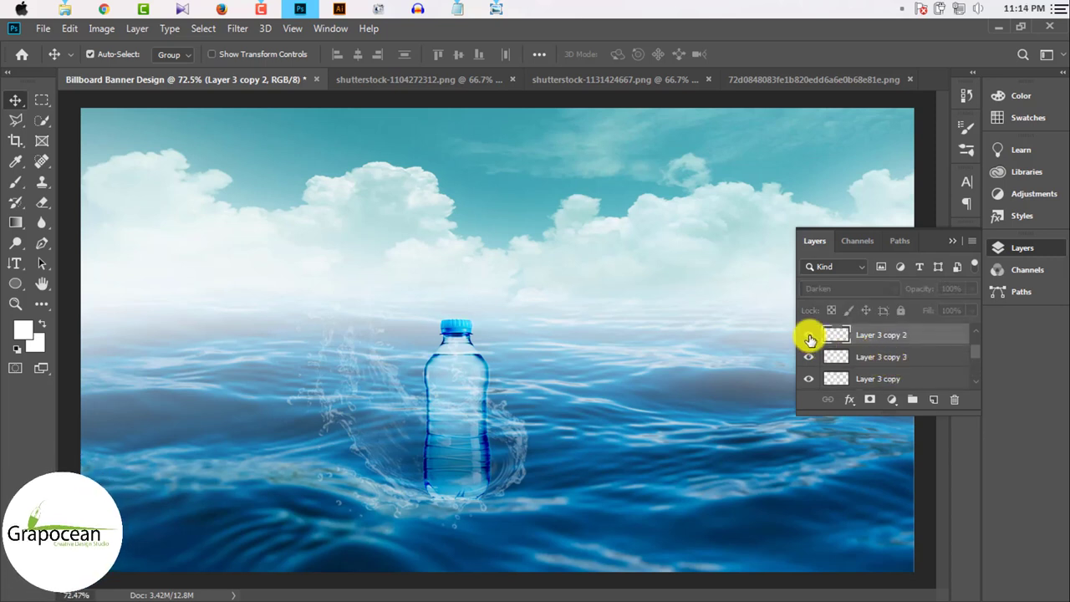
pyautogui.keyDown('shift'); pyautogui.click(888, 358); pyautogui.keyUp('shift')
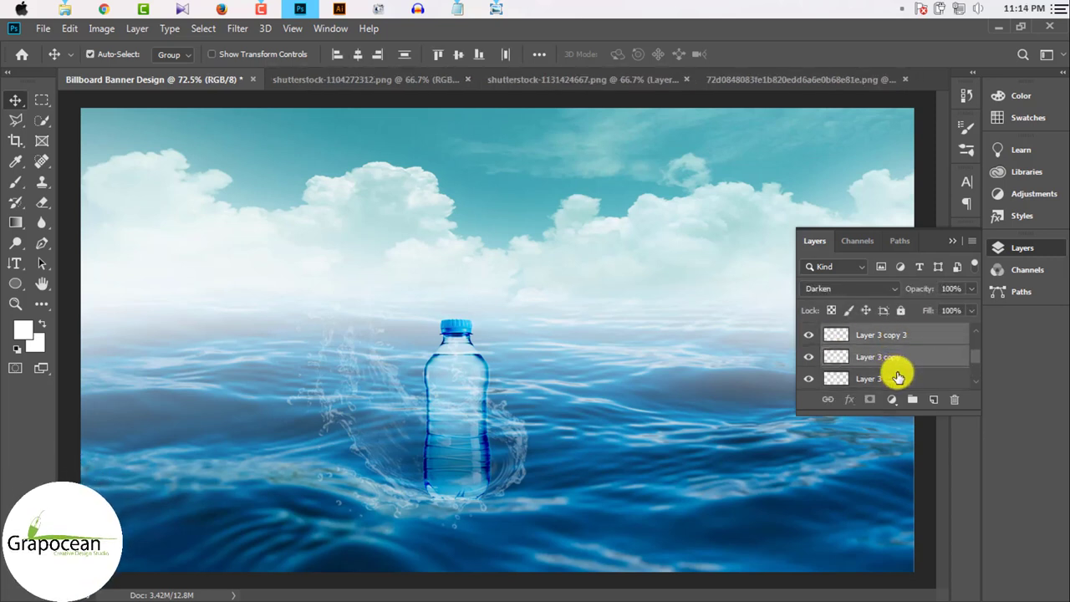
pyautogui.keyDown('shift'); pyautogui.click(897, 378); pyautogui.keyUp('shift')
pyautogui.hotkey('ctrl', 't')
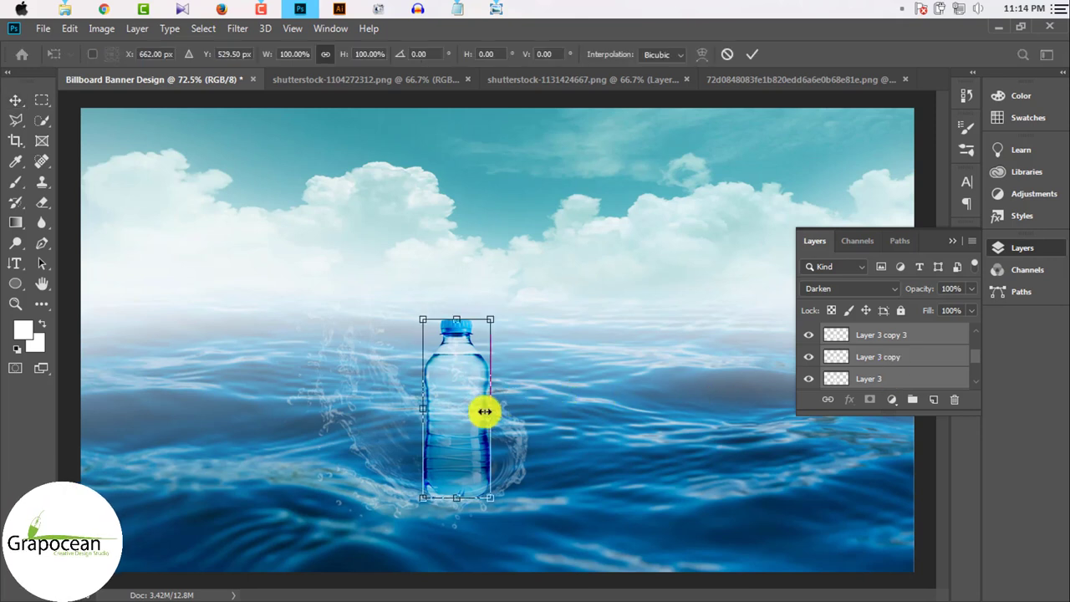
pyautogui.moveTo(485, 412); pyautogui.dragTo(480, 408)
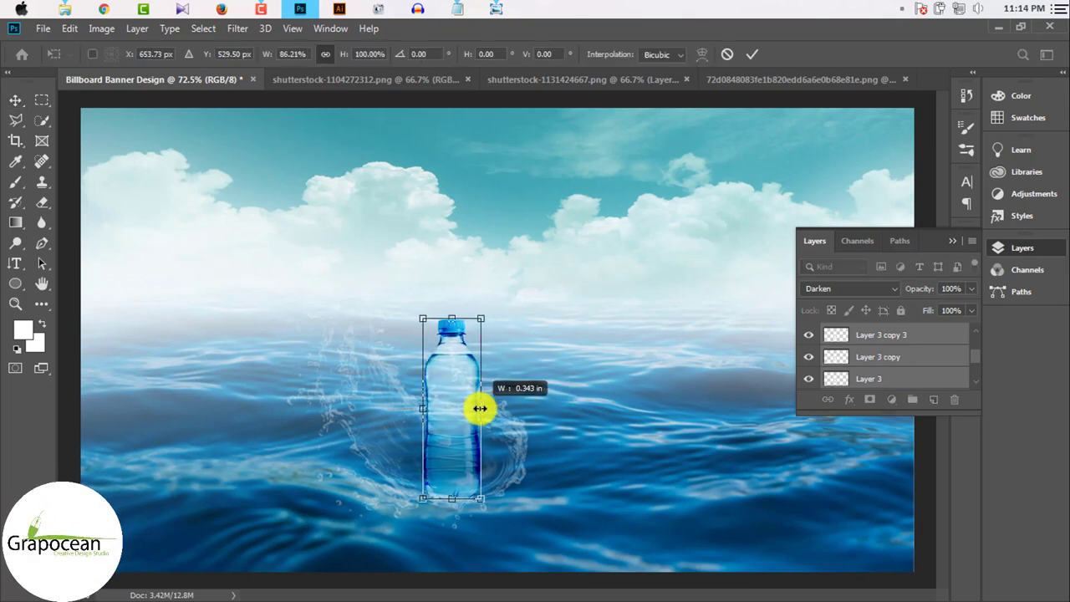
pyautogui.moveTo(483, 500)
pyautogui.mouseDown()
pyautogui.moveTo(526, 526)
pyautogui.moveTo(573, 528)
pyautogui.mouseUp()
pyautogui.hotkey('ctrl', 'z')
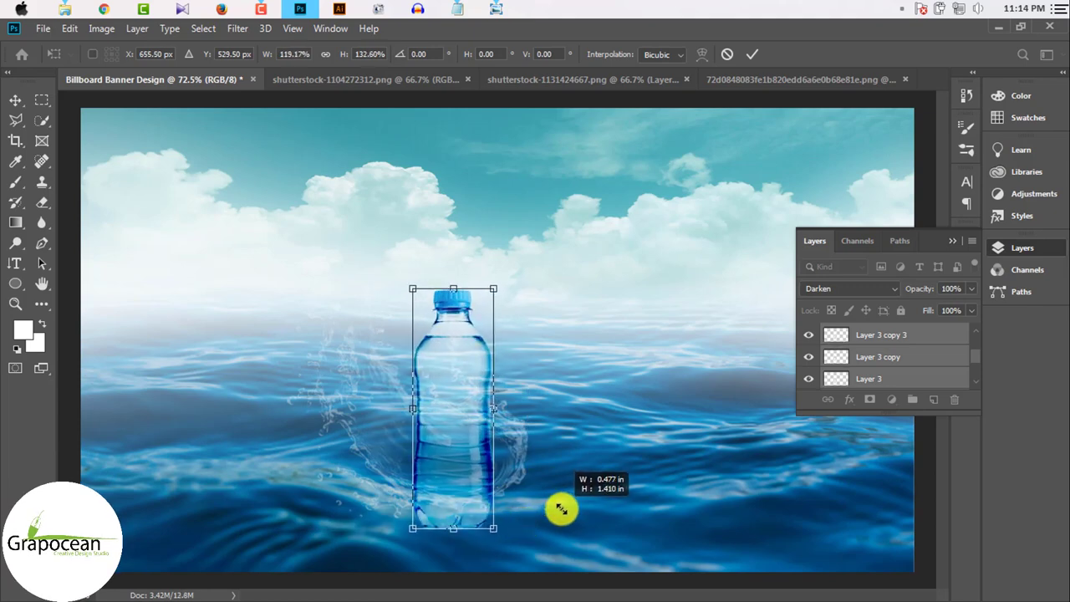
pyautogui.hotkey('ctrl', '-')
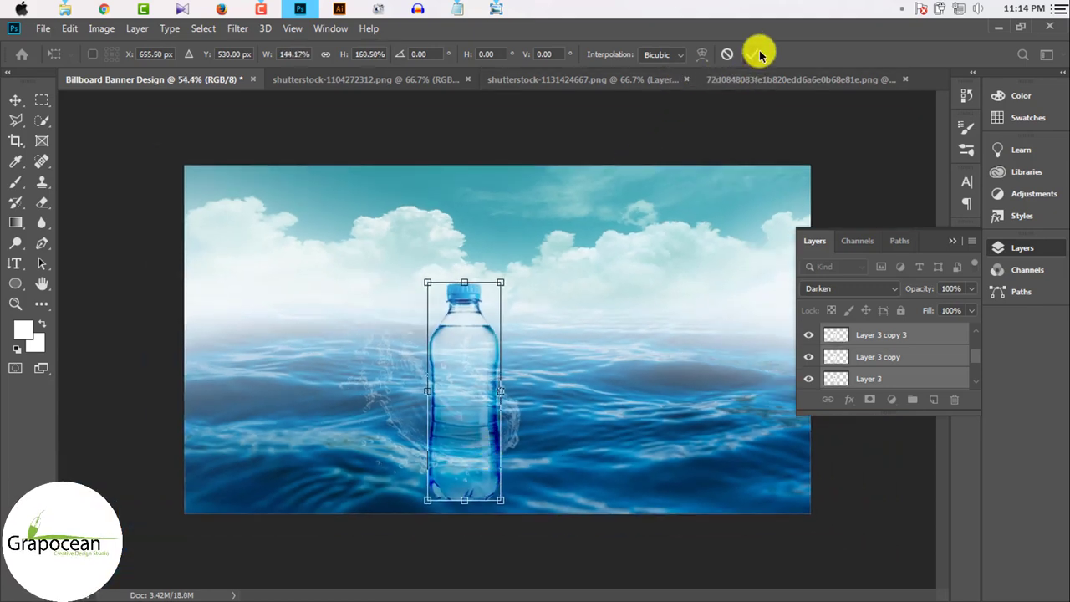
pyautogui.click(759, 54)
pyautogui.moveTo(461, 444); pyautogui.dragTo(460, 405)
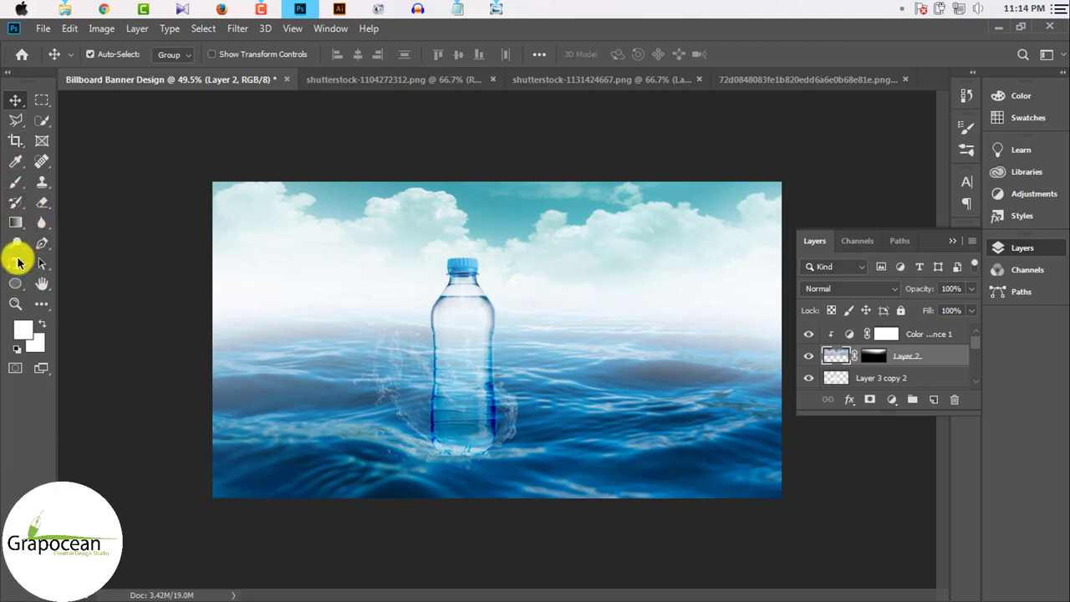
# - Add a trial 'Water' text line on the sky with the Horizontal Type tool
pyautogui.click(10, 263)
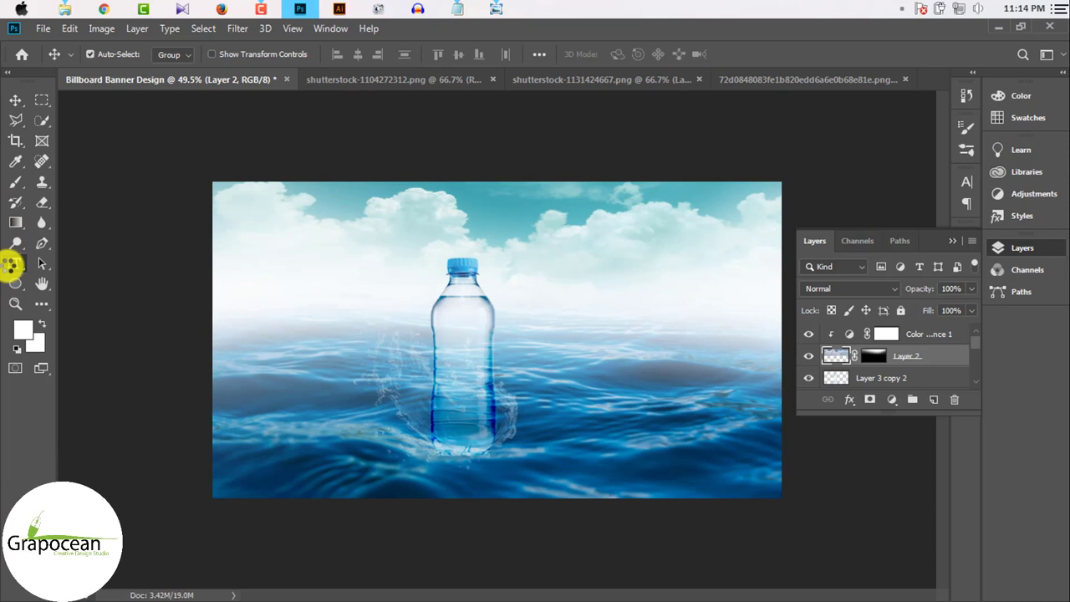
pyautogui.click(62, 251)
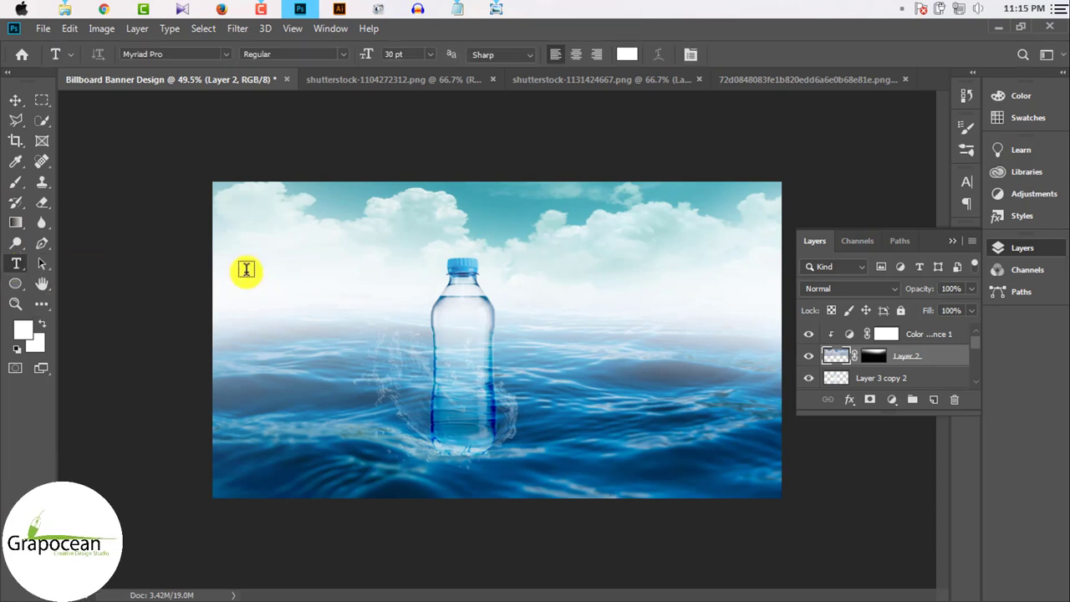
pyautogui.click(275, 293)
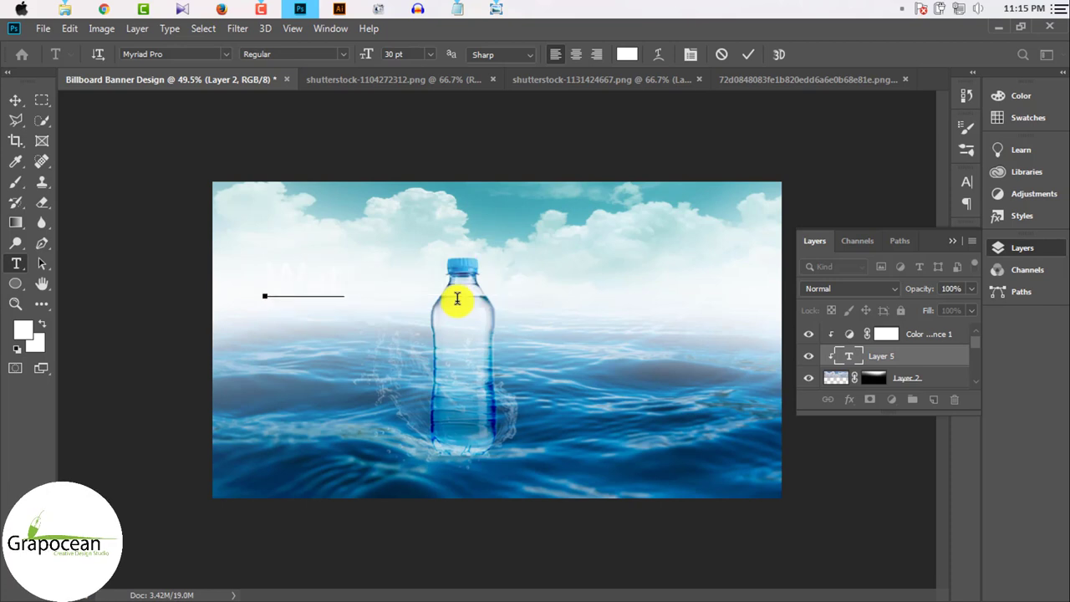
pyautogui.write('er')
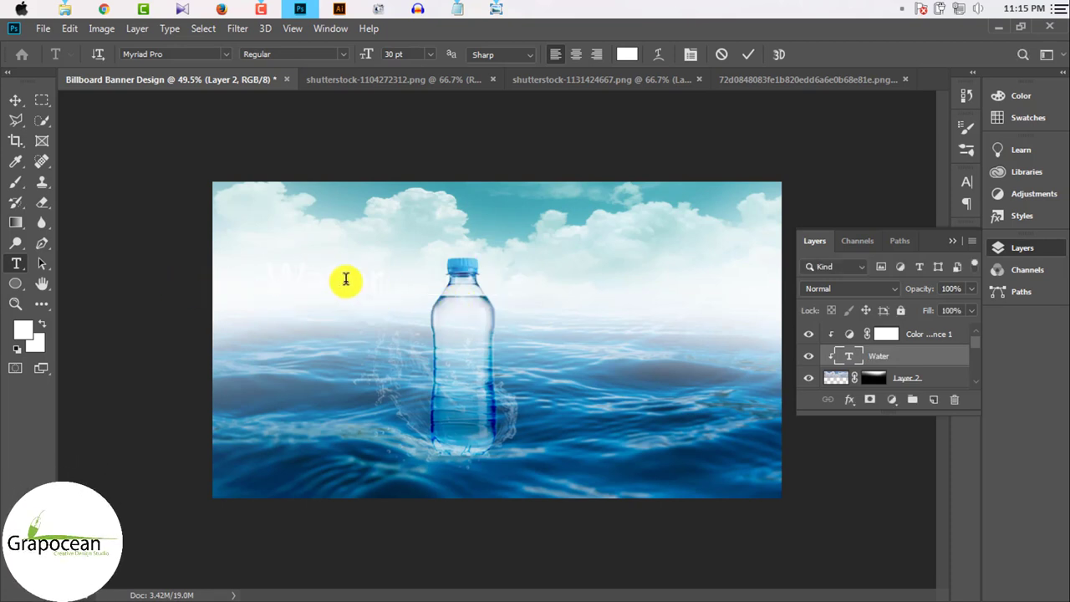
pyautogui.click(748, 54)
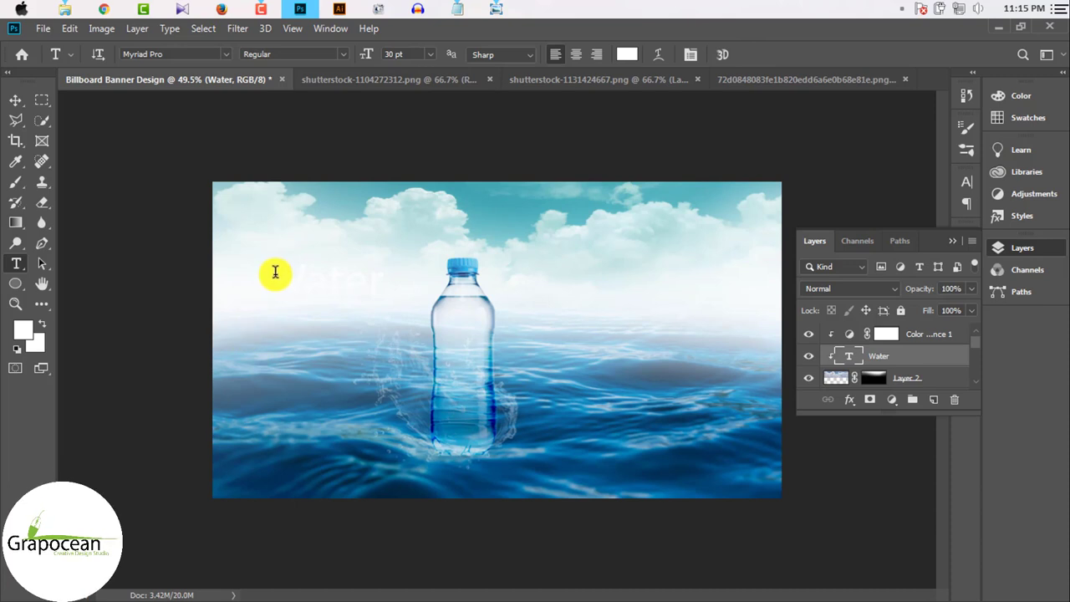
# - Set the text colour to dark blue 024b82, delete the Water layer, and add a new layer
pyautogui.click(627, 54)
pyautogui.click(492, 477)
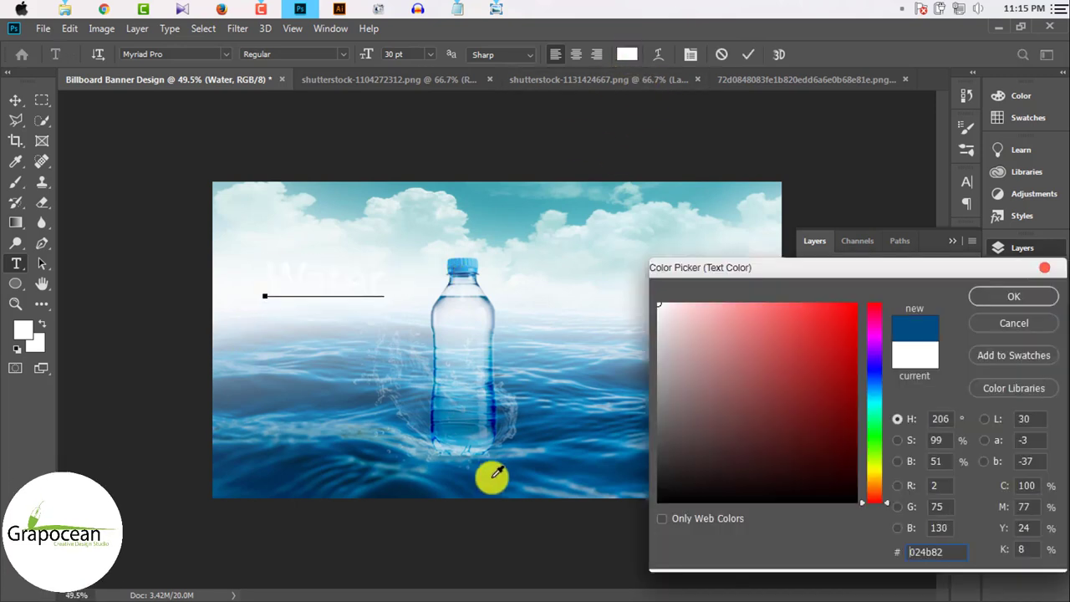
pyautogui.click(1013, 297)
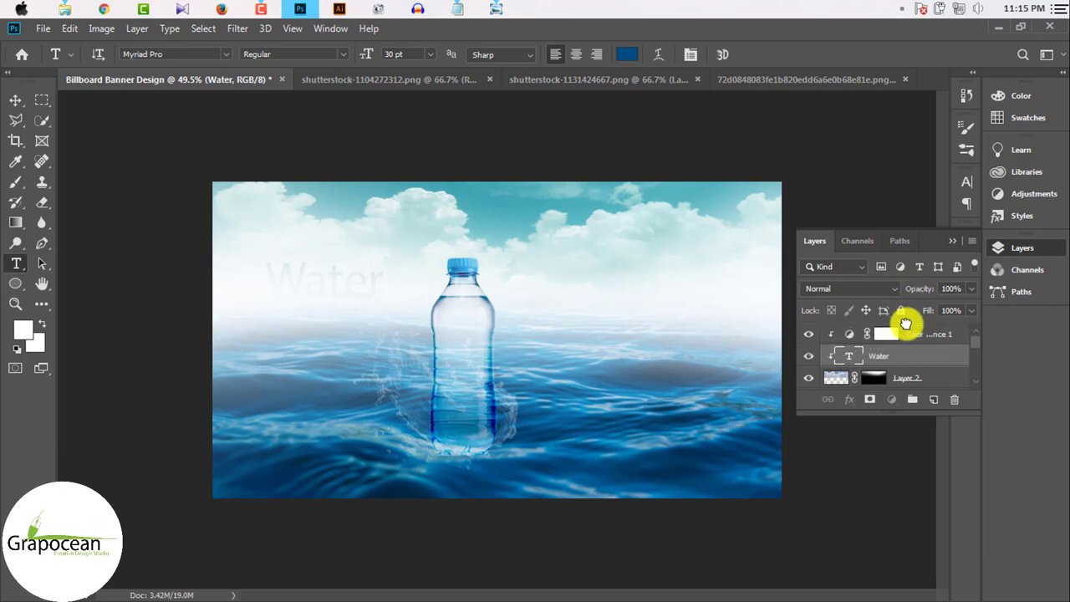
pyautogui.press('Delete')
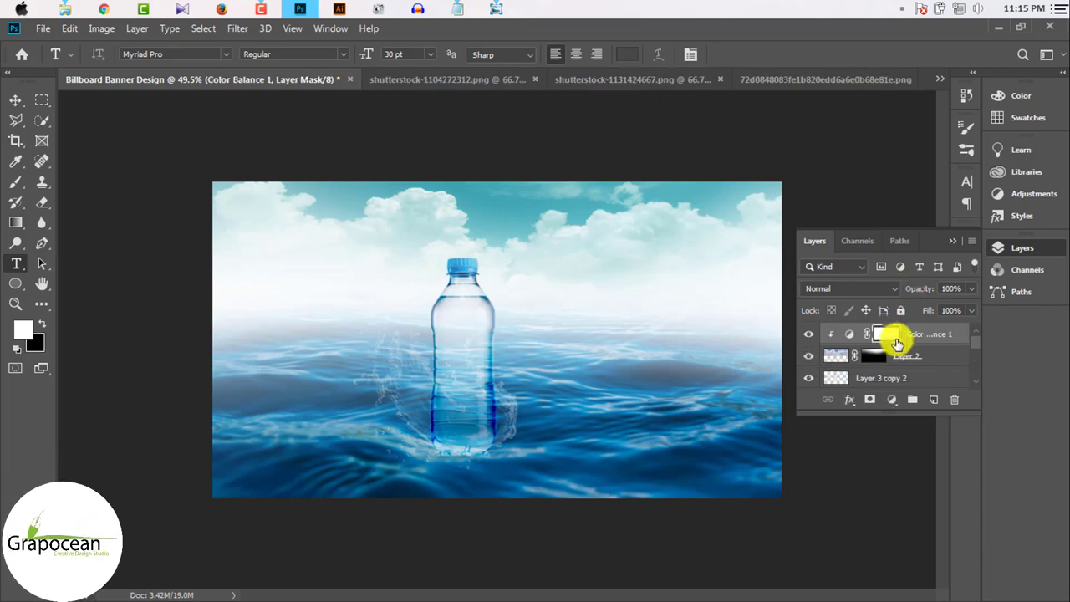
pyautogui.click(934, 399)
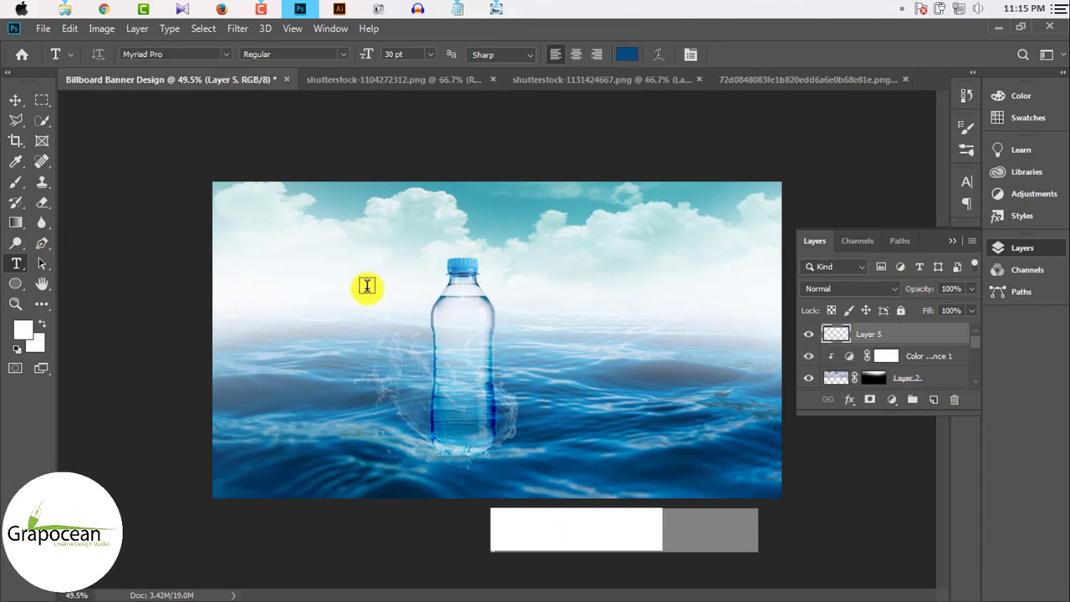
# - Type the headline 'Pure Drinking Water' on the sky above the bottle and commit it
pyautogui.click(336, 276)
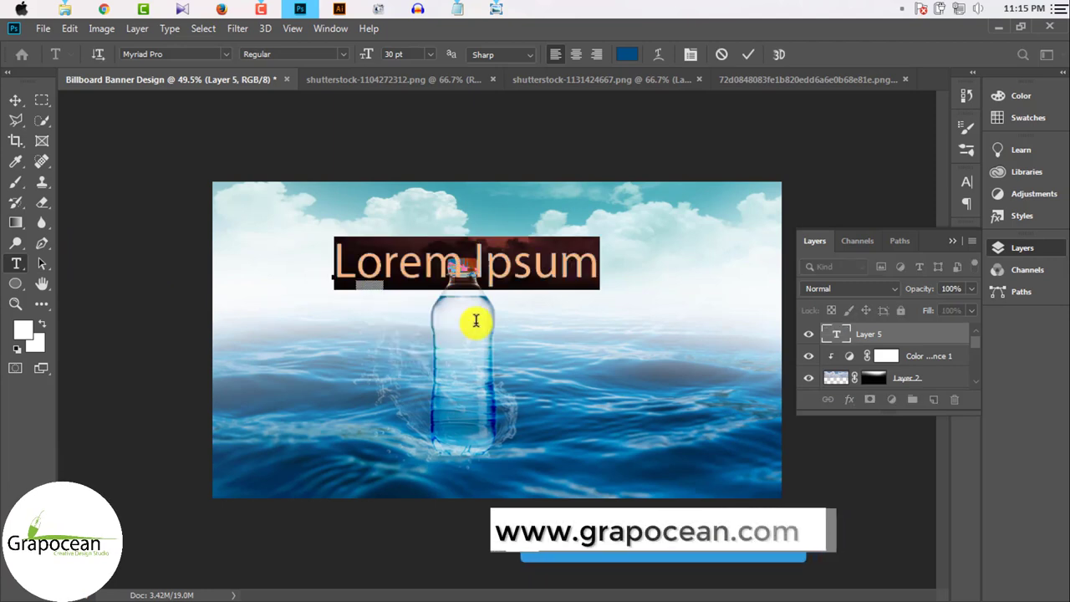
pyautogui.press('BackSpace')
pyautogui.write('Wta')
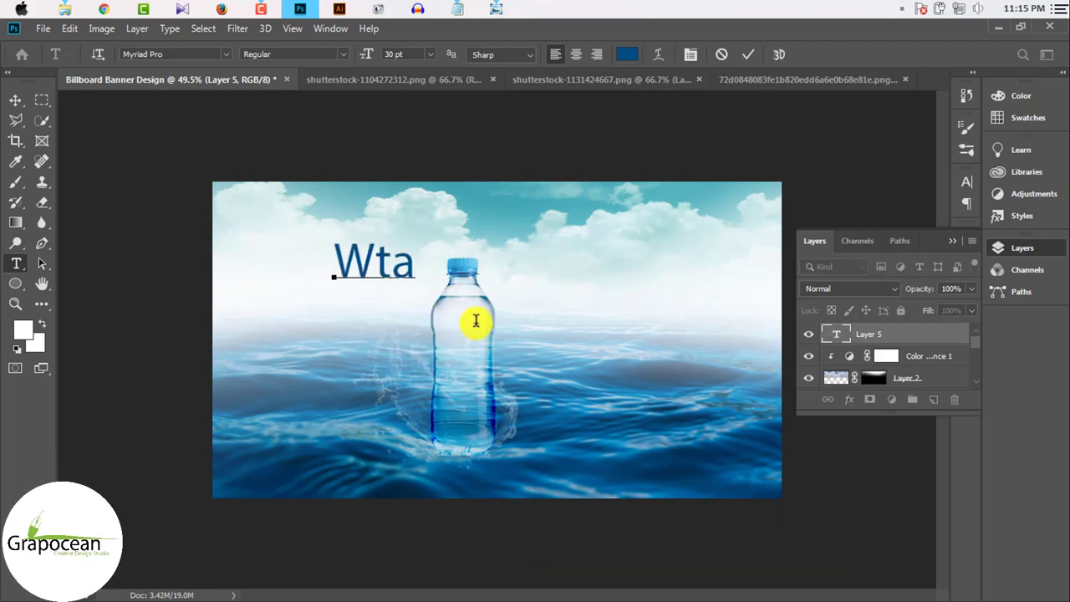
pyautogui.press('Delete')
pyautogui.press('Delete')
pyautogui.write('ate')
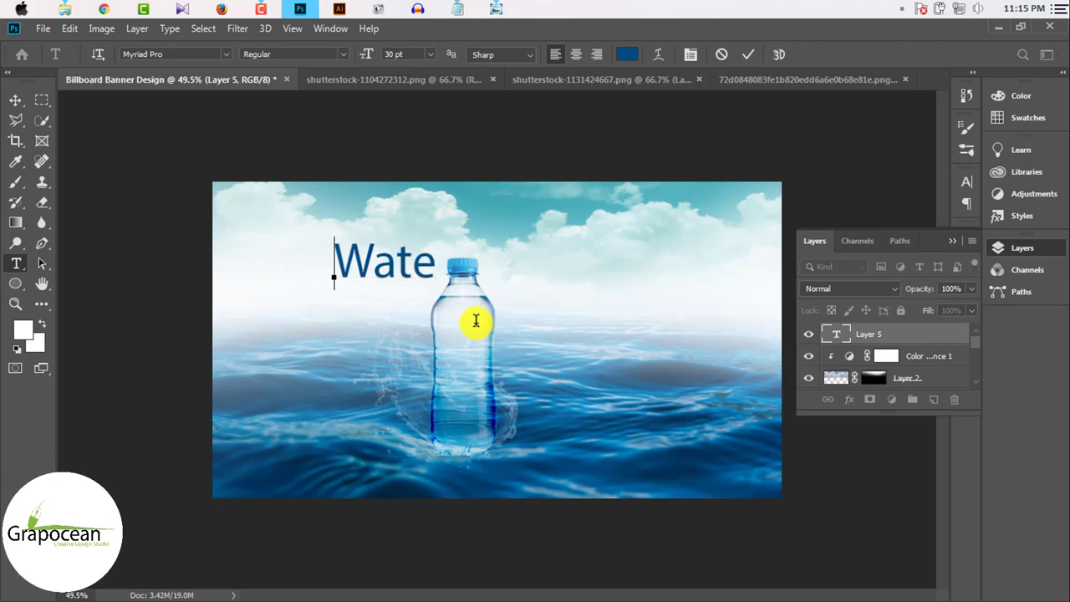
pyautogui.hotkey('ctrl', 'a')
pyautogui.press('BackSpace')
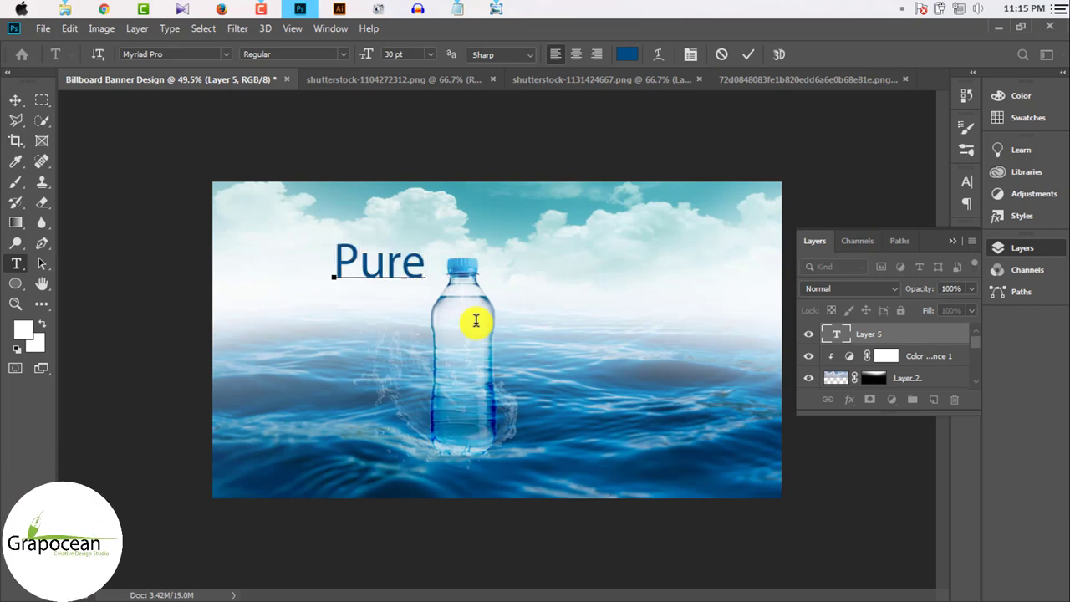
pyautogui.write(' Drin')
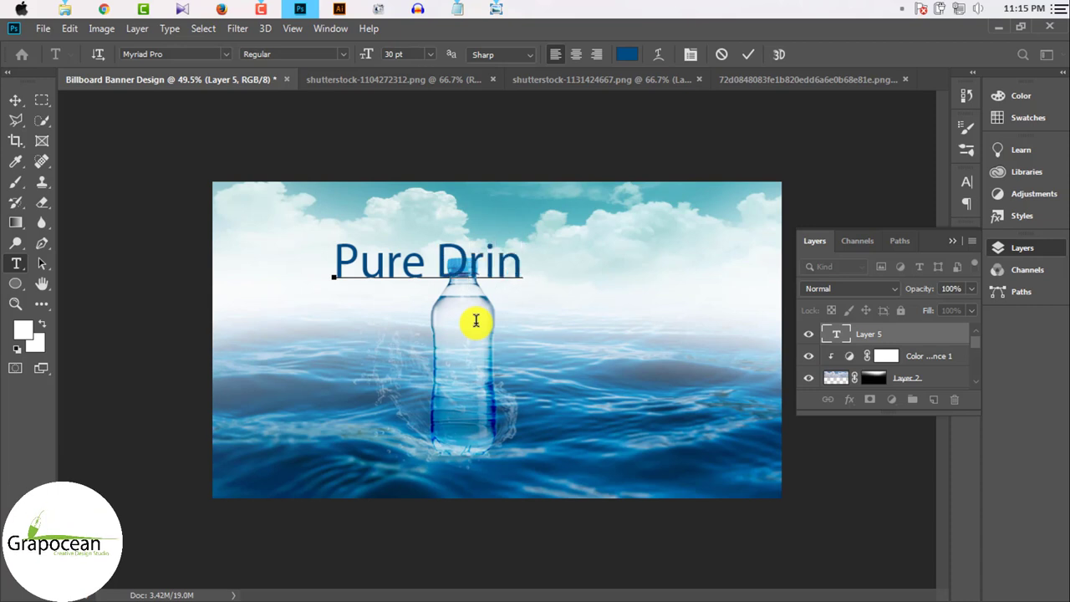
pyautogui.write('king W')
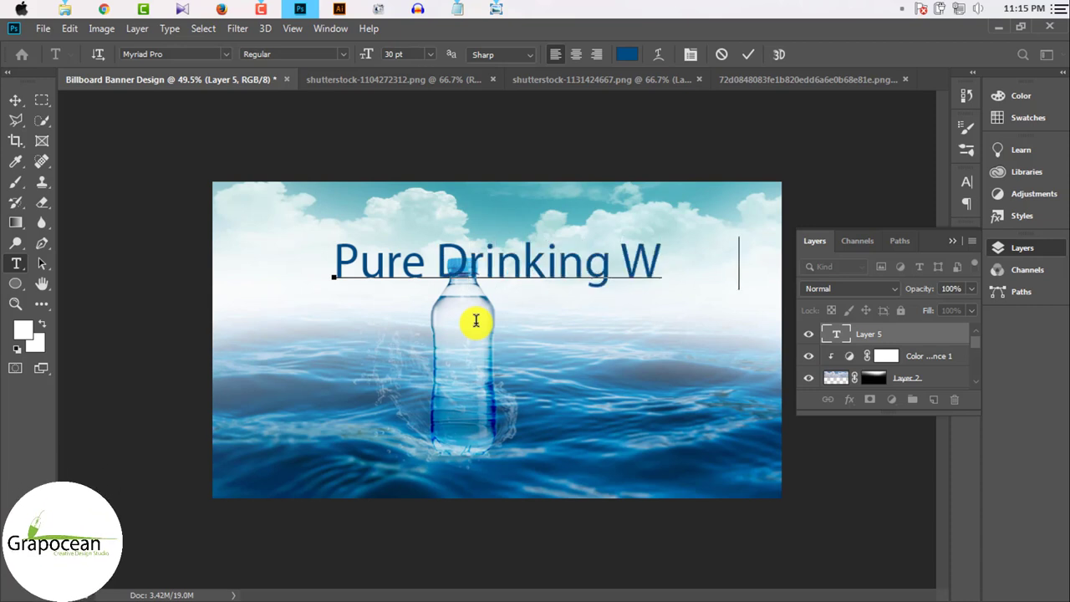
pyautogui.hotkey('ctrl', 'Return')
# - Delete the word Pure from the headline and select all its text
pyautogui.scroll(-1, 442, 327)
pyautogui.click(443, 272)
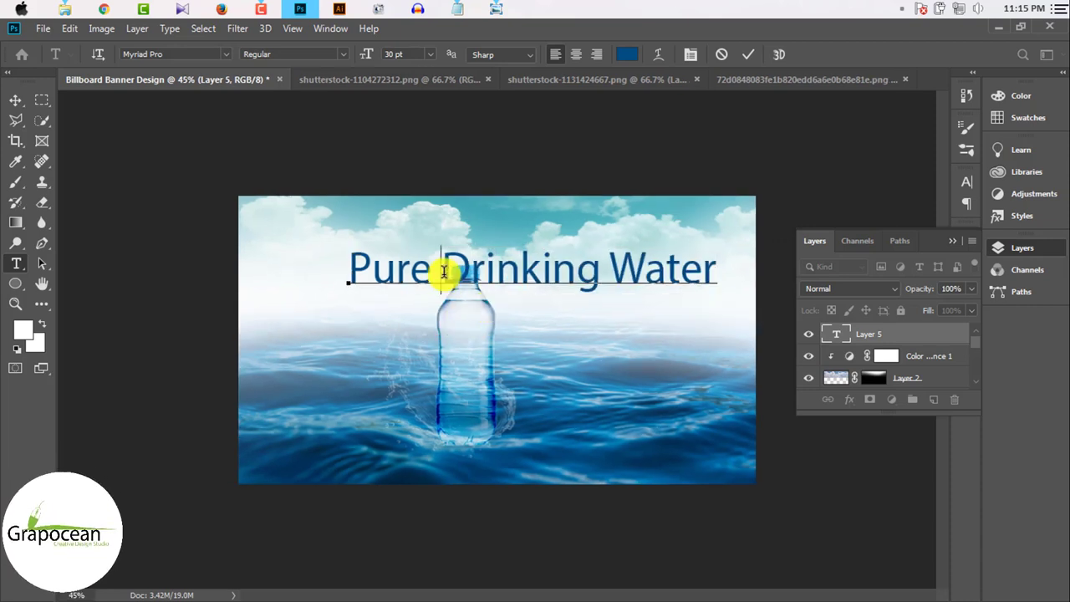
pyautogui.press('BackSpace')
pyautogui.press('BackSpace')
pyautogui.press('BackSpace')
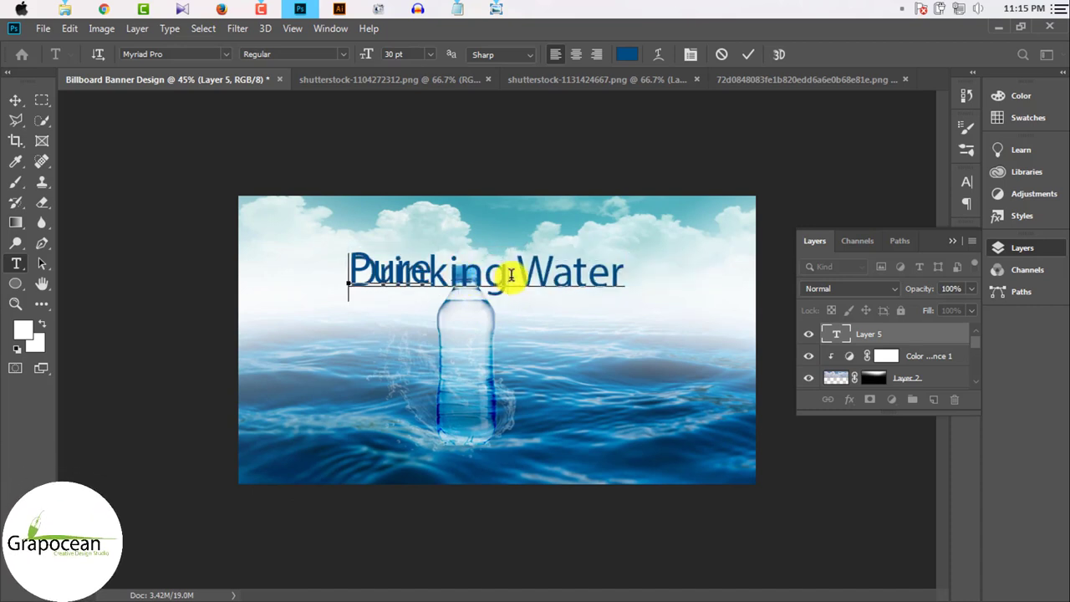
pyautogui.moveTo(510, 273); pyautogui.dragTo(286, 231)
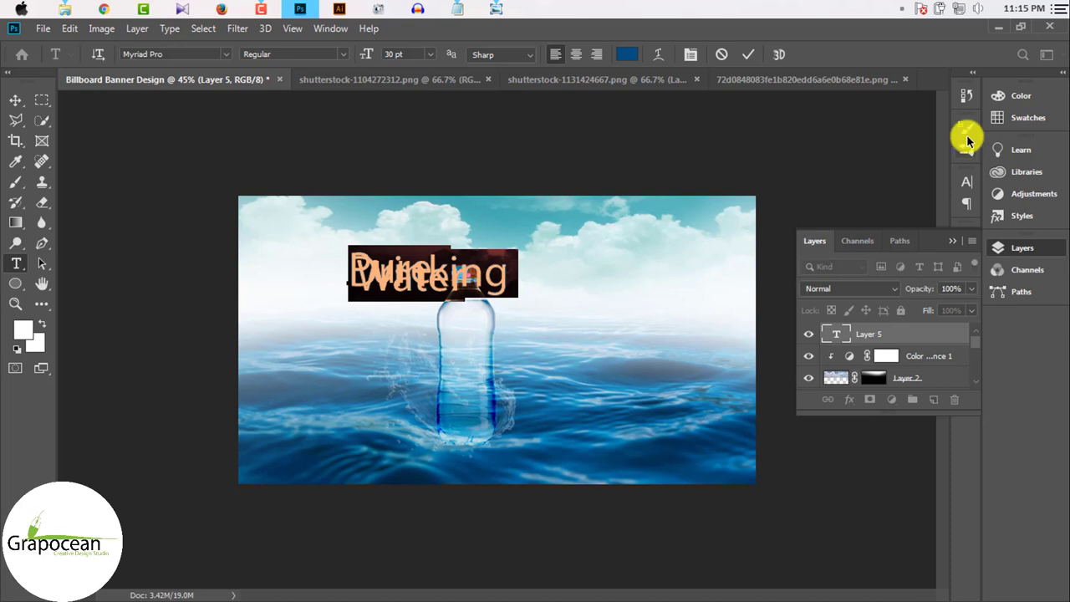
# - Raise the headline leading to 28.5 pt so it spans three lines, keeping its blue colour
pyautogui.click(966, 182)
pyautogui.moveTo(880, 224); pyautogui.dragTo(898, 223)
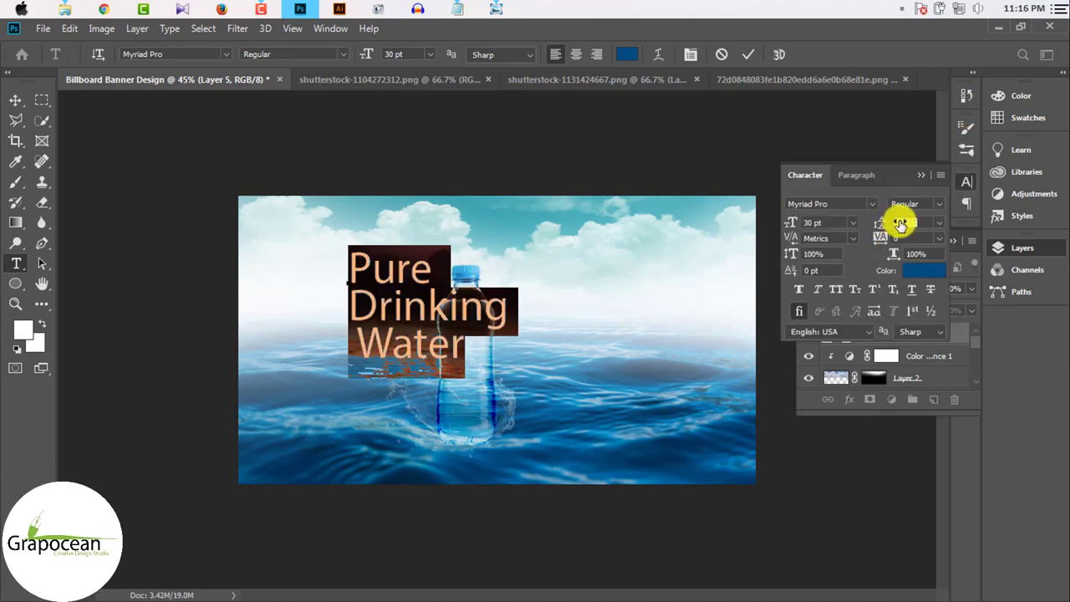
pyautogui.click(361, 354)
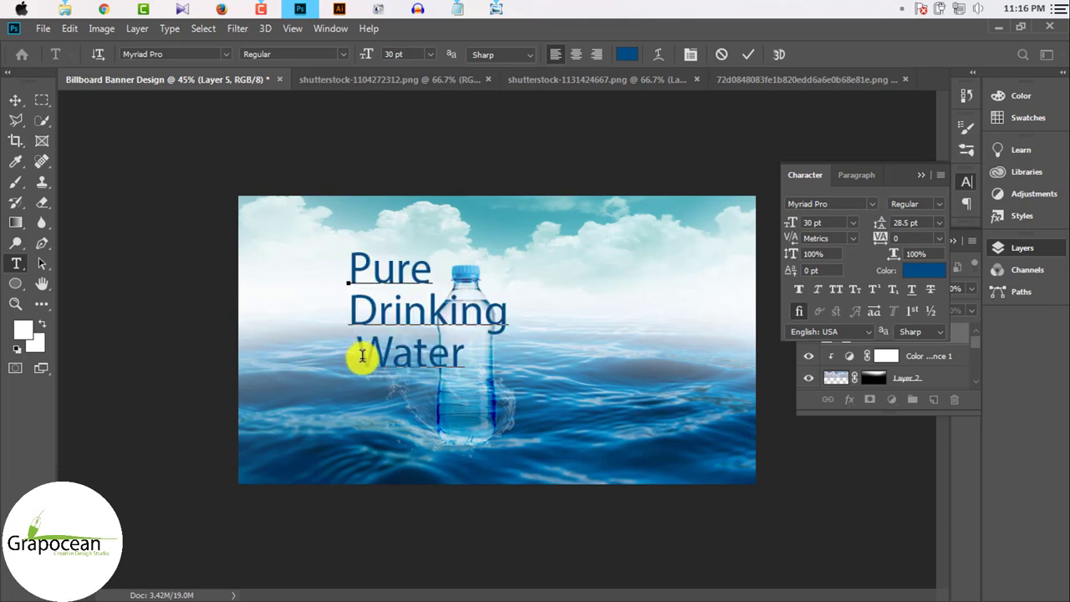
pyautogui.moveTo(459, 354); pyautogui.dragTo(328, 269)
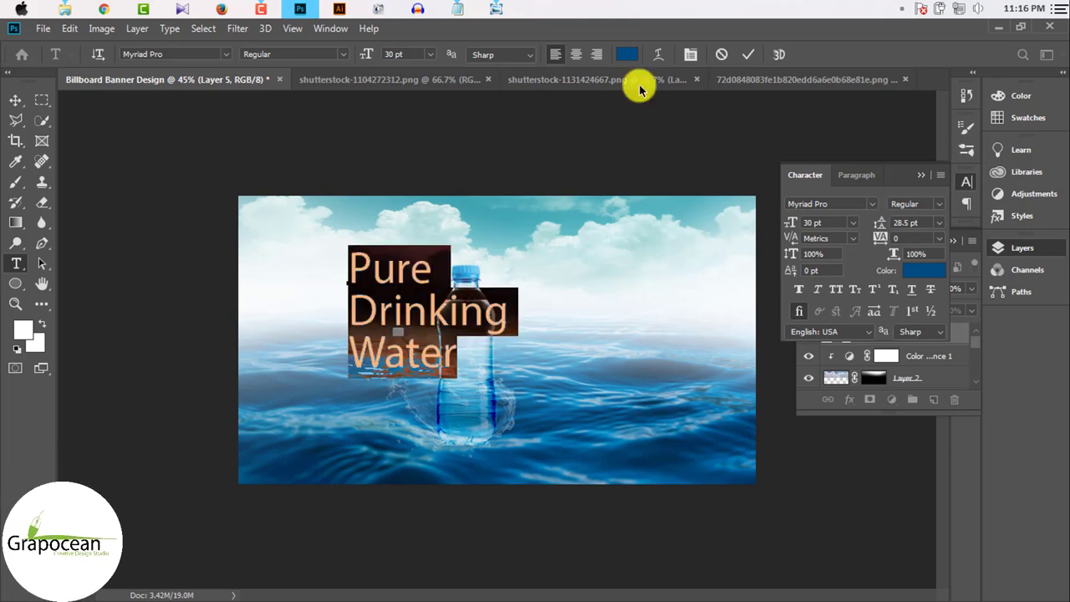
pyautogui.click(629, 56)
pyautogui.click(1034, 299)
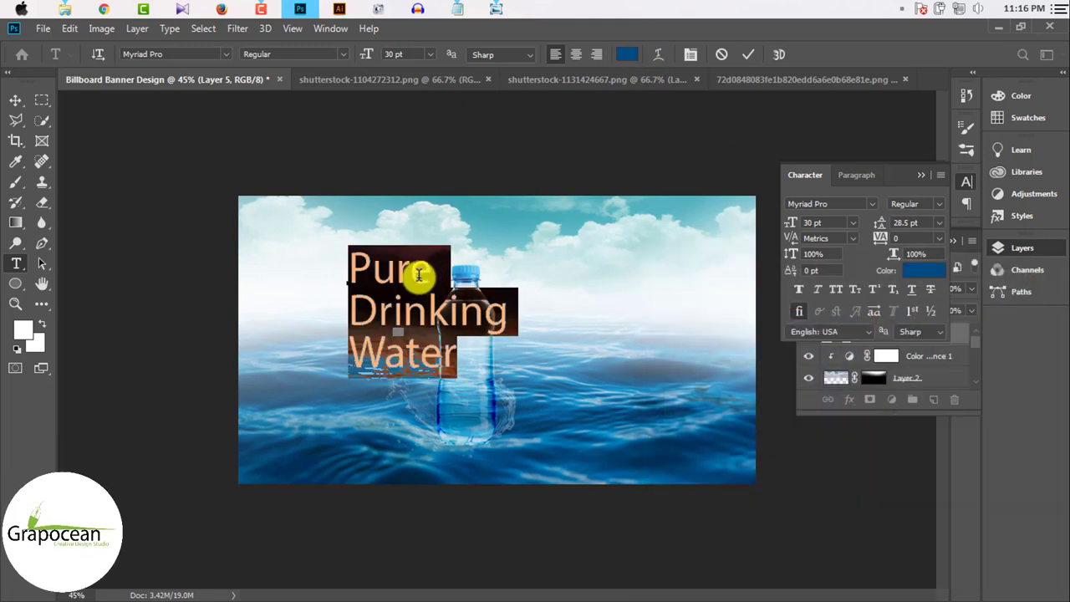
# - Move the headline toward the upper left and make 'Pure' bold
pyautogui.click(16, 99)
pyautogui.moveTo(401, 276); pyautogui.dragTo(265, 254)
pyautogui.click(16, 266)
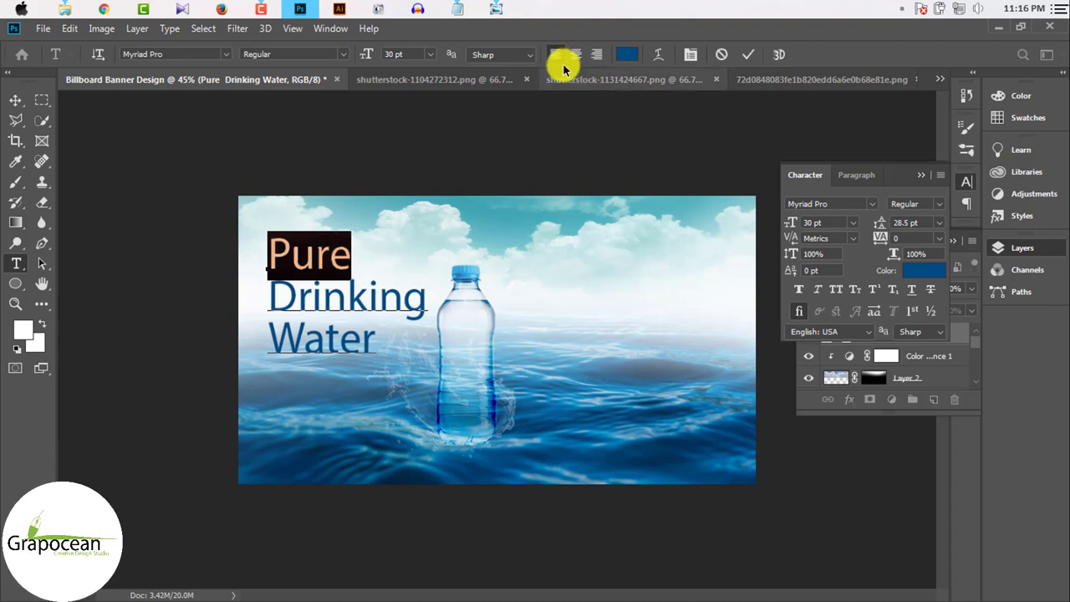
pyautogui.click(334, 54)
pyautogui.click(301, 102)
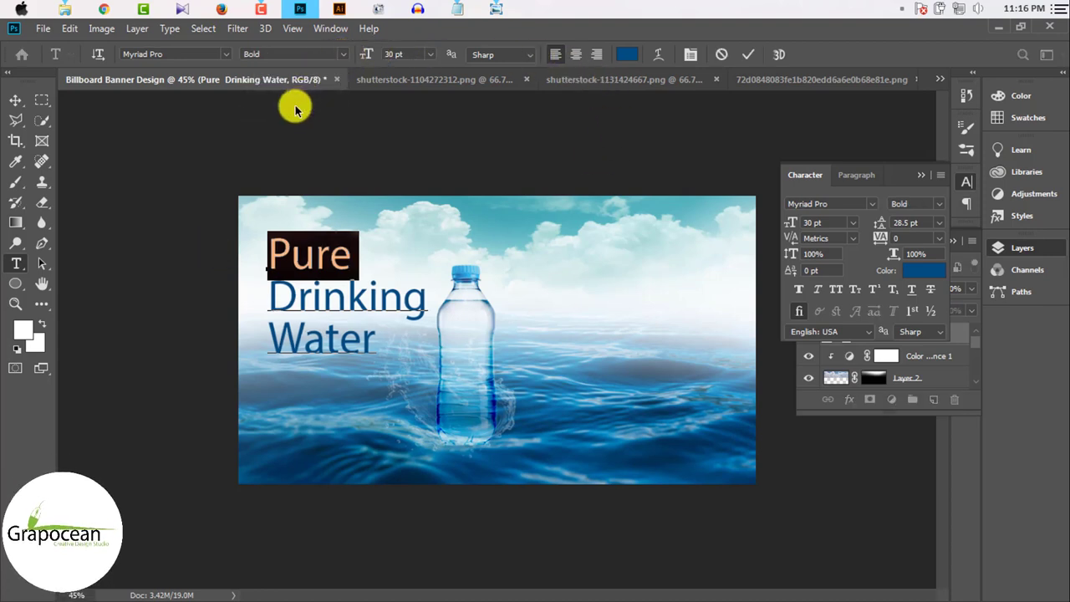
pyautogui.click(16, 100)
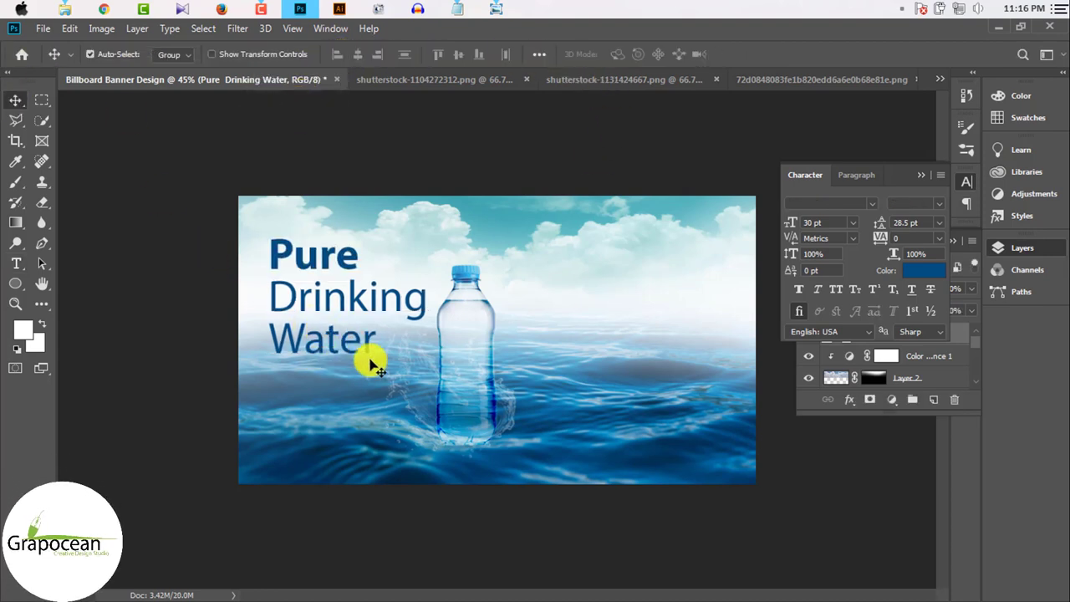
# - Nudge the headline into position and pick the bottle layer from the canvas
pyautogui.scroll(-1, 449, 372)
pyautogui.scroll(2, 479, 406)
pyautogui.moveTo(398, 365)
pyautogui.mouseDown()
pyautogui.moveTo(336, 323)
pyautogui.moveTo(333, 297)
pyautogui.mouseUp()
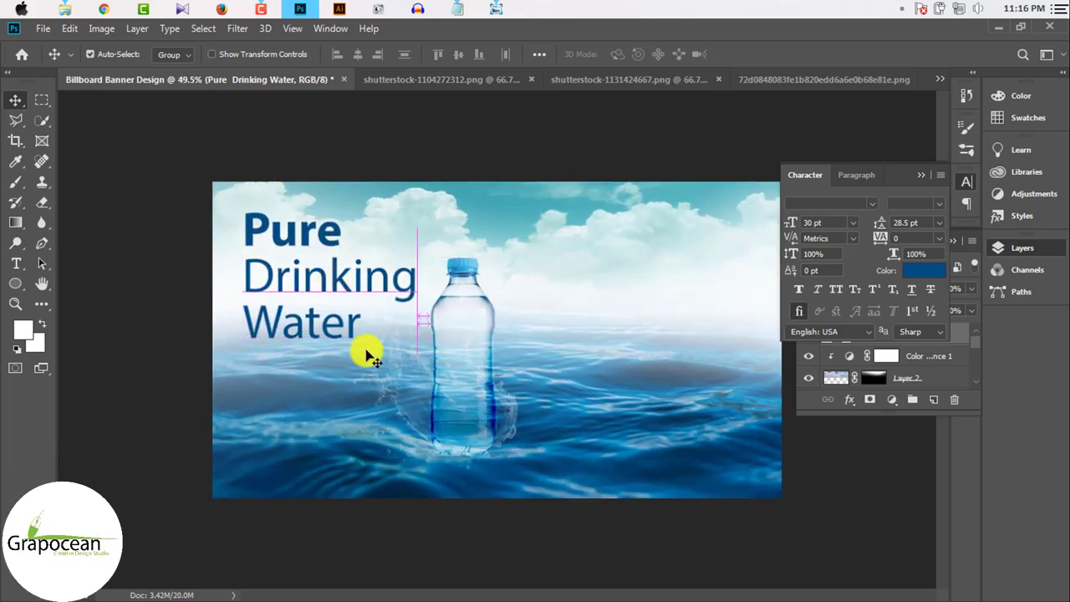
pyautogui.scroll(-2, 368, 355)
pyautogui.scroll(1, 363, 351)
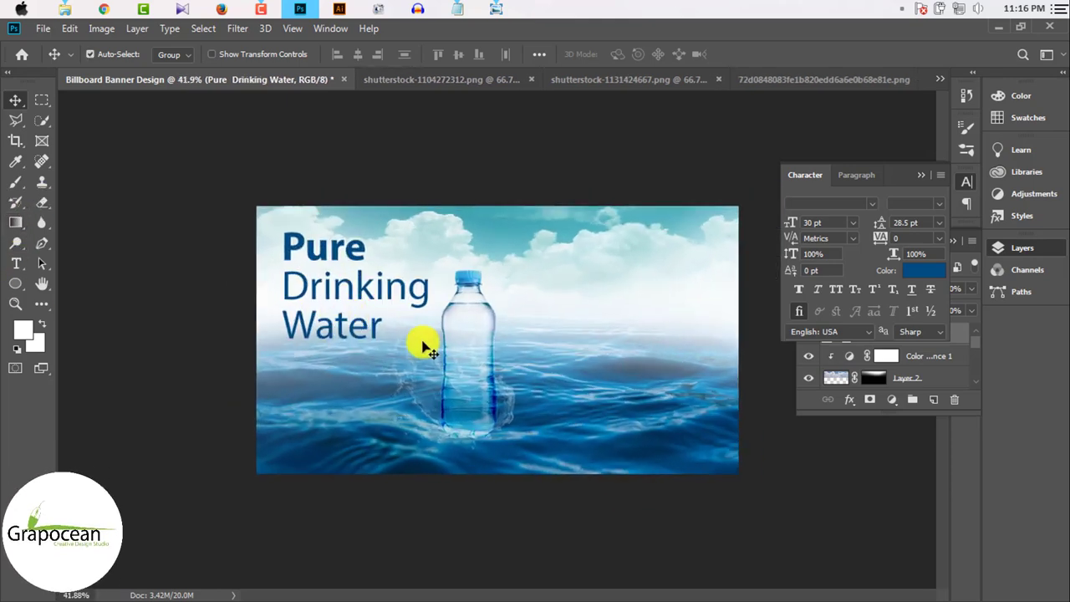
pyautogui.scroll(-2, 442, 359)
pyautogui.scroll(1, 465, 334)
pyautogui.scroll(2, 351, 313)
pyautogui.scroll(1, 351, 313)
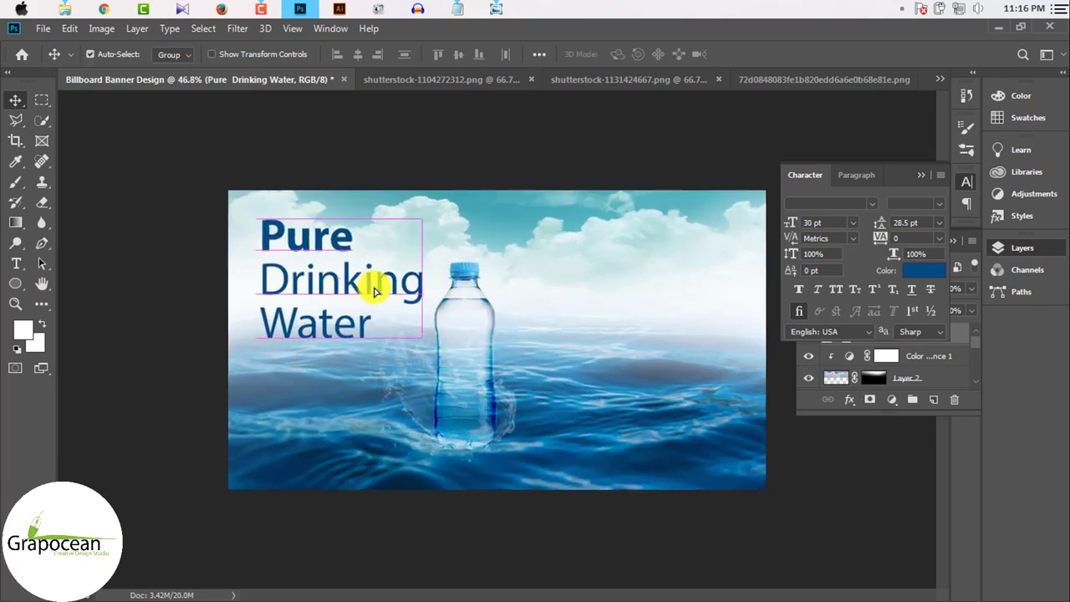
pyautogui.moveTo(473, 368); pyautogui.dragTo(494, 383)
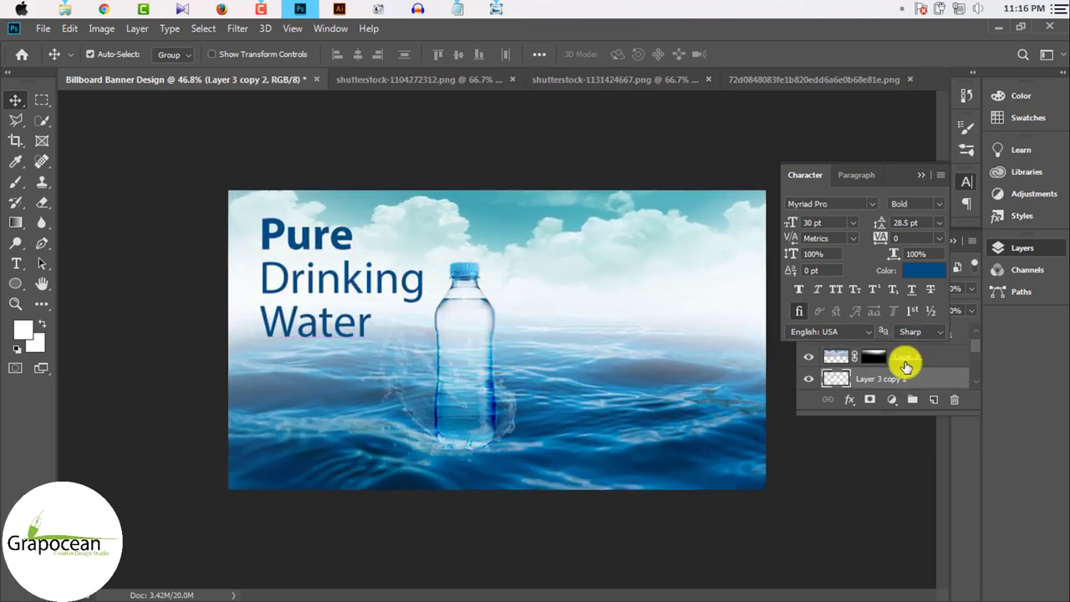
# - Group the three bottle layers and move the Layer 4 splash into Group 1
pyautogui.click(920, 174)
pyautogui.scroll(-2, 888, 357)
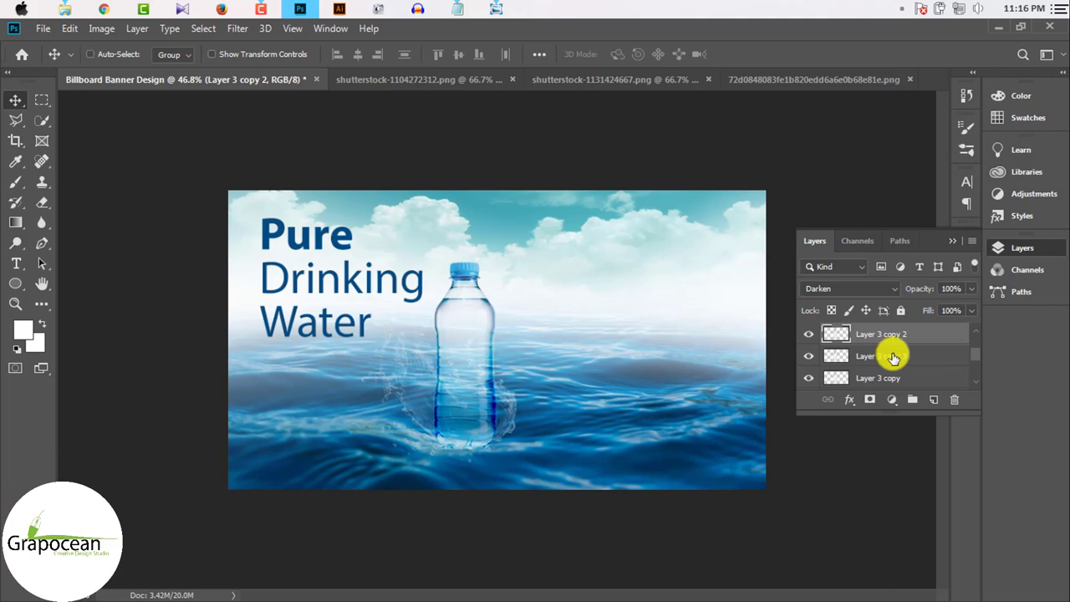
pyautogui.keyDown('shift'); pyautogui.click(903, 381); pyautogui.keyUp('shift')
pyautogui.rightClick(914, 379)
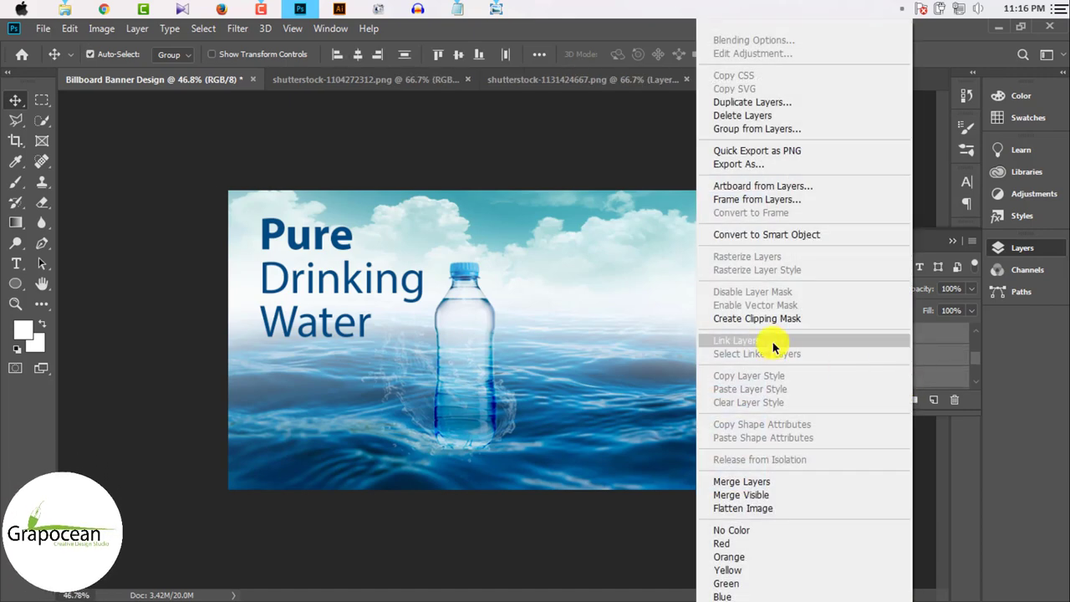
pyautogui.click(931, 406)
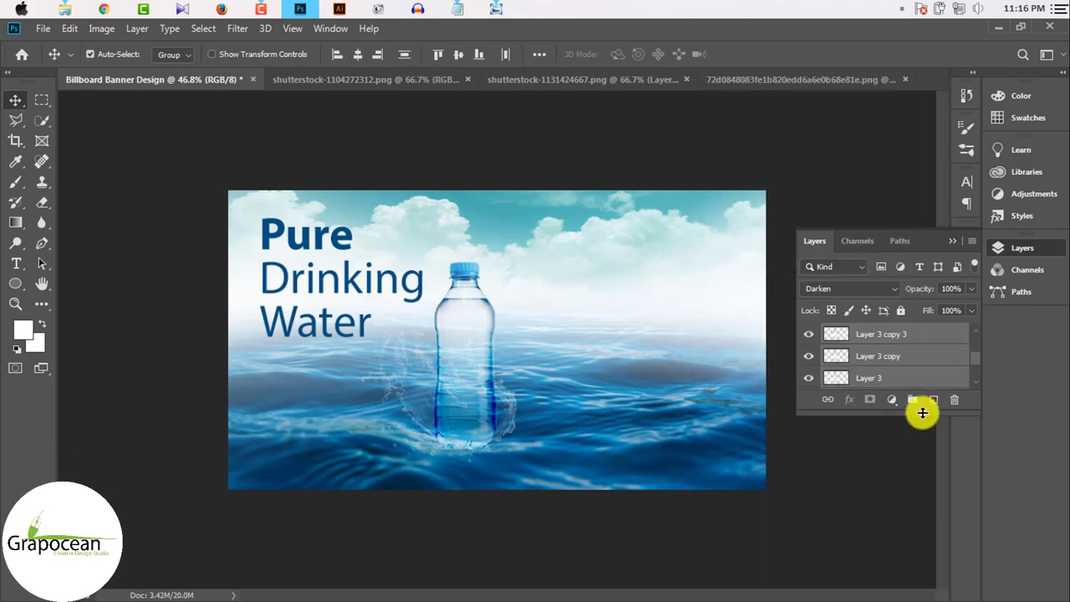
pyautogui.click(912, 400)
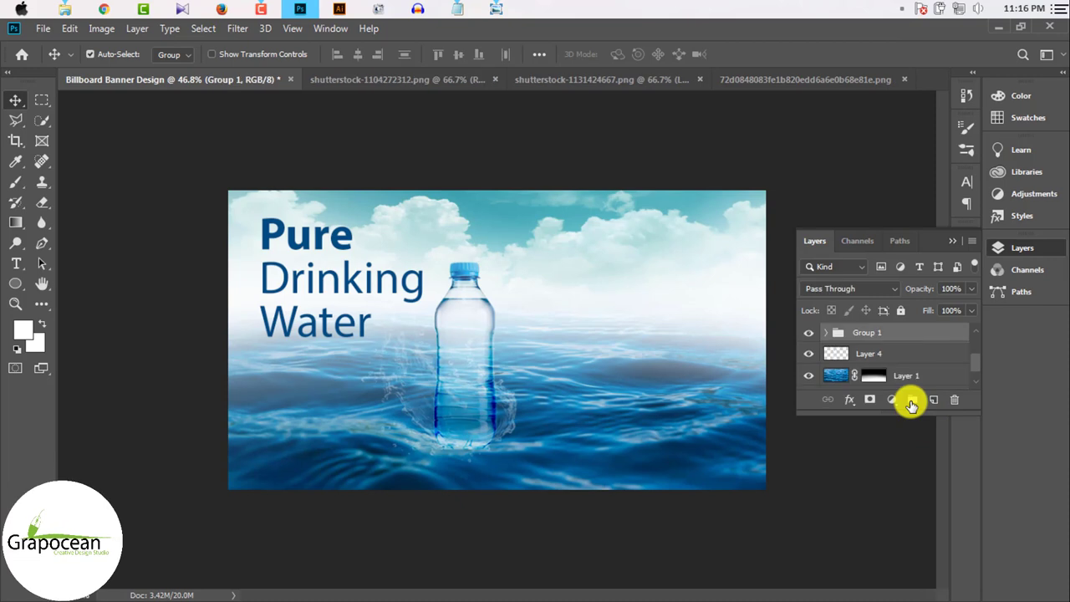
pyautogui.click(808, 356)
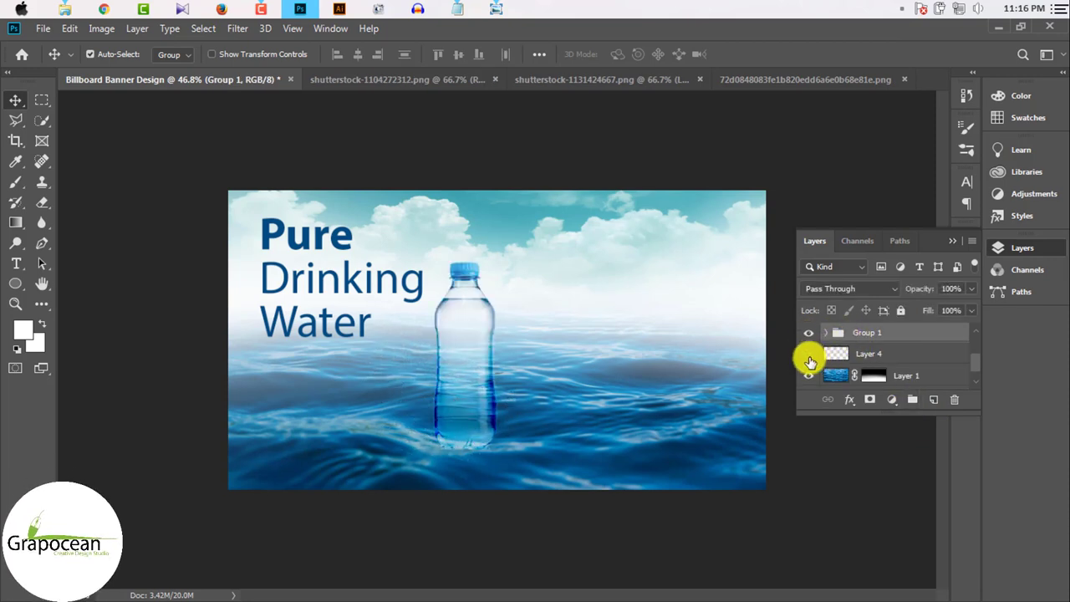
pyautogui.click(836, 357)
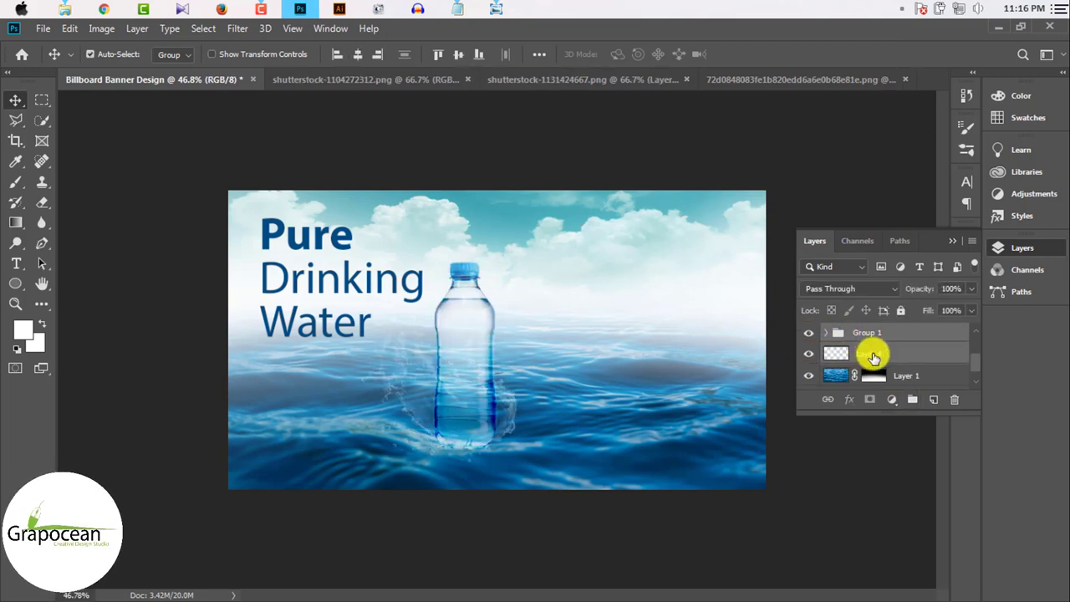
pyautogui.moveTo(879, 334); pyautogui.dragTo(879, 334)
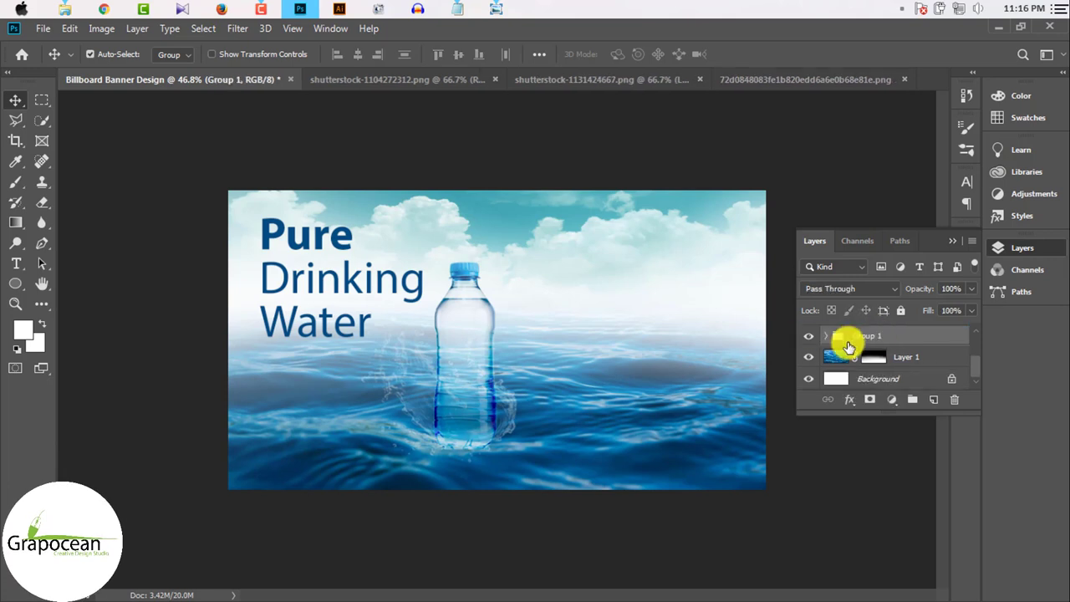
# - Rename the group 'water bottle', move it right toward the centre, and reposition the headline
pyautogui.doubleClick(873, 336)
pyautogui.press('BackSpace')
pyautogui.press('BackSpace')
pyautogui.press('BackSpace')
pyautogui.write('bot')
pyautogui.press('Return')
pyautogui.moveTo(473, 422); pyautogui.dragTo(525, 418)
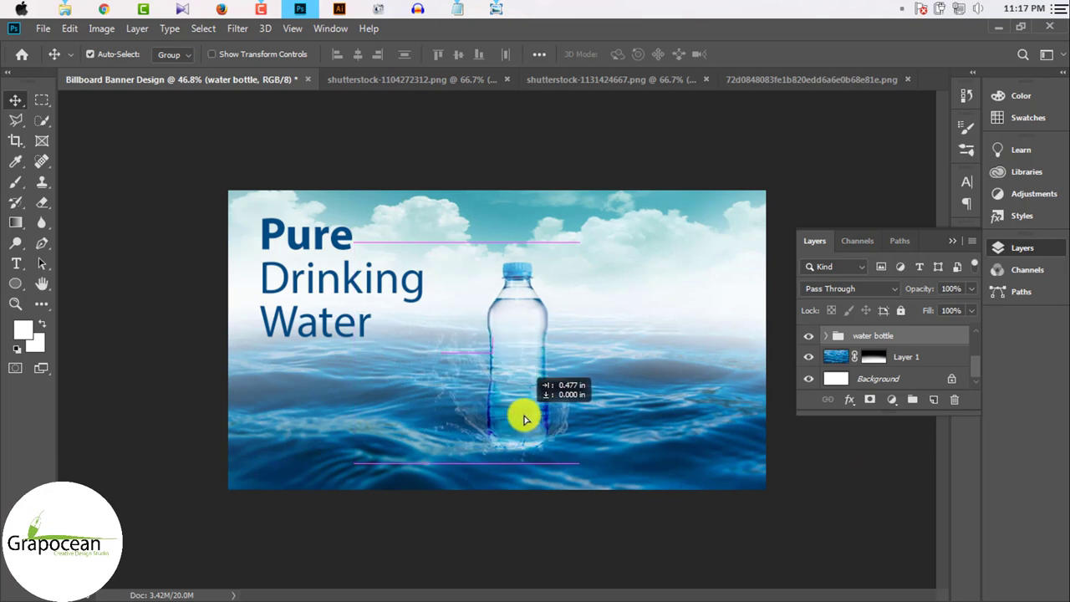
pyautogui.moveTo(377, 297)
pyautogui.mouseDown()
pyautogui.moveTo(376, 309)
pyautogui.moveTo(229, 296)
pyautogui.mouseUp()
# - Set 'Drinking Water' to 24 pt and increase the line spacing between Drinking and Water
pyautogui.click(16, 262)
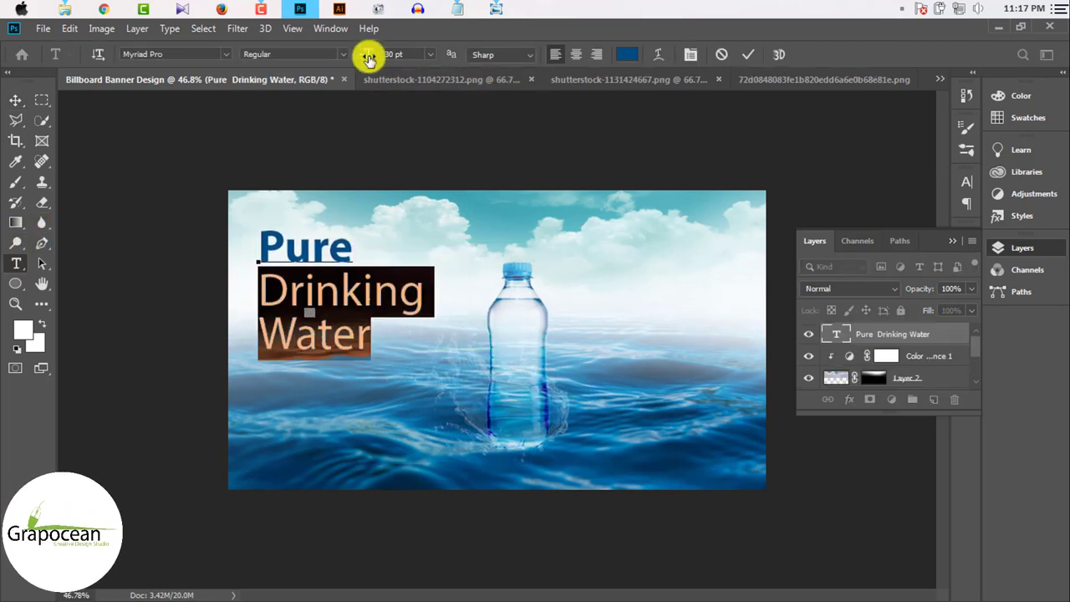
pyautogui.click(429, 54)
pyautogui.click(422, 194)
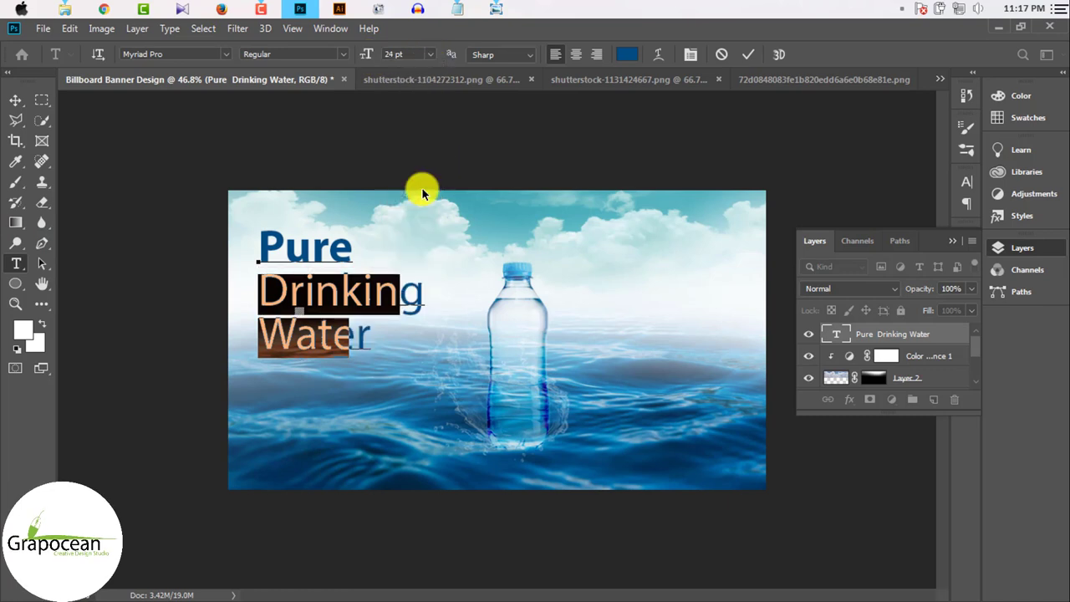
pyautogui.click(15, 99)
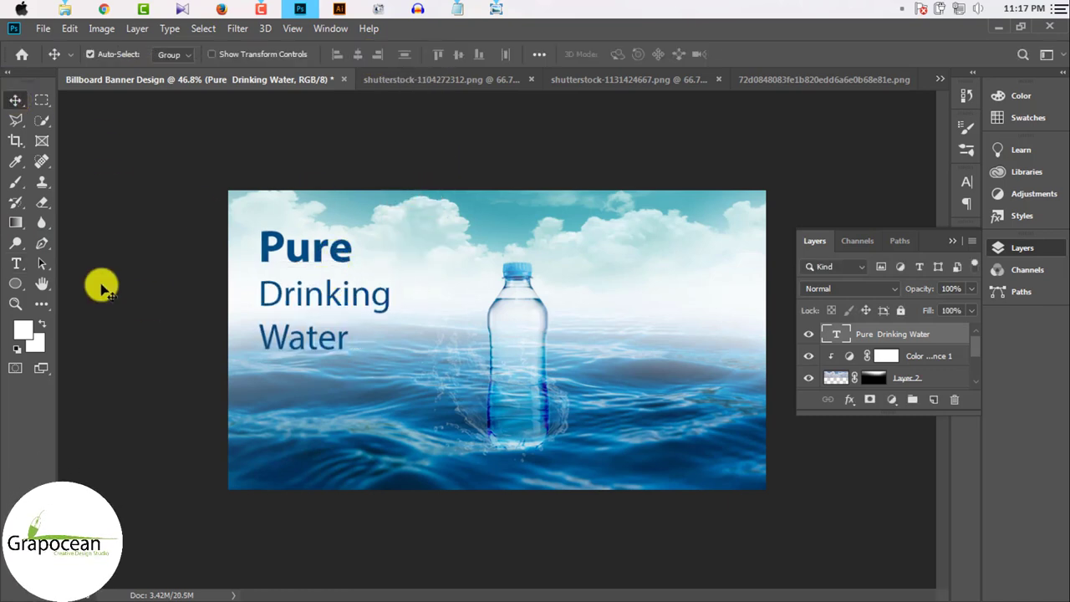
pyautogui.click(15, 262)
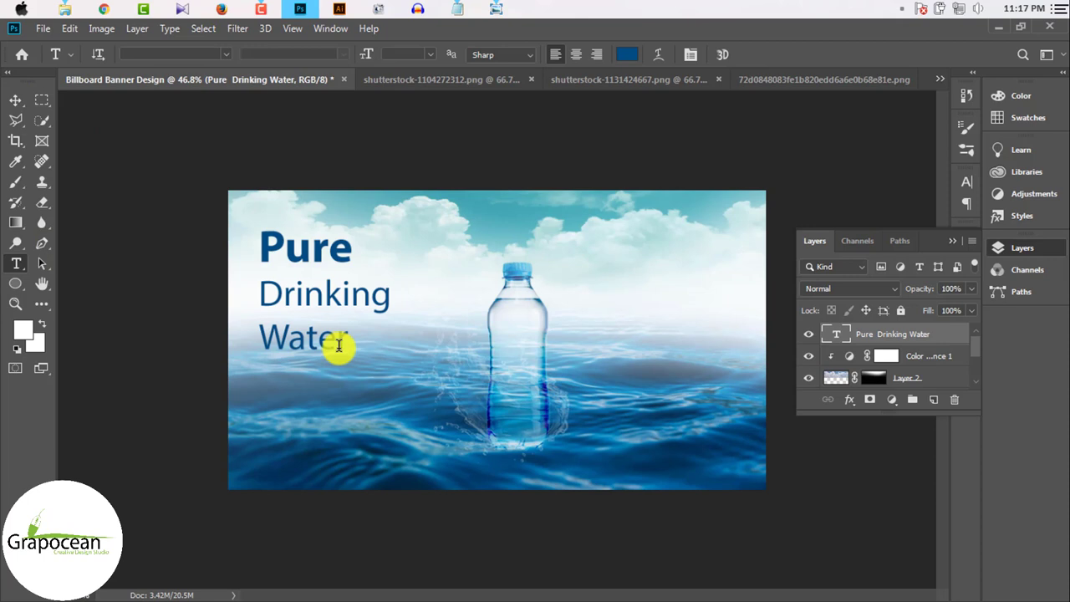
pyautogui.keyDown('shift'); pyautogui.click(254, 302); pyautogui.keyUp('shift')
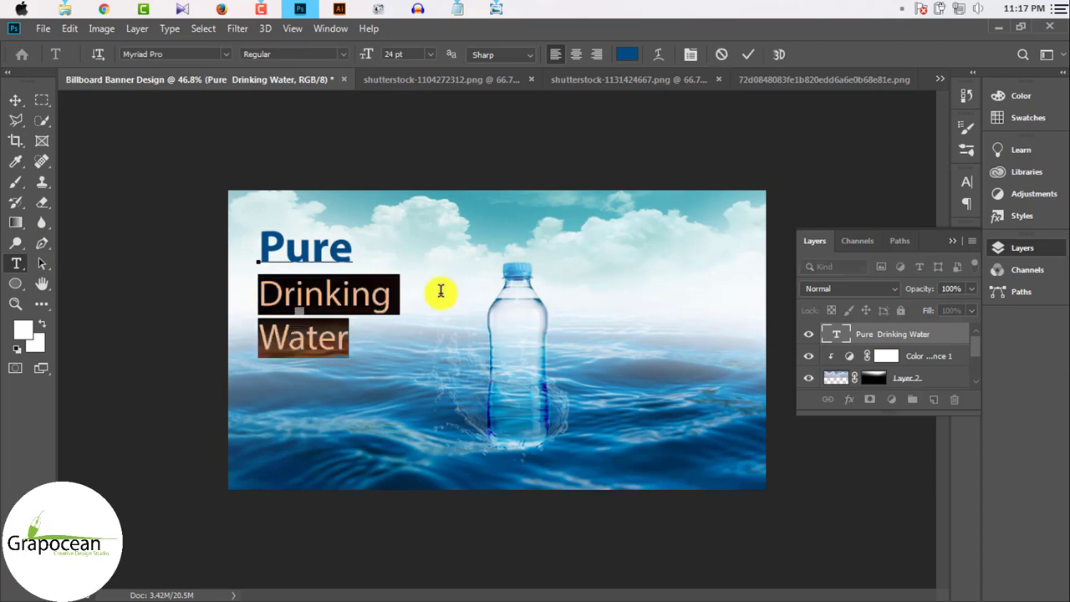
pyautogui.click(967, 180)
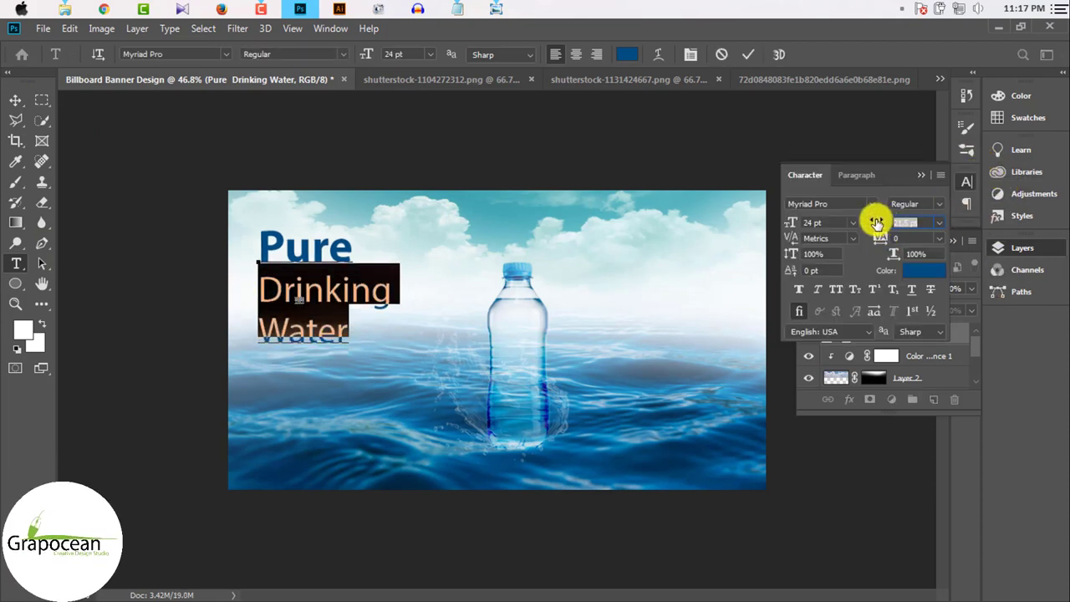
pyautogui.moveTo(876, 223); pyautogui.dragTo(879, 223)
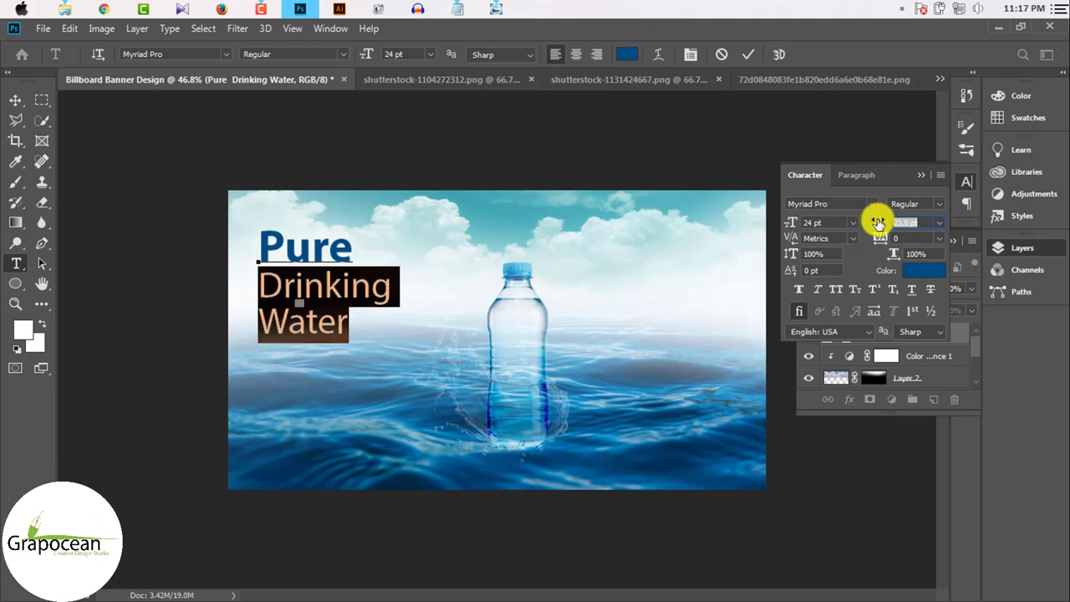
pyautogui.click(16, 99)
# - Change the size of 'Pure' and move the headline into the upper-left sky
pyautogui.scroll(-3, 406, 346)
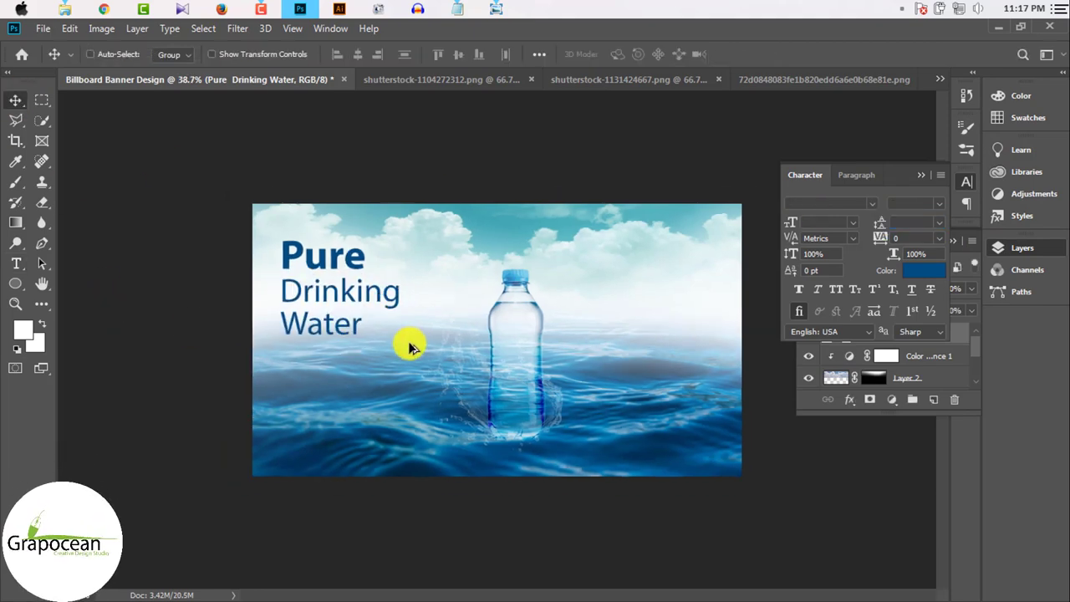
pyautogui.scroll(-2, 409, 346)
pyautogui.scroll(2, 410, 347)
pyautogui.scroll(2, 418, 346)
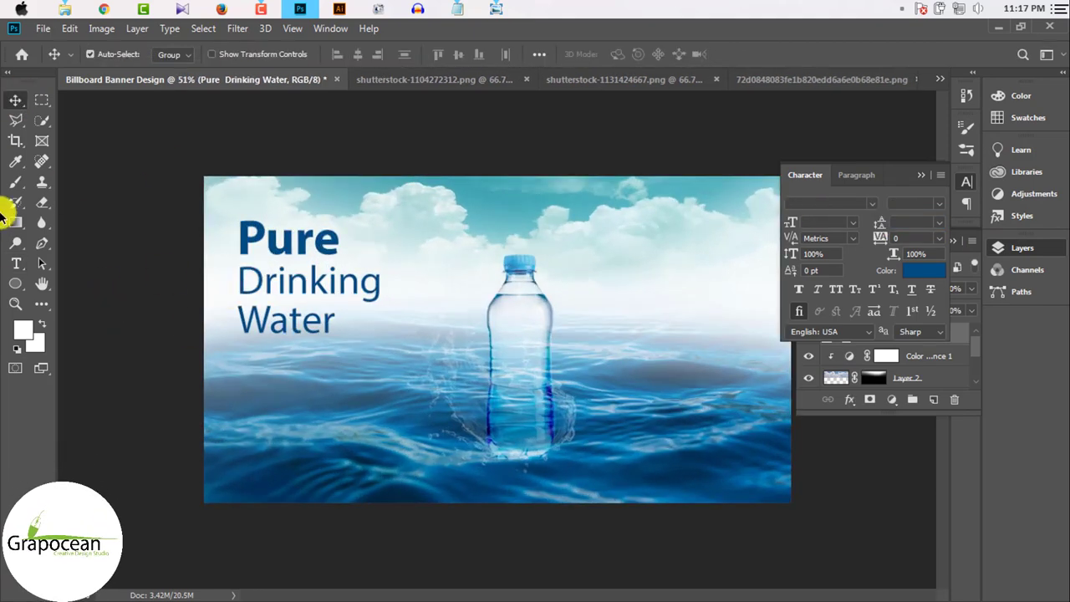
pyautogui.click(16, 263)
pyautogui.moveTo(379, 247); pyautogui.dragTo(381, 246)
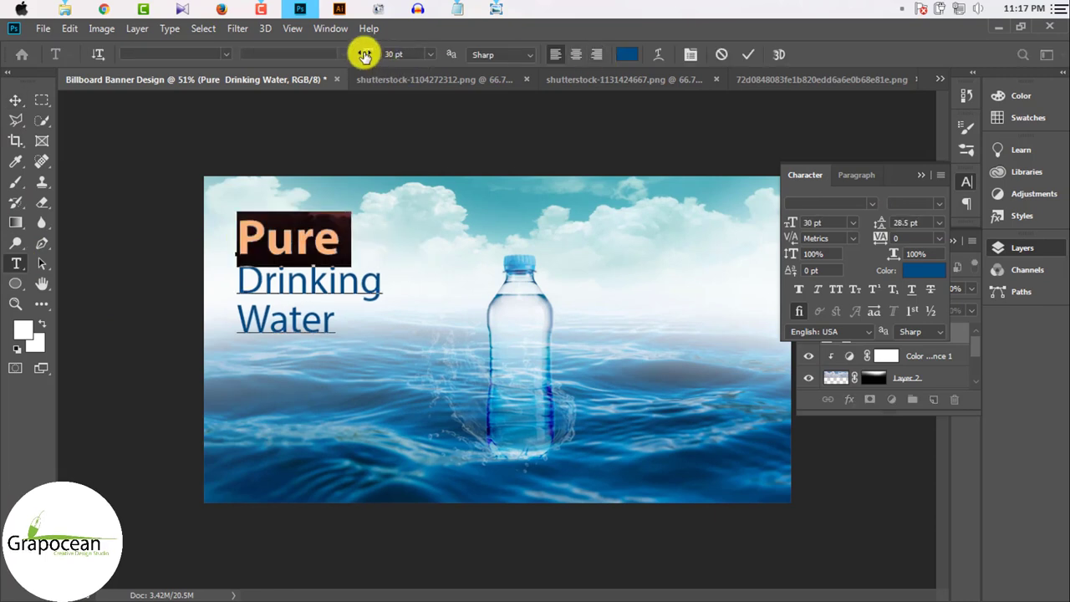
pyautogui.moveTo(365, 55); pyautogui.dragTo(363, 55)
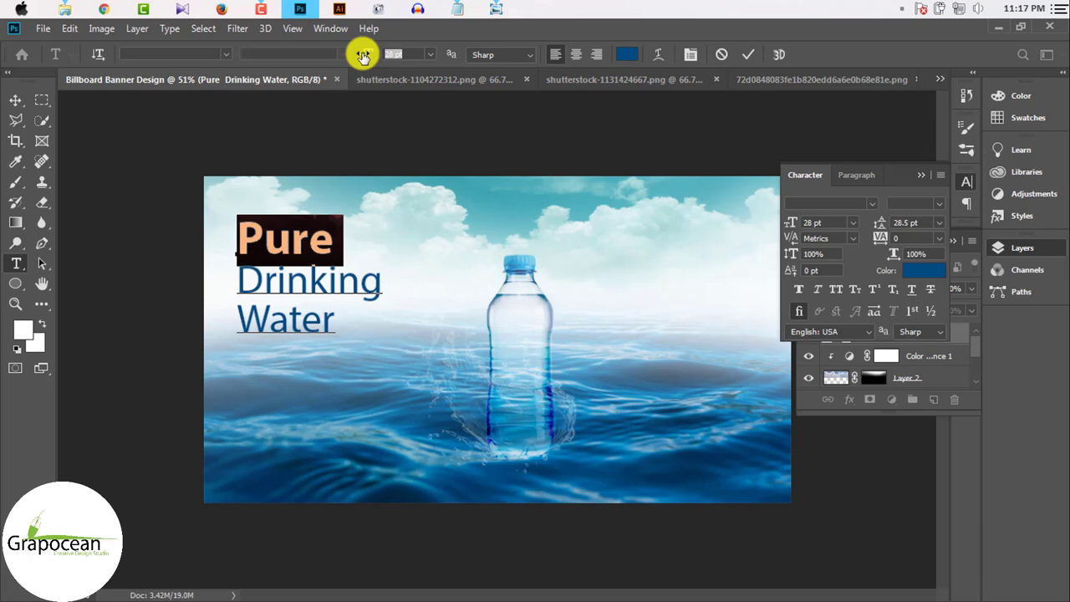
pyautogui.click(21, 100)
pyautogui.scroll(-3, 335, 318)
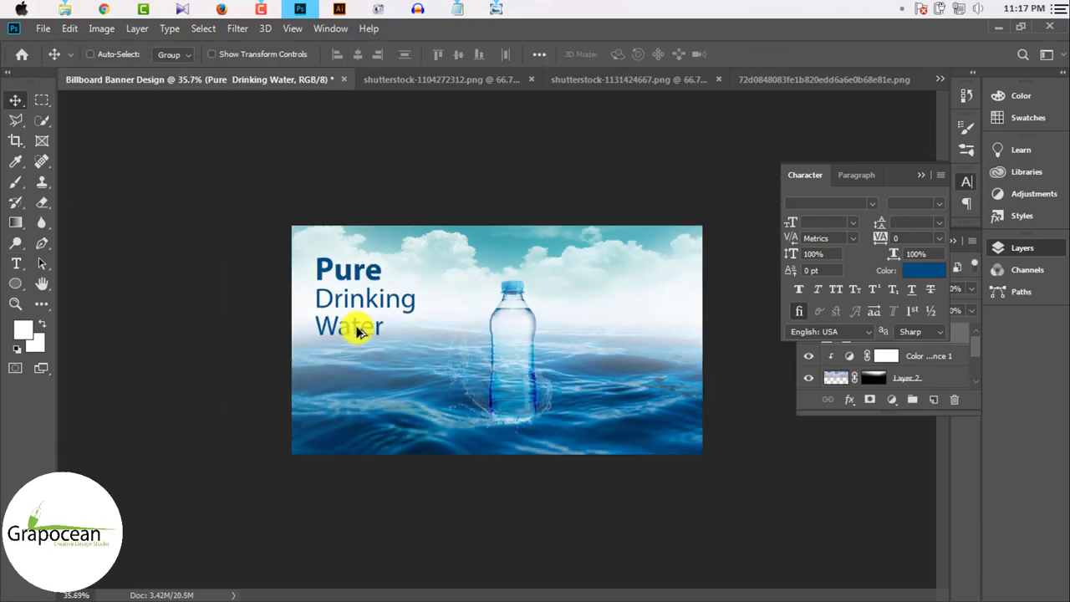
pyautogui.scroll(-1, 353, 327)
pyautogui.scroll(2, 443, 315)
pyautogui.moveTo(365, 296); pyautogui.dragTo(178, 314)
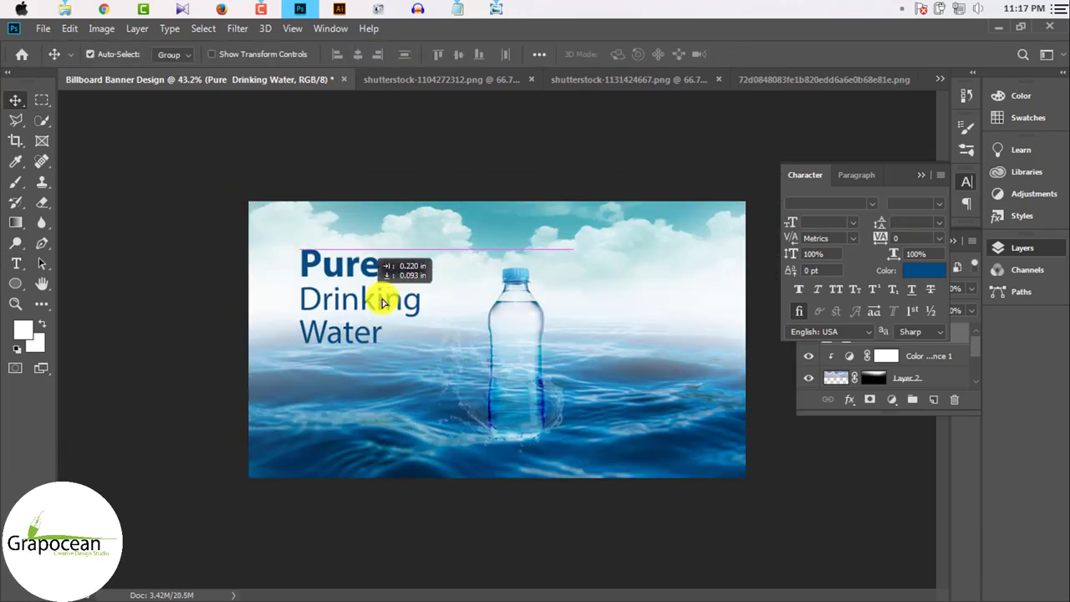
# - Reduce the line spacing above 'Water' in the Character panel
pyautogui.click(23, 265)
pyautogui.moveTo(373, 327); pyautogui.dragTo(282, 327)
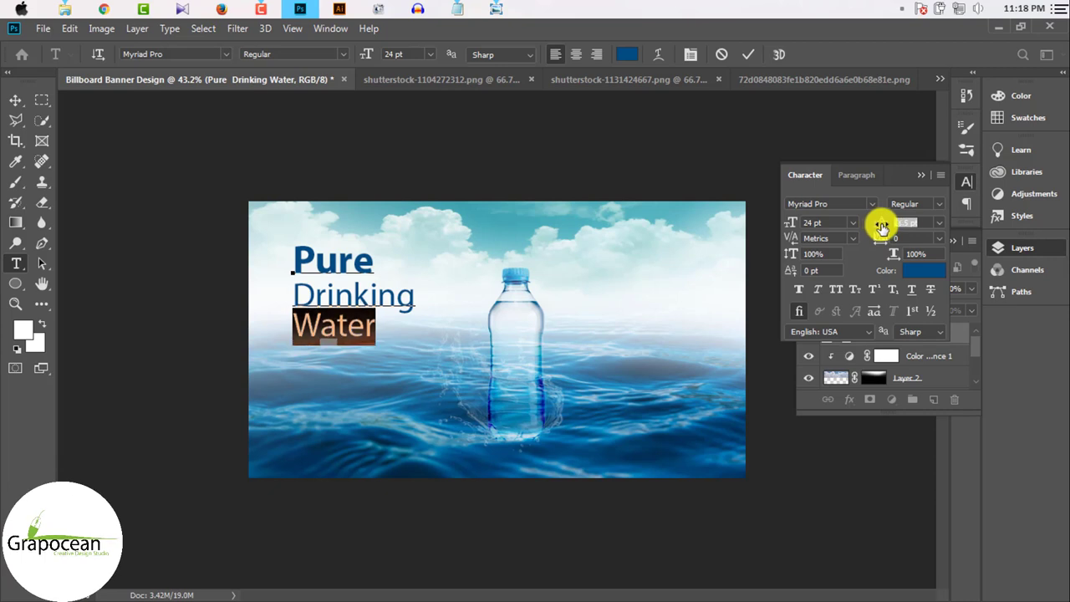
pyautogui.press('Down')
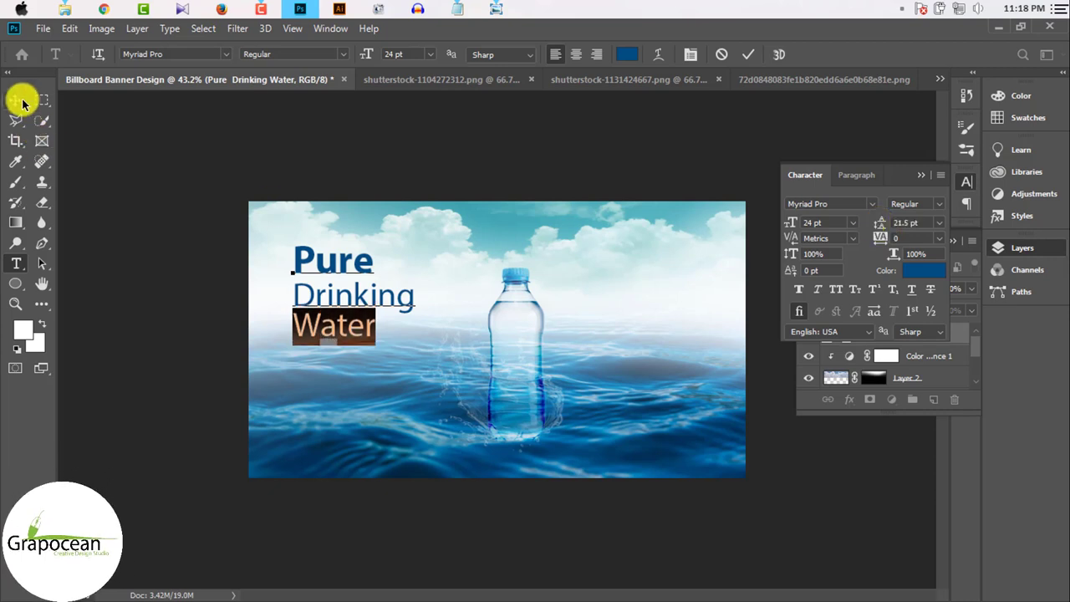
pyautogui.click(23, 101)
# - Edit the word 'Water' so the headline ends in lowercase 'water'
pyautogui.scroll(-3, 393, 351)
pyautogui.scroll(2, 405, 334)
pyautogui.scroll(1, 410, 328)
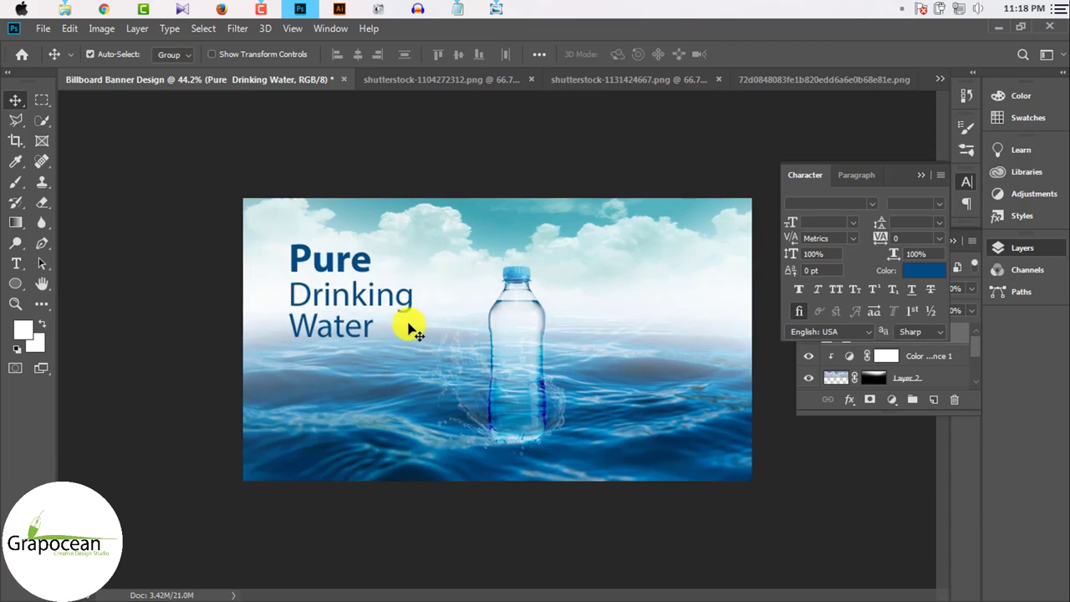
pyautogui.scroll(-1, 358, 347)
pyautogui.scroll(-2, 420, 329)
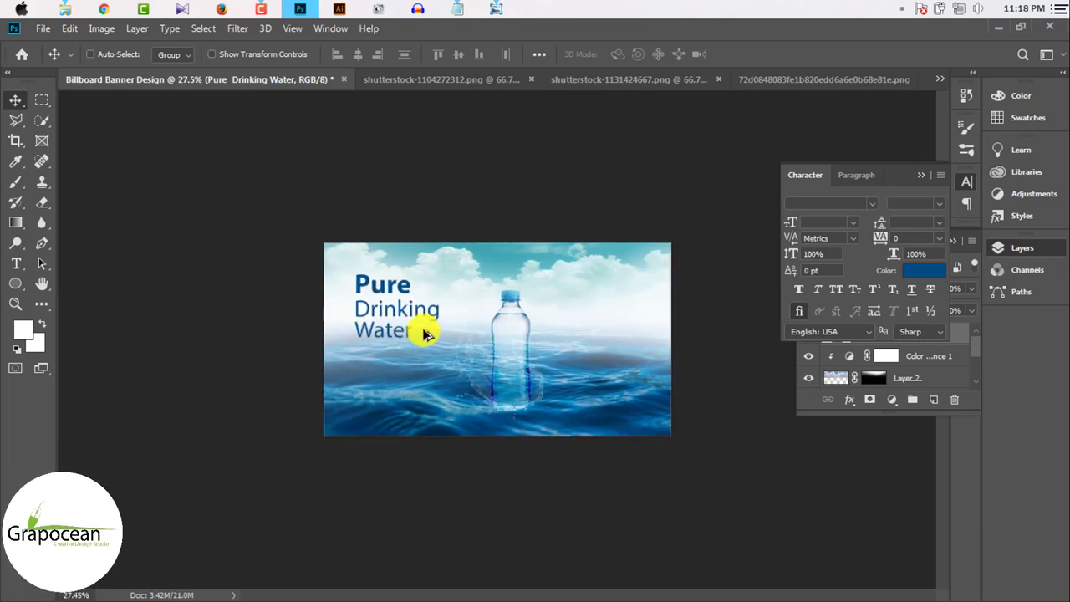
pyautogui.scroll(2, 420, 330)
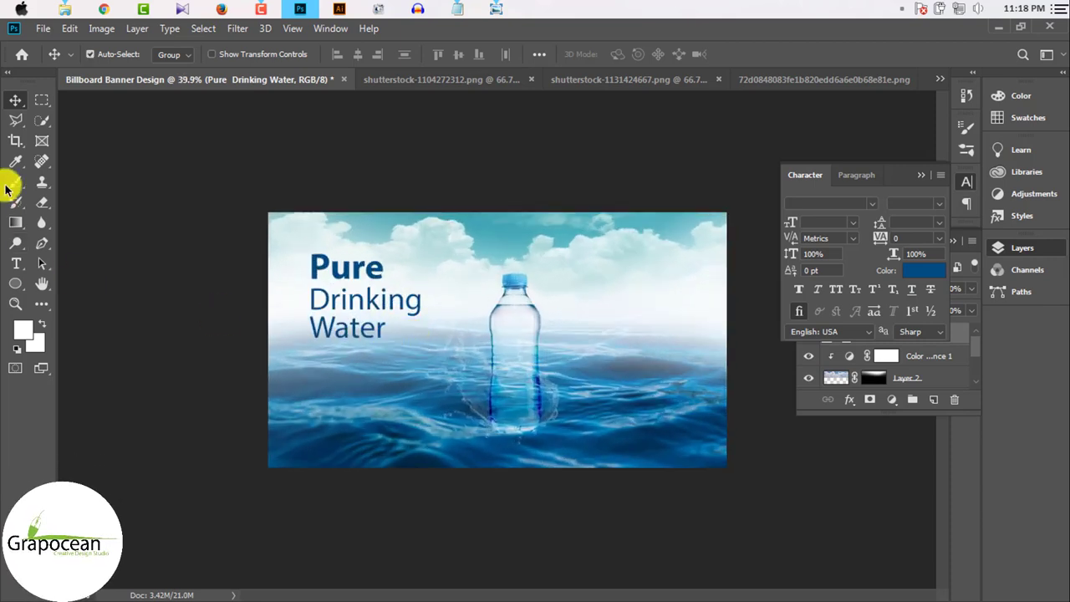
pyautogui.click(26, 261)
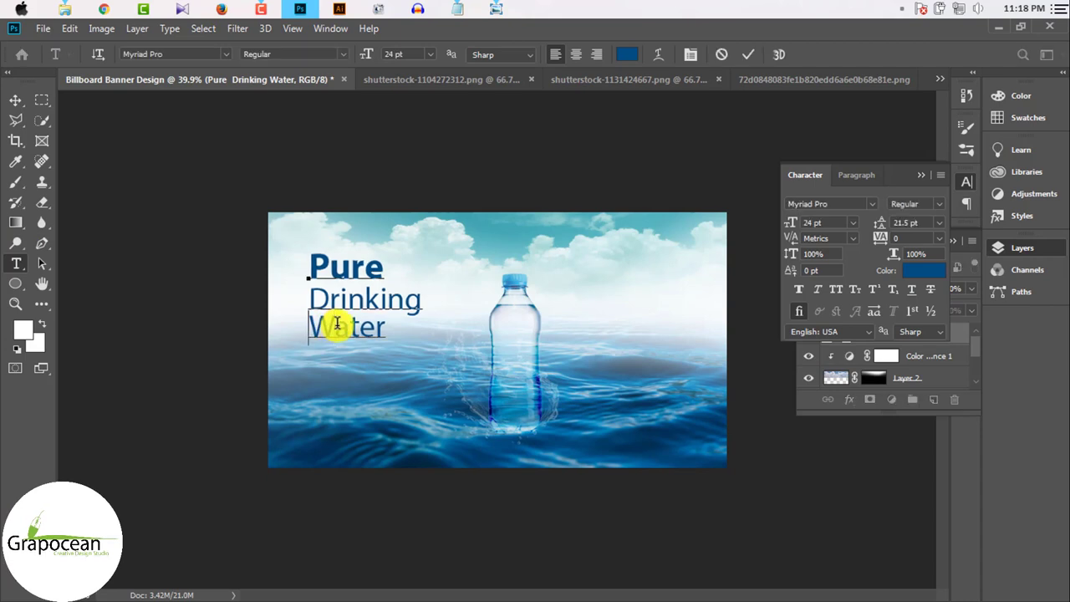
pyautogui.click(348, 327)
pyautogui.write('w')
pyautogui.click(337, 324)
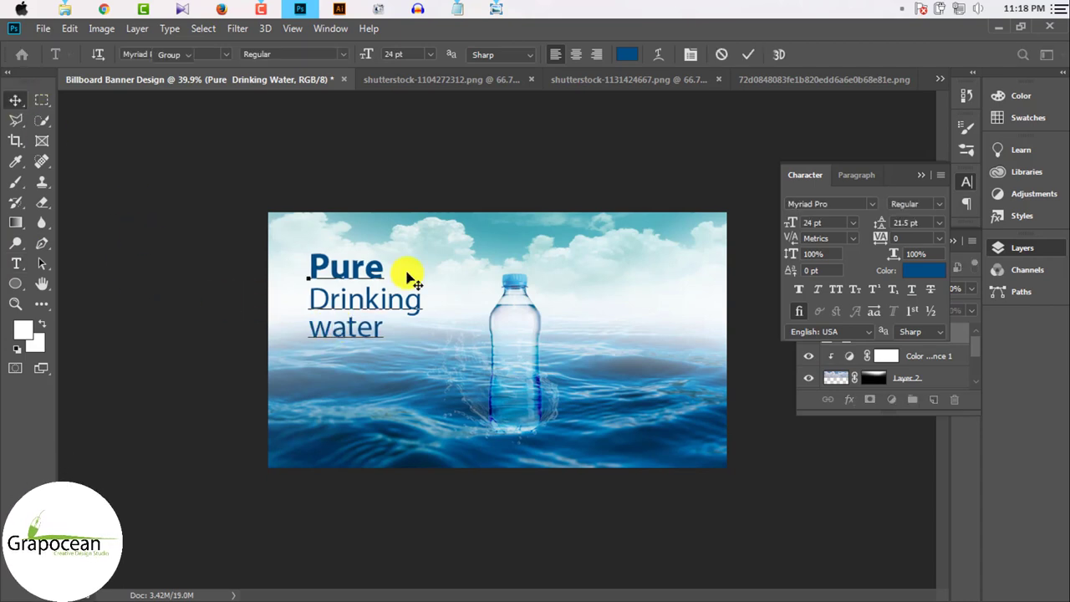
pyautogui.scroll(2, 348, 267)
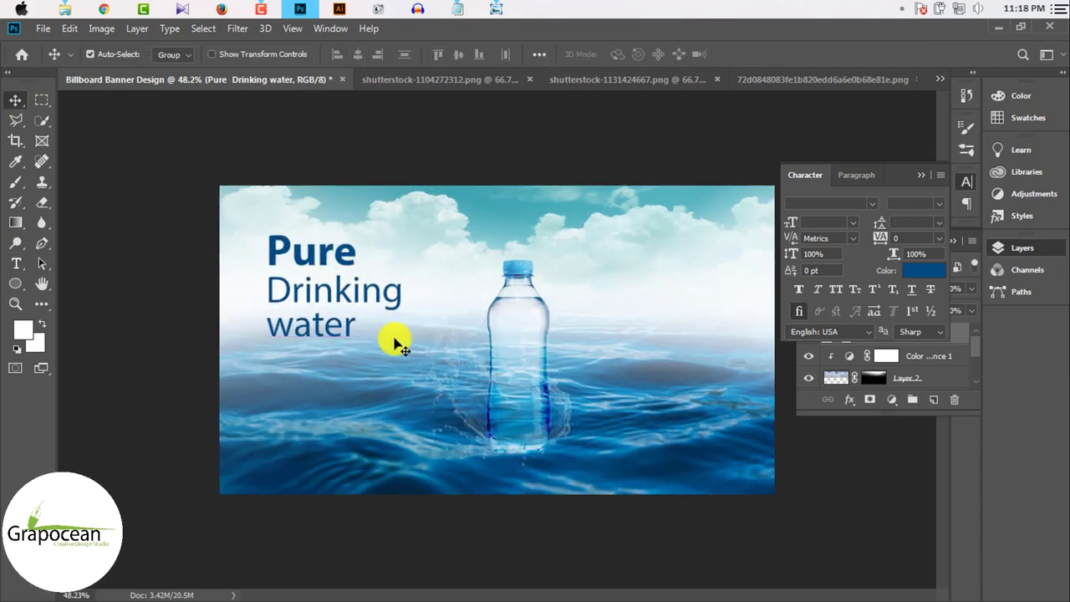
pyautogui.scroll(-2, 402, 347)
# - Shift the headline block slightly right and check the reference photo
pyautogui.moveTo(375, 326)
pyautogui.mouseDown()
pyautogui.moveTo(367, 294)
pyautogui.moveTo(389, 315)
pyautogui.moveTo(389, 306)
pyautogui.mouseUp()
pyautogui.scroll(-1, 411, 359)
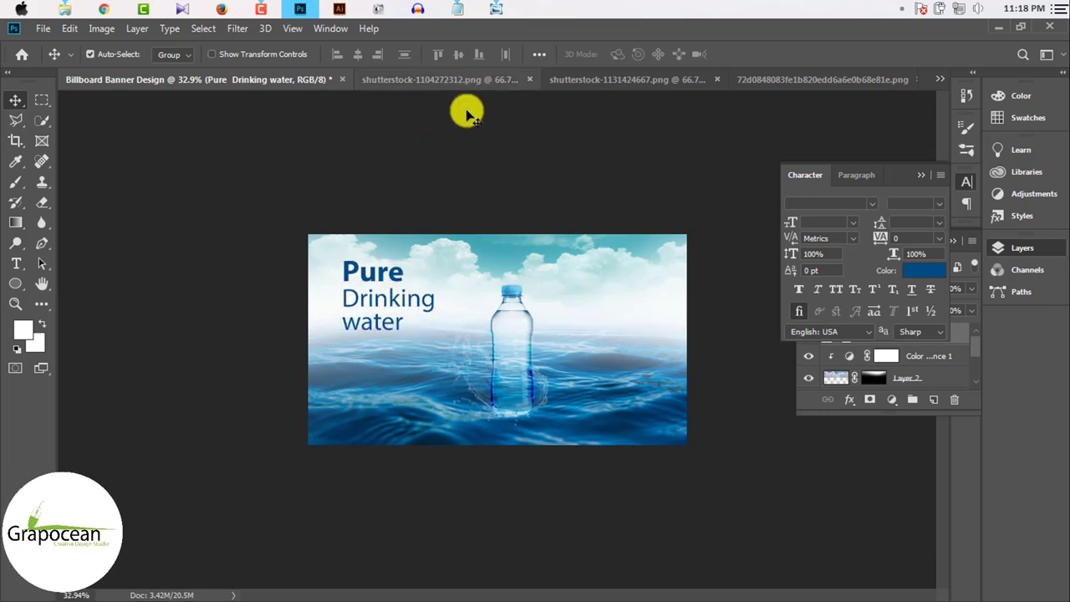
pyautogui.scroll(1, 548, 392)
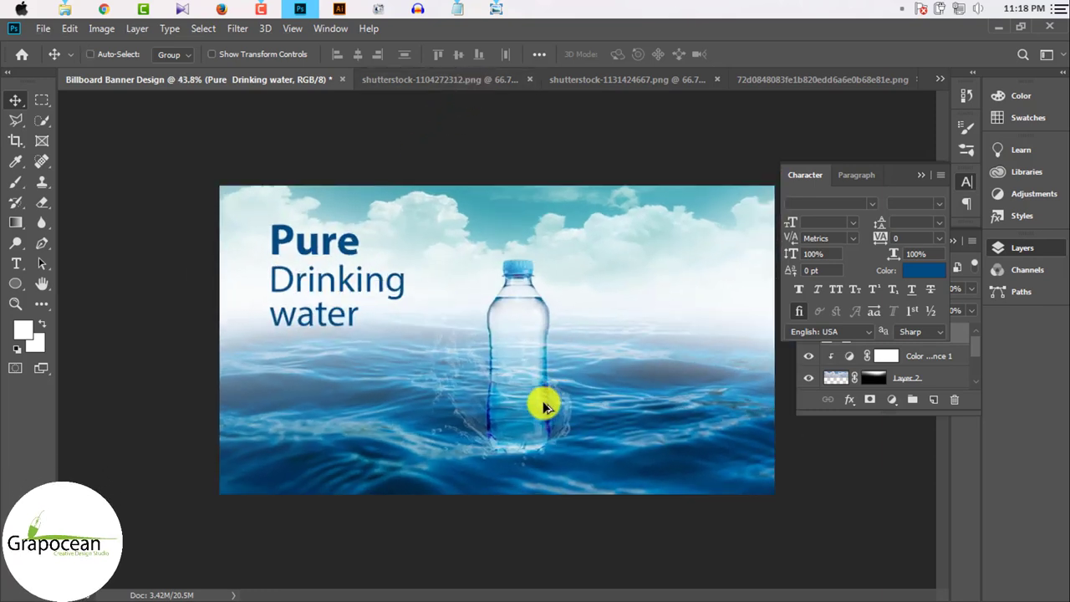
pyautogui.scroll(-1, 543, 407)
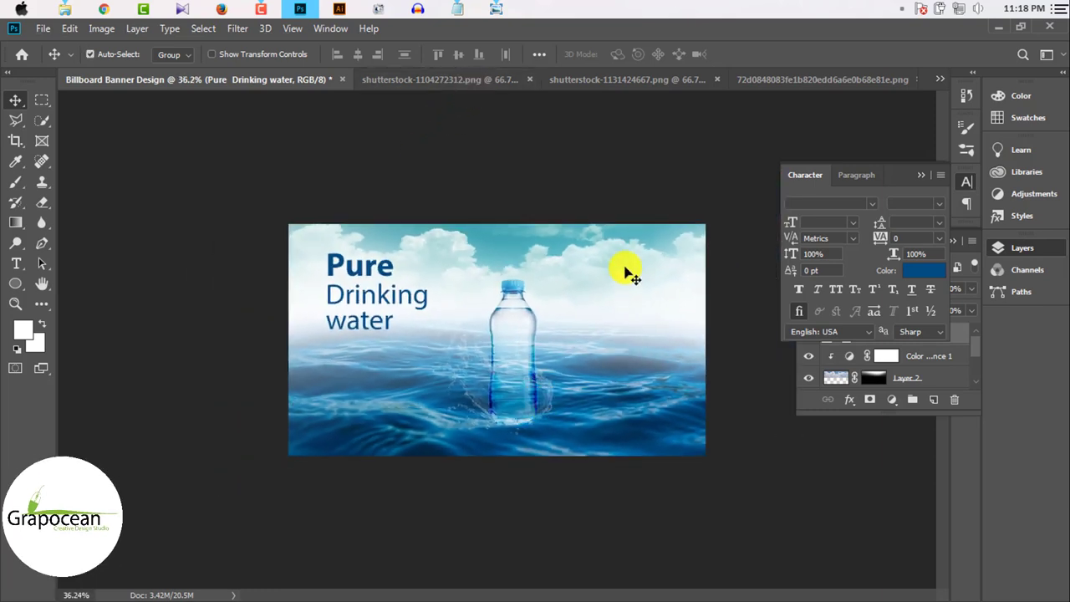
pyautogui.click(496, 9)
pyautogui.click(497, 9)
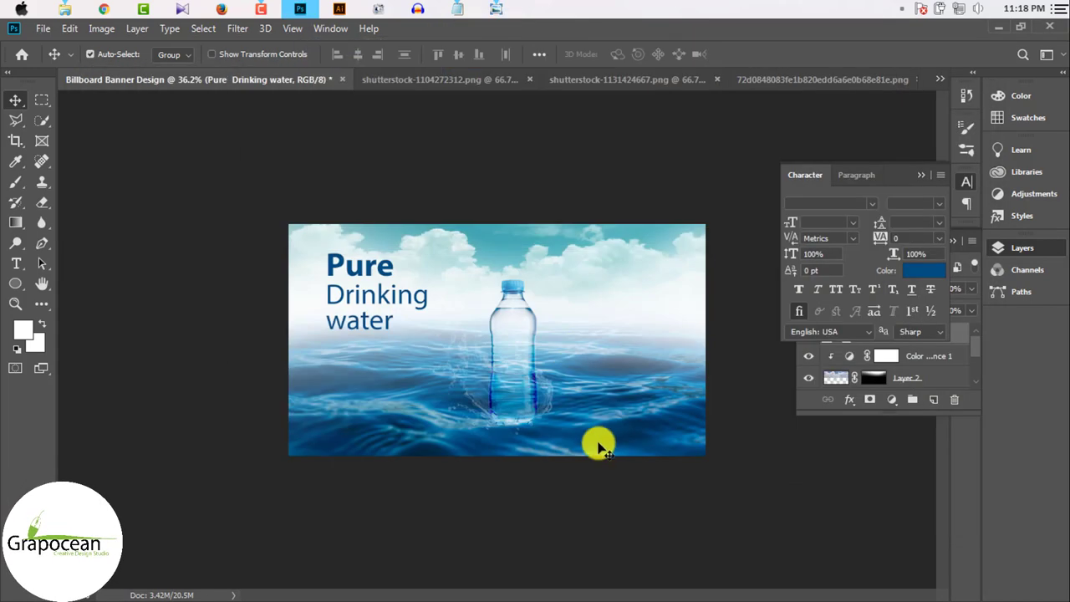
pyautogui.scroll(2, 536, 407)
# - Centre the water bottle group on the banner and lower the headline slightly
pyautogui.moveTo(530, 410); pyautogui.dragTo(495, 416)
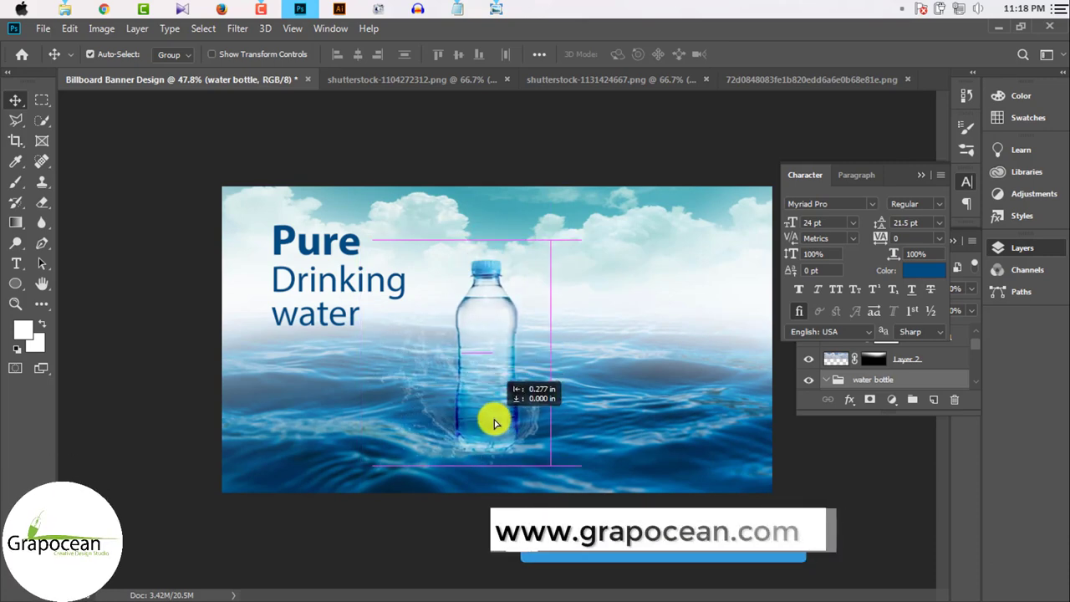
pyautogui.moveTo(495, 417); pyautogui.dragTo(497, 420)
pyautogui.scroll(-2, 497, 422)
pyautogui.scroll(-1, 518, 428)
pyautogui.scroll(2, 518, 428)
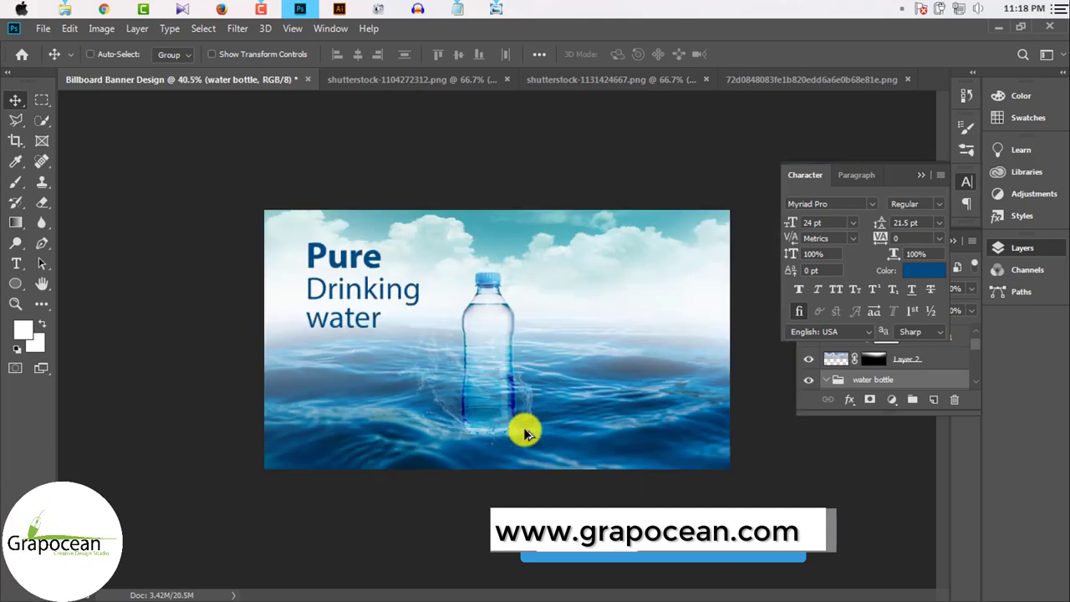
pyautogui.scroll(-2, 518, 428)
pyautogui.scroll(1, 445, 372)
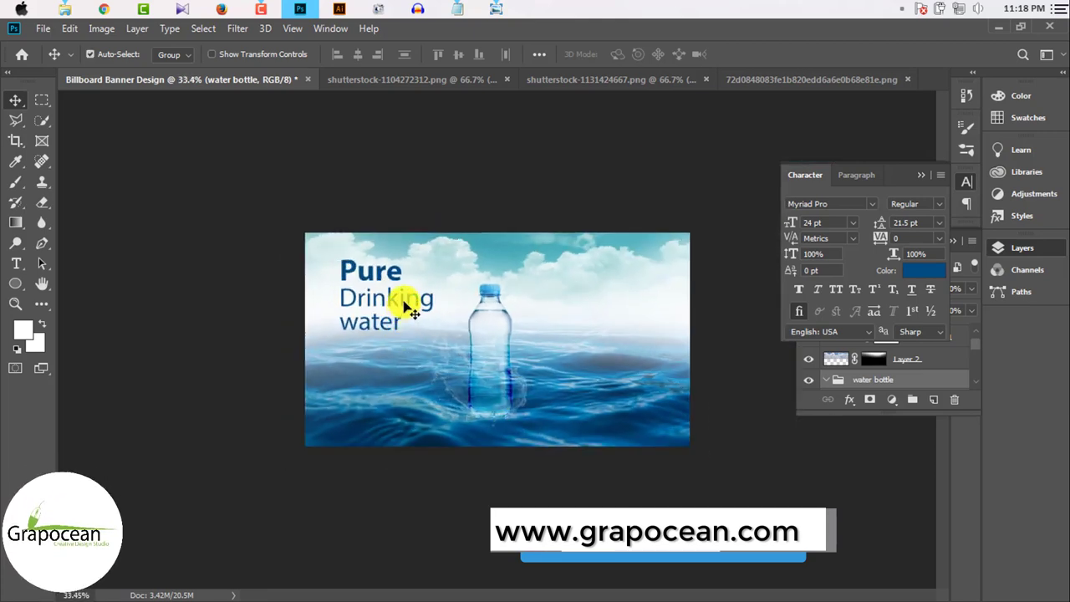
pyautogui.moveTo(394, 304); pyautogui.dragTo(382, 318)
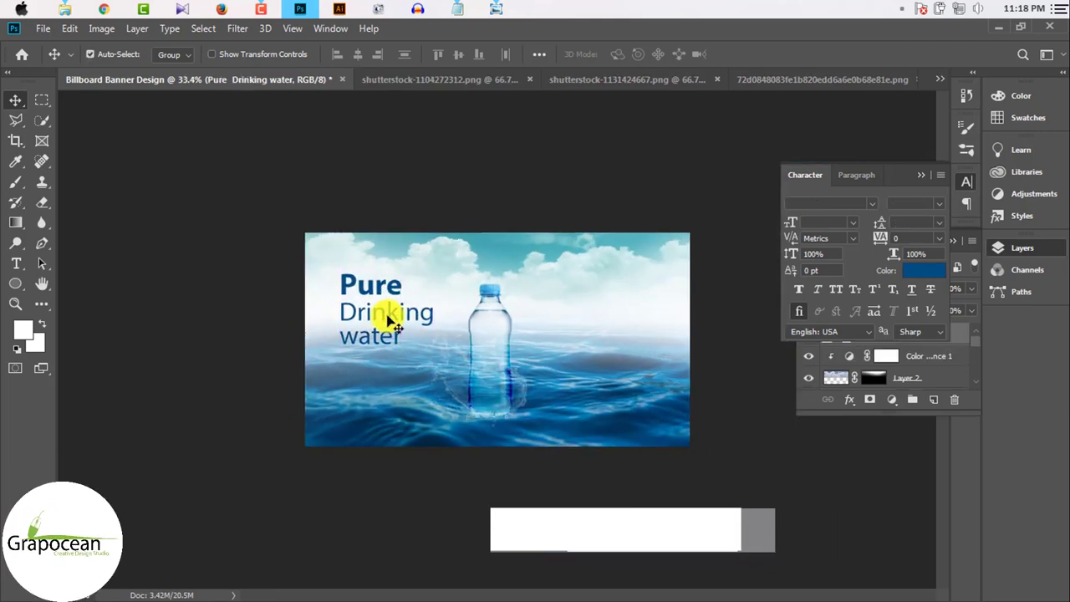
# - Try scaling the headline, discard the transform, and nudge it slightly up and left
pyautogui.hotkey('ctrl', 't')
pyautogui.moveTo(434, 346); pyautogui.dragTo(448, 366)
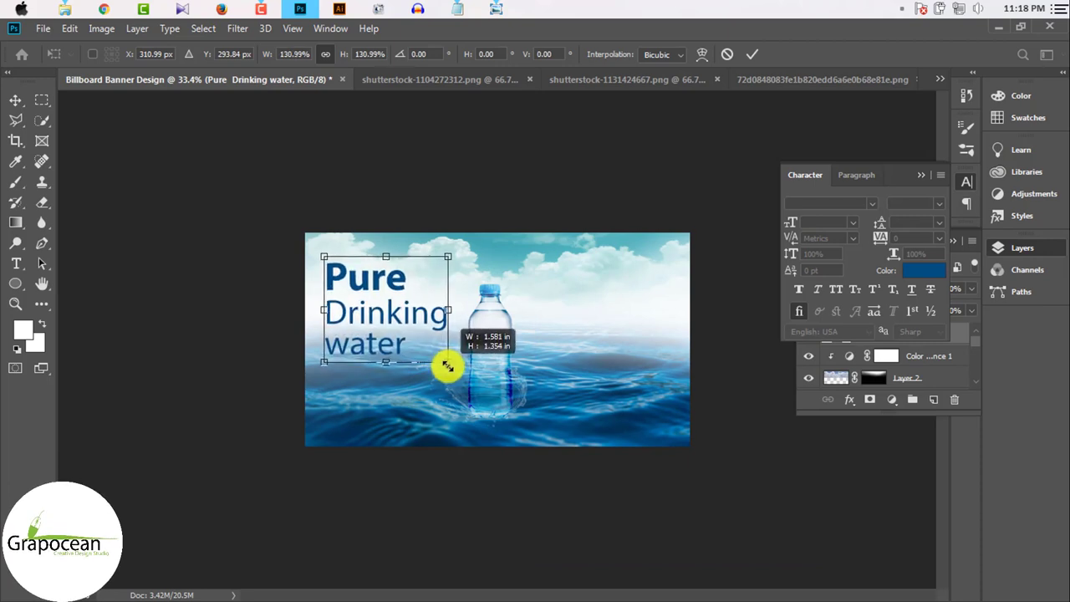
pyautogui.moveTo(405, 321); pyautogui.dragTo(404, 309)
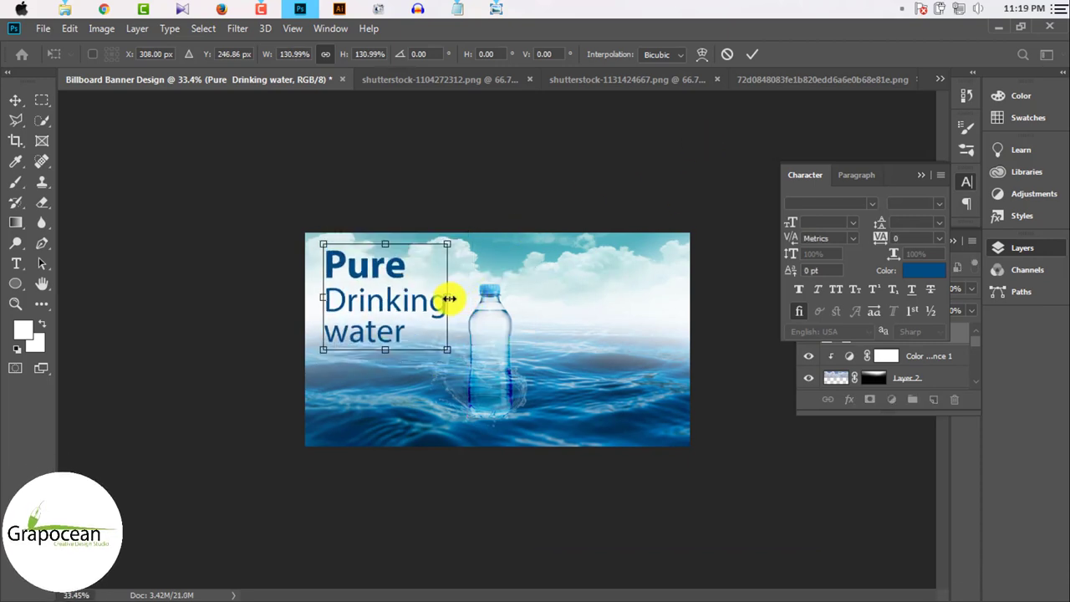
pyautogui.moveTo(453, 296); pyautogui.dragTo(472, 296)
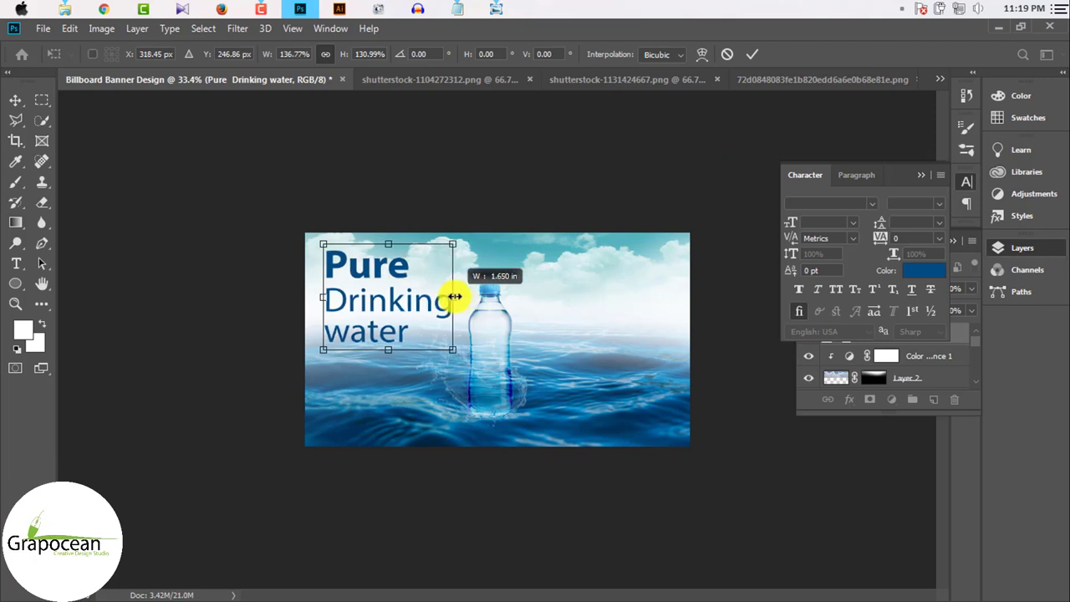
pyautogui.click(726, 54)
pyautogui.scroll(3, 451, 363)
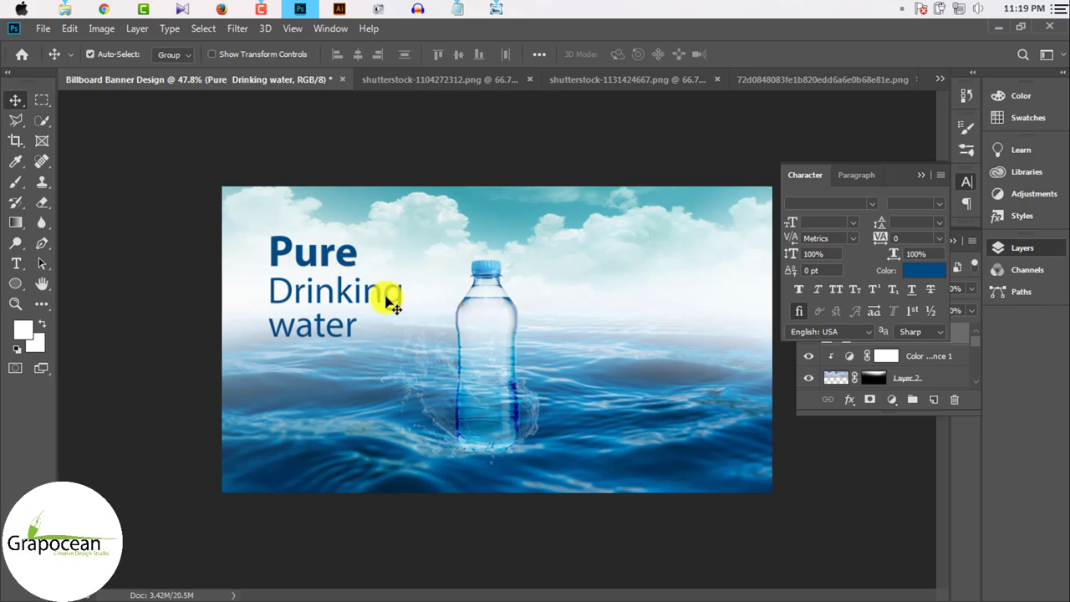
pyautogui.moveTo(354, 290); pyautogui.dragTo(352, 280)
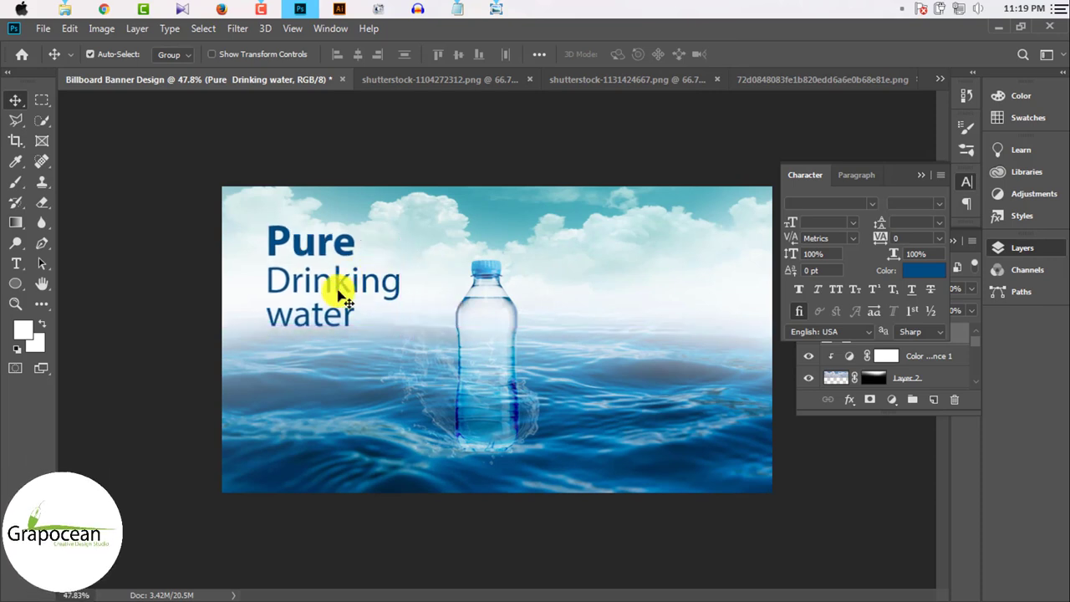
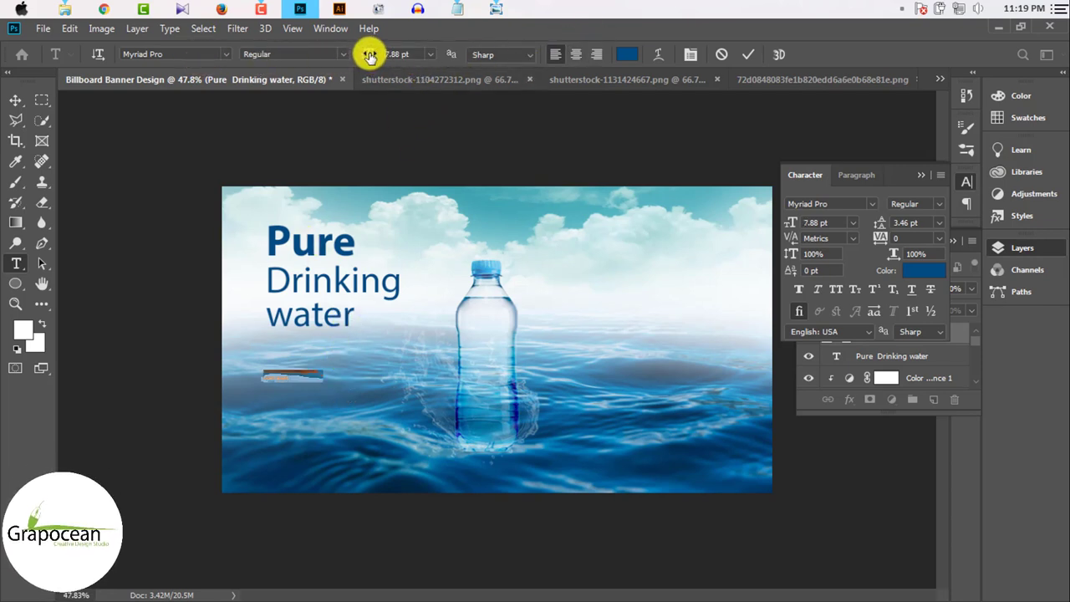
# - Resize the Lorem Ipsum line to 19.88 pt and start retyping it as '100% Mineral'
pyautogui.moveTo(366, 55); pyautogui.dragTo(377, 52)
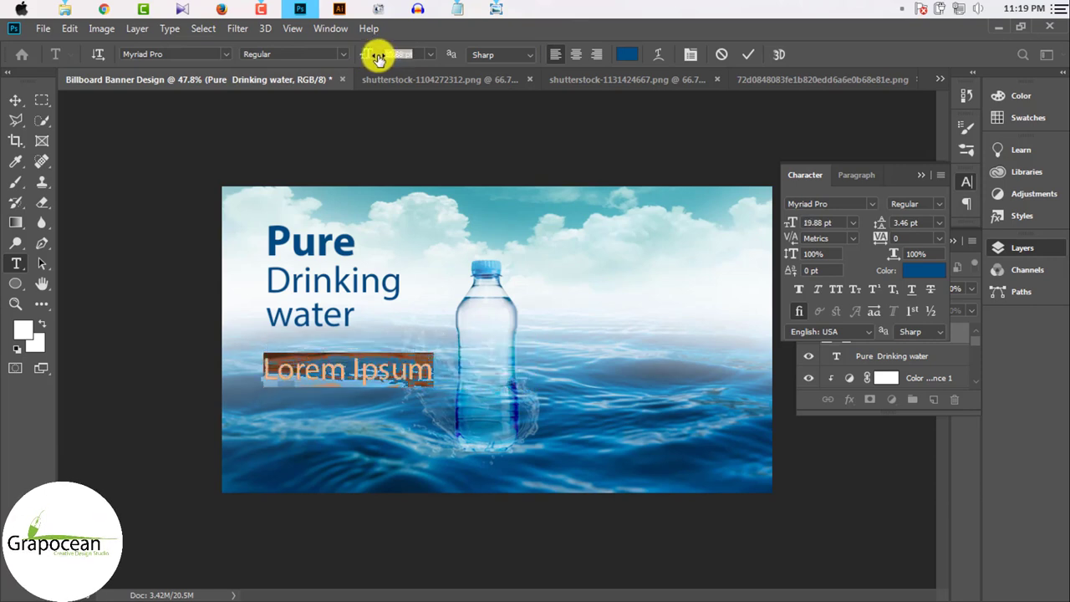
pyautogui.click(15, 100)
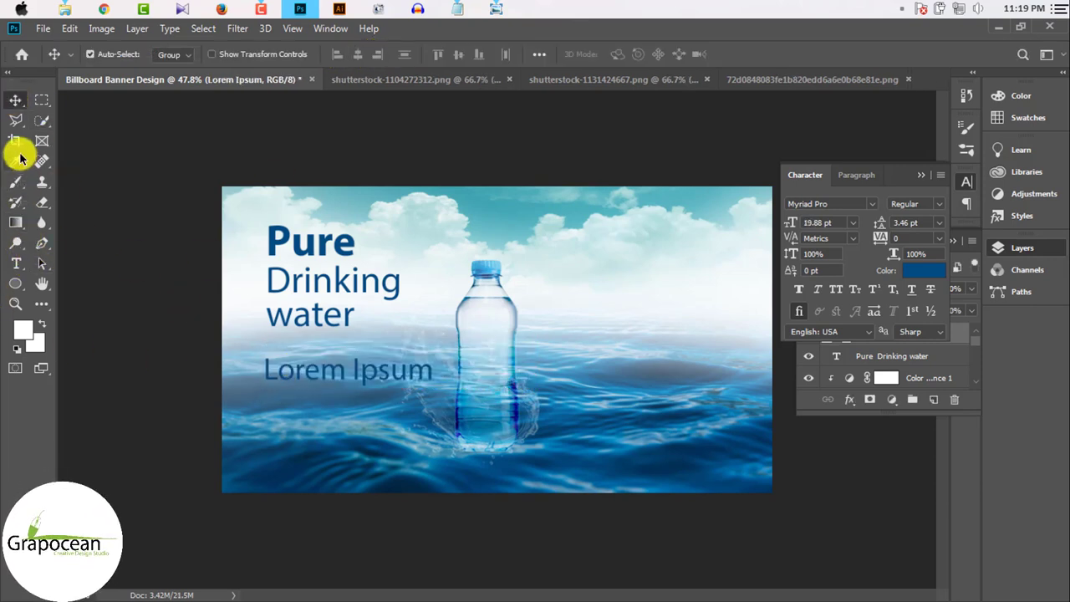
pyautogui.click(29, 263)
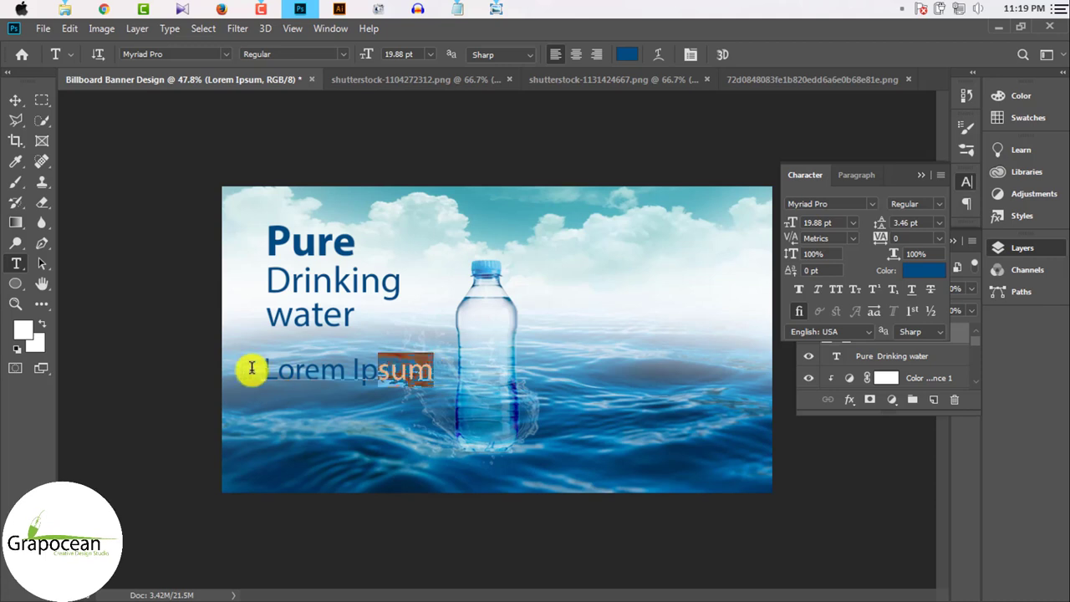
pyautogui.moveTo(250, 368); pyautogui.dragTo(244, 369)
pyautogui.press('BackSpace')
pyautogui.write('00%')
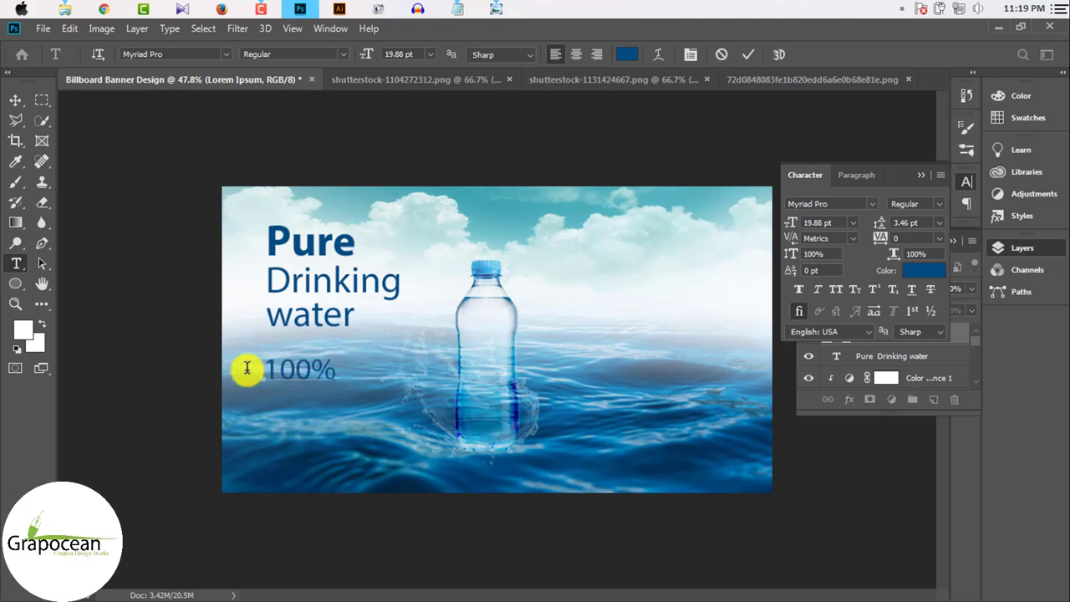
pyautogui.write(' minu')
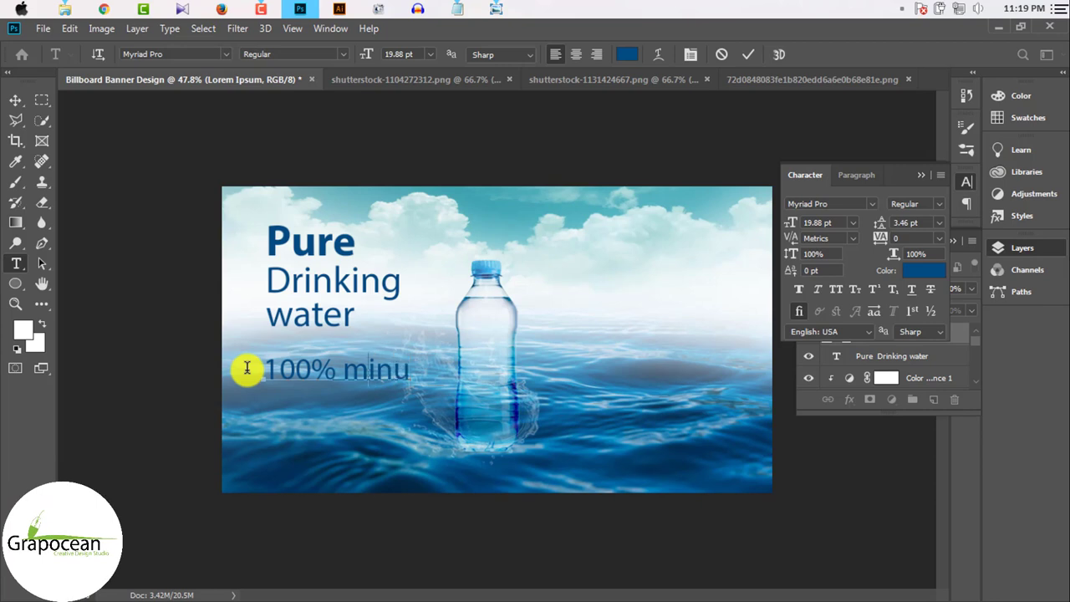
pyautogui.click(248, 368)
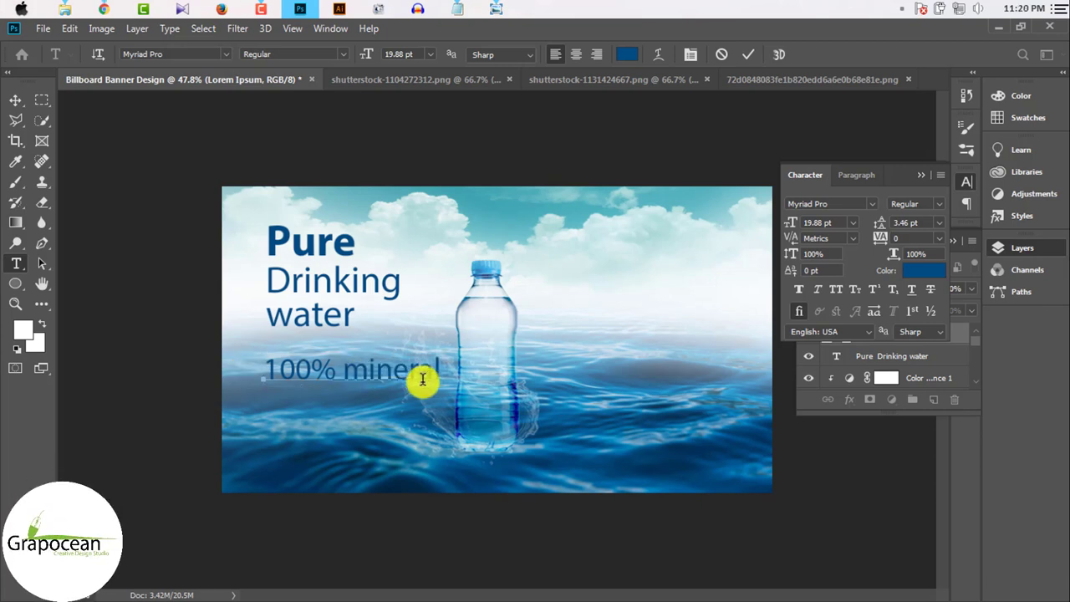
# - Finish the '100% Mineral' text and place it just below 'water'
pyautogui.write('M')
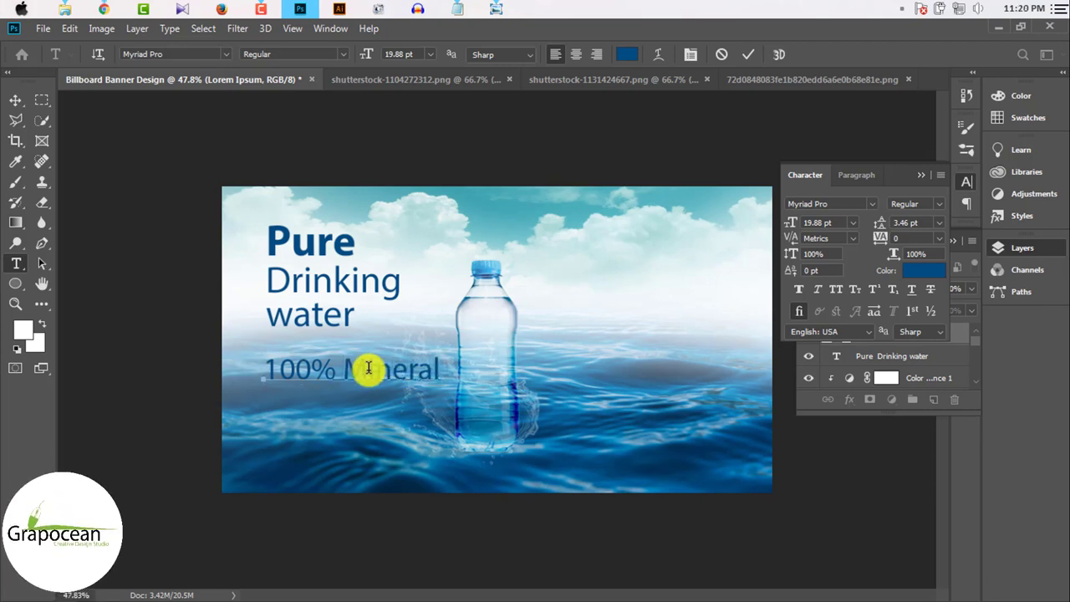
pyautogui.click(20, 102)
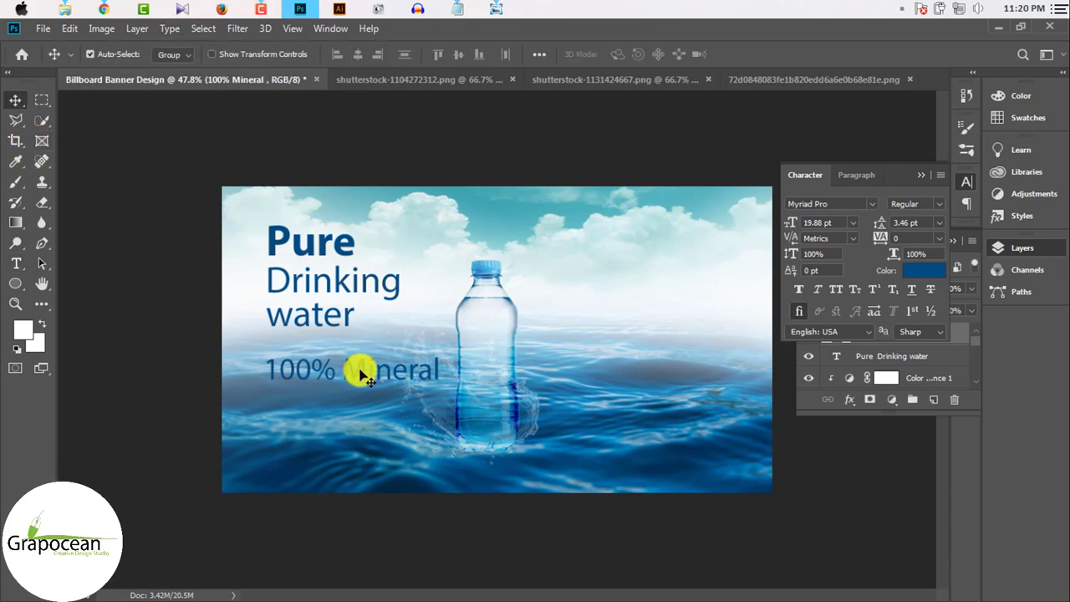
pyautogui.moveTo(358, 369)
pyautogui.mouseDown()
pyautogui.moveTo(357, 354)
pyautogui.moveTo(617, 311)
pyautogui.moveTo(385, 468)
pyautogui.moveTo(334, 441)
pyautogui.moveTo(334, 462)
pyautogui.moveTo(332, 372)
pyautogui.mouseUp()
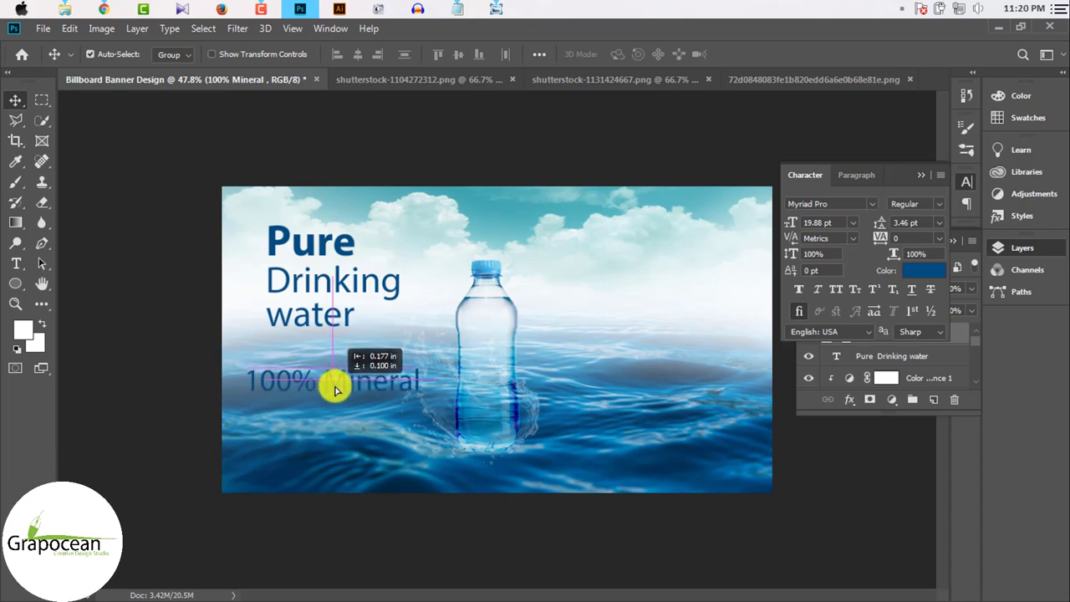
pyautogui.moveTo(331, 408)
pyautogui.mouseDown()
pyautogui.moveTo(327, 418)
pyautogui.moveTo(330, 355)
pyautogui.moveTo(358, 357)
pyautogui.moveTo(478, 232)
pyautogui.moveTo(549, 230)
pyautogui.moveTo(526, 234)
pyautogui.moveTo(650, 318)
pyautogui.moveTo(647, 336)
pyautogui.moveTo(391, 363)
pyautogui.moveTo(312, 409)
pyautogui.moveTo(306, 444)
pyautogui.mouseUp()
# - Drag the '100% Mineral' line down to the banner's bottom-left corner over the water
pyautogui.hotkey('ctrl', '+')
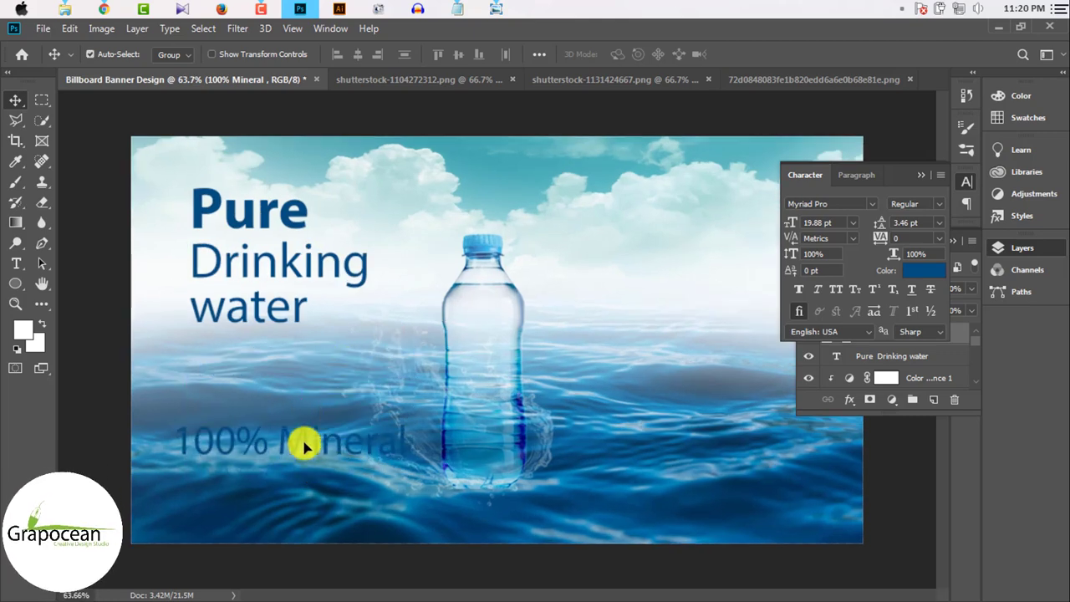
pyautogui.hotkey('ctrl', '-')
pyautogui.hotkey('ctrl', '+')
pyautogui.moveTo(401, 389)
pyautogui.mouseDown()
pyautogui.moveTo(334, 437)
pyautogui.moveTo(505, 222)
pyautogui.moveTo(493, 488)
pyautogui.mouseUp()
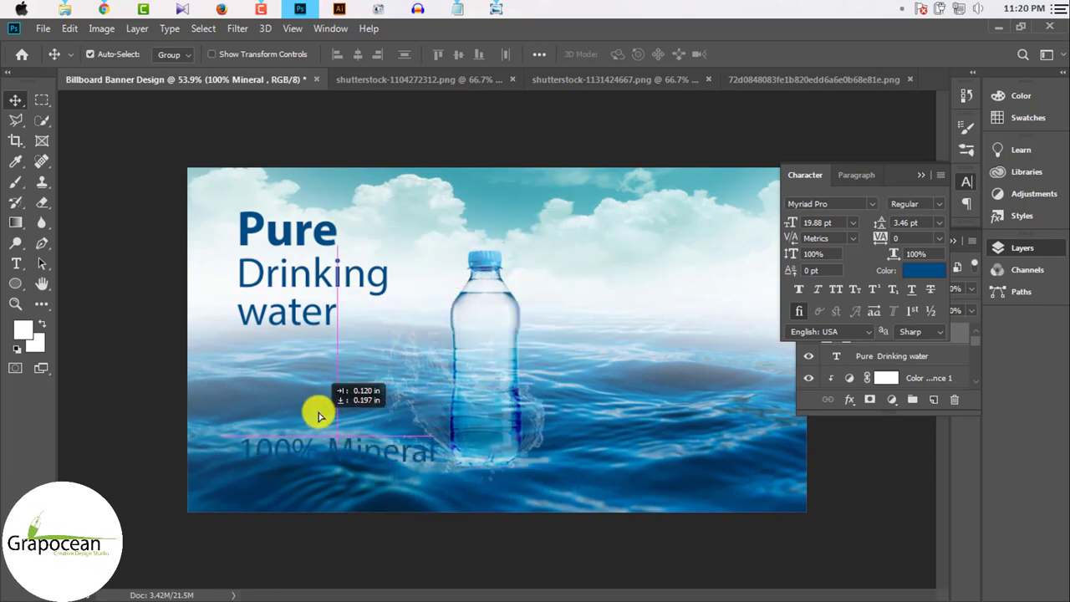
pyautogui.moveTo(493, 487)
pyautogui.mouseDown()
pyautogui.moveTo(335, 355)
pyautogui.moveTo(342, 351)
pyautogui.moveTo(323, 354)
pyautogui.mouseUp()
pyautogui.scroll(-2, 393, 350)
pyautogui.scroll(3, 370, 367)
pyautogui.scroll(-2, 351, 351)
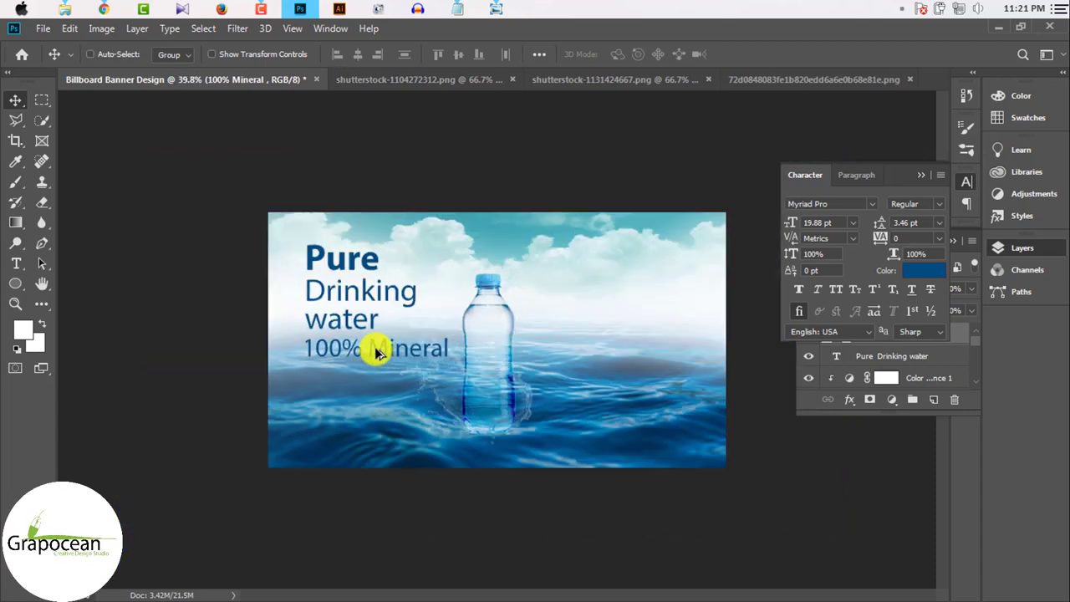
pyautogui.scroll(-2, 392, 351)
pyautogui.scroll(2, 401, 358)
pyautogui.moveTo(398, 360)
pyautogui.mouseDown()
pyautogui.moveTo(368, 448)
pyautogui.moveTo(375, 443)
pyautogui.mouseUp()
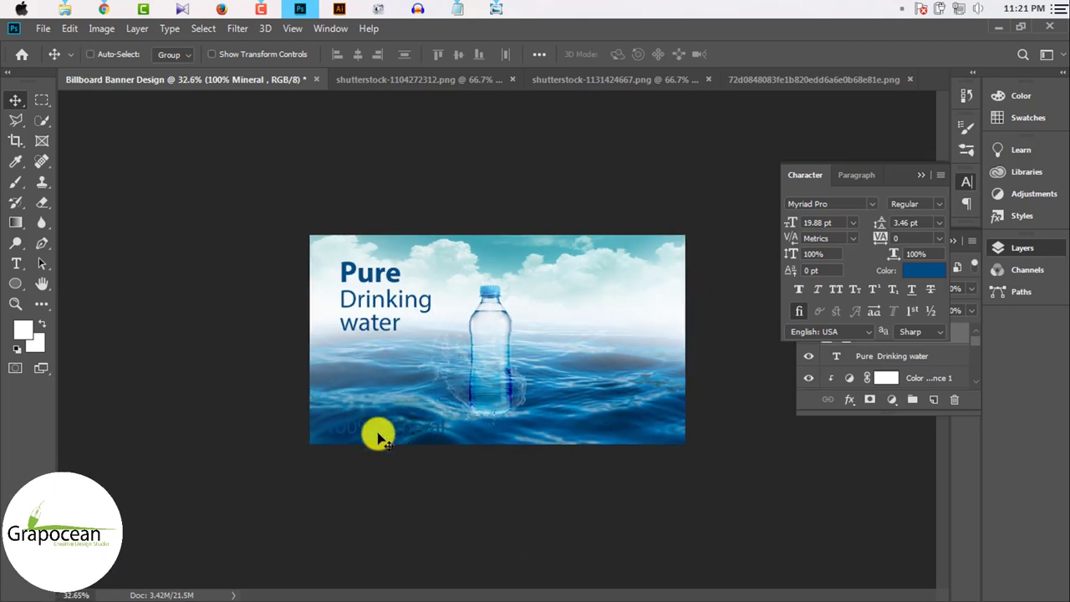
pyautogui.scroll(2, 391, 474)
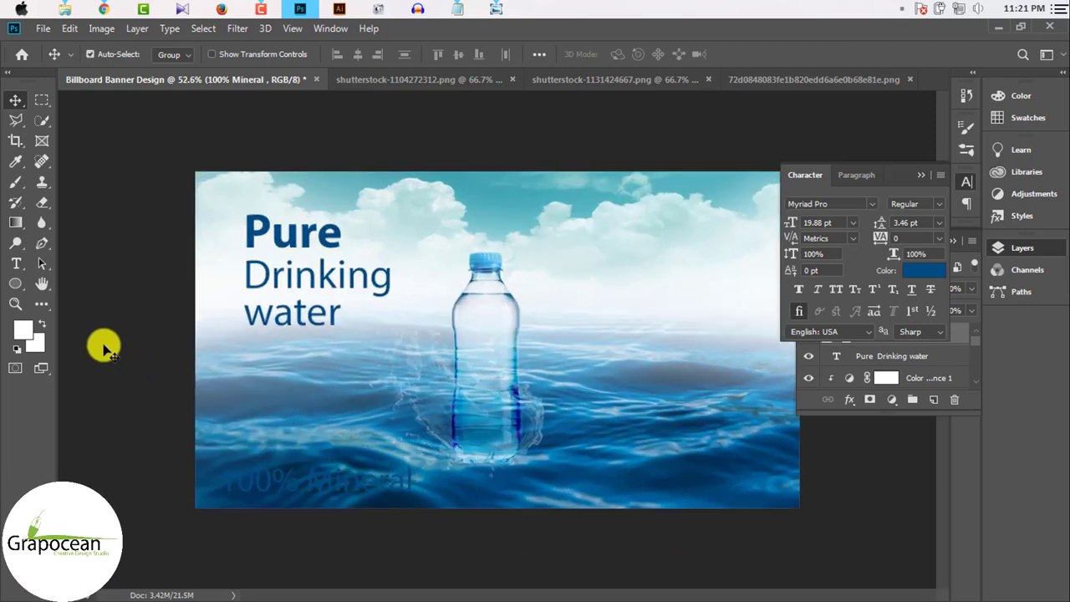
# - Draw a closed white curved shape across the banner's bottom-left with the Pen tool
pyautogui.click(42, 243)
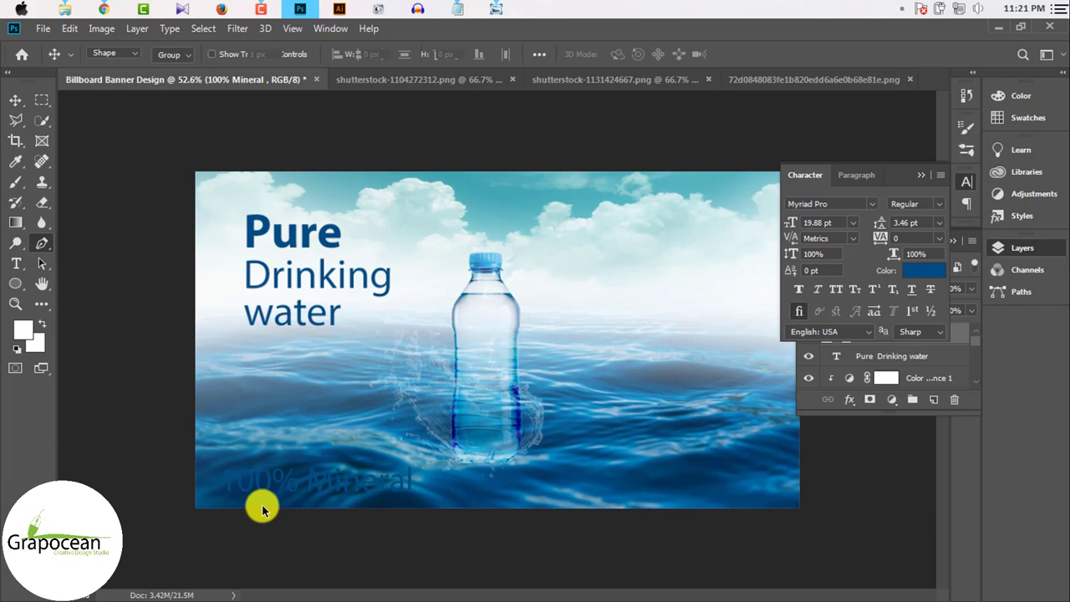
pyautogui.click(180, 443)
pyautogui.moveTo(458, 510)
pyautogui.mouseDown()
pyautogui.moveTo(457, 596)
pyautogui.moveTo(465, 587)
pyautogui.mouseUp()
pyautogui.moveTo(182, 523); pyautogui.dragTo(190, 523)
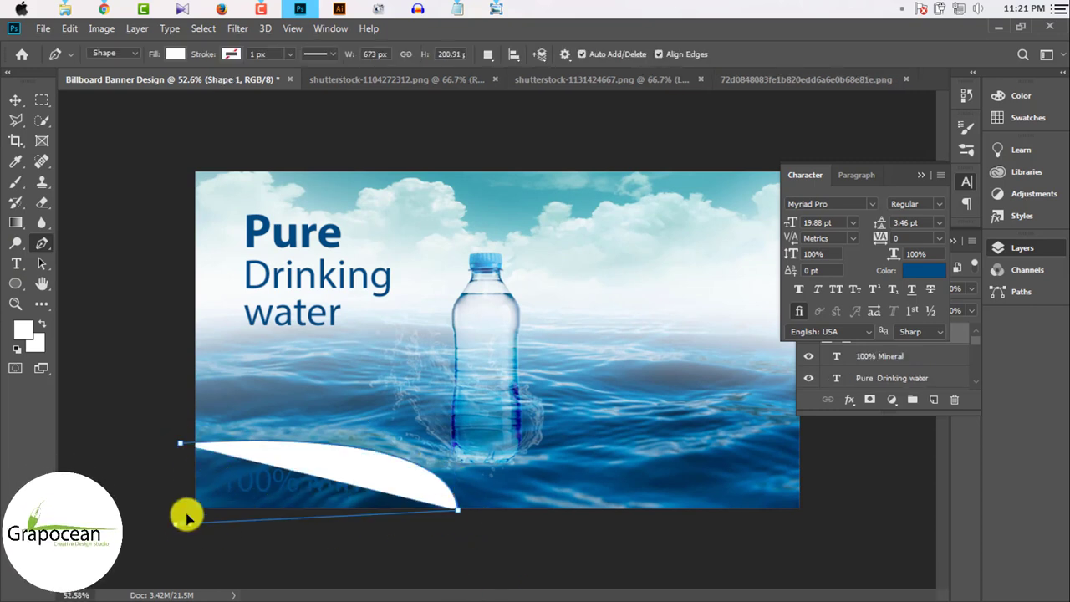
pyautogui.click(181, 445)
pyautogui.click(15, 99)
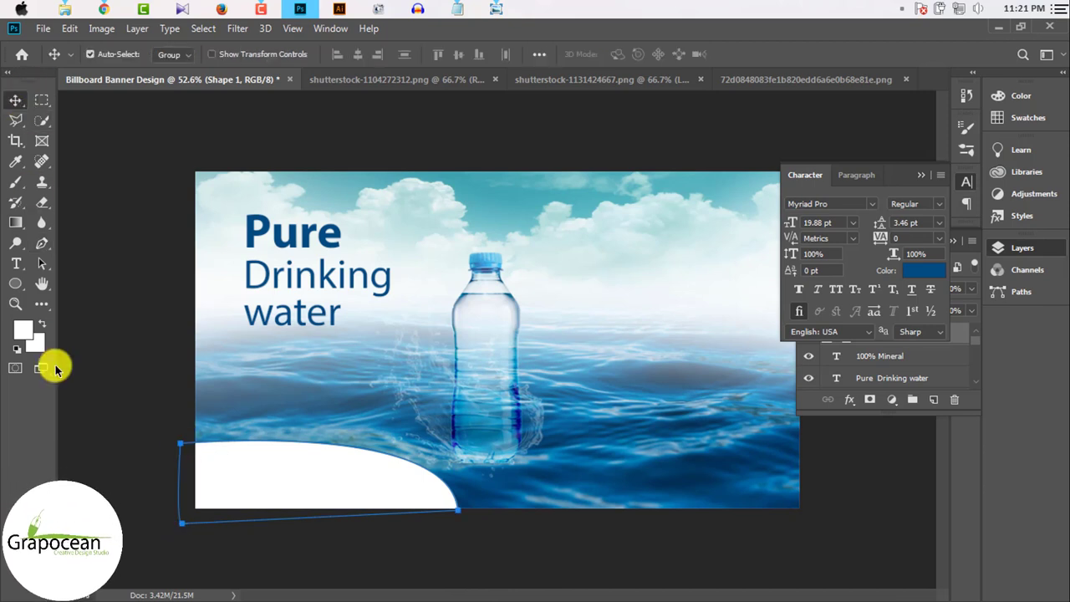
# - Bring Shape 1 above the water layers with Ctrl+] and fit the banner on screen
pyautogui.keyDown('ctrl'); pyautogui.click(337, 485); pyautogui.keyUp('ctrl')
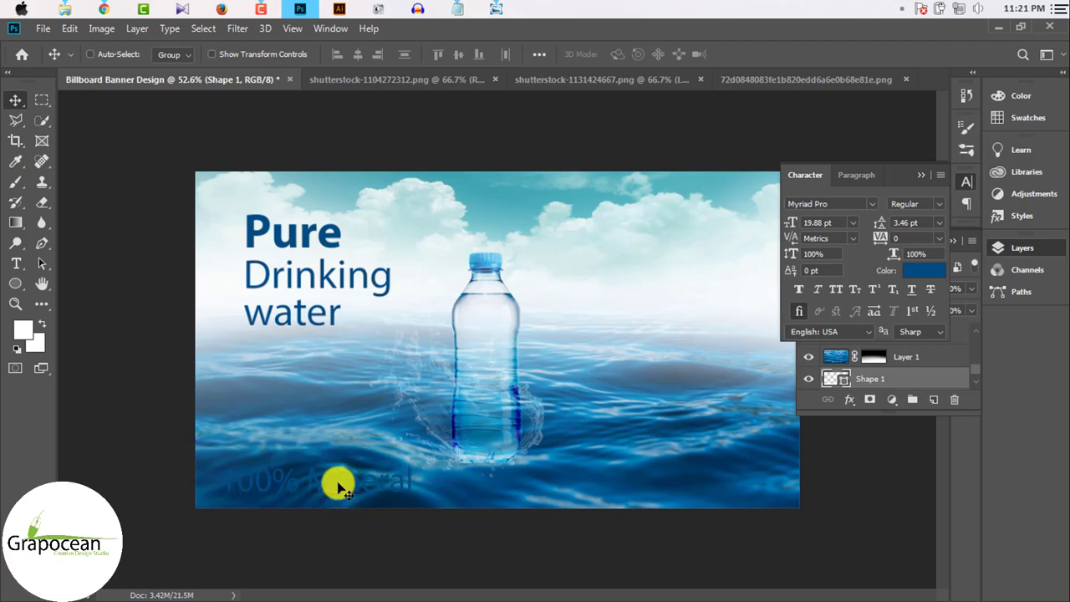
pyautogui.hotkey('ctrl', ']')
pyautogui.hotkey('ctrl', ']')
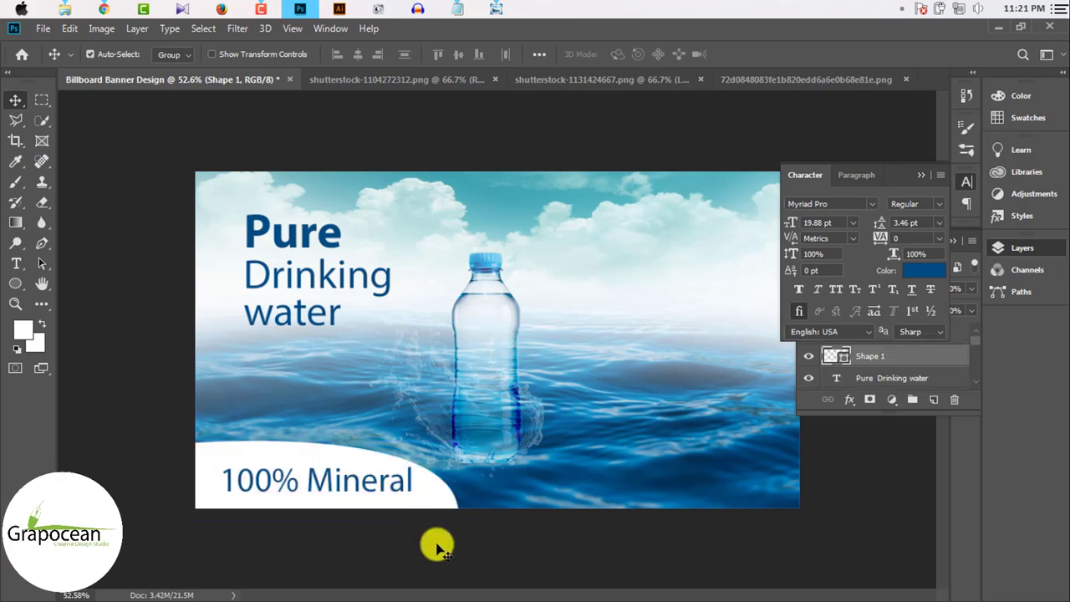
pyautogui.click(437, 544)
pyautogui.hotkey('ctrl', '-')
pyautogui.hotkey('ctrl', '-')
pyautogui.hotkey('ctrl', '0')
pyautogui.scroll(2, 461, 458)
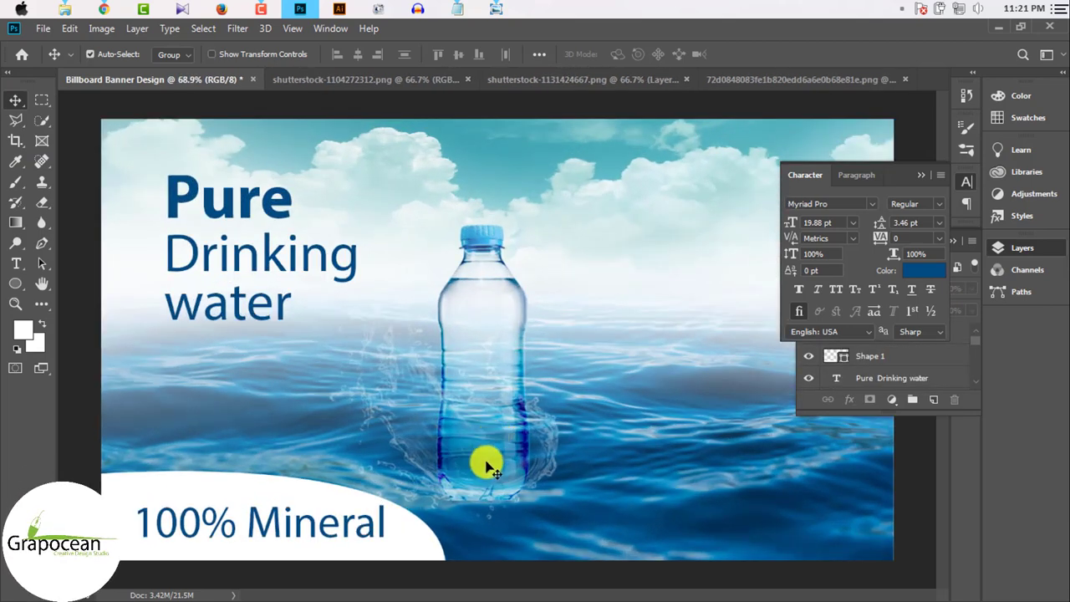
pyautogui.moveTo(485, 463); pyautogui.dragTo(484, 461)
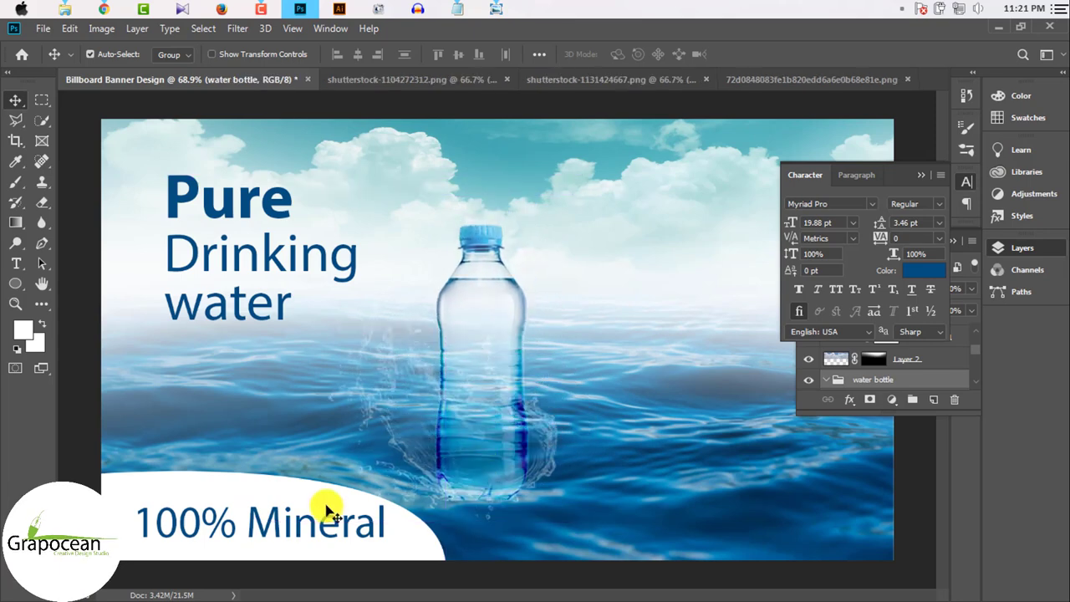
pyautogui.scroll(-2, 315, 506)
# - Position '100% Mineral' on the white panel and scale it to 65.84%
pyautogui.moveTo(330, 473); pyautogui.dragTo(352, 477)
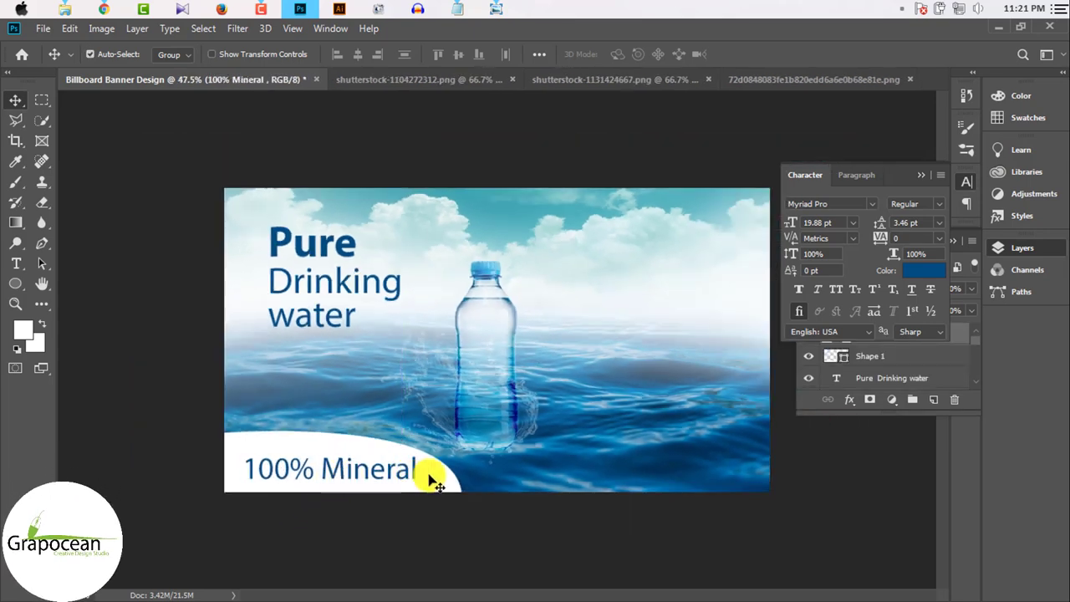
pyautogui.moveTo(417, 476); pyautogui.dragTo(410, 477)
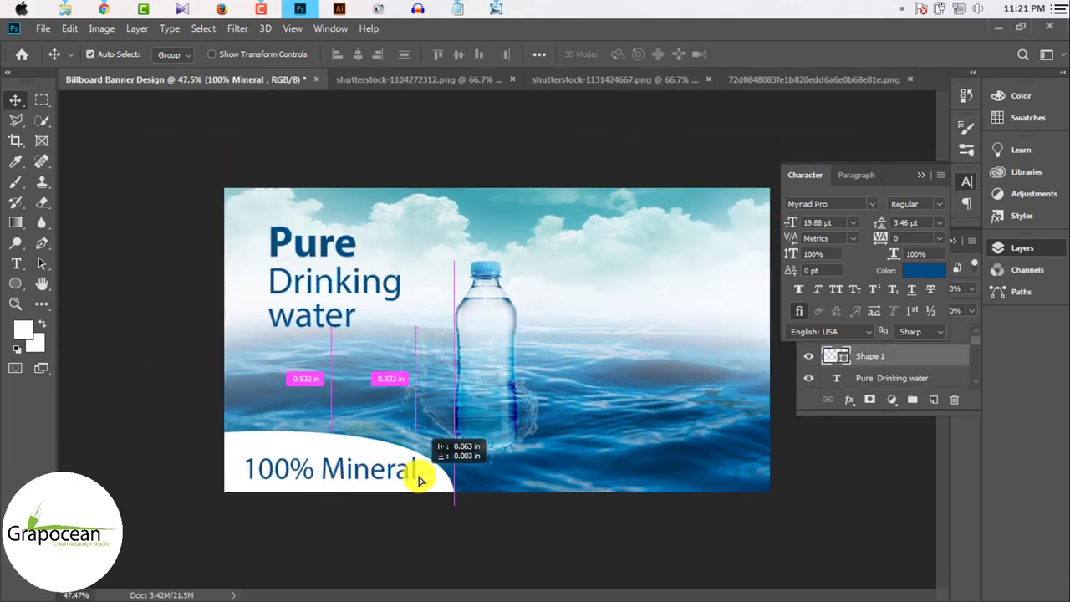
pyautogui.moveTo(327, 474); pyautogui.dragTo(330, 472)
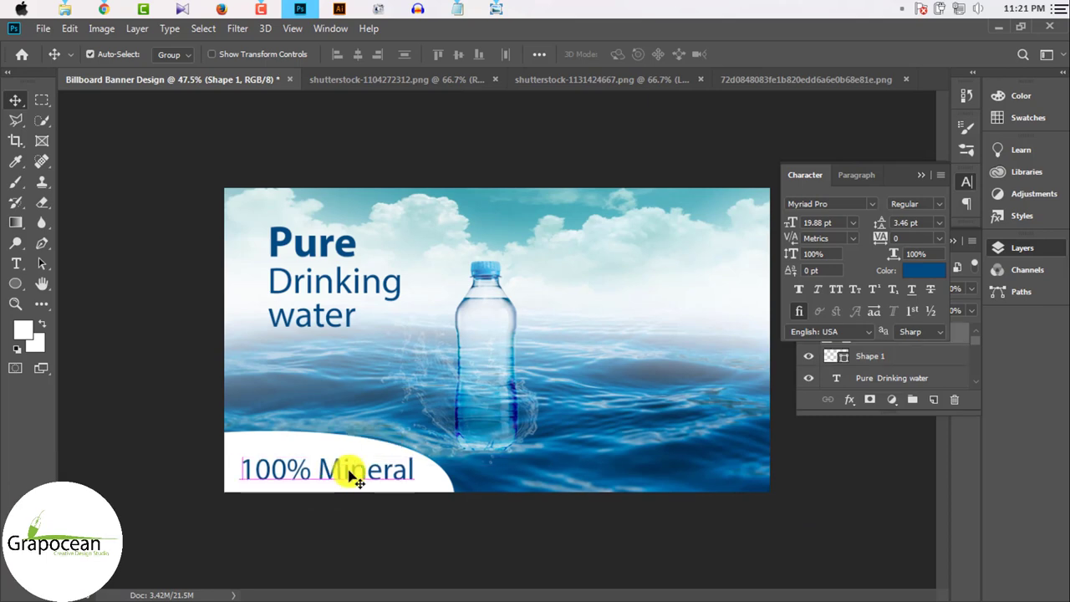
pyautogui.scroll(3, 352, 473)
pyautogui.moveTo(334, 557); pyautogui.dragTo(310, 521)
pyautogui.scroll(-2, 310, 521)
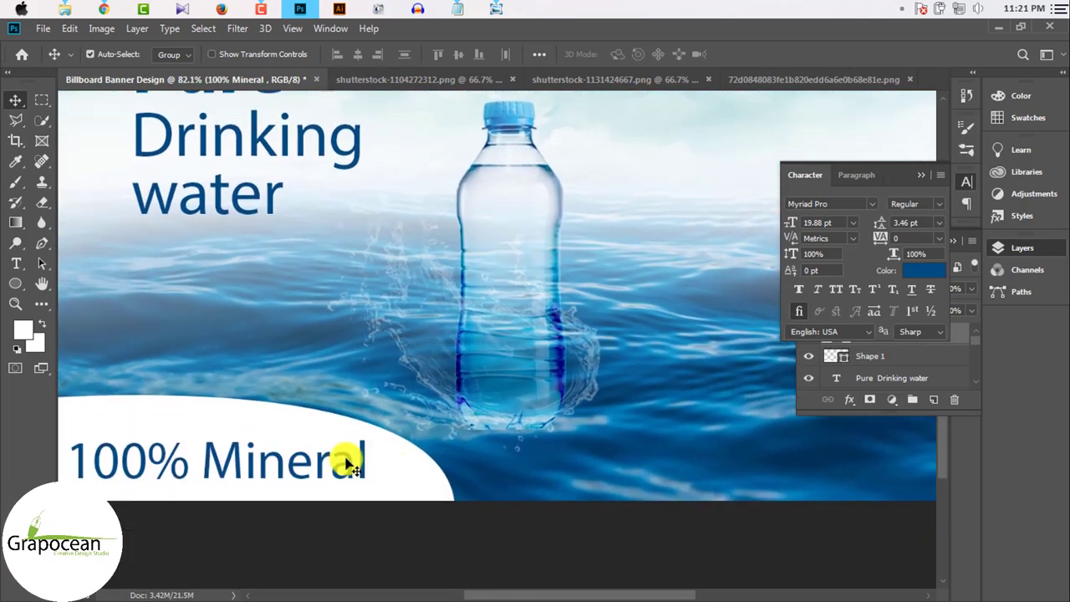
pyautogui.scroll(-2, 347, 464)
pyautogui.scroll(-3, 389, 435)
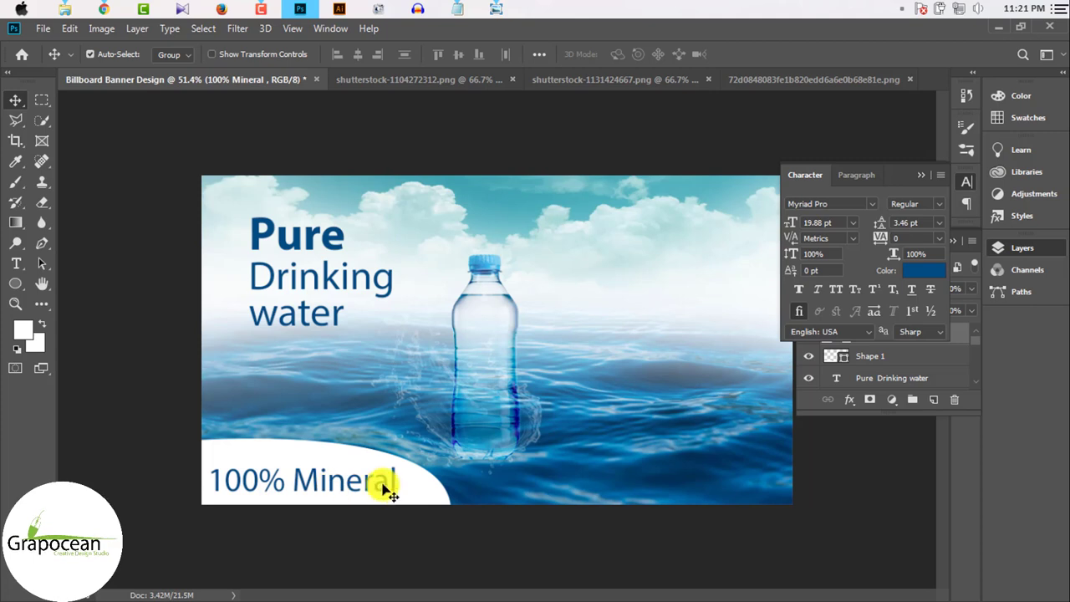
pyautogui.hotkey('ctrl', 't')
pyautogui.moveTo(401, 494); pyautogui.dragTo(300, 491)
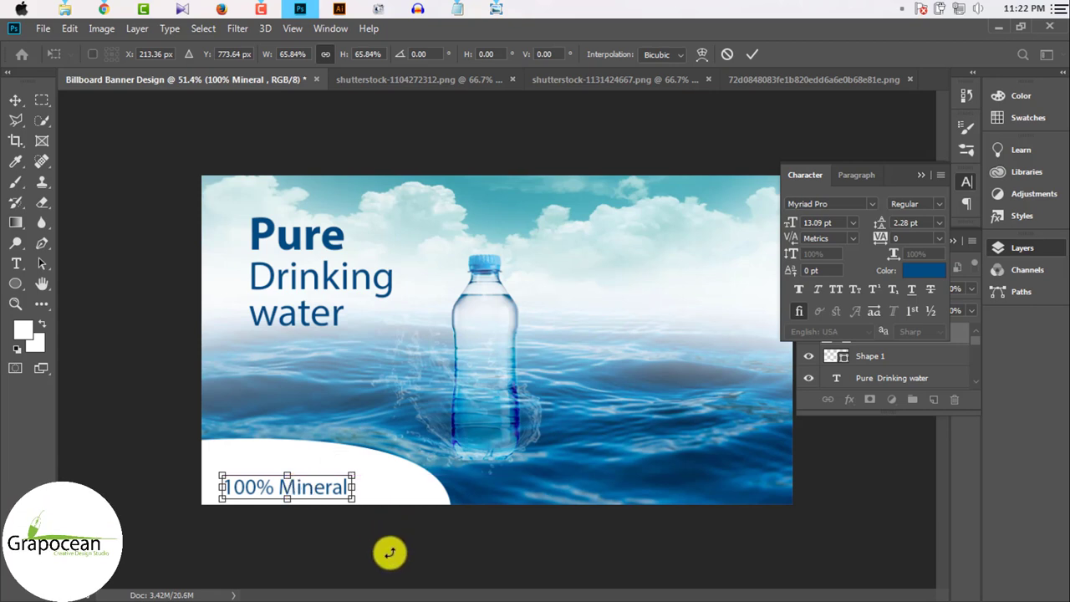
pyautogui.click(15, 99)
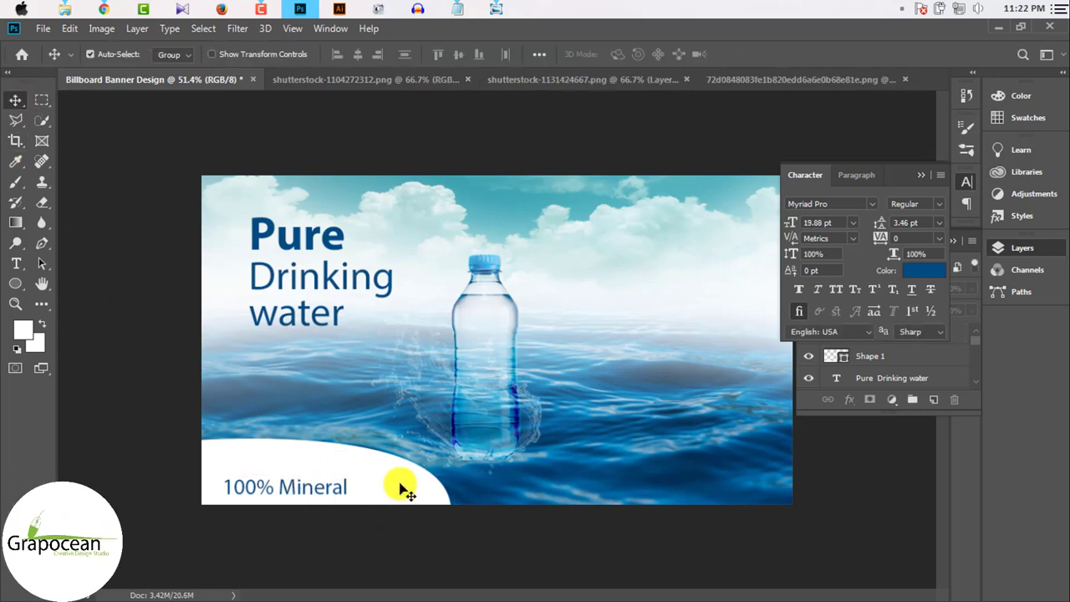
# - Recolour the Shape 1 copy to blue #0168a2 and tuck it behind Shape 1 as an edge band
pyautogui.moveTo(399, 489)
pyautogui.mouseDown()
pyautogui.moveTo(377, 485)
pyautogui.moveTo(380, 466)
pyautogui.mouseUp()
pyautogui.click(809, 357)
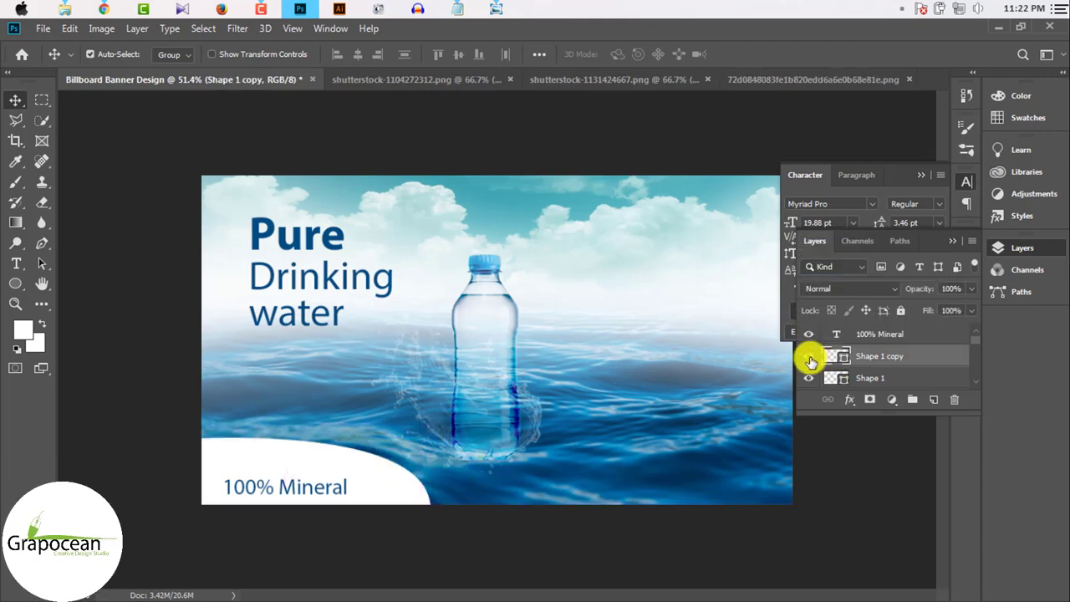
pyautogui.doubleClick(832, 358)
pyautogui.click(578, 457)
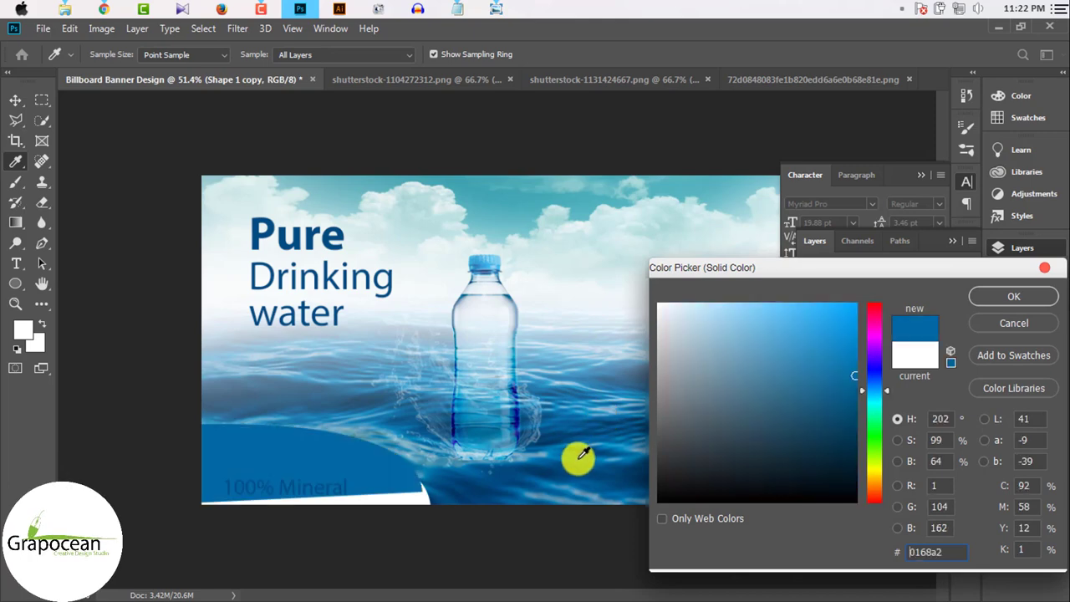
pyautogui.click(995, 300)
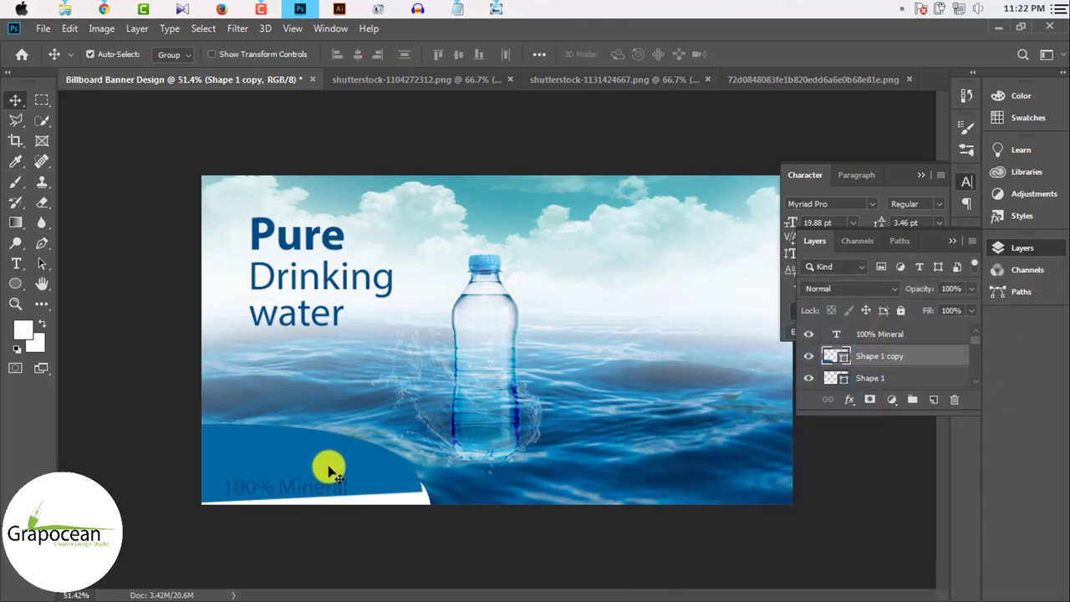
pyautogui.moveTo(883, 389); pyautogui.dragTo(883, 389)
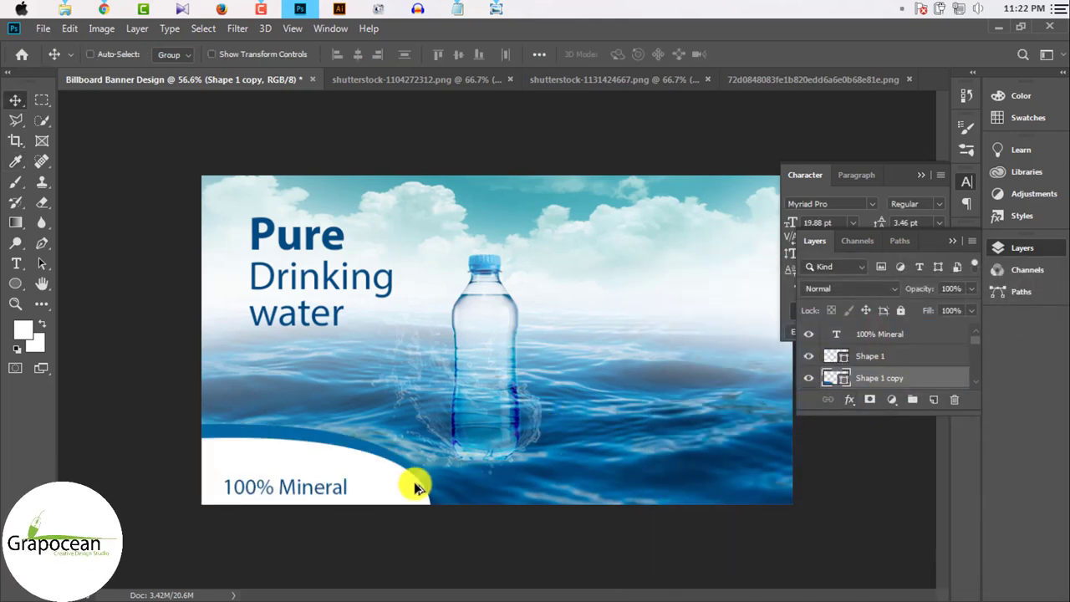
pyautogui.scroll(1, 413, 482)
pyautogui.moveTo(393, 499); pyautogui.dragTo(398, 494)
pyautogui.scroll(-3, 393, 485)
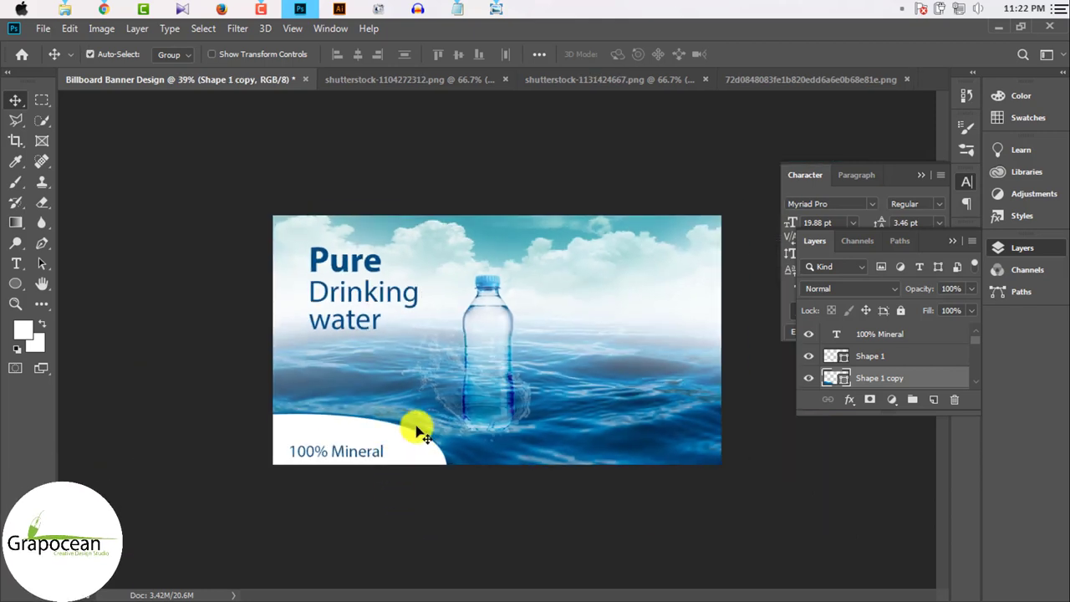
# - Stretch the blue band taller and rotate it about 4° behind the white curve
pyautogui.hotkey('ctrl', 't')
pyautogui.moveTo(428, 451)
pyautogui.mouseDown()
pyautogui.moveTo(441, 480)
pyautogui.moveTo(395, 493)
pyautogui.mouseUp()
pyautogui.scroll(3, 410, 537)
pyautogui.scroll(-1, 406, 509)
pyautogui.scroll(-1, 398, 471)
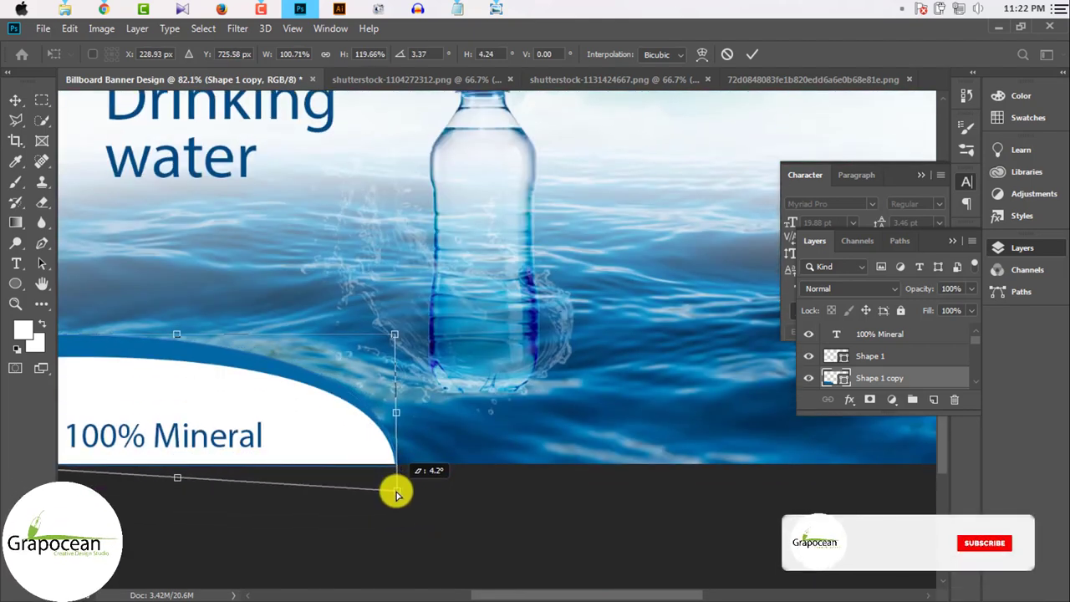
pyautogui.scroll(-3, 401, 461)
pyautogui.scroll(2, 210, 478)
pyautogui.scroll(2, 243, 466)
pyautogui.scroll(-1, 242, 467)
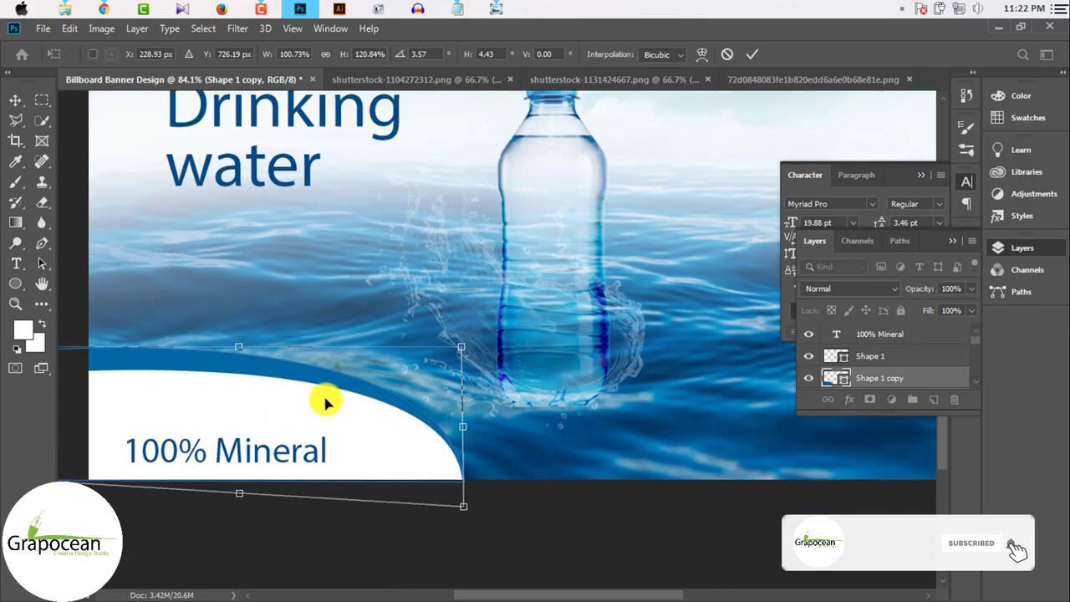
pyautogui.scroll(-2, 88, 454)
pyautogui.moveTo(77, 446)
pyautogui.mouseDown()
pyautogui.moveTo(77, 464)
pyautogui.moveTo(76, 449)
pyautogui.mouseUp()
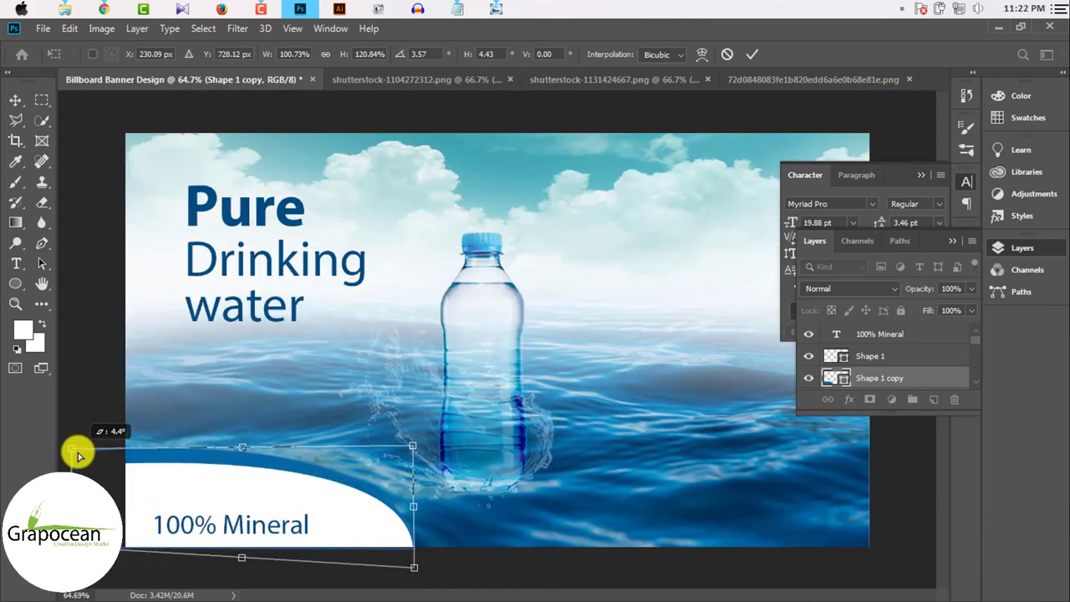
pyautogui.click(753, 54)
pyautogui.scroll(-1, 346, 439)
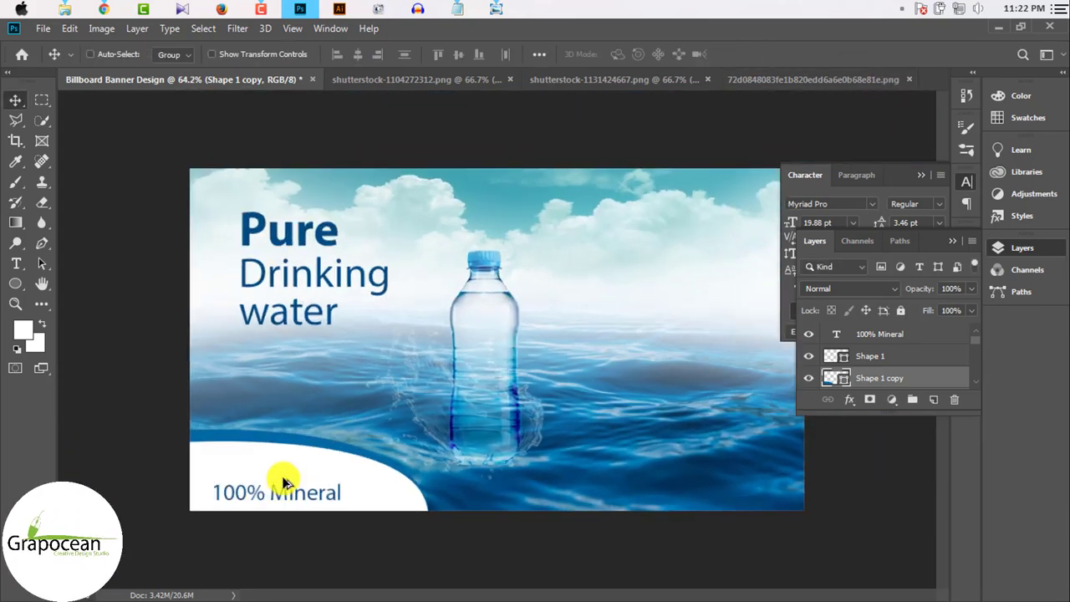
pyautogui.scroll(1, 281, 477)
# - Nudge the white panel and the '100% Mineral' text into place
pyautogui.moveTo(289, 485)
pyautogui.mouseDown()
pyautogui.moveTo(287, 507)
pyautogui.moveTo(334, 477)
pyautogui.mouseUp()
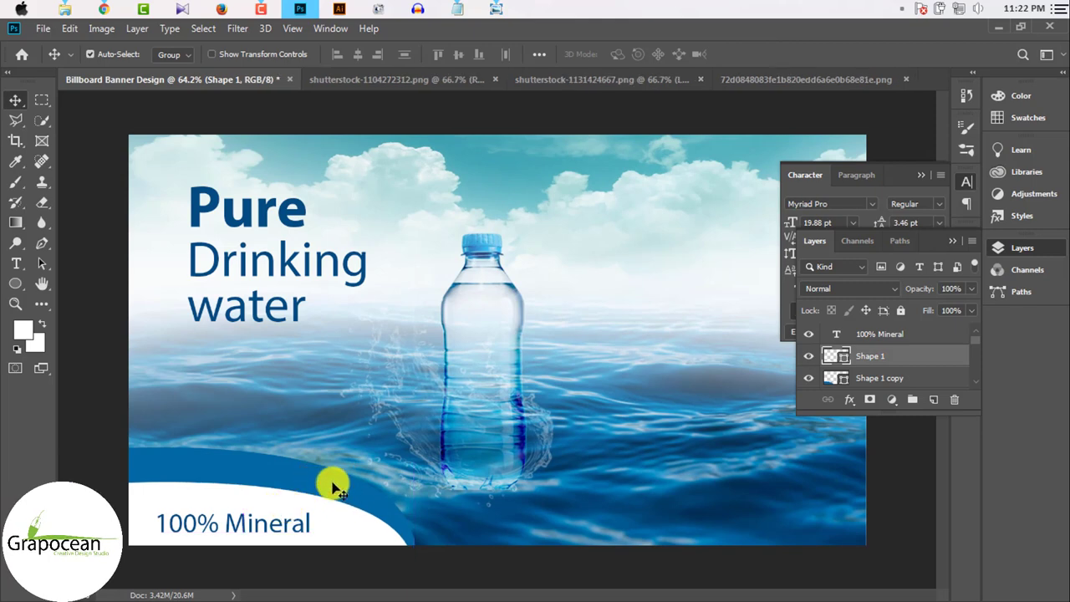
pyautogui.keyDown('ctrl'); pyautogui.click(335, 502); pyautogui.keyUp('ctrl')
pyautogui.scroll(-3, 382, 537)
pyautogui.scroll(-1, 382, 535)
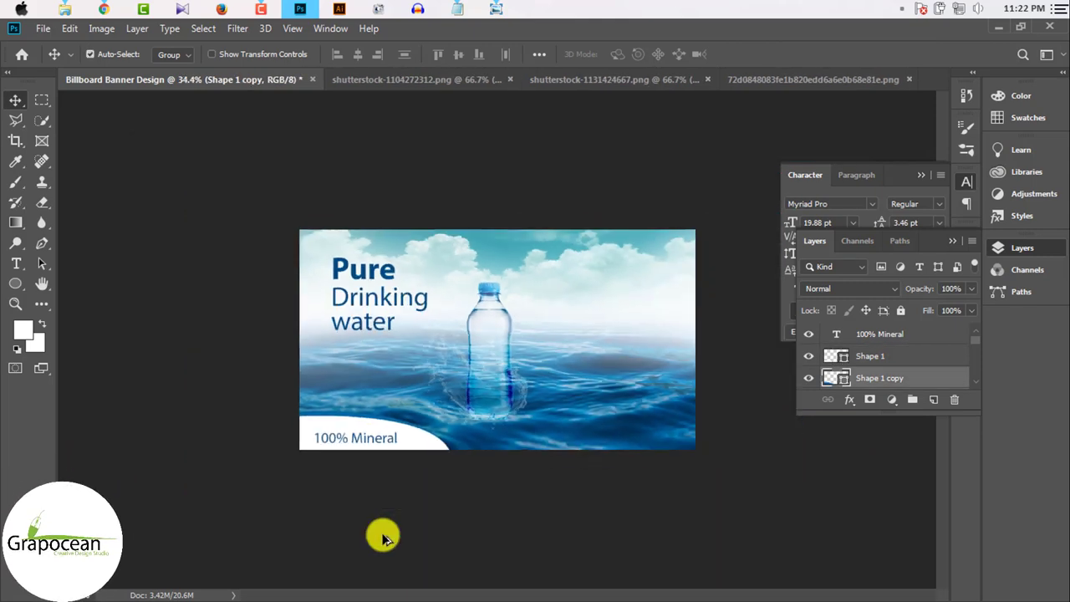
pyautogui.scroll(1, 376, 497)
pyautogui.scroll(3, 368, 493)
pyautogui.keyDown('ctrl'); pyautogui.click(291, 519); pyautogui.keyUp('ctrl')
pyautogui.moveTo(288, 520); pyautogui.dragTo(286, 508)
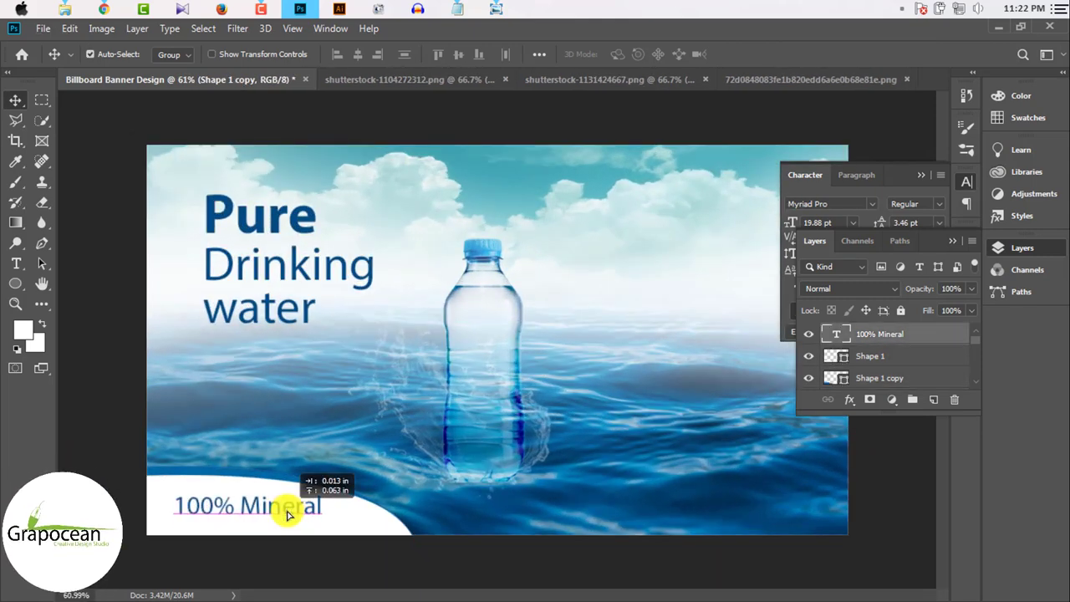
pyautogui.scroll(-3, 341, 507)
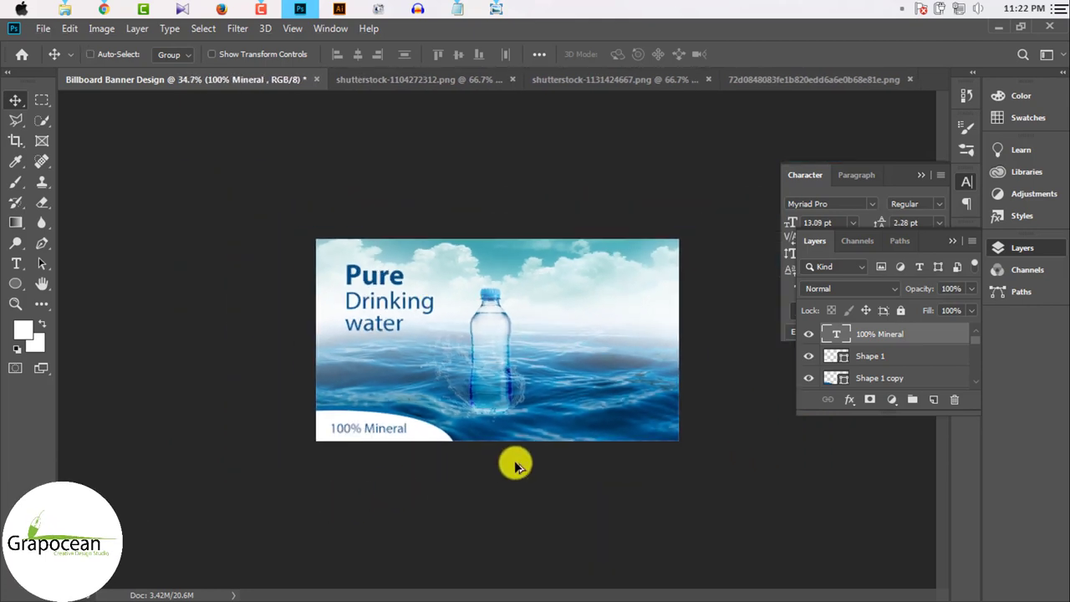
pyautogui.scroll(2, 527, 453)
# - Shift the Pure Drinking water headline up and left, then start a new Pen shape above the billboard
pyautogui.moveTo(288, 284)
pyautogui.mouseDown()
pyautogui.moveTo(286, 294)
pyautogui.moveTo(281, 259)
pyautogui.mouseUp()
pyautogui.scroll(-1, 422, 334)
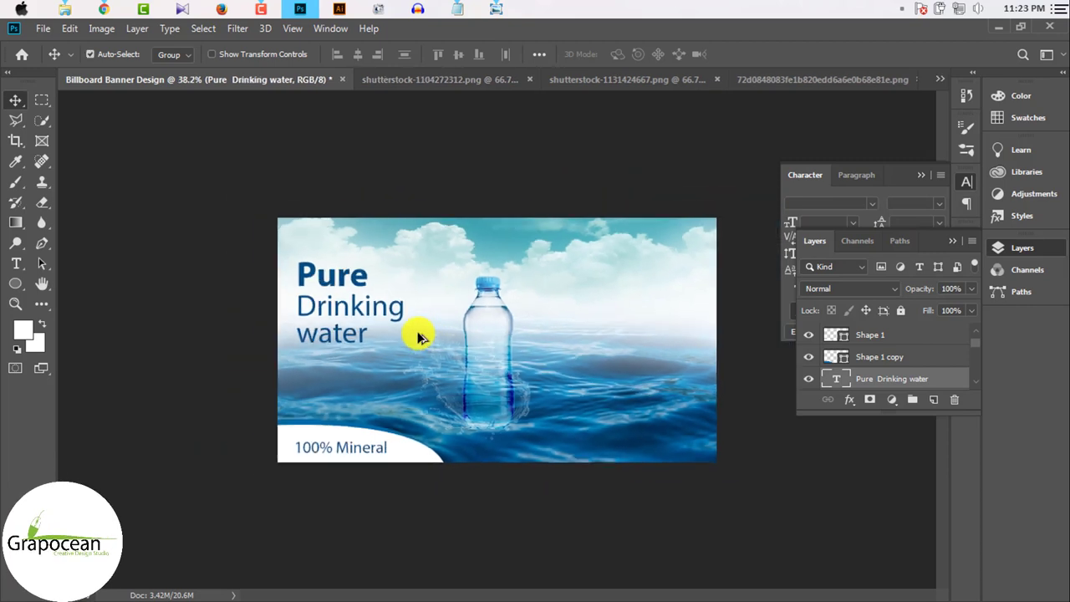
pyautogui.scroll(1, 418, 336)
pyautogui.moveTo(351, 281); pyautogui.dragTo(329, 274)
pyautogui.scroll(-1, 442, 370)
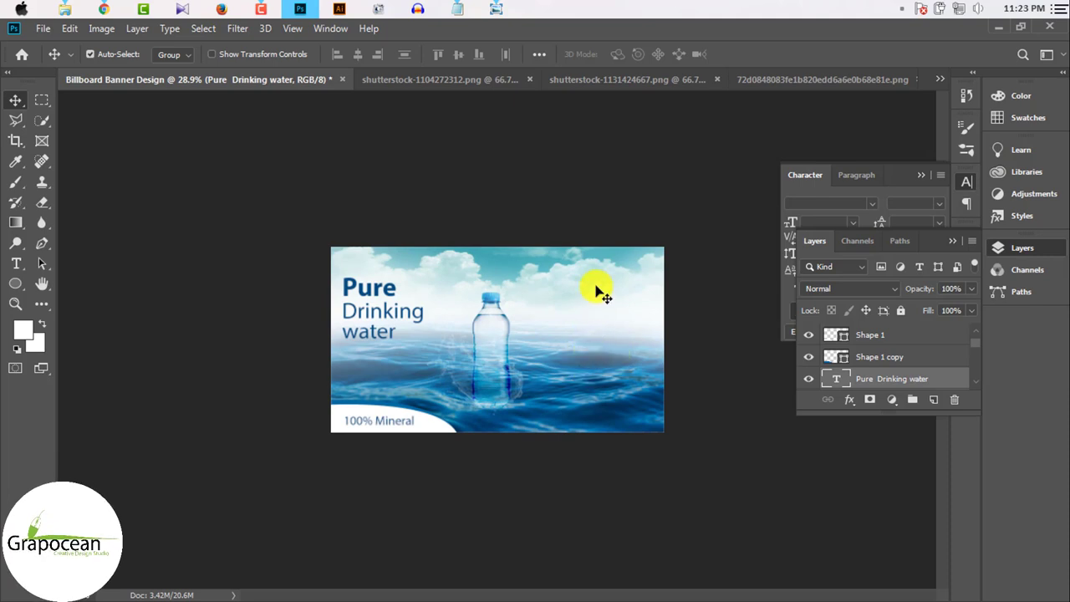
pyautogui.click(42, 242)
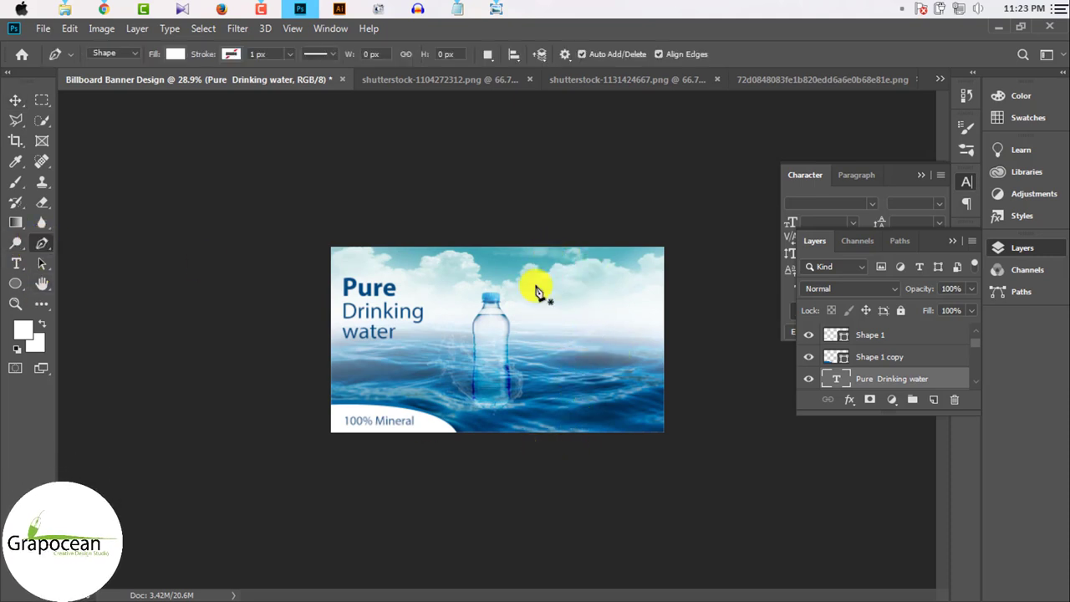
pyautogui.click(552, 252)
# - Draw a white wave-edged Shape 2 panel covering the billboard's right side
pyautogui.moveTo(542, 330); pyautogui.dragTo(575, 391)
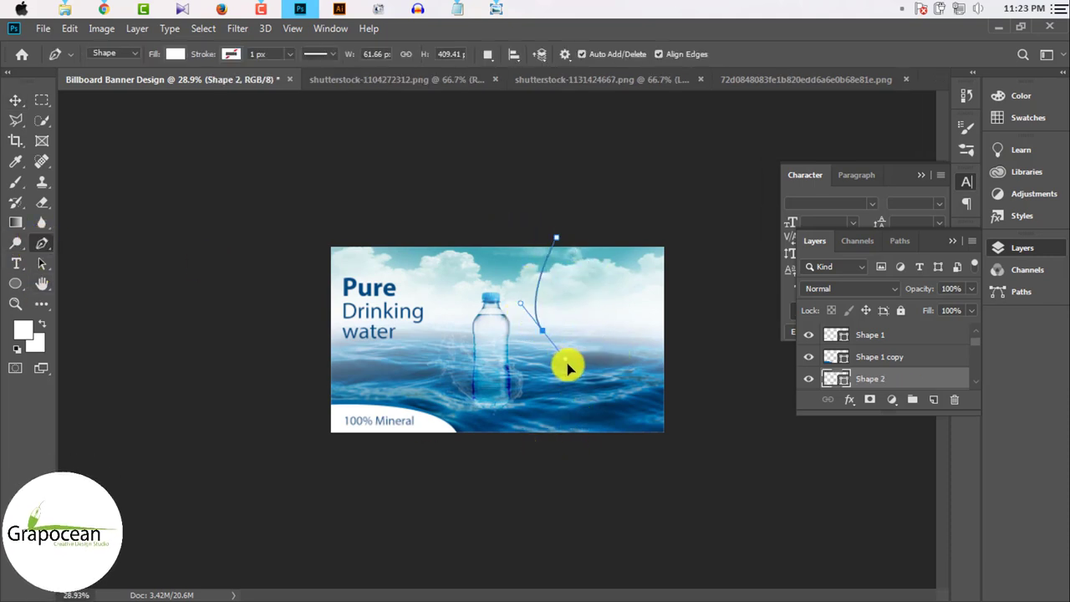
pyautogui.click(540, 446)
pyautogui.click(683, 436)
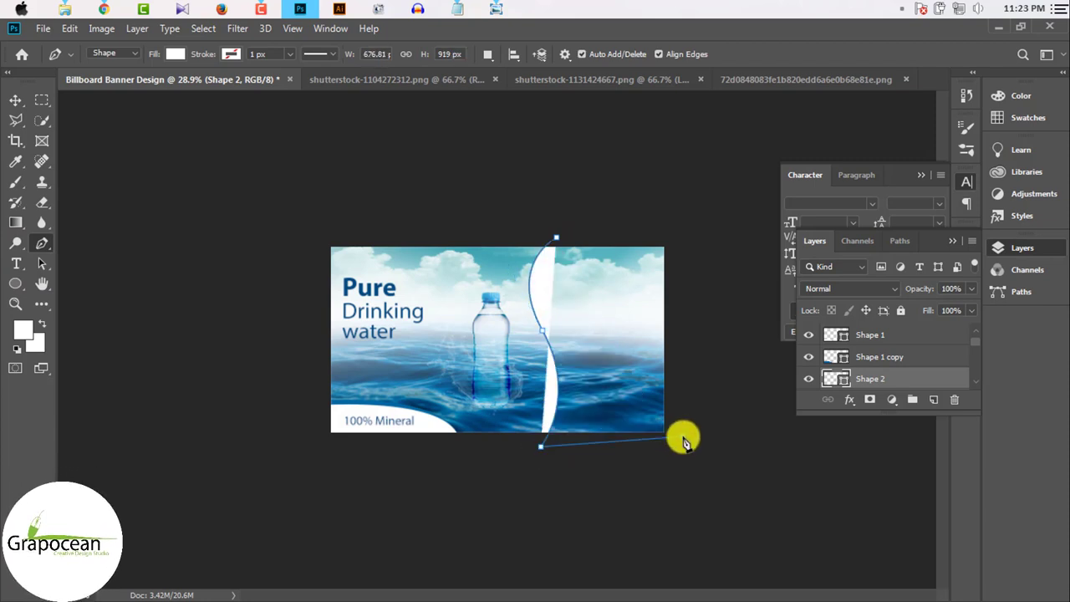
pyautogui.click(692, 238)
pyautogui.click(556, 239)
pyautogui.click(16, 100)
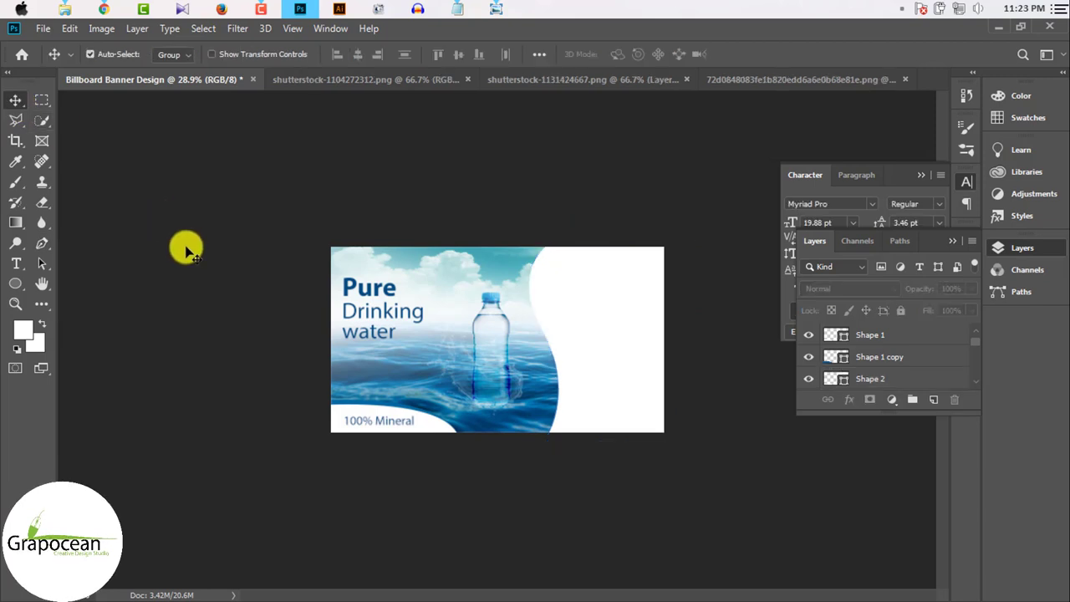
# - Check the new white panel's selection and bring up the ocean water photo document
pyautogui.click(633, 370)
pyautogui.click(727, 429)
pyautogui.click(628, 366)
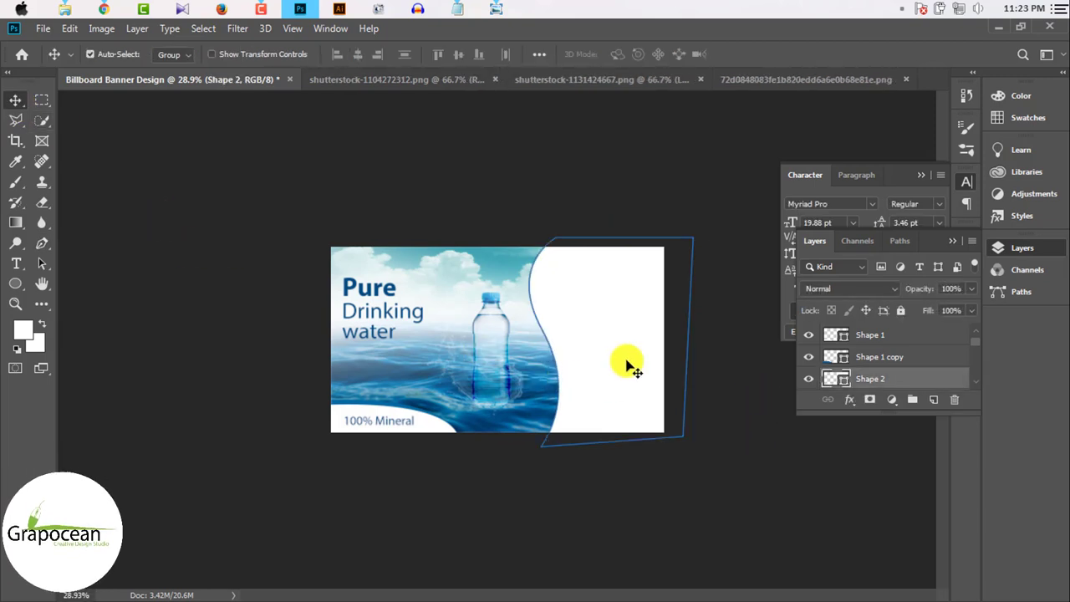
pyautogui.click(519, 158)
pyautogui.click(635, 79)
# - Select the drinking boy with a rectangle and refine it out to a new masked layer
pyautogui.click(836, 79)
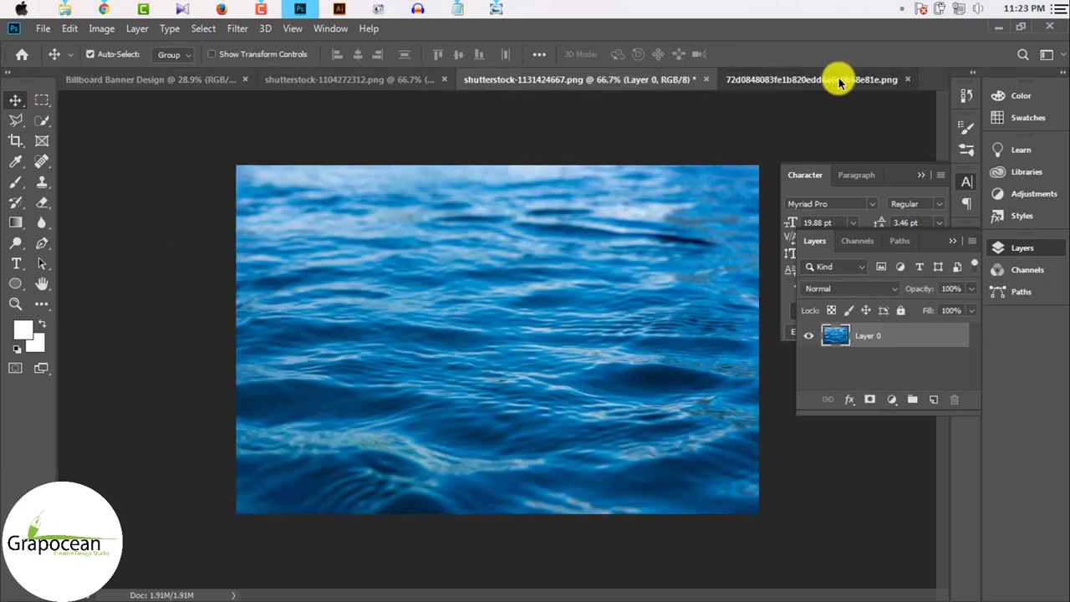
pyautogui.click(351, 83)
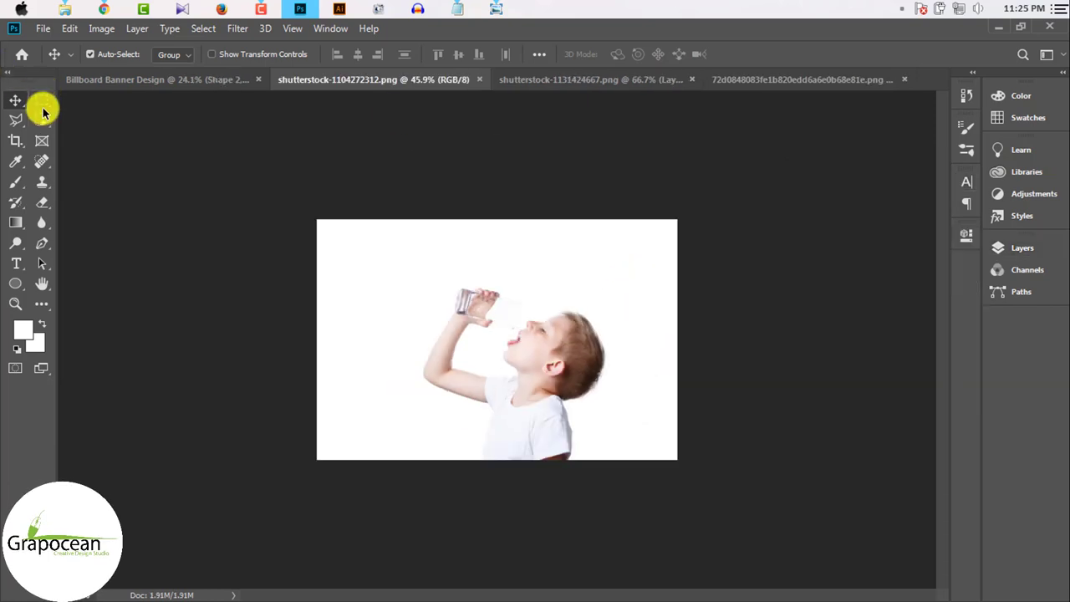
pyautogui.click(41, 100)
pyautogui.moveTo(421, 221)
pyautogui.mouseDown()
pyautogui.moveTo(638, 520)
pyautogui.moveTo(616, 554)
pyautogui.mouseUp()
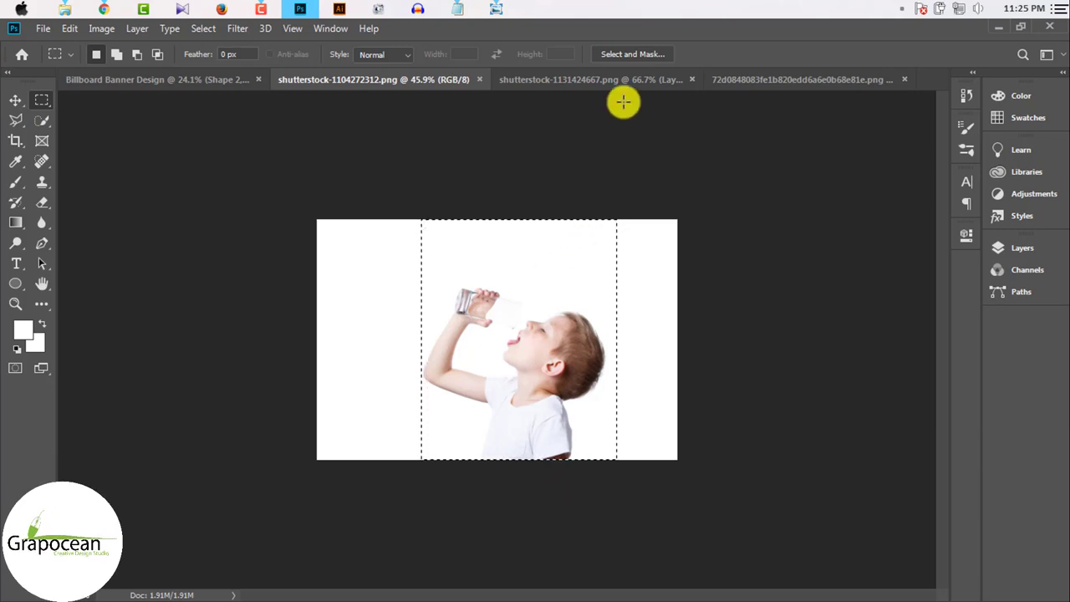
pyautogui.click(622, 52)
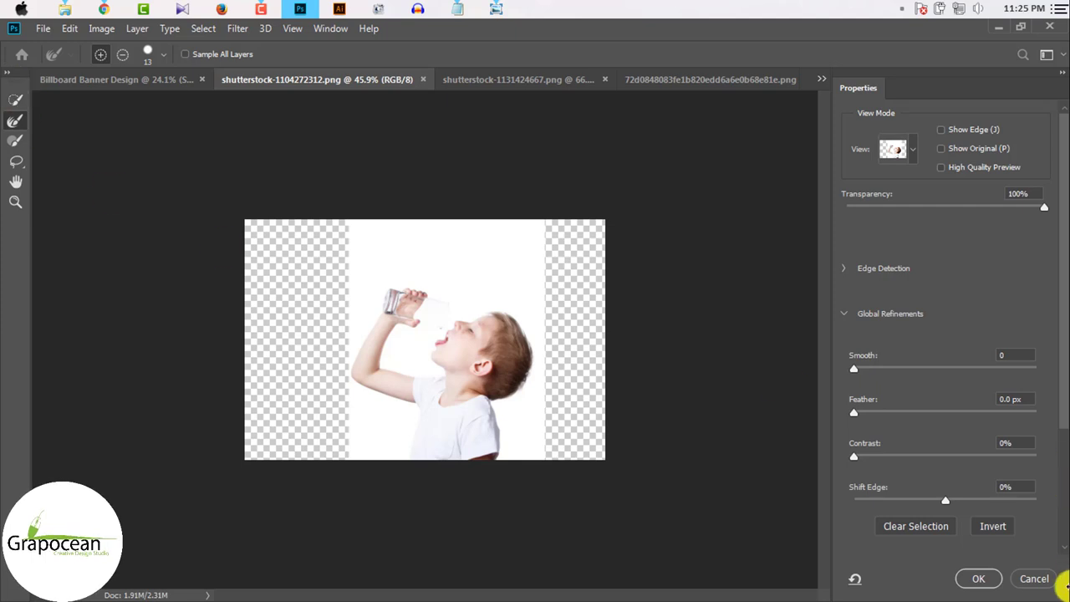
pyautogui.moveTo(1057, 359); pyautogui.dragTo(1062, 579)
pyautogui.click(954, 509)
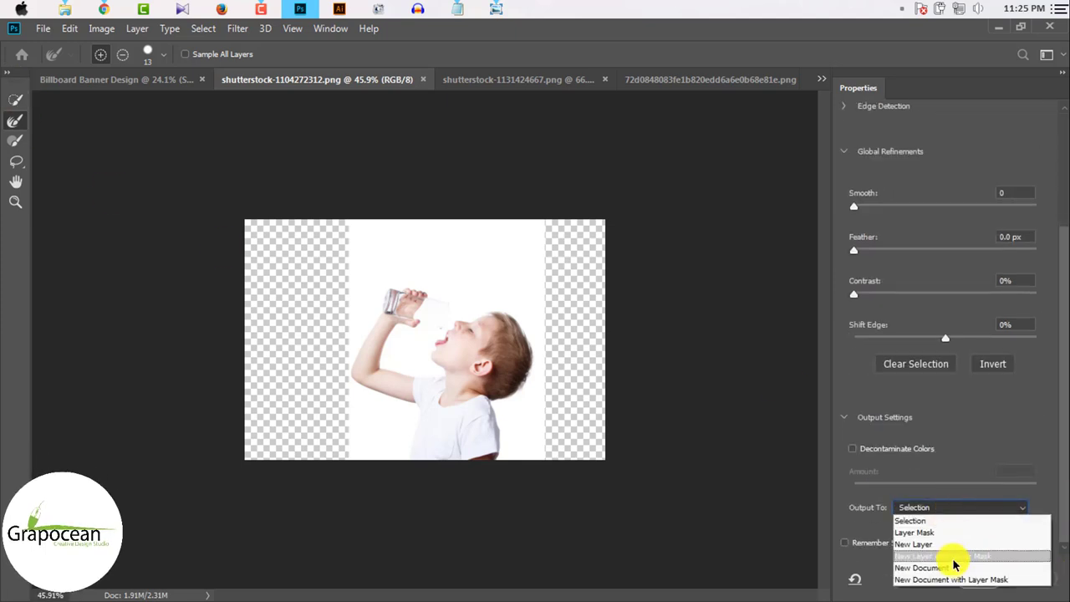
pyautogui.click(957, 557)
pyautogui.click(985, 577)
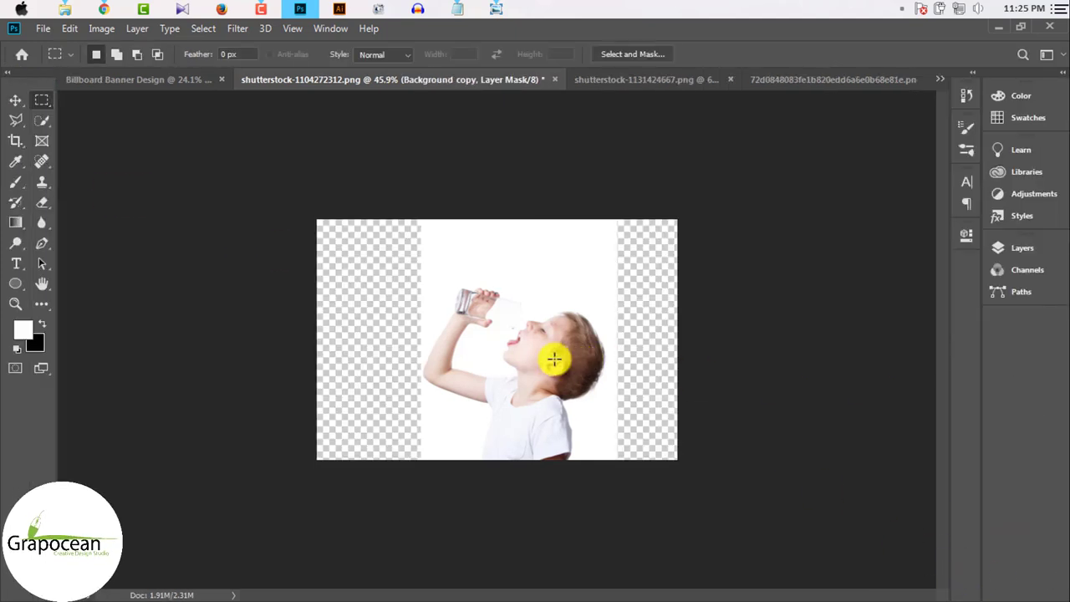
# - Trim the boy photo by transparent pixels, then by top-left pixel colour
pyautogui.click(101, 28)
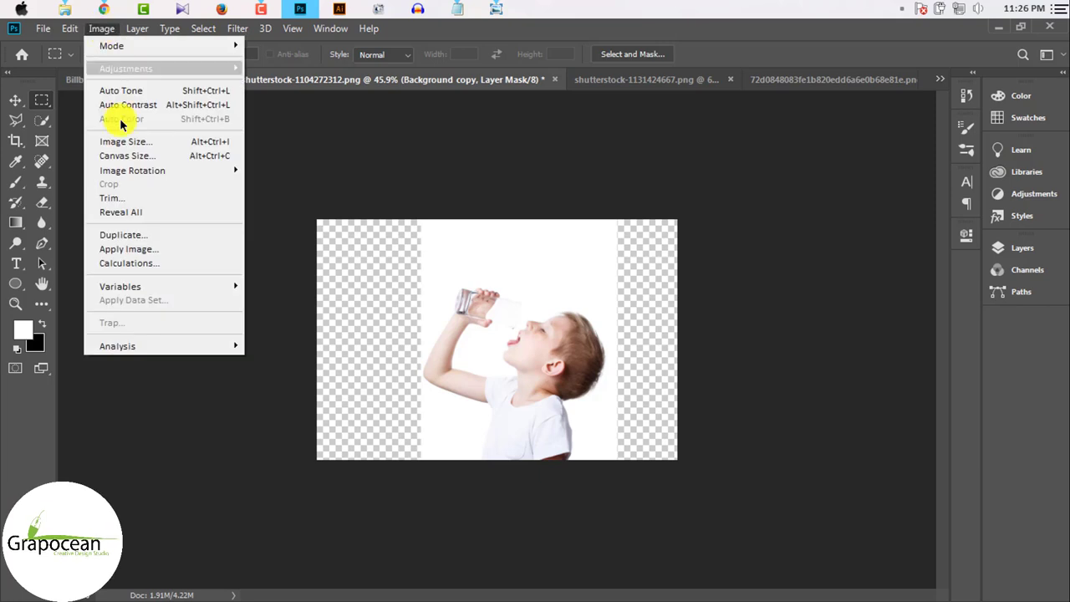
pyautogui.click(122, 199)
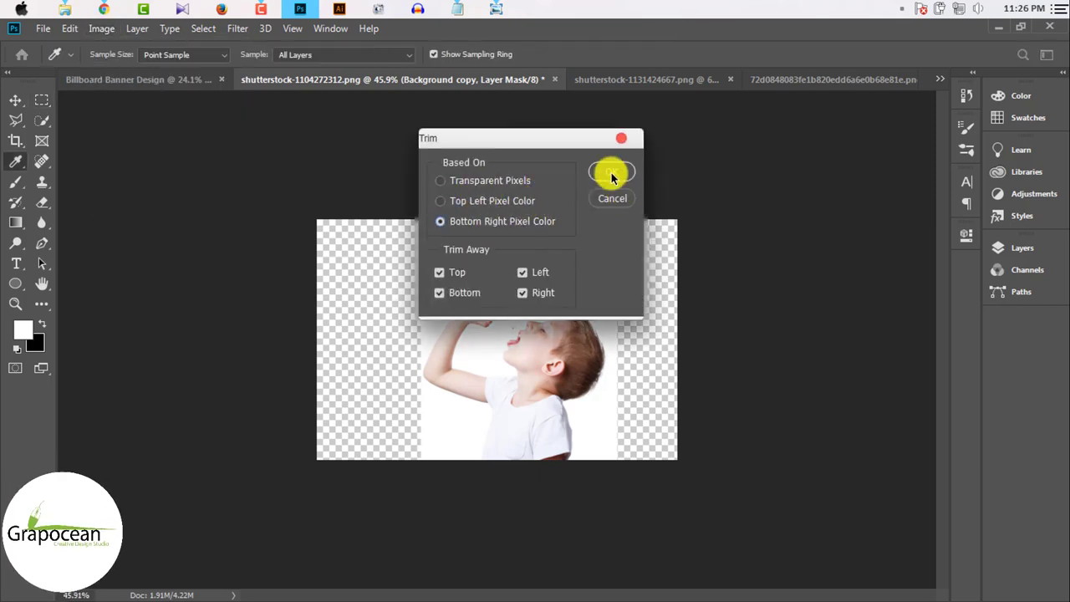
pyautogui.click(608, 174)
pyautogui.press('m')
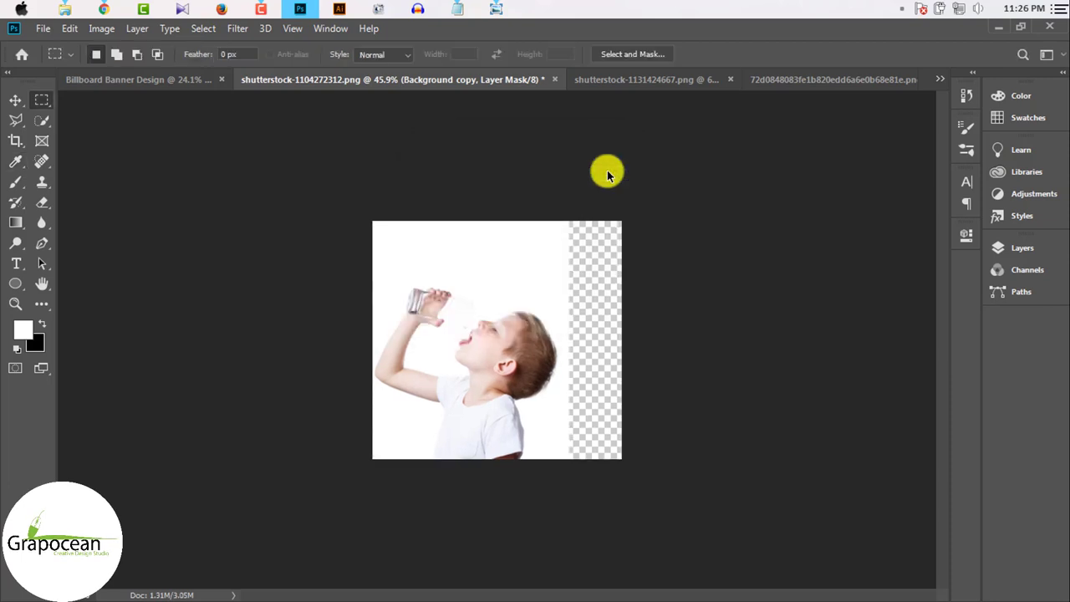
pyautogui.click(101, 28)
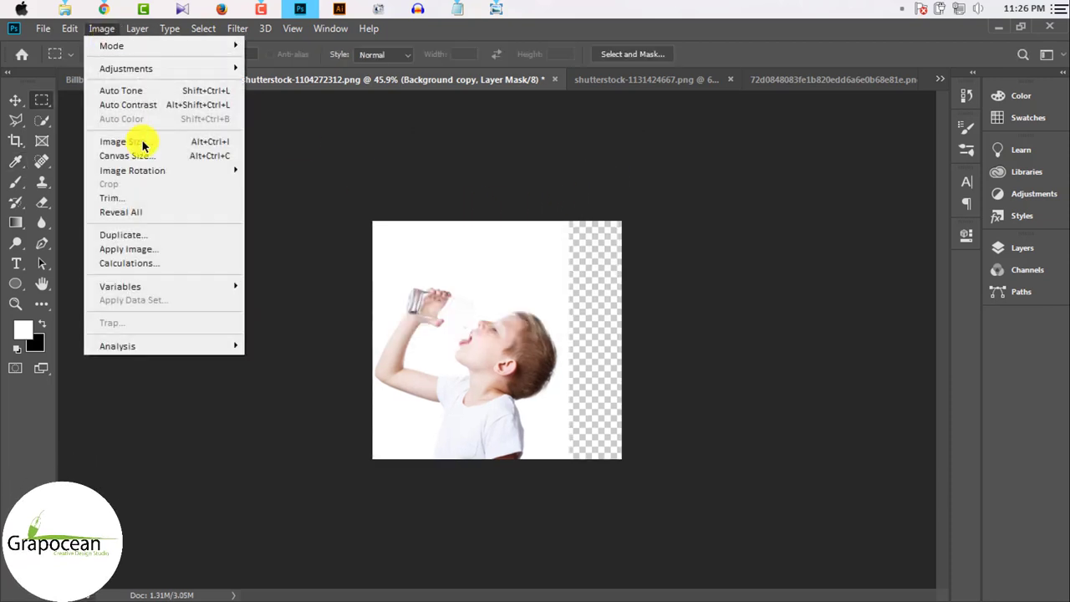
pyautogui.click(142, 199)
pyautogui.click(441, 201)
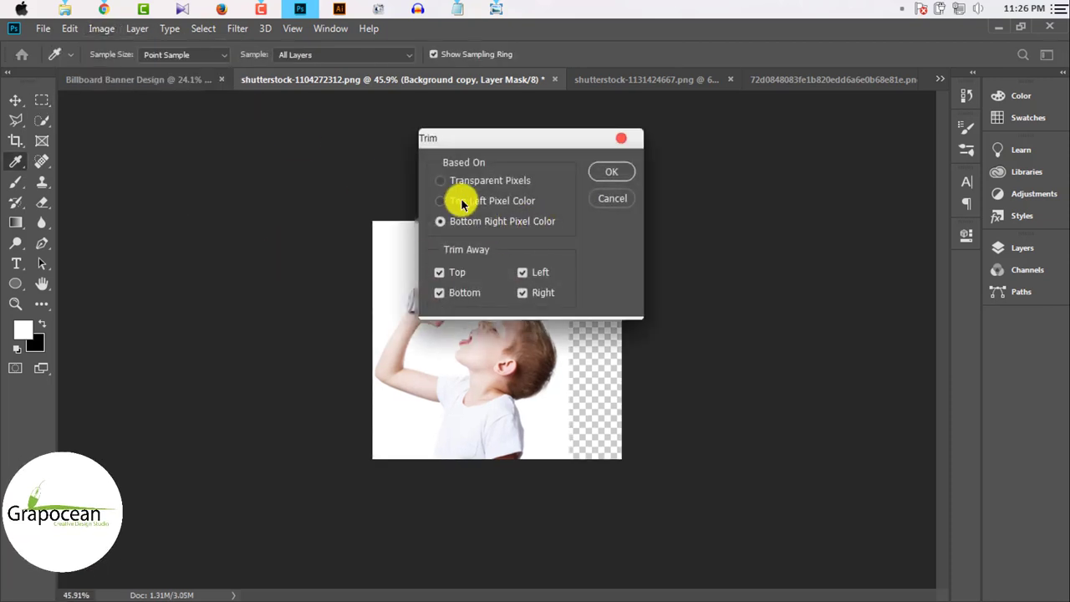
pyautogui.click(613, 173)
pyautogui.press('m')
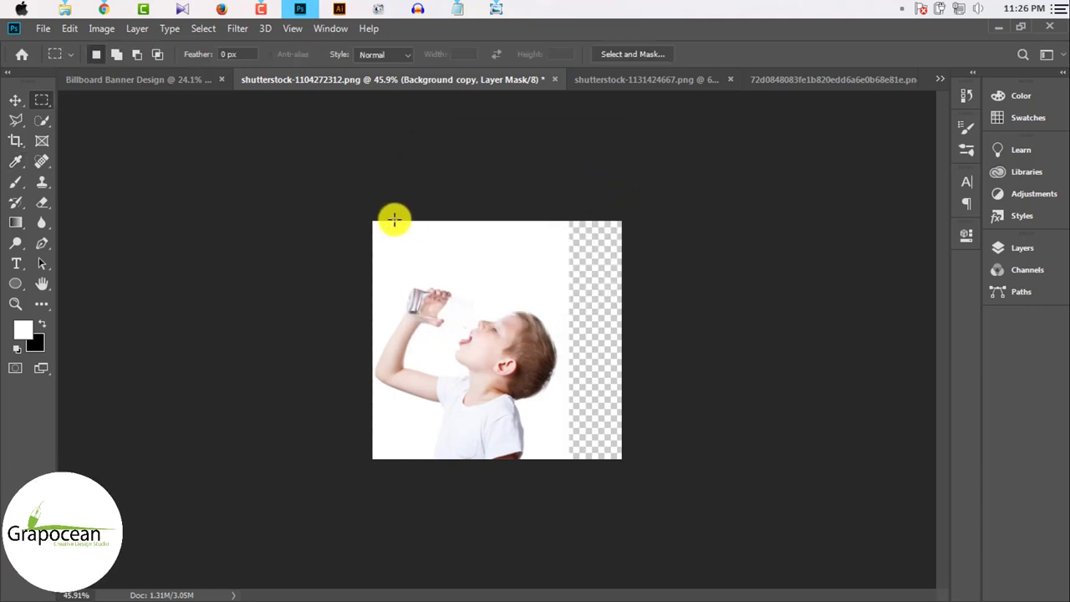
# - Trim the boy photo again by Transparent Pixels with all sides checked
pyautogui.click(100, 30)
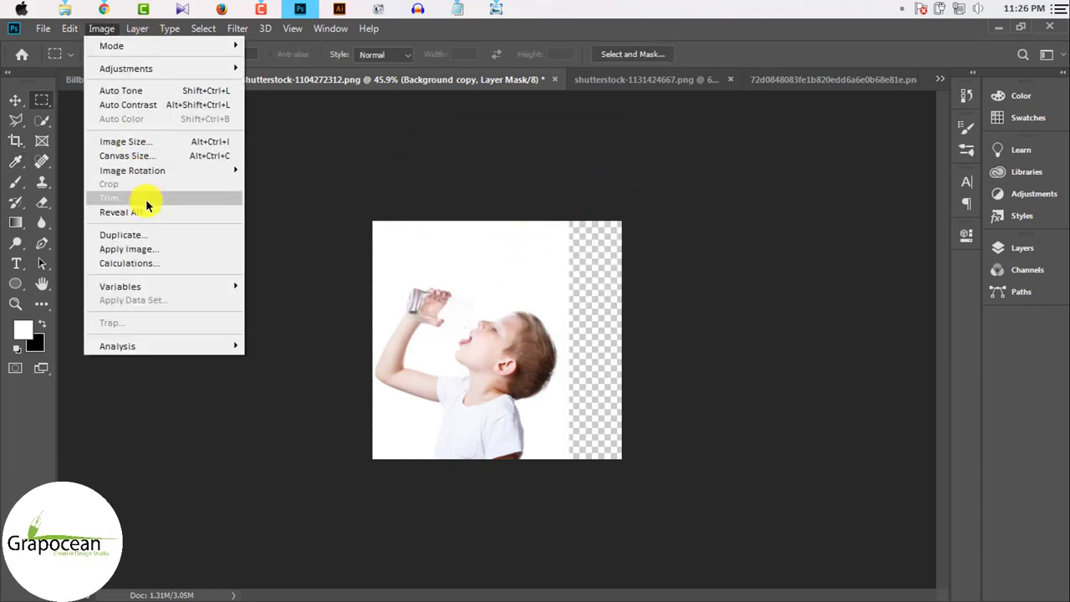
pyautogui.click(146, 201)
pyautogui.click(608, 173)
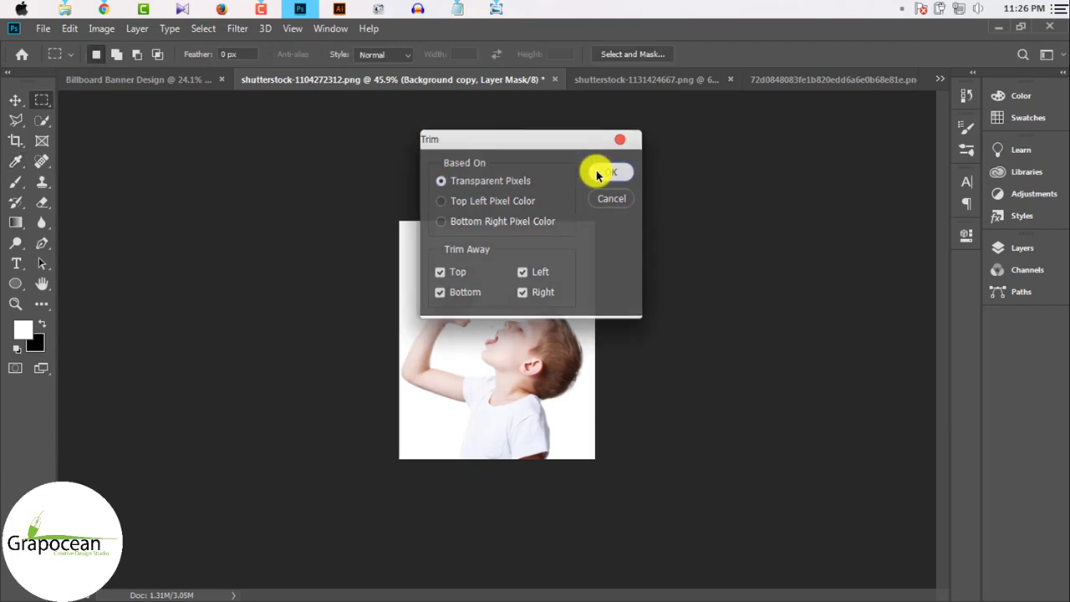
pyautogui.click(15, 99)
# - Drag the boy photo into the billboard's upper right and show the Layers panel
pyautogui.moveTo(525, 379)
pyautogui.mouseDown()
pyautogui.moveTo(614, 399)
pyautogui.moveTo(605, 338)
pyautogui.mouseUp()
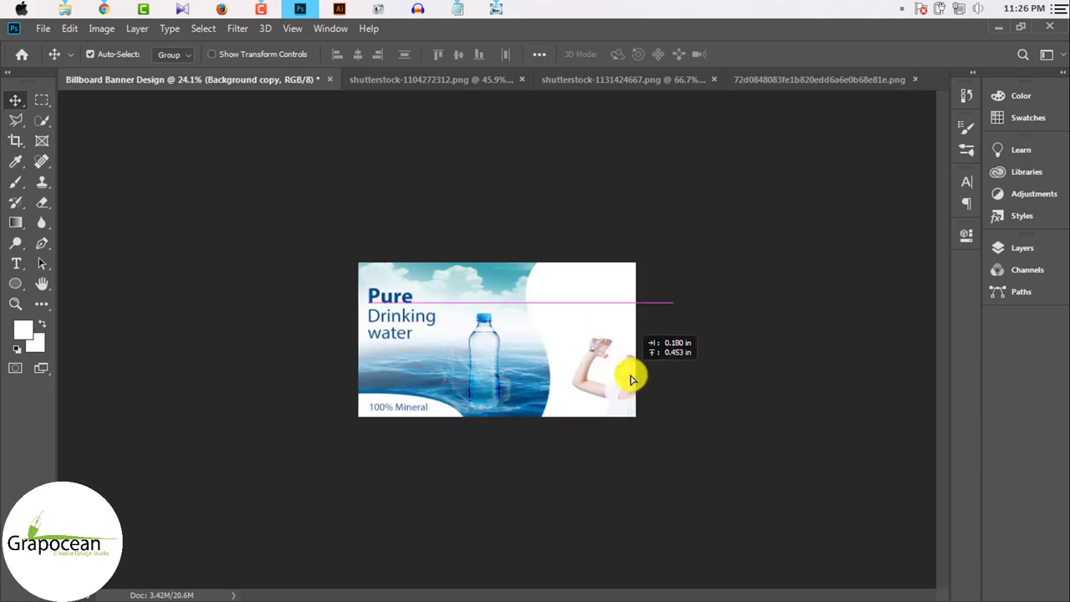
pyautogui.moveTo(605, 338)
pyautogui.mouseDown()
pyautogui.moveTo(620, 344)
pyautogui.moveTo(606, 324)
pyautogui.moveTo(663, 301)
pyautogui.mouseUp()
pyautogui.scroll(2, 658, 359)
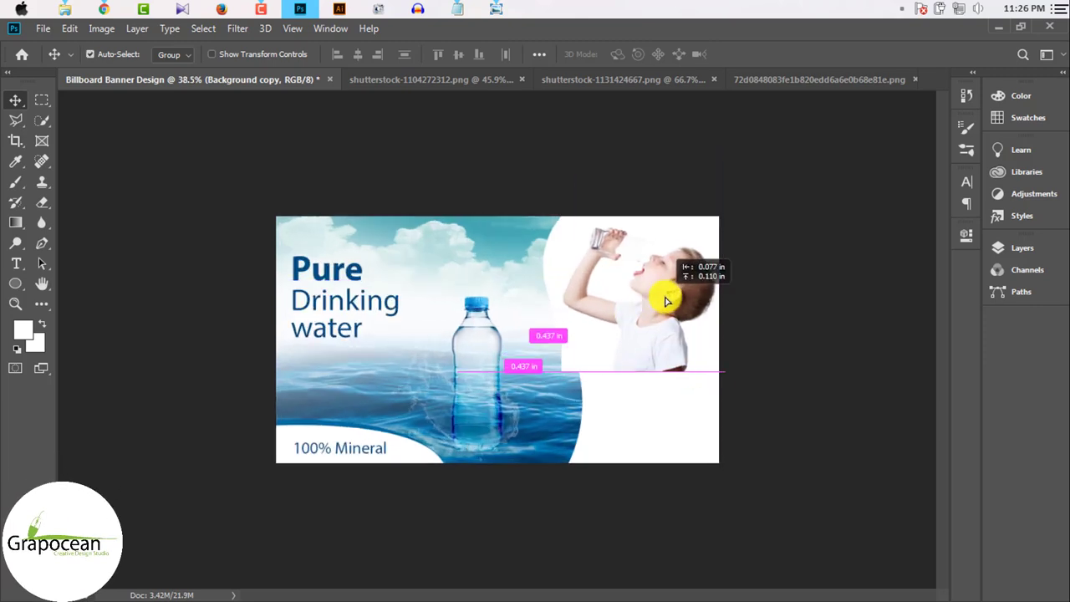
pyautogui.scroll(1, 623, 350)
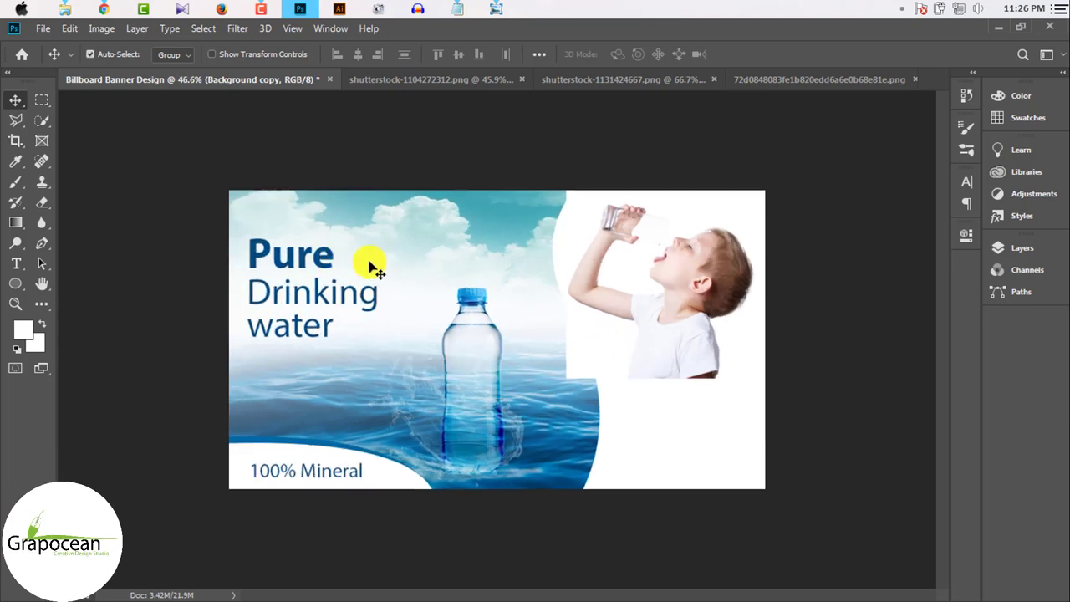
pyautogui.click(1024, 248)
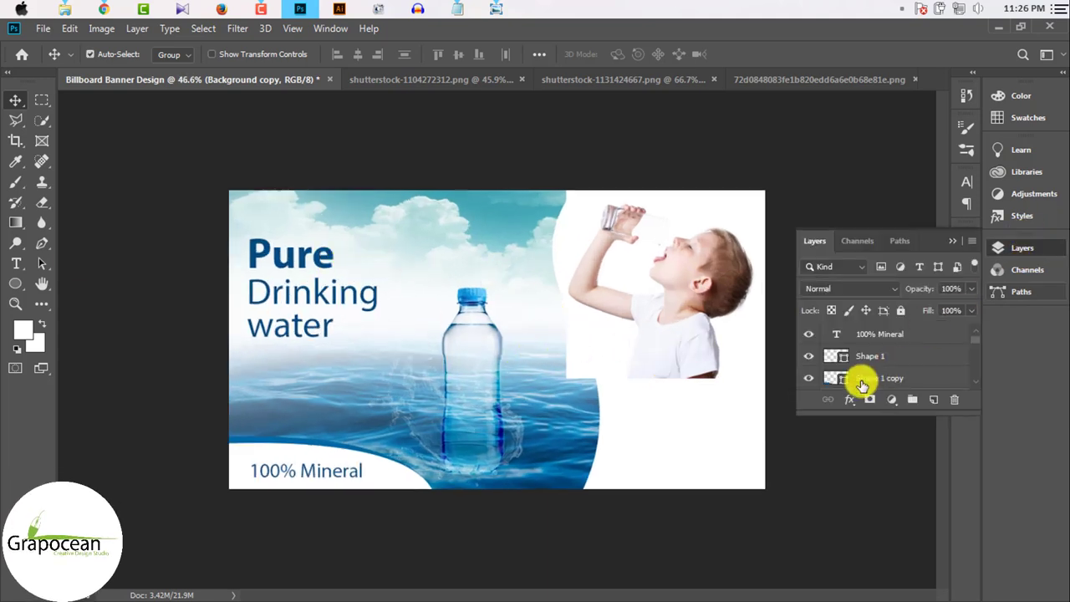
pyautogui.click(808, 356)
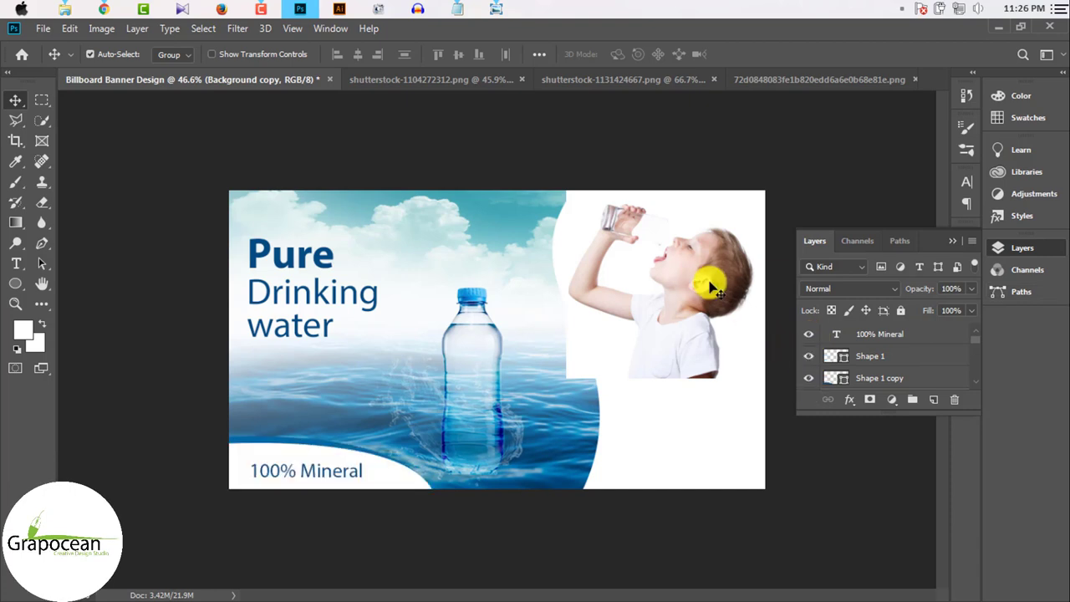
pyautogui.moveTo(709, 288)
pyautogui.mouseDown()
pyautogui.moveTo(709, 260)
pyautogui.moveTo(710, 282)
pyautogui.mouseUp()
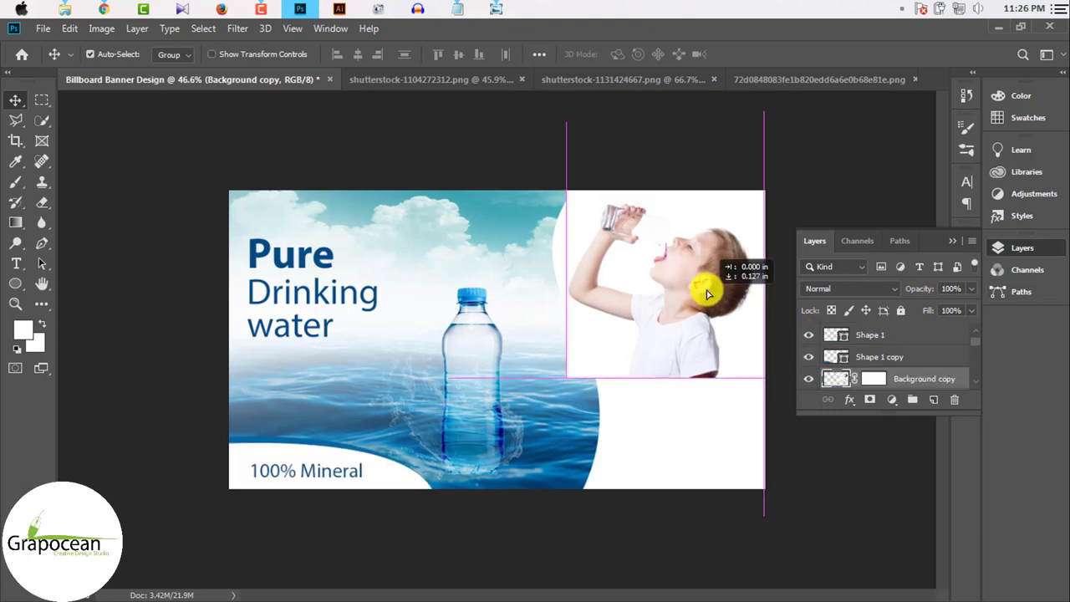
# - Replace the boy photo's mask with a new one and fade its bottom using a black-to-white gradient
pyautogui.rightClick(869, 387)
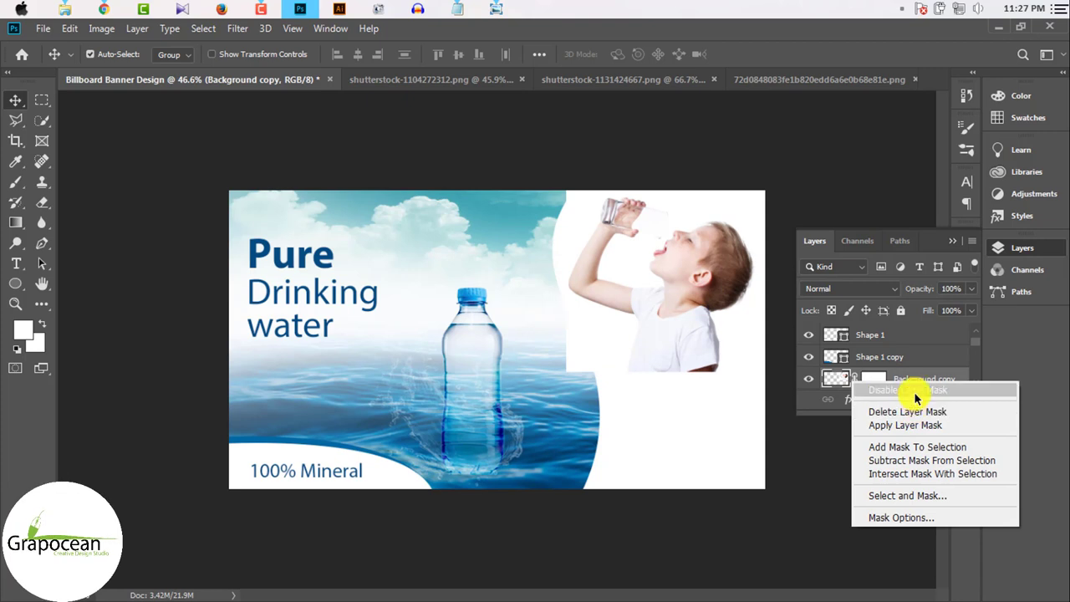
pyautogui.press('Escape')
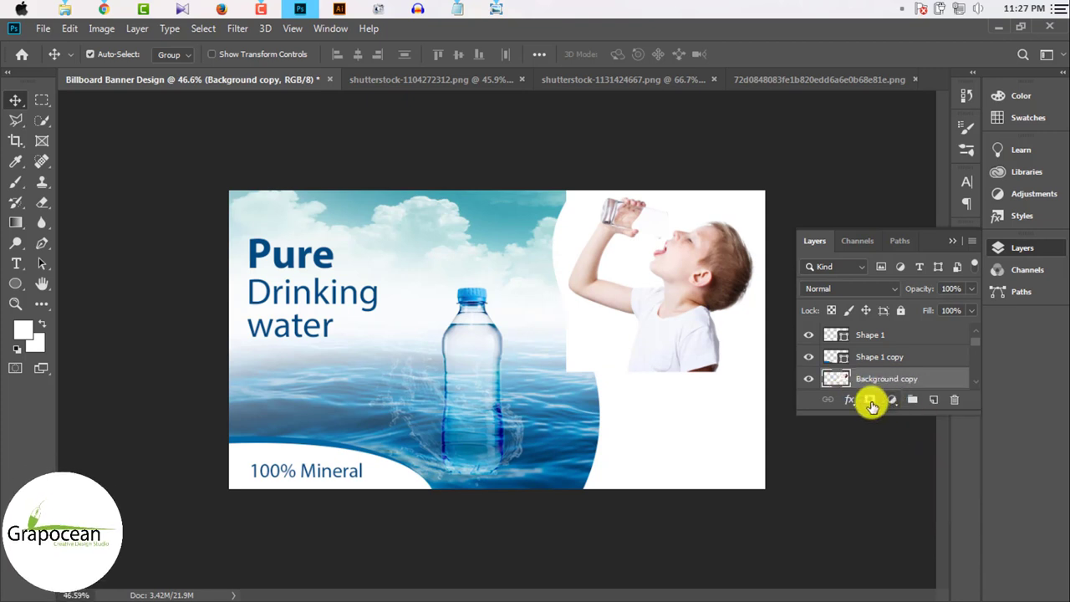
pyautogui.click(873, 378)
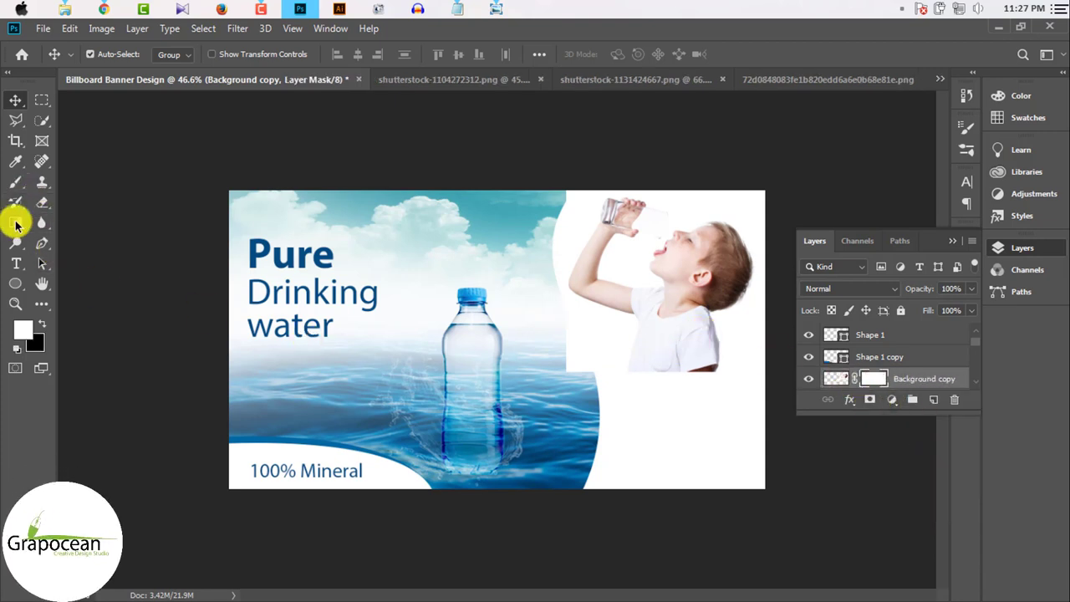
pyautogui.click(16, 223)
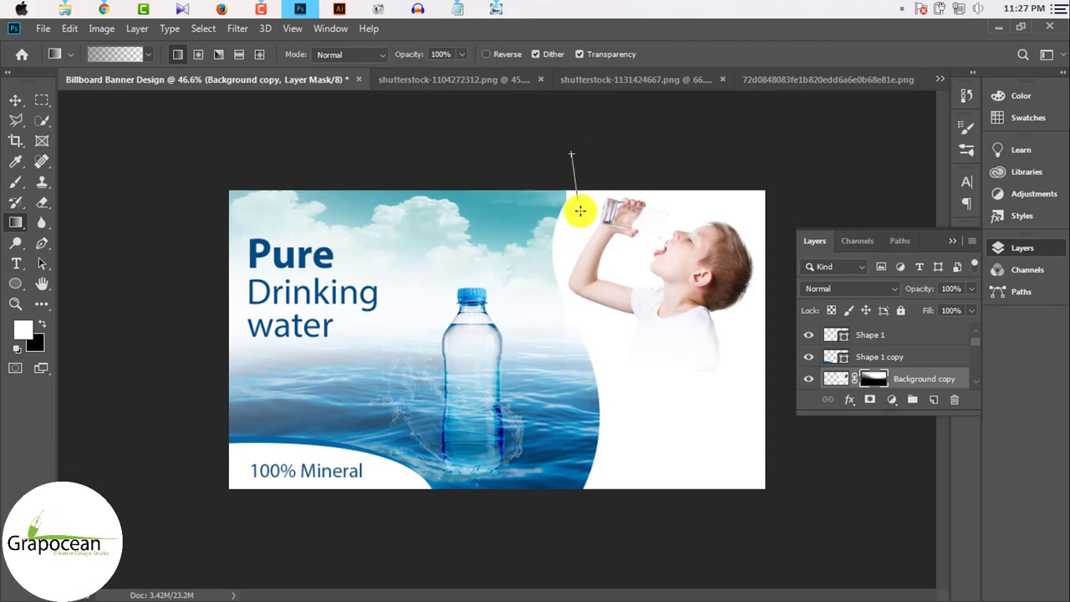
pyautogui.moveTo(566, 214); pyautogui.dragTo(573, 215)
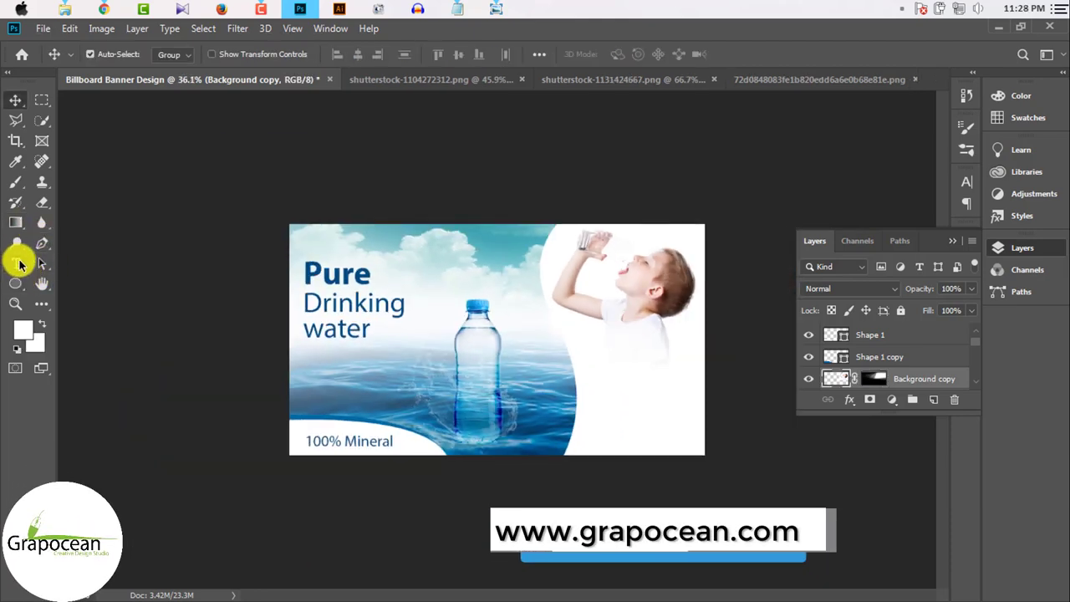
# - Draw a closed crescent-shaped shape path along the wave edge with the Pen tool
pyautogui.click(42, 243)
pyautogui.click(544, 216)
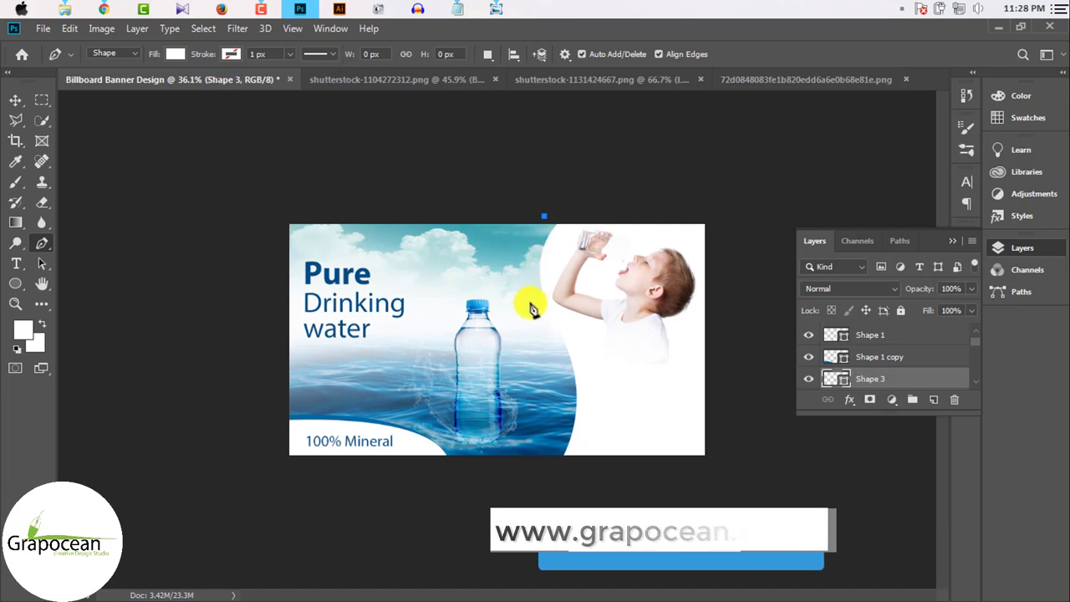
pyautogui.moveTo(571, 369); pyautogui.dragTo(604, 449)
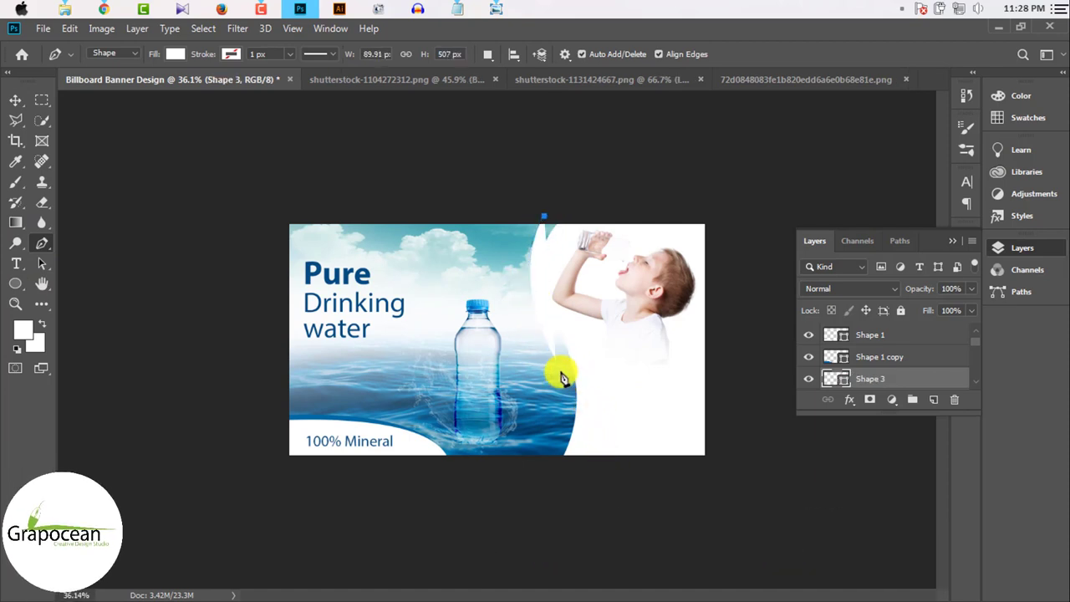
pyautogui.hotkey('ctrl', 'z')
pyautogui.hotkey('ctrl', 'z')
pyautogui.click(543, 467)
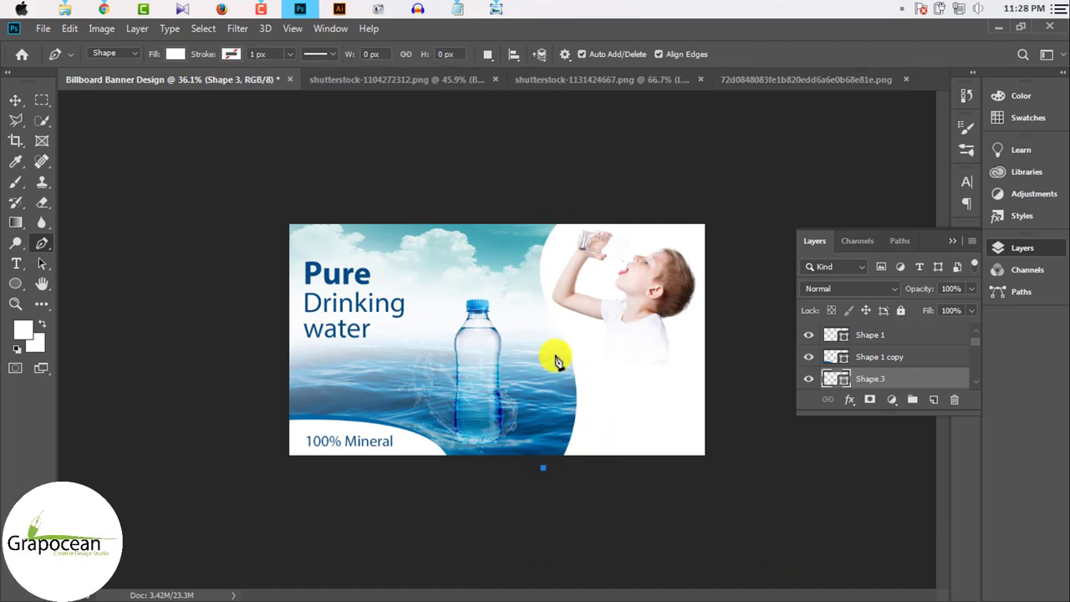
pyautogui.moveTo(551, 346)
pyautogui.mouseDown()
pyautogui.moveTo(524, 281)
pyautogui.moveTo(498, 259)
pyautogui.mouseUp()
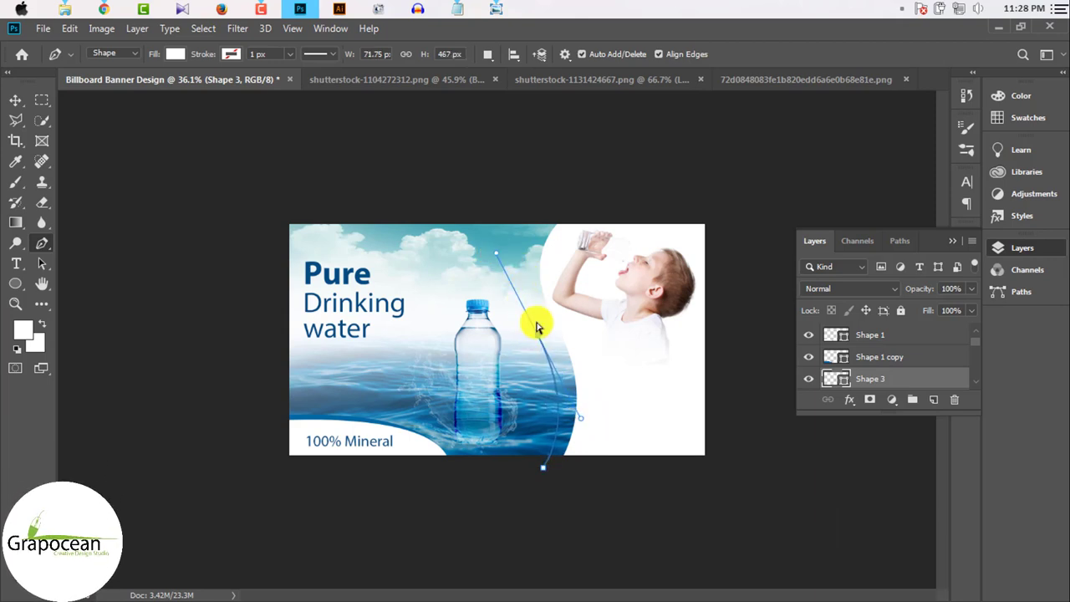
pyautogui.moveTo(503, 271); pyautogui.dragTo(503, 267)
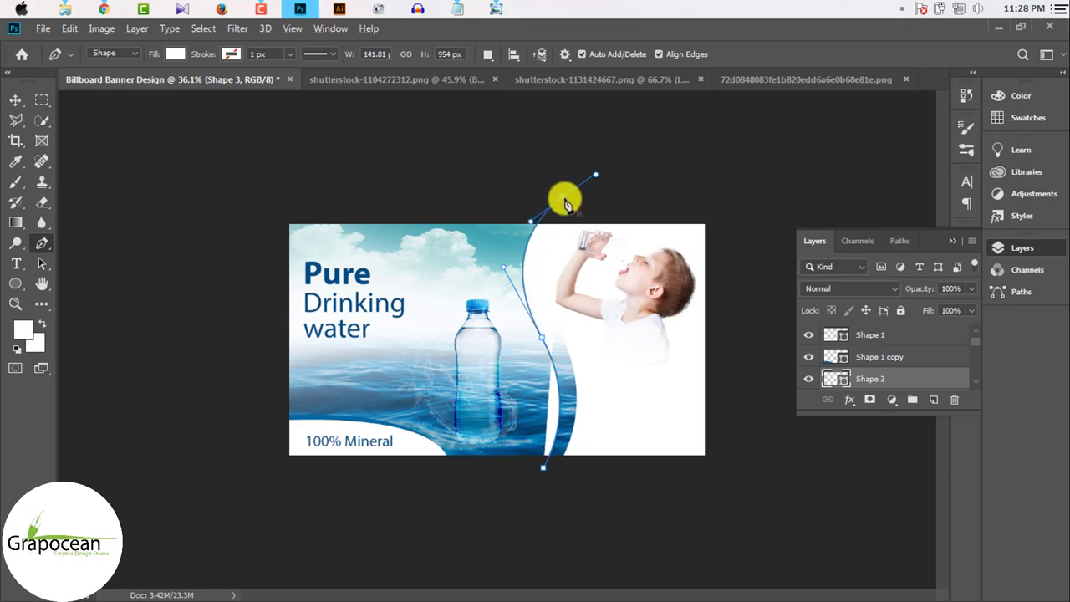
# - Adjust the crescent's anchor handles to shape a thin band tracing the wave edge
pyautogui.moveTo(567, 204); pyautogui.dragTo(563, 198)
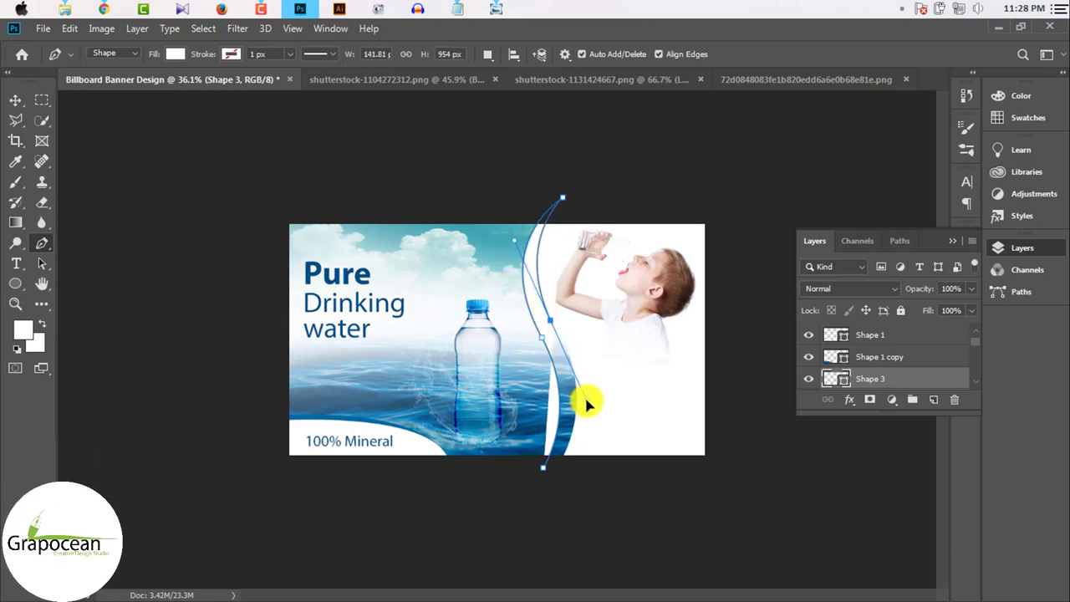
pyautogui.moveTo(585, 447); pyautogui.dragTo(537, 475)
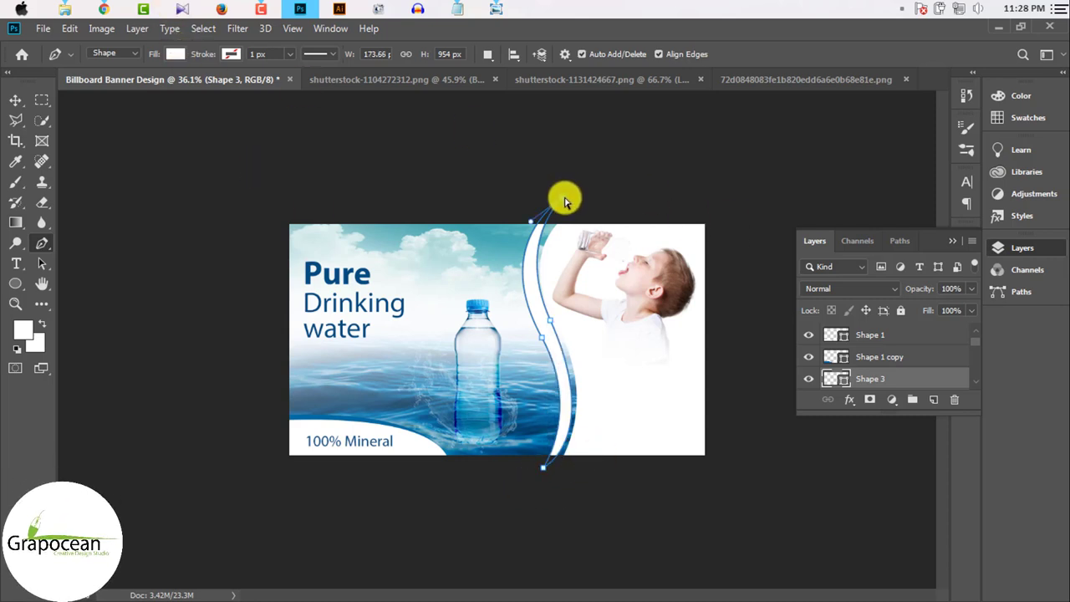
pyautogui.moveTo(564, 202); pyautogui.dragTo(550, 223)
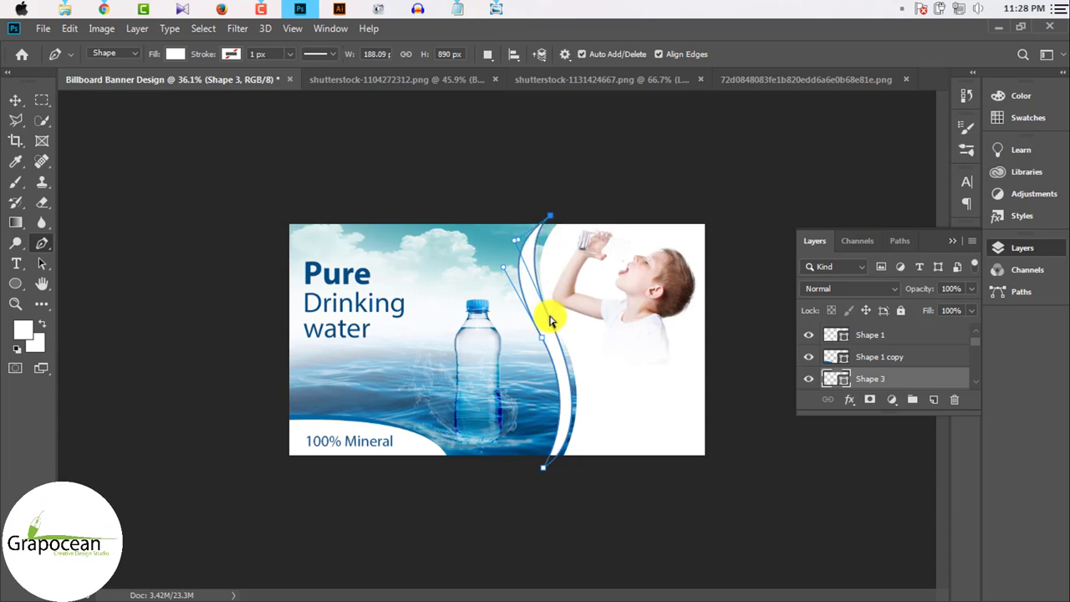
pyautogui.moveTo(548, 330)
pyautogui.mouseDown()
pyautogui.moveTo(544, 346)
pyautogui.moveTo(549, 329)
pyautogui.mouseUp()
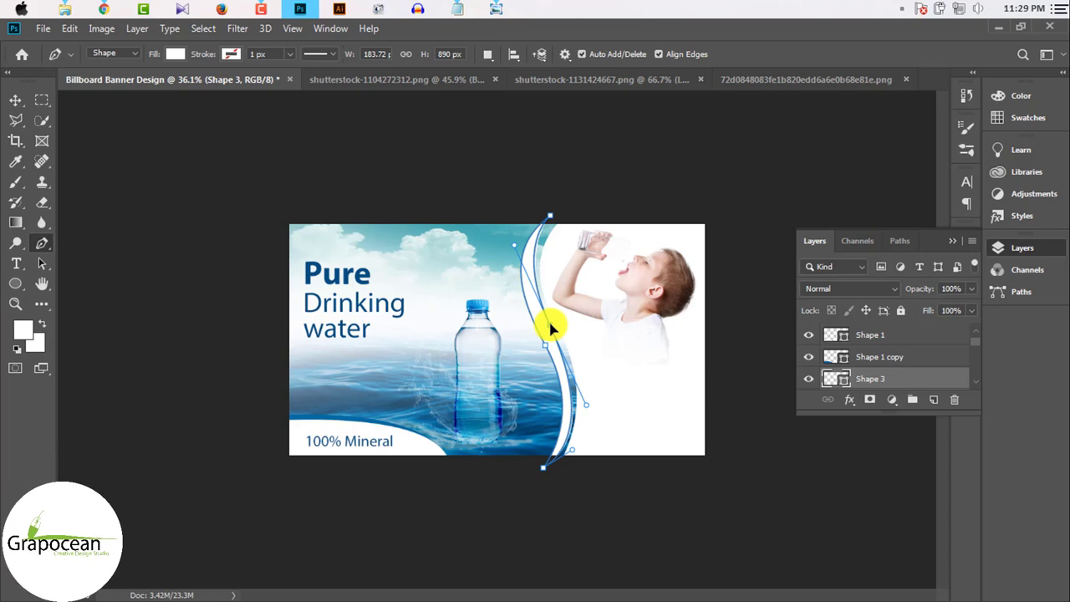
pyautogui.moveTo(588, 409); pyautogui.dragTo(588, 394)
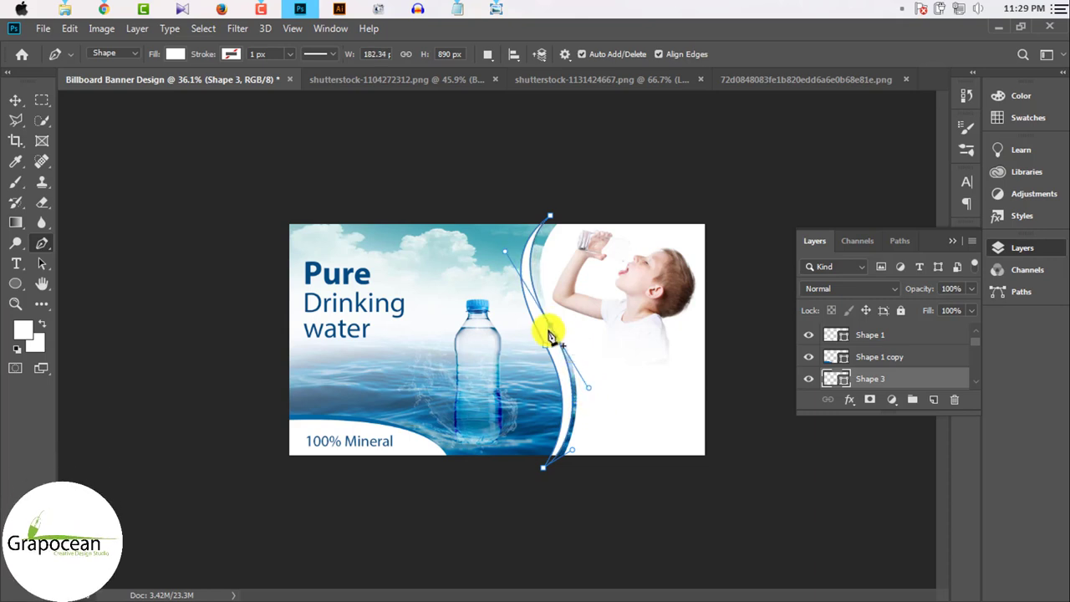
pyautogui.moveTo(549, 335); pyautogui.dragTo(551, 332)
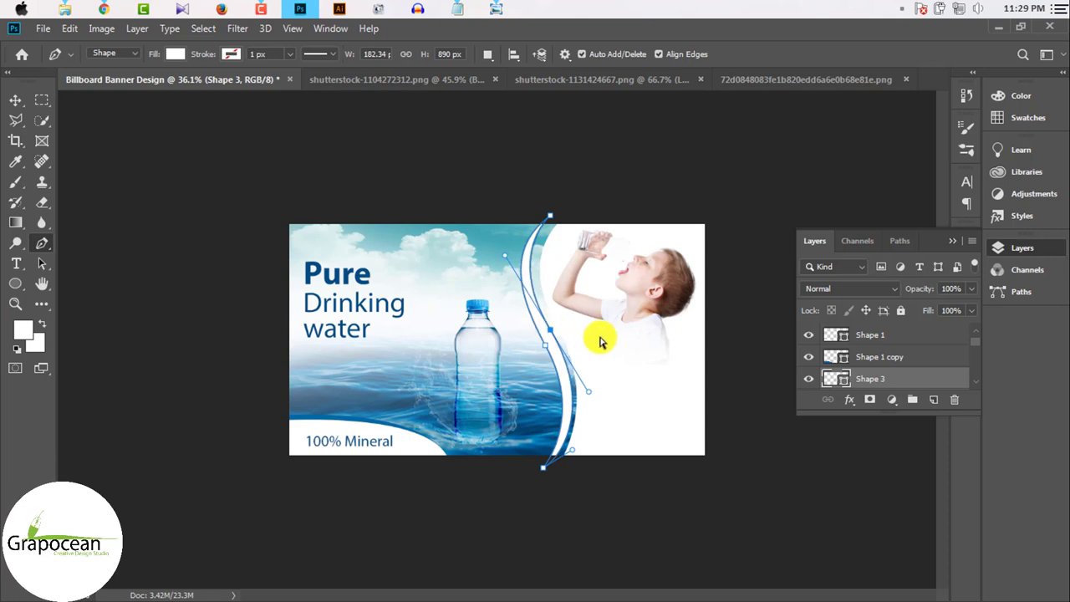
# - Fill the Shape 3 band blue and shift it along the wave edge
pyautogui.click(176, 55)
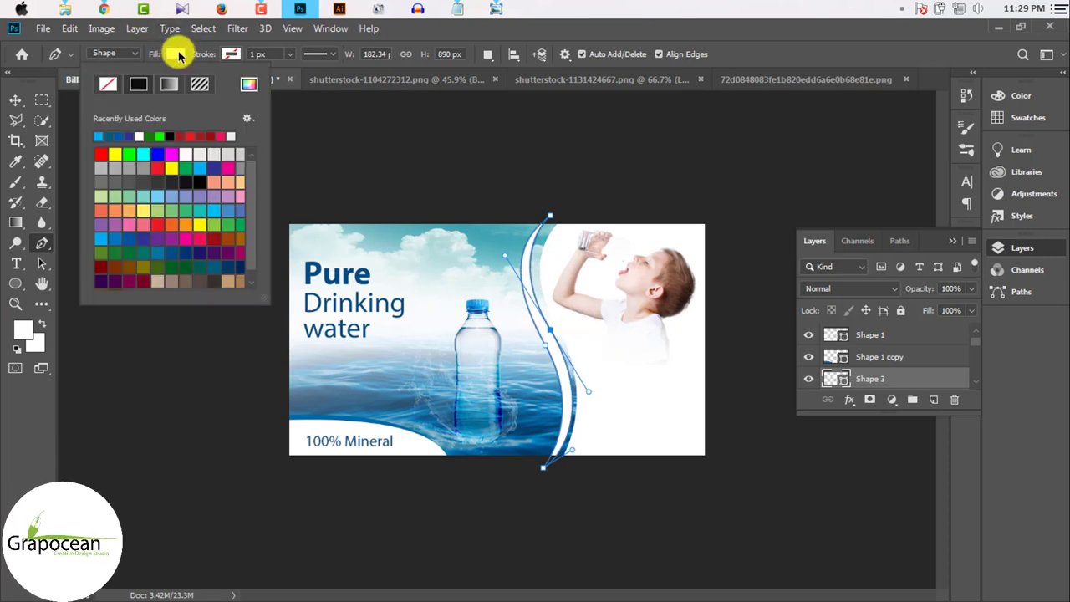
pyautogui.click(15, 100)
pyautogui.scroll(-2, 577, 351)
pyautogui.scroll(4, 576, 363)
pyautogui.moveTo(571, 367); pyautogui.dragTo(582, 365)
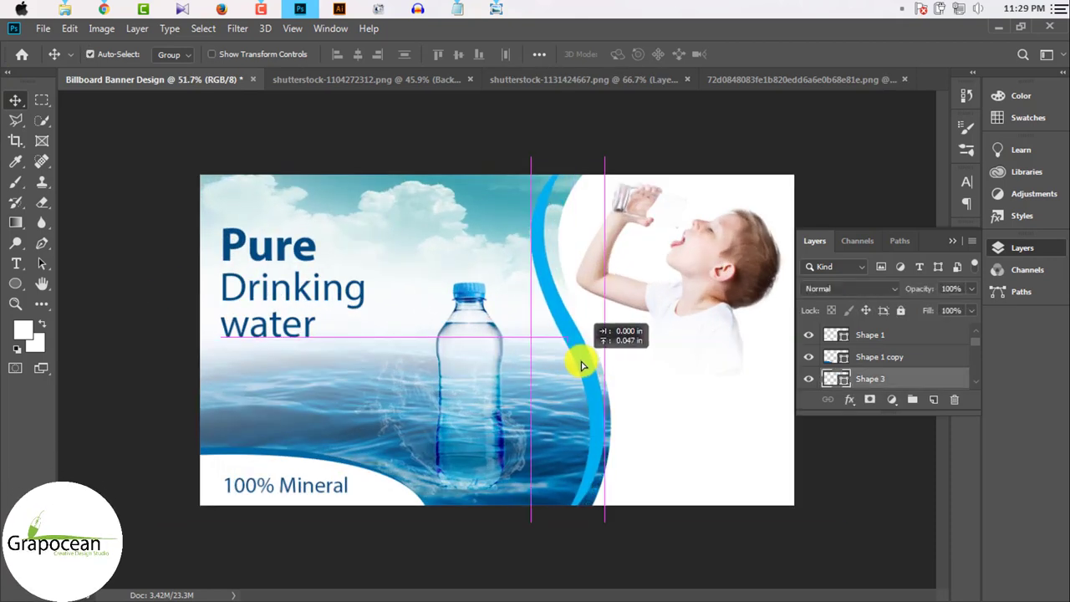
pyautogui.moveTo(585, 368)
pyautogui.mouseDown()
pyautogui.moveTo(625, 408)
pyautogui.moveTo(628, 382)
pyautogui.mouseUp()
# - Nudge the blue band into its final position along the white panel's curved edge
pyautogui.scroll(2, 585, 368)
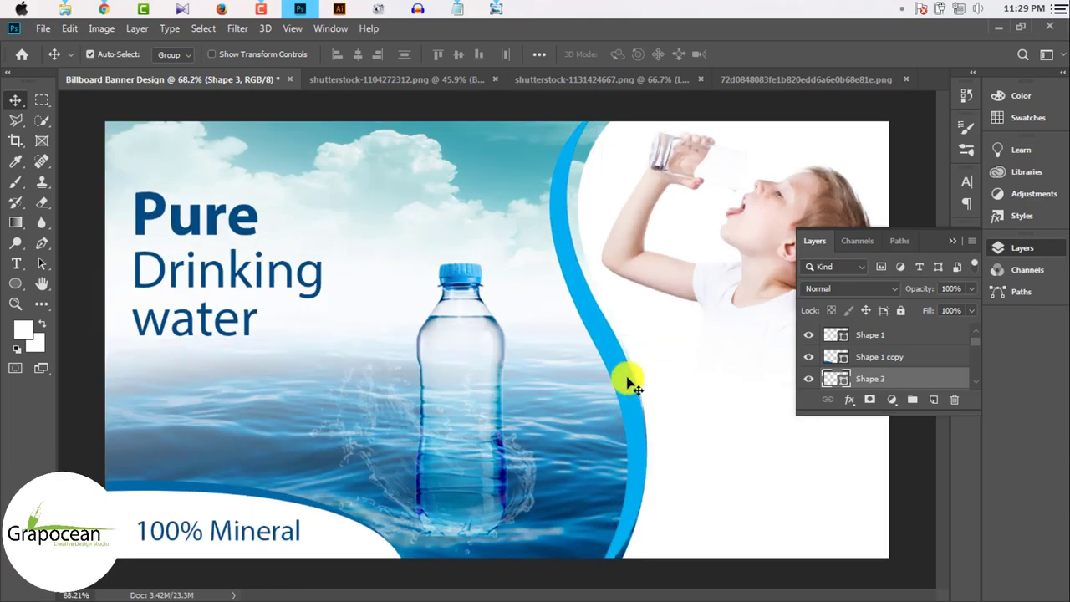
pyautogui.scroll(2, 627, 383)
pyautogui.moveTo(663, 441); pyautogui.dragTo(662, 406)
pyautogui.scroll(-5, 660, 406)
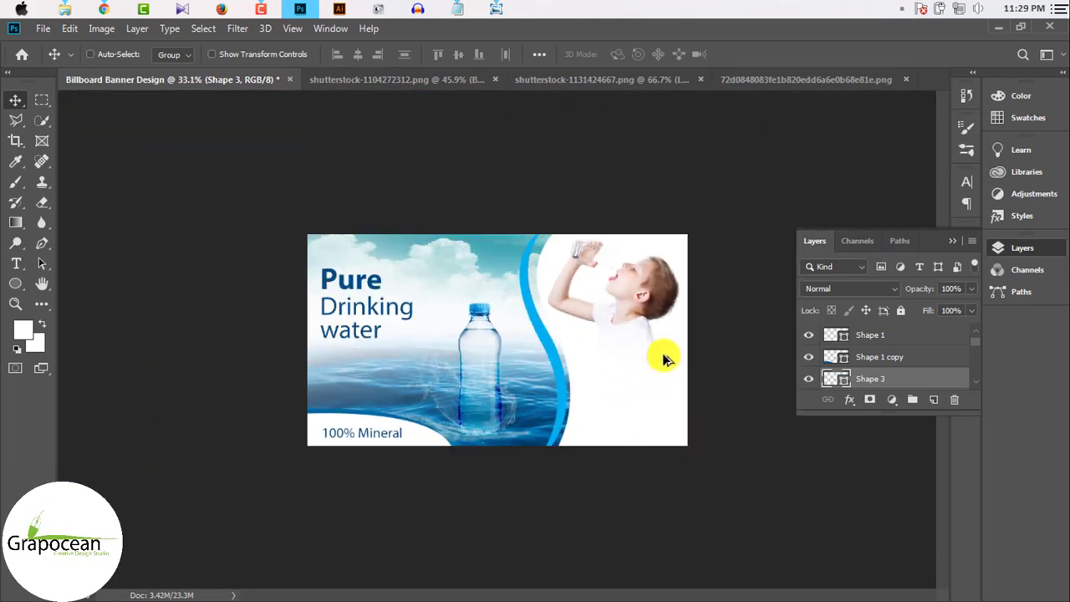
pyautogui.scroll(-2, 662, 354)
pyautogui.scroll(2, 593, 377)
pyautogui.scroll(3, 577, 384)
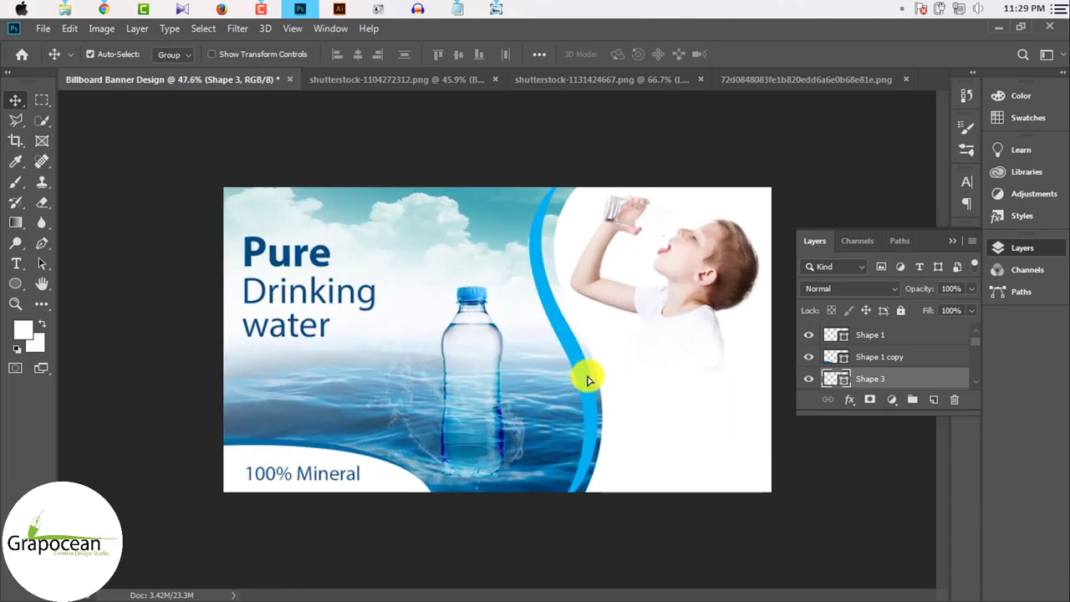
pyautogui.moveTo(587, 381); pyautogui.dragTo(582, 378)
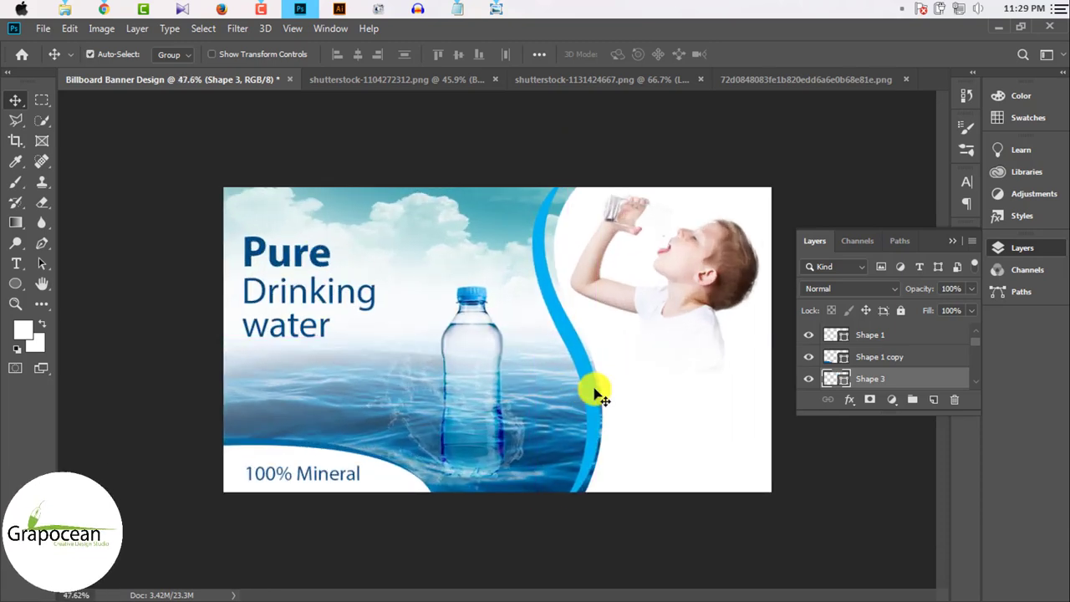
pyautogui.keyDown('alt'); pyautogui.scroll(-5, 614, 384); pyautogui.keyUp('alt')
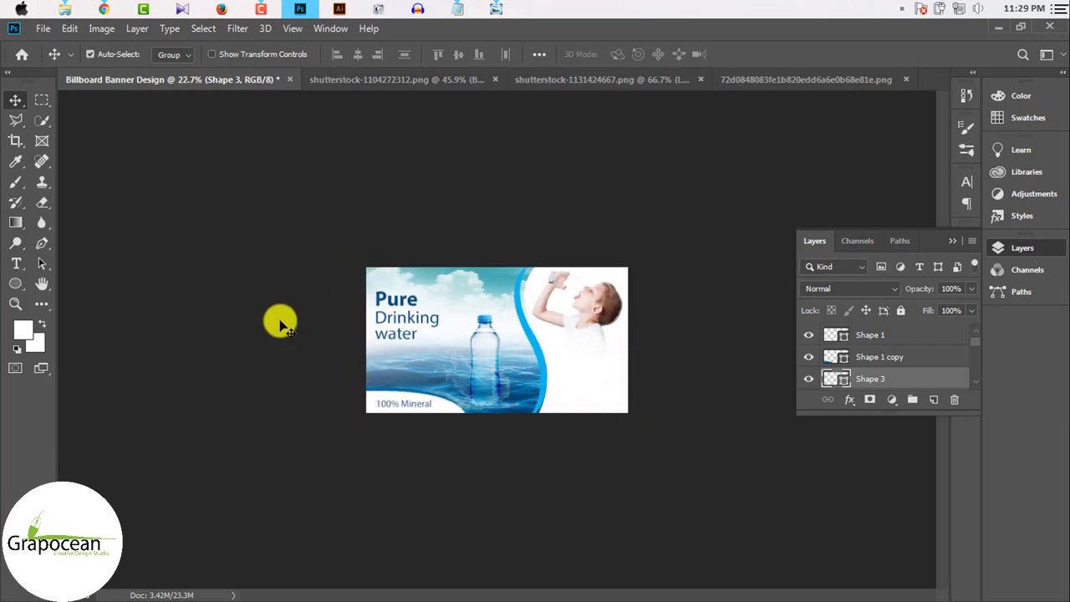
pyautogui.click(18, 263)
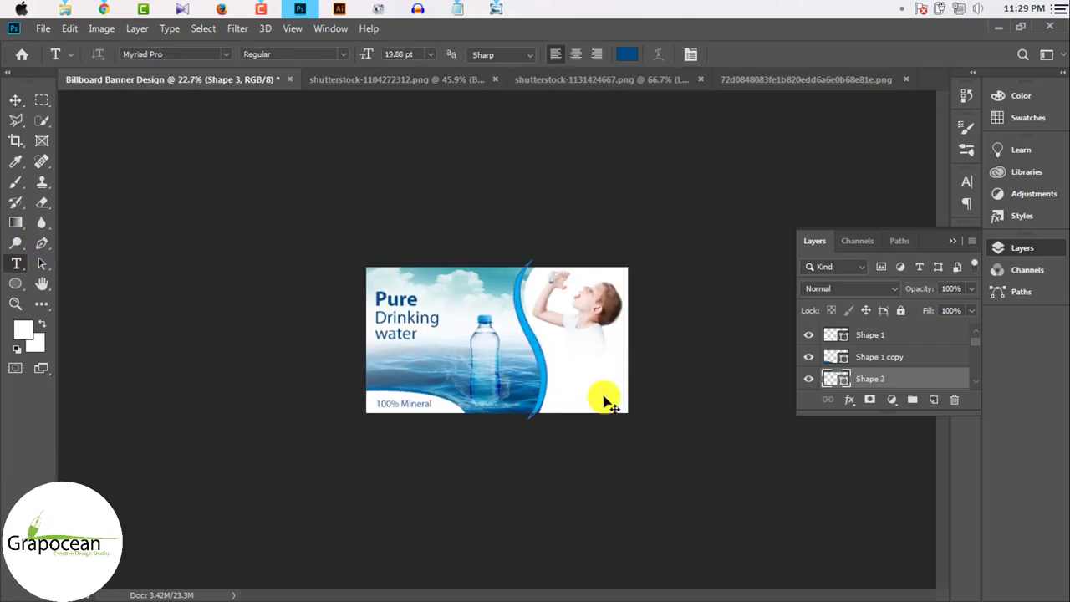
pyautogui.keyDown('alt'); pyautogui.scroll(2, 607, 400); pyautogui.keyUp('alt')
pyautogui.keyDown('alt'); pyautogui.scroll(2, 607, 393); pyautogui.keyUp('alt')
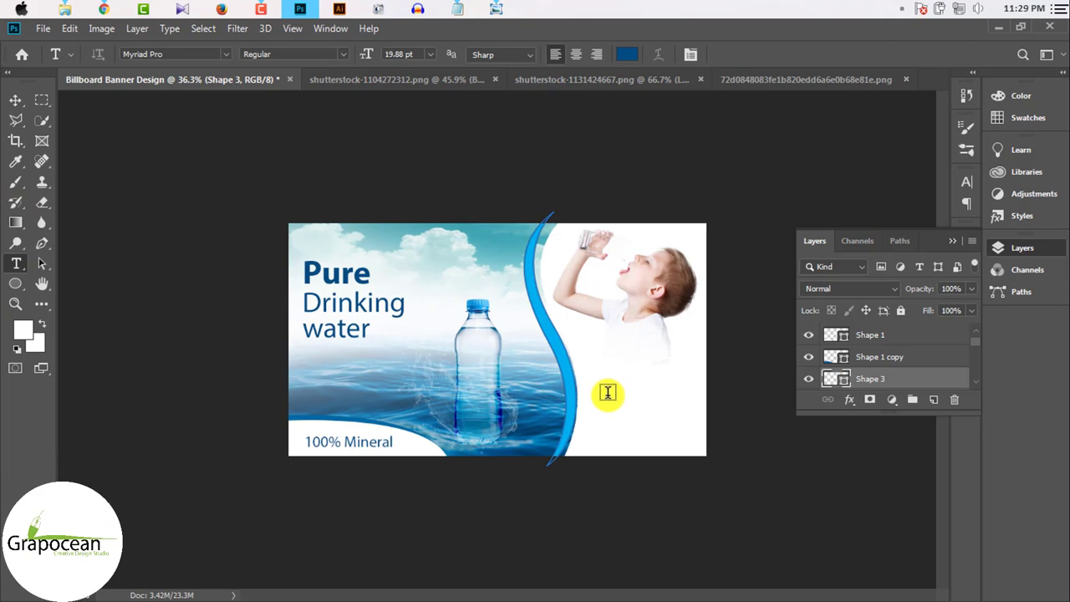
pyautogui.click(608, 393)
pyautogui.press('Left')
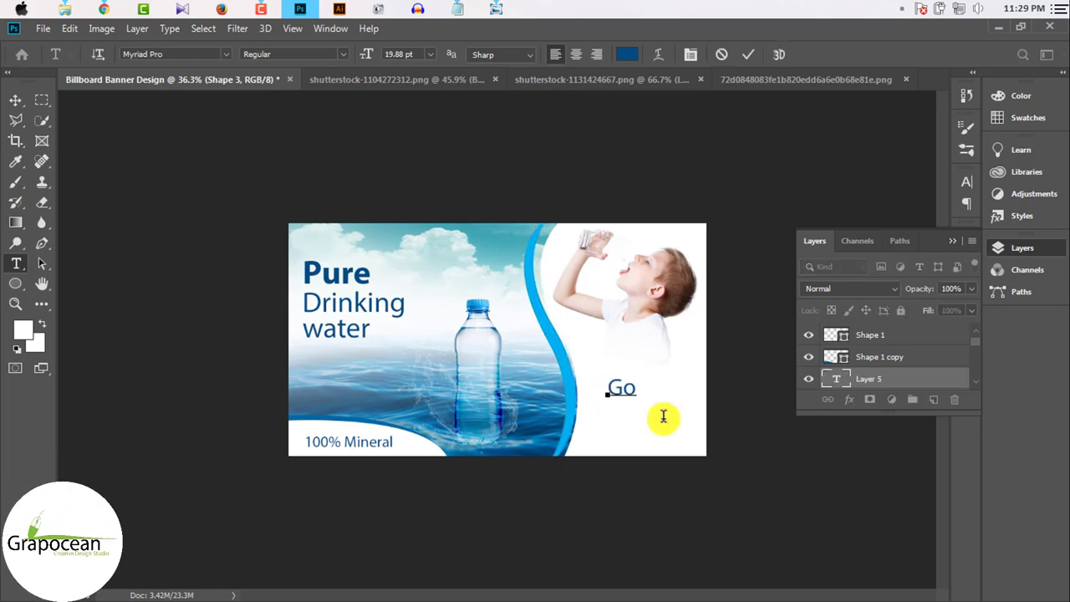
pyautogui.write('od')
pyautogui.press('BackSpace')
pyautogui.press('BackSpace')
pyautogui.press('BackSpace')
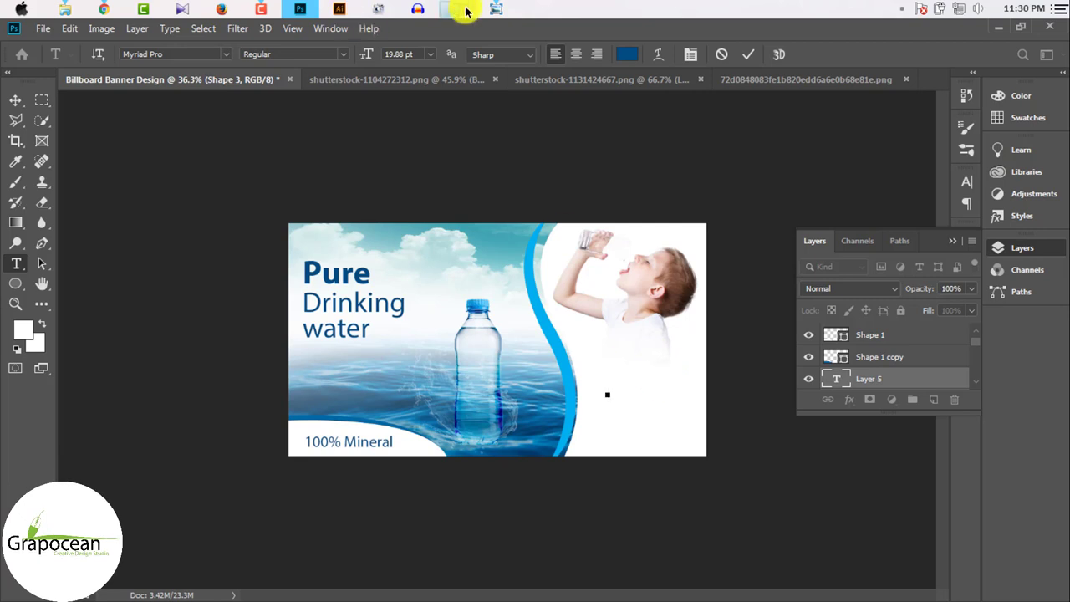
pyautogui.rightClick(17, 261)
pyautogui.click(60, 266)
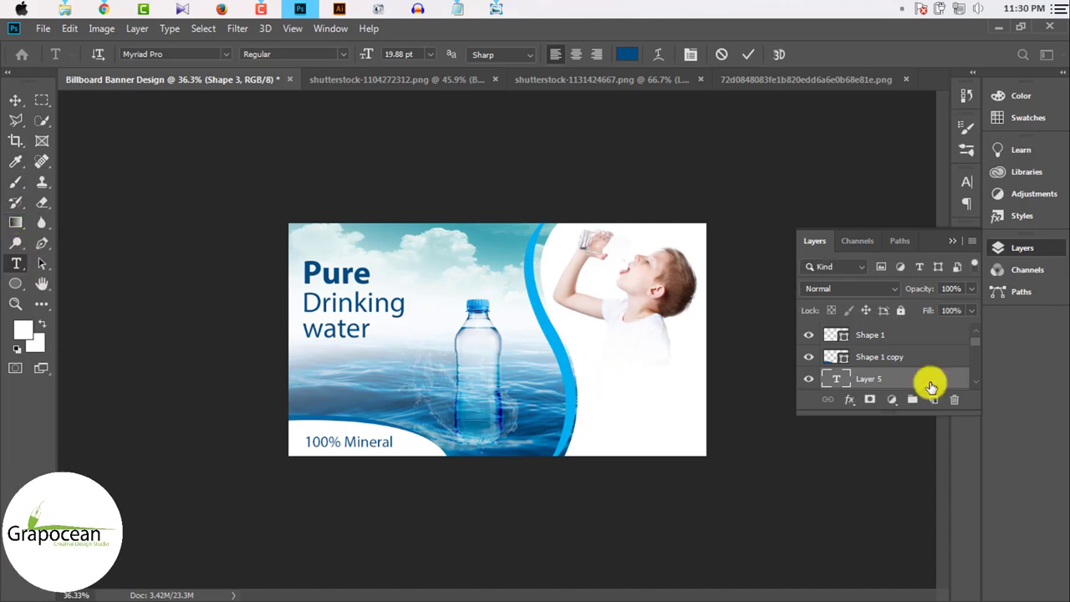
pyautogui.click(927, 383)
pyautogui.click(869, 333)
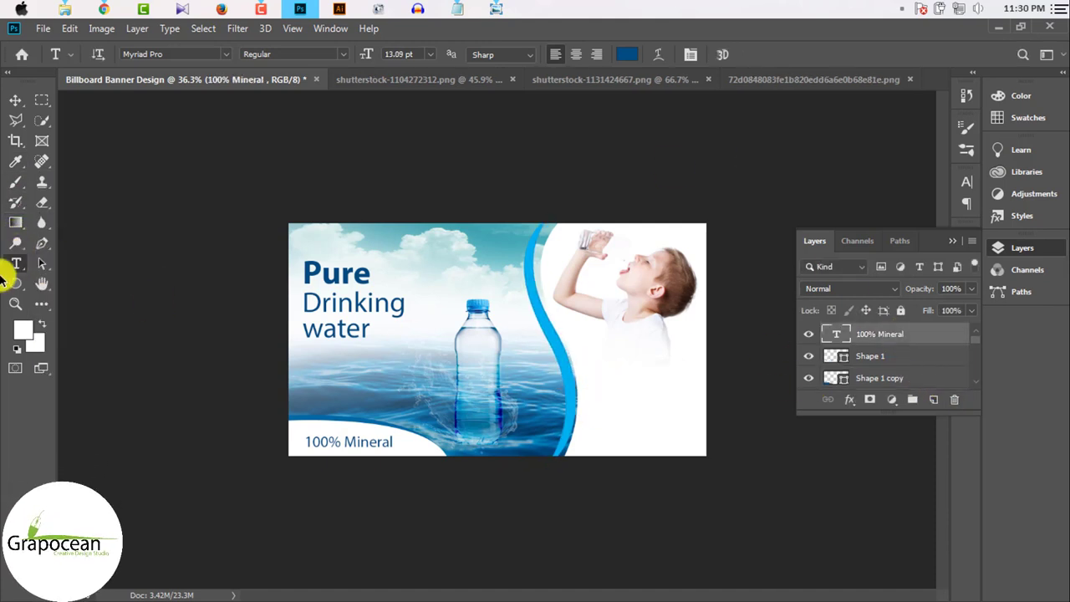
pyautogui.click(15, 100)
pyautogui.click(16, 263)
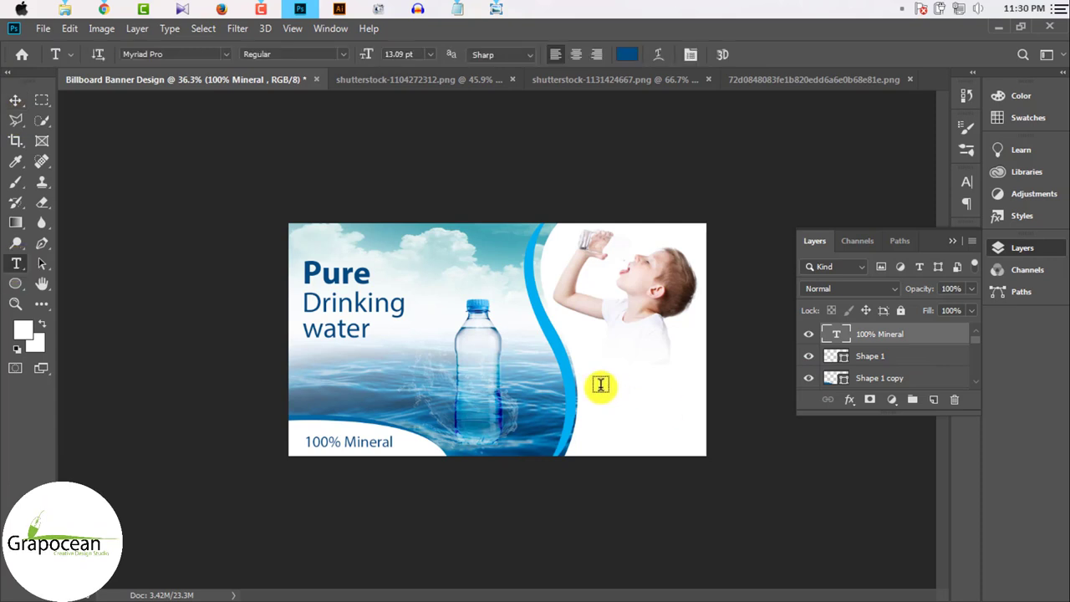
# - Draw a paragraph text box in the lower-right white area and enlarge it
pyautogui.moveTo(598, 385); pyautogui.dragTo(700, 434)
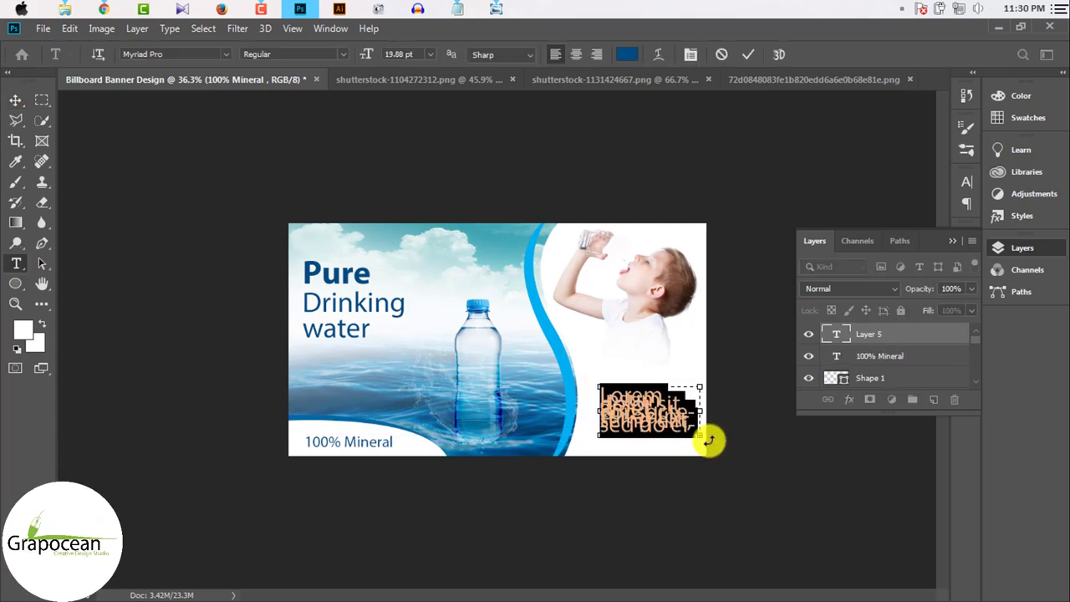
pyautogui.click(954, 242)
pyautogui.click(967, 181)
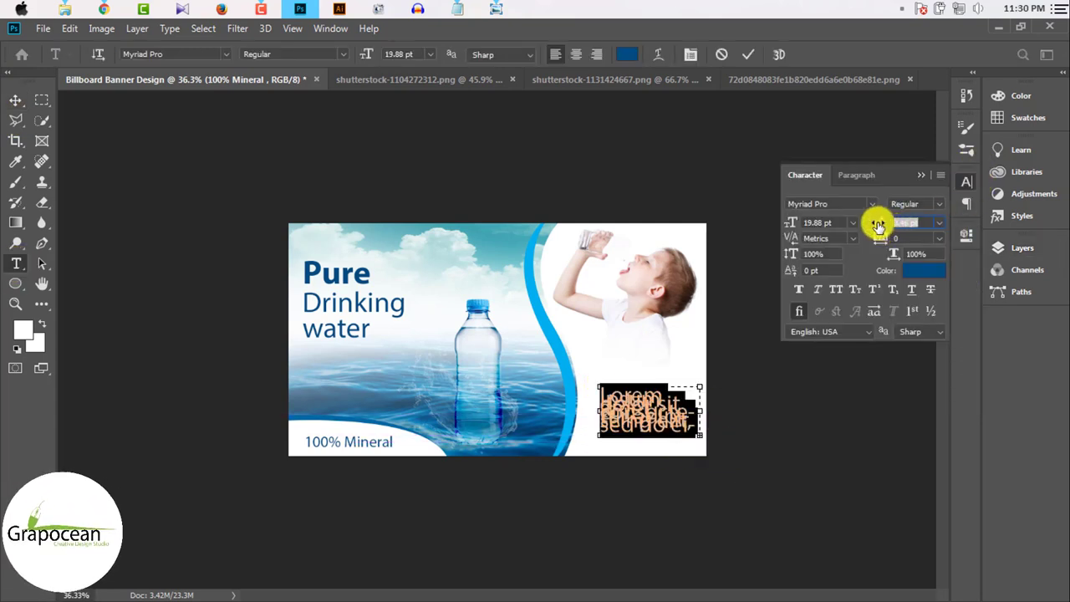
pyautogui.moveTo(876, 226); pyautogui.dragTo(872, 226)
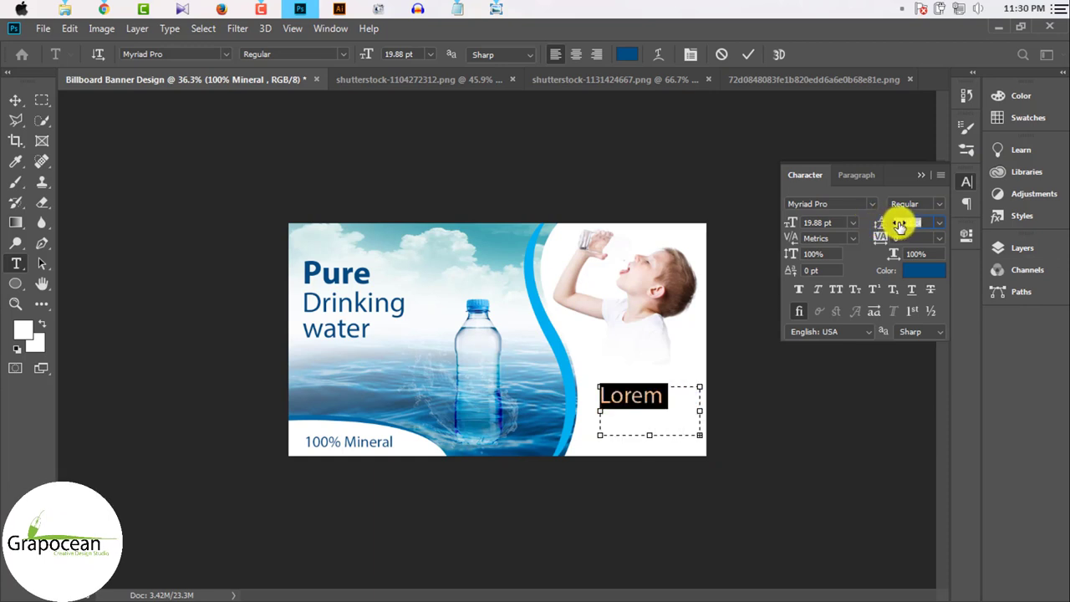
pyautogui.moveTo(649, 434); pyautogui.dragTo(651, 586)
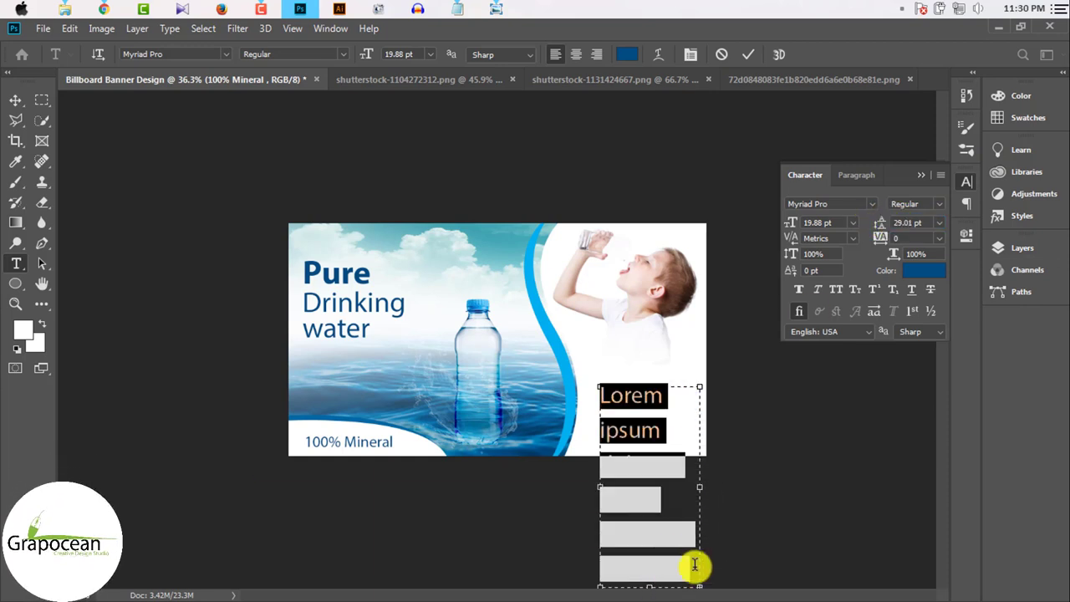
pyautogui.moveTo(598, 489); pyautogui.dragTo(571, 488)
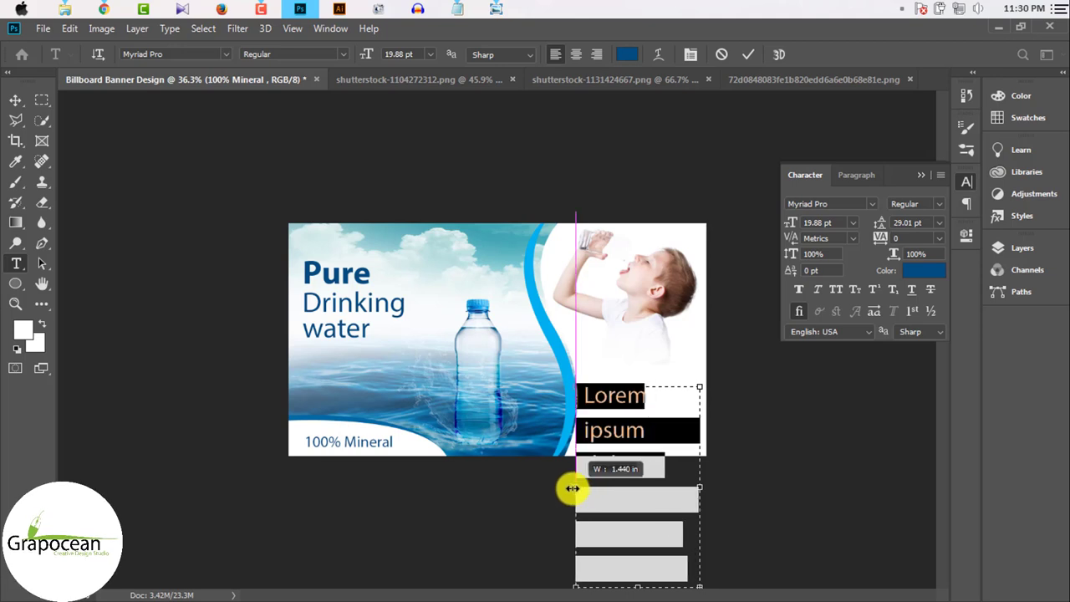
# - Set the body text to 9 pt with 12.01 pt leading
pyautogui.click(430, 55)
pyautogui.click(420, 123)
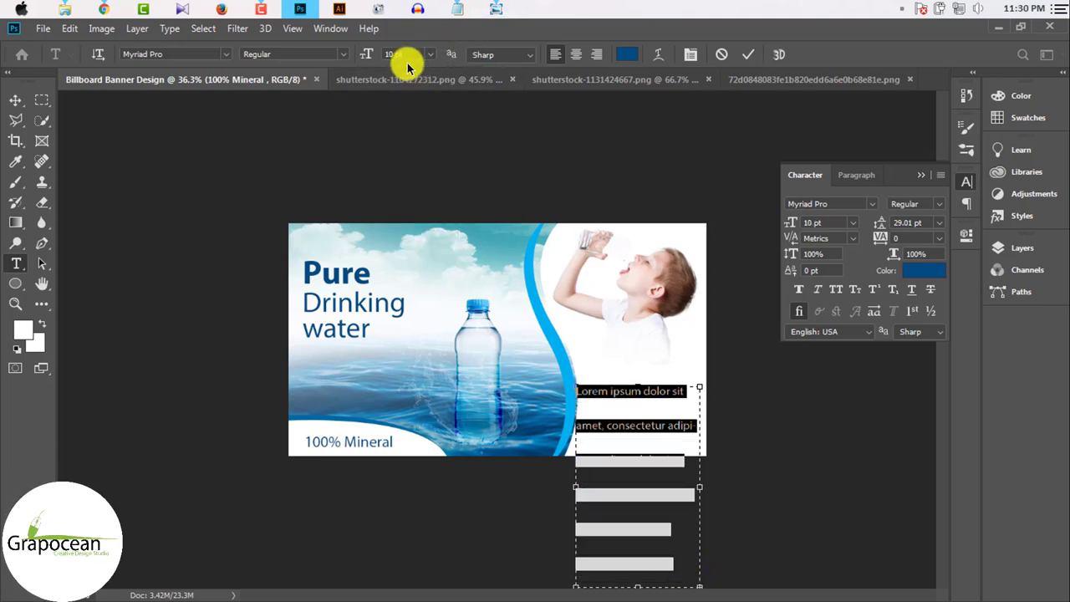
pyautogui.click(429, 54)
pyautogui.click(423, 110)
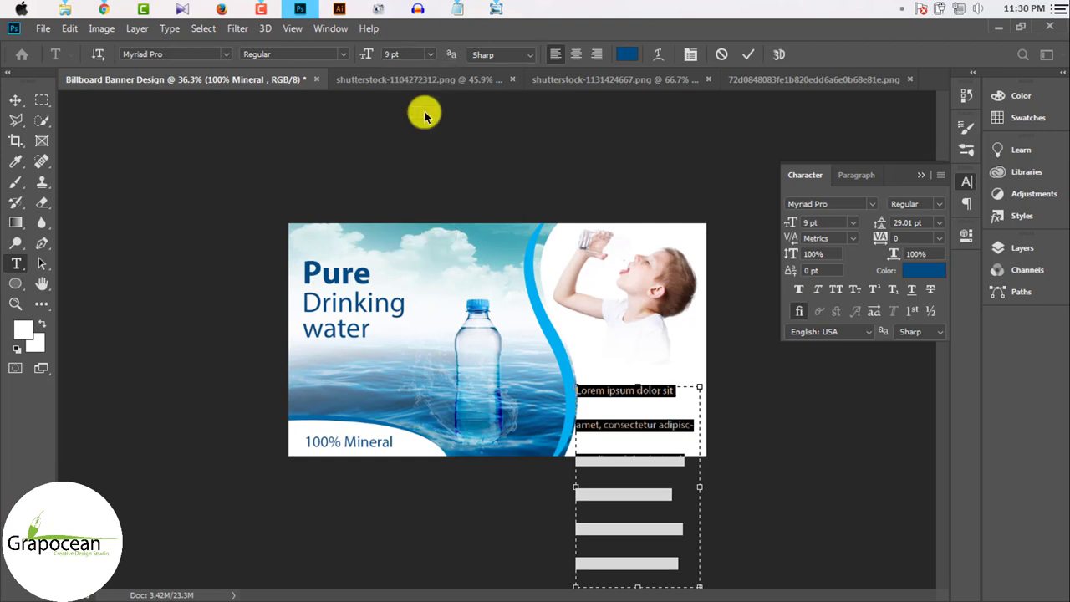
pyautogui.scroll(-2, 654, 553)
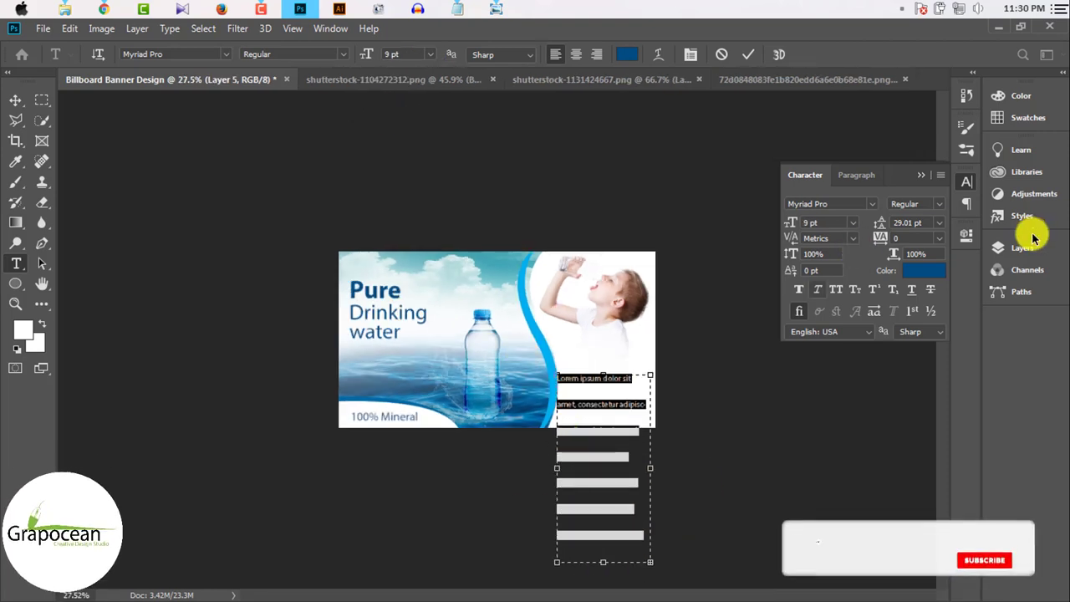
pyautogui.moveTo(883, 226); pyautogui.dragTo(869, 219)
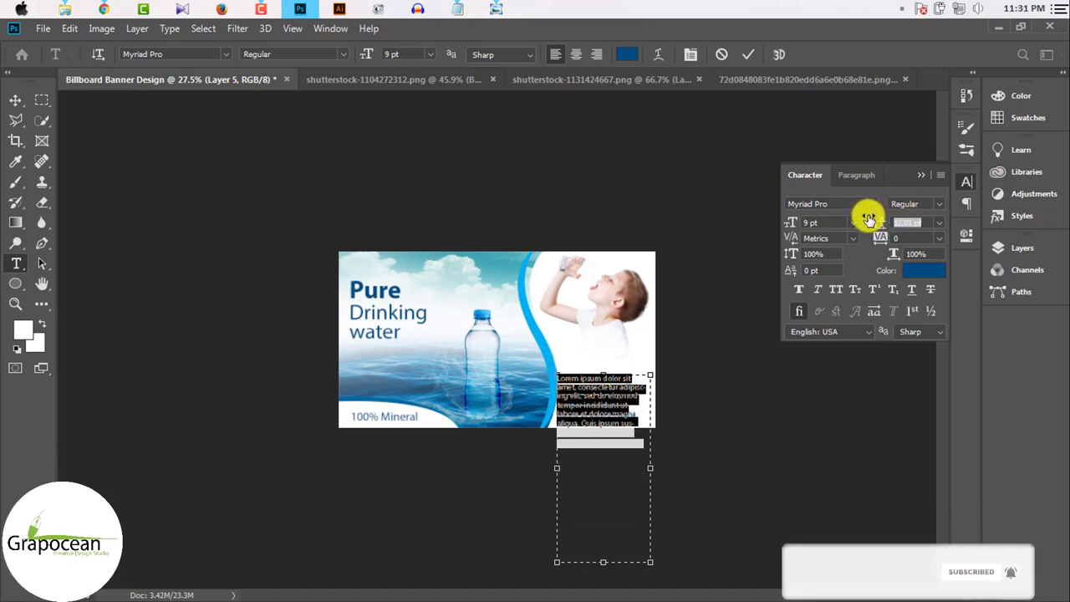
pyautogui.moveTo(870, 219); pyautogui.dragTo(868, 220)
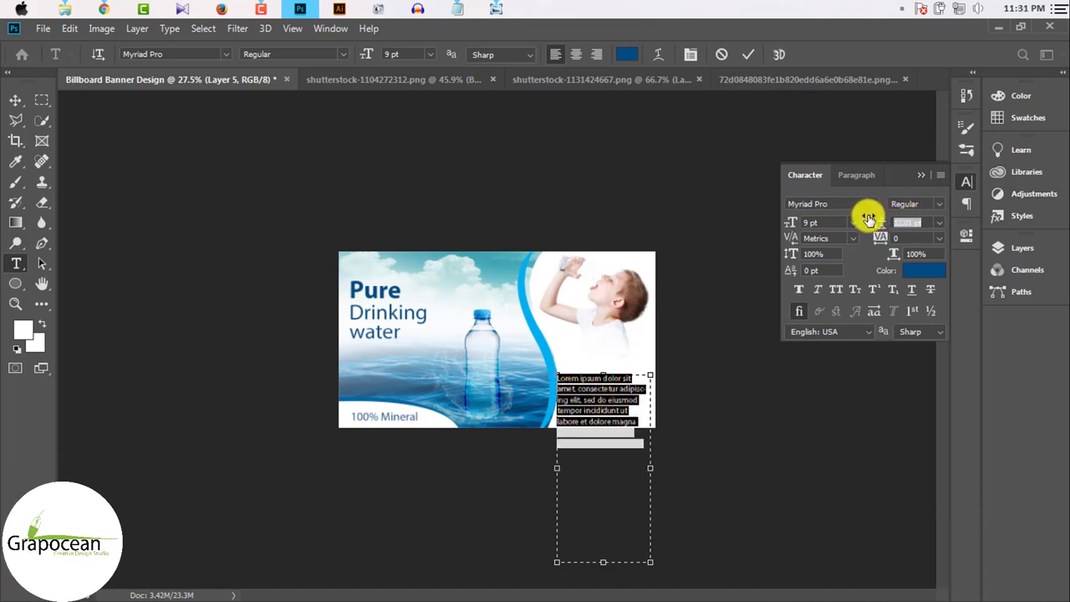
# - Shorten the text box to fit, tighten the leading, and nudge the paragraph up-right
pyautogui.click(646, 447)
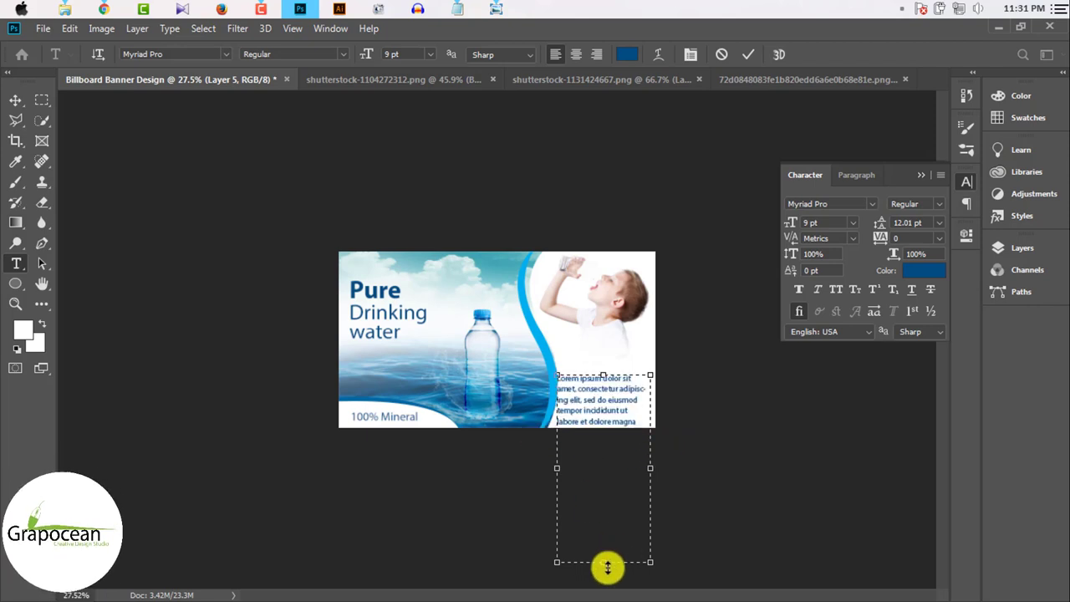
pyautogui.moveTo(603, 562); pyautogui.dragTo(601, 456)
pyautogui.scroll(3, 618, 424)
pyautogui.scroll(2, 660, 425)
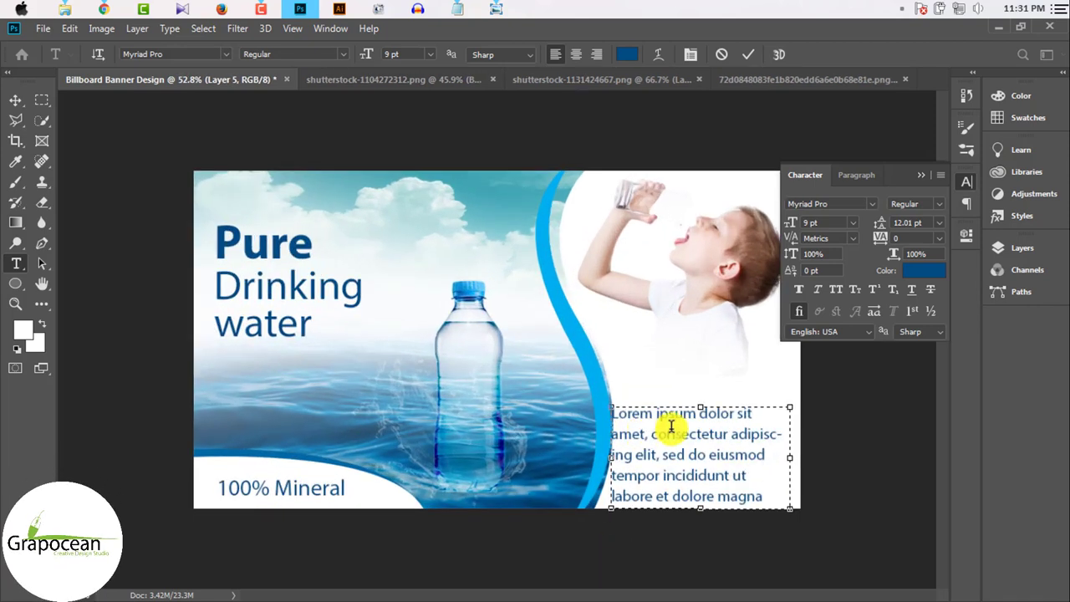
pyautogui.scroll(2, 693, 431)
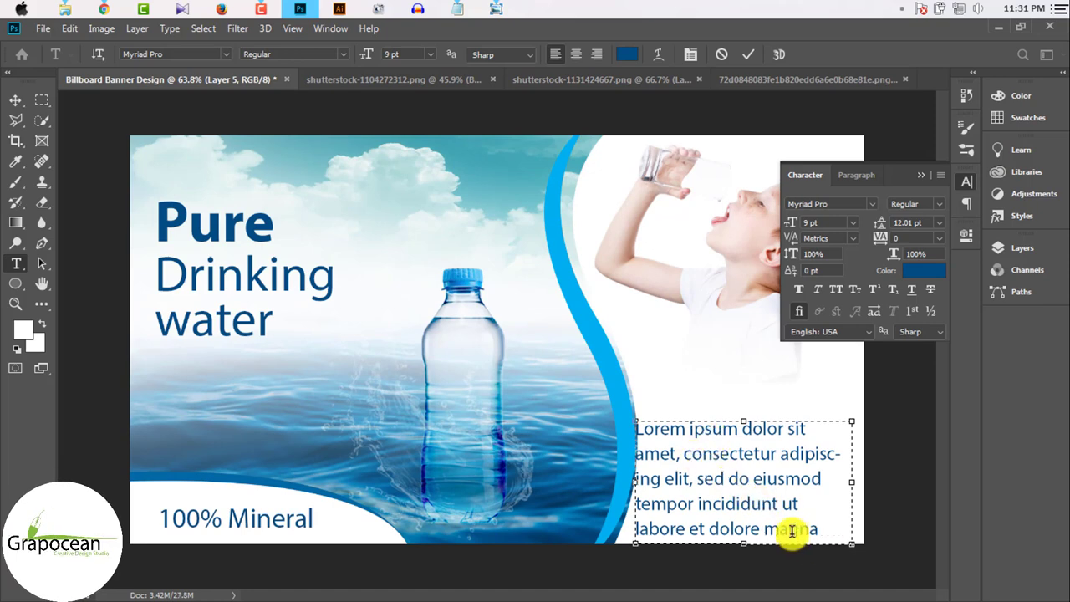
pyautogui.moveTo(792, 531); pyautogui.dragTo(650, 387)
pyautogui.moveTo(883, 221); pyautogui.dragTo(881, 224)
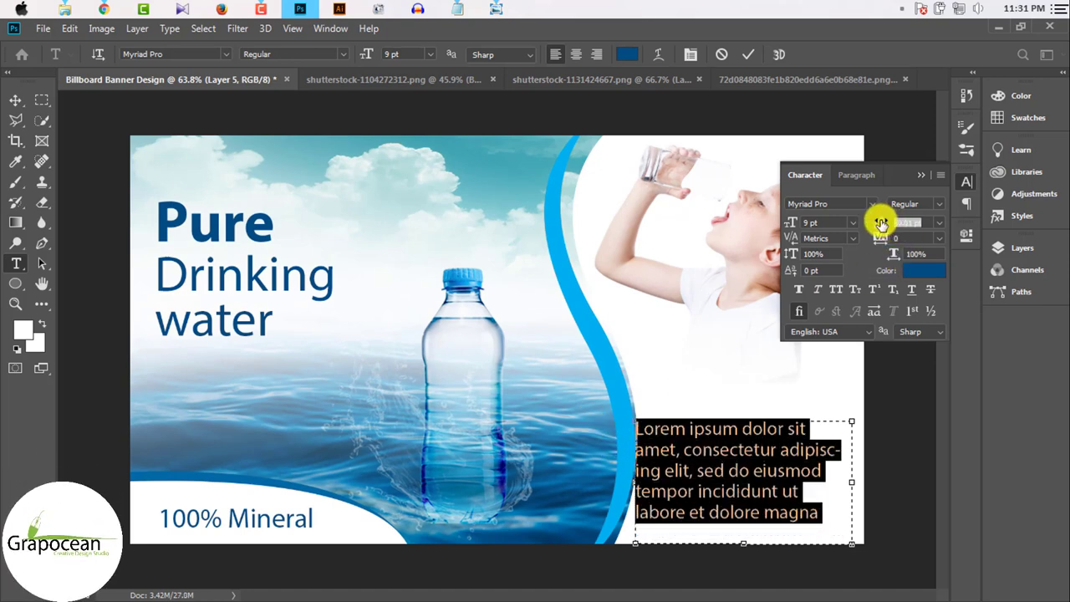
pyautogui.click(15, 108)
pyautogui.moveTo(729, 446); pyautogui.dragTo(747, 421)
# - Position the body paragraph within the white panel
pyautogui.scroll(-3, 725, 395)
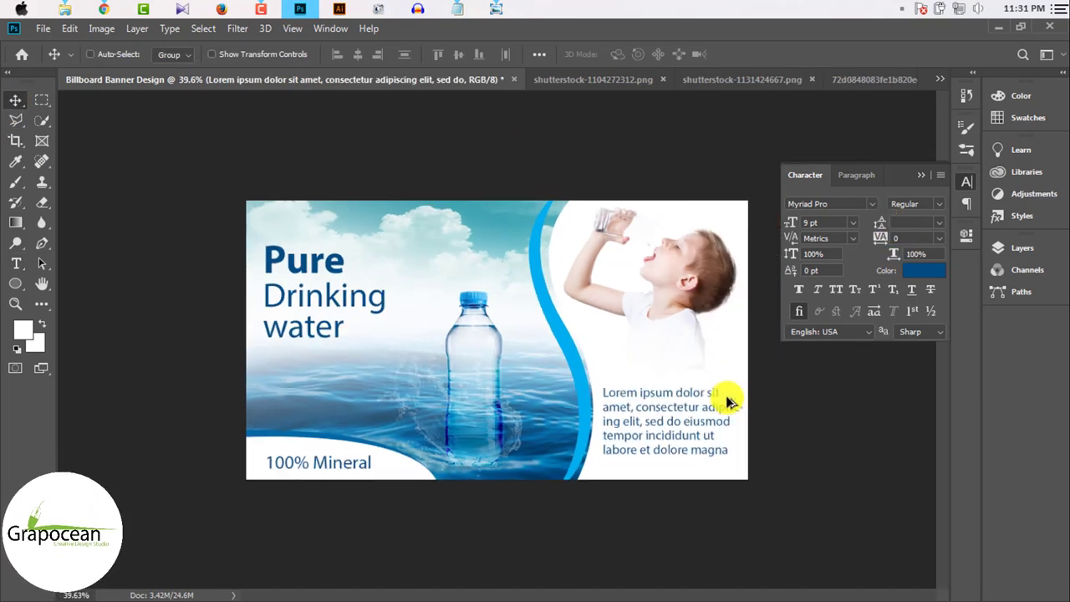
pyautogui.scroll(1, 700, 428)
pyautogui.scroll(2, 706, 439)
pyautogui.scroll(-3, 685, 439)
pyautogui.scroll(3, 698, 434)
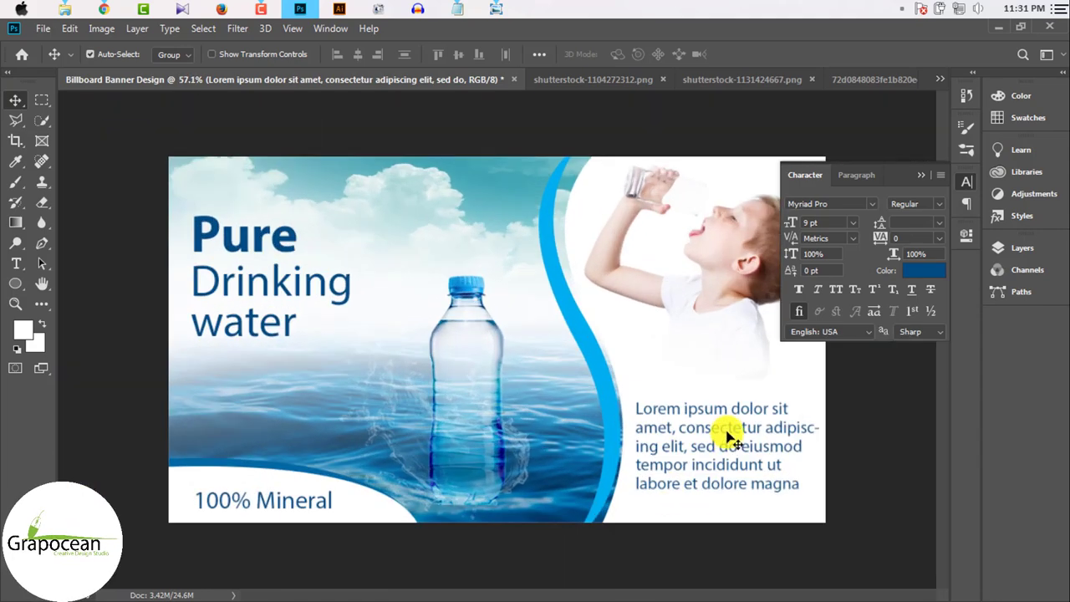
pyautogui.moveTo(700, 435); pyautogui.dragTo(724, 441)
pyautogui.scroll(-2, 724, 441)
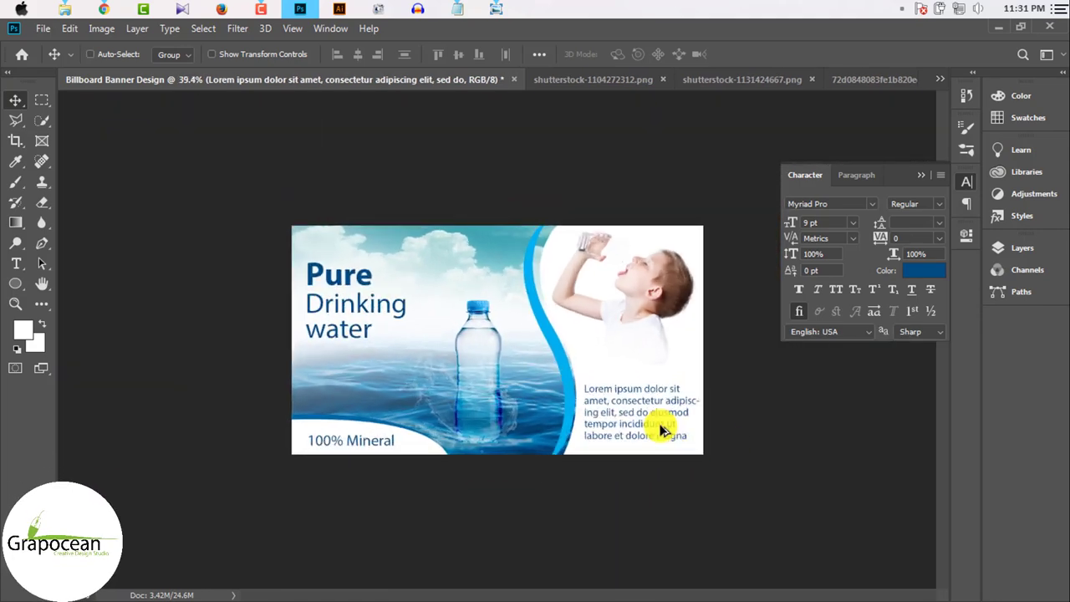
pyautogui.scroll(1, 695, 441)
pyautogui.scroll(-3, 694, 439)
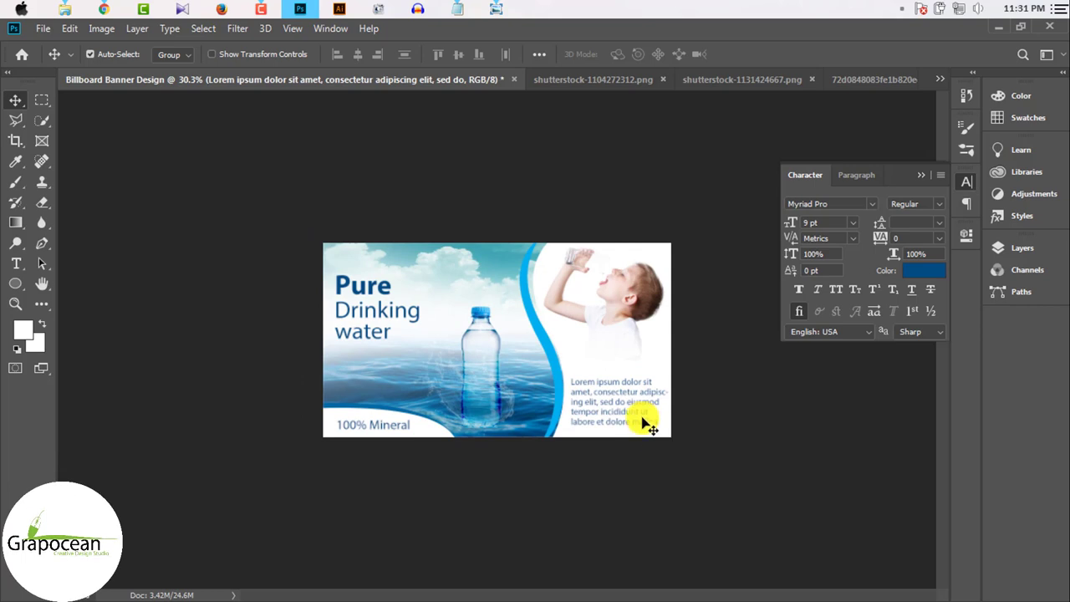
pyautogui.scroll(2, 590, 420)
pyautogui.scroll(1, 679, 430)
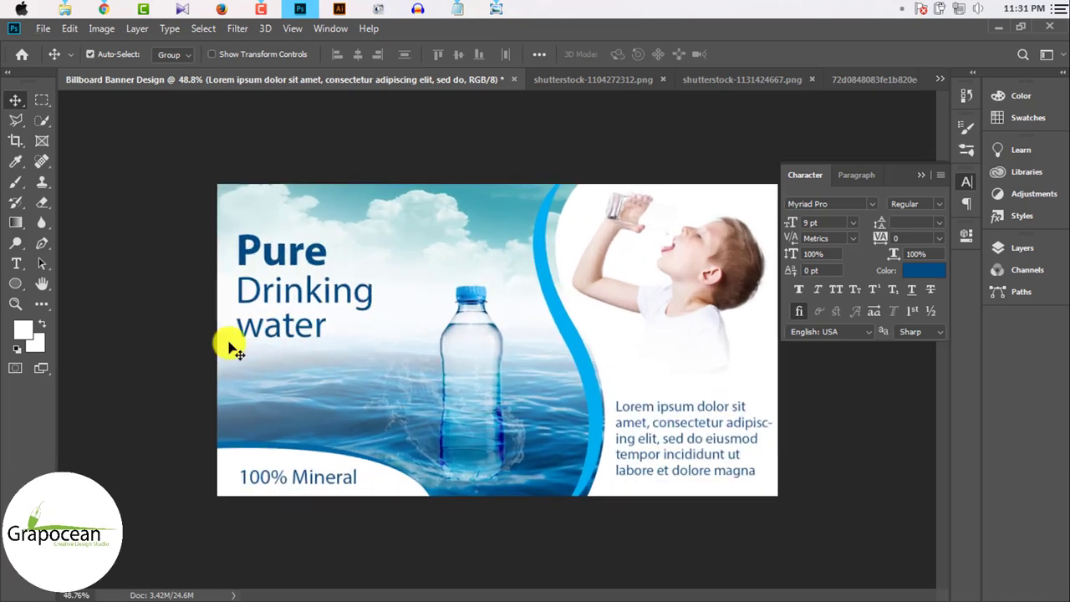
# - Replace the paragraph's ending, set leading to 10.01 pt, and trim it to three lines
pyautogui.click(15, 264)
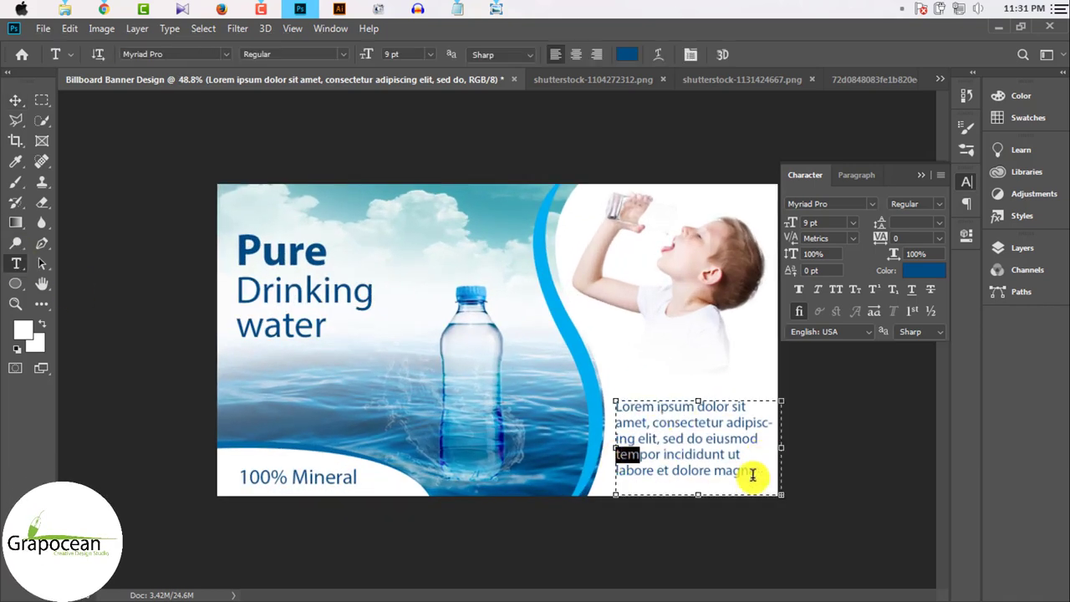
pyautogui.moveTo(752, 475)
pyautogui.mouseDown()
pyautogui.moveTo(810, 483)
pyautogui.moveTo(661, 490)
pyautogui.mouseUp()
pyautogui.hotkey('ctrl', 'v')
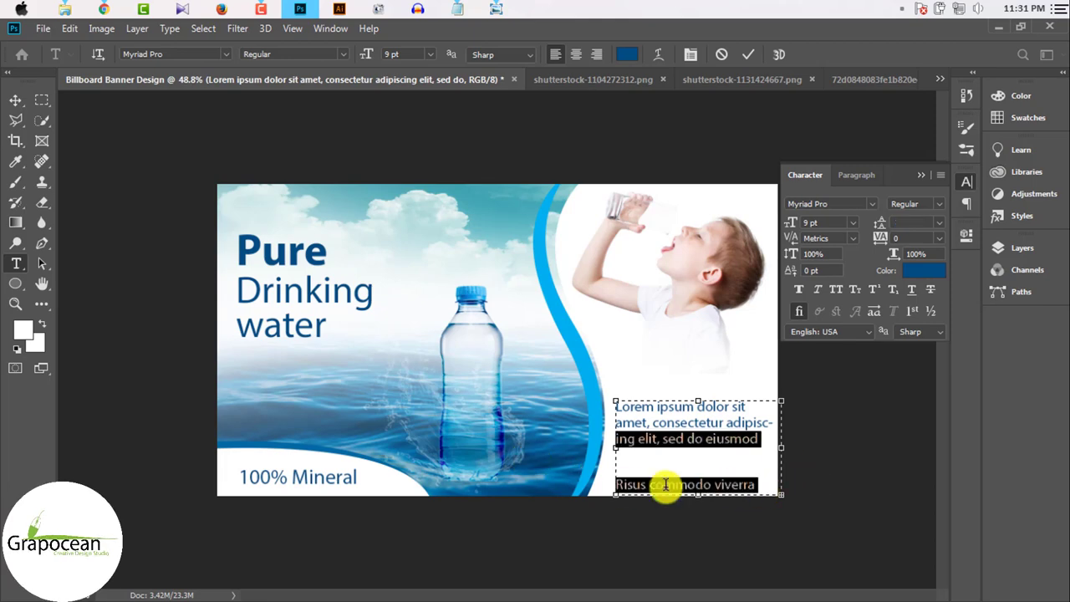
pyautogui.click(769, 487)
pyautogui.moveTo(769, 487); pyautogui.dragTo(613, 489)
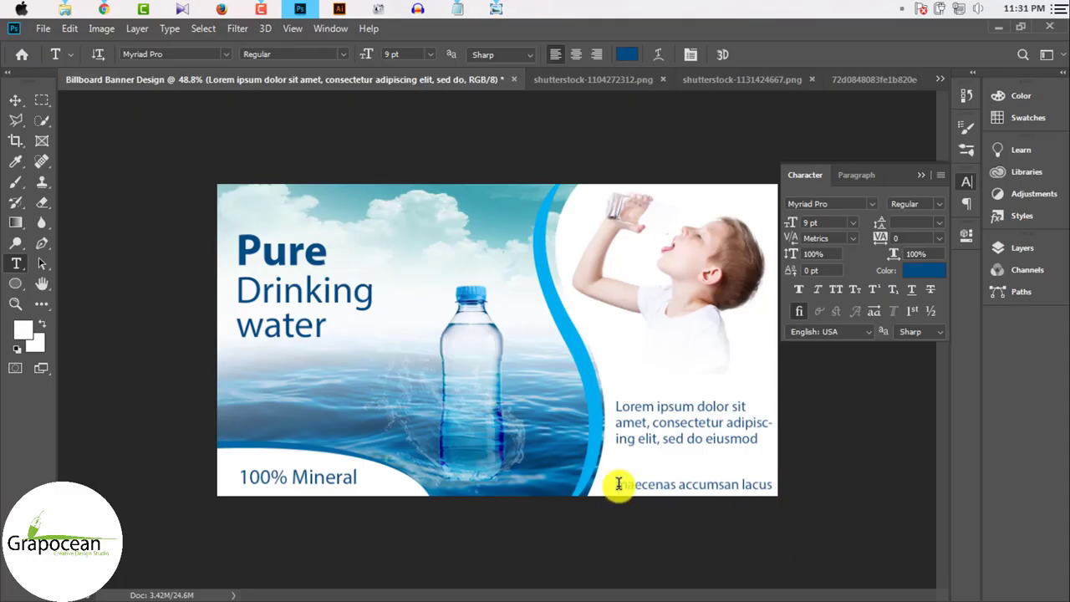
pyautogui.moveTo(618, 483); pyautogui.dragTo(817, 496)
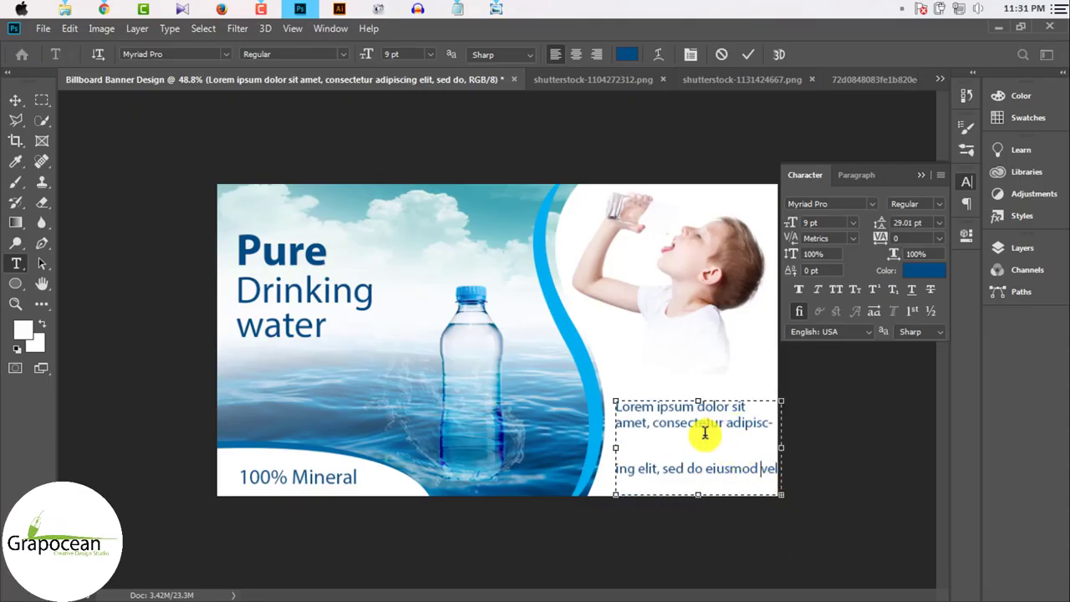
pyautogui.moveTo(612, 470); pyautogui.dragTo(618, 470)
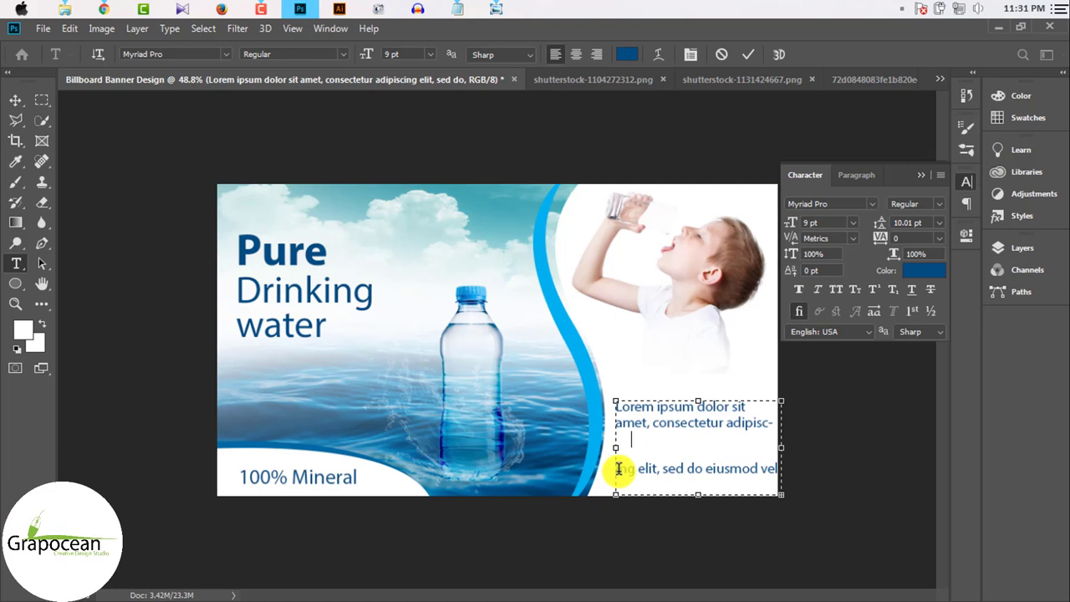
pyautogui.moveTo(701, 495); pyautogui.dragTo(698, 467)
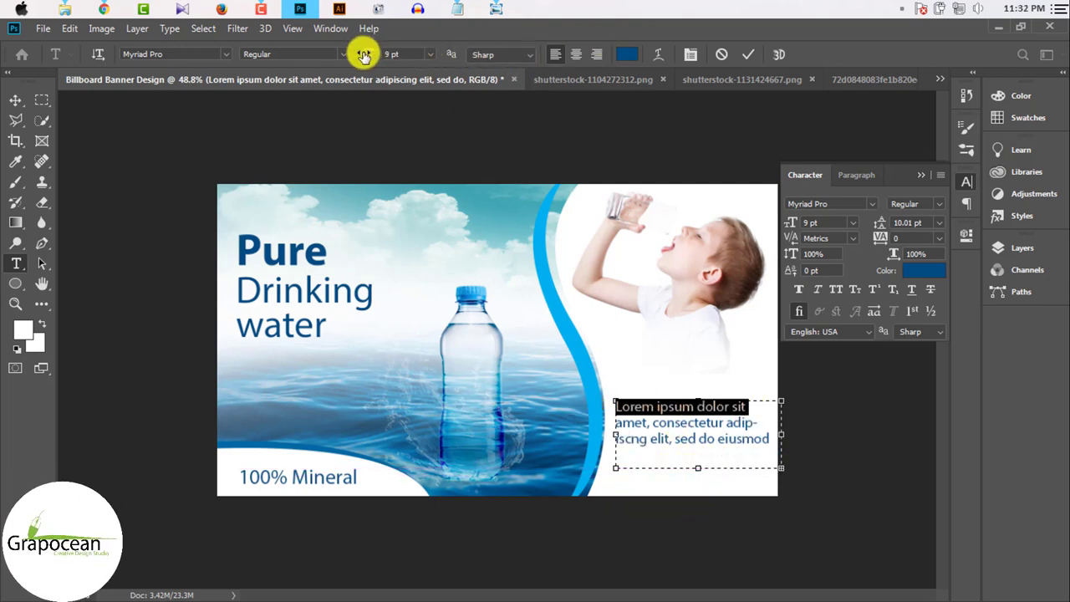
# - Make the first line 'Lorem ipsum dolor sit' 10 pt Bold
pyautogui.moveTo(364, 55); pyautogui.dragTo(366, 55)
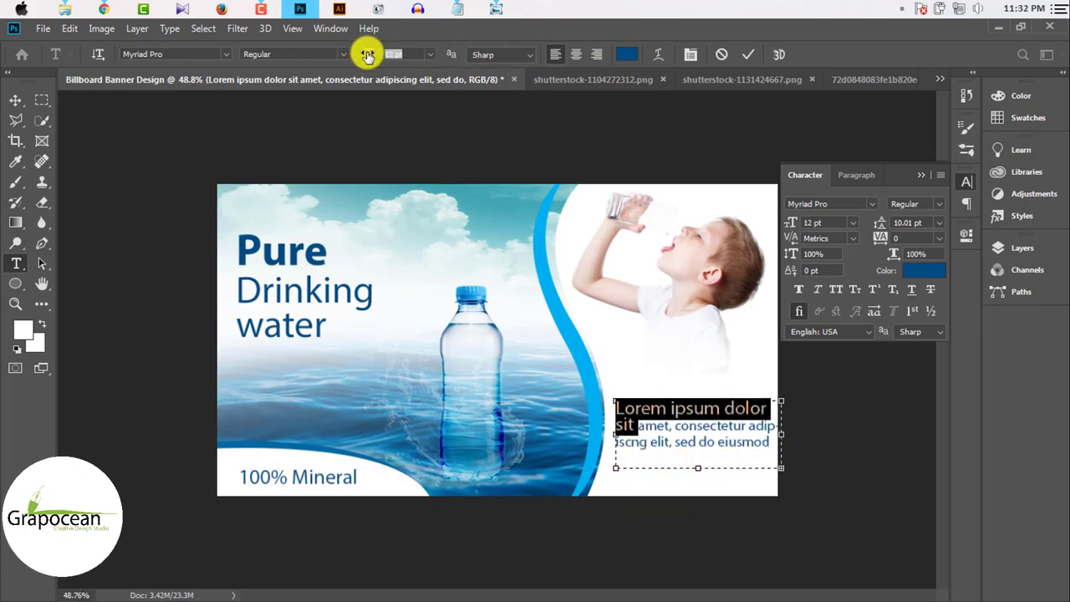
pyautogui.click(318, 51)
pyautogui.click(267, 98)
pyautogui.click(16, 100)
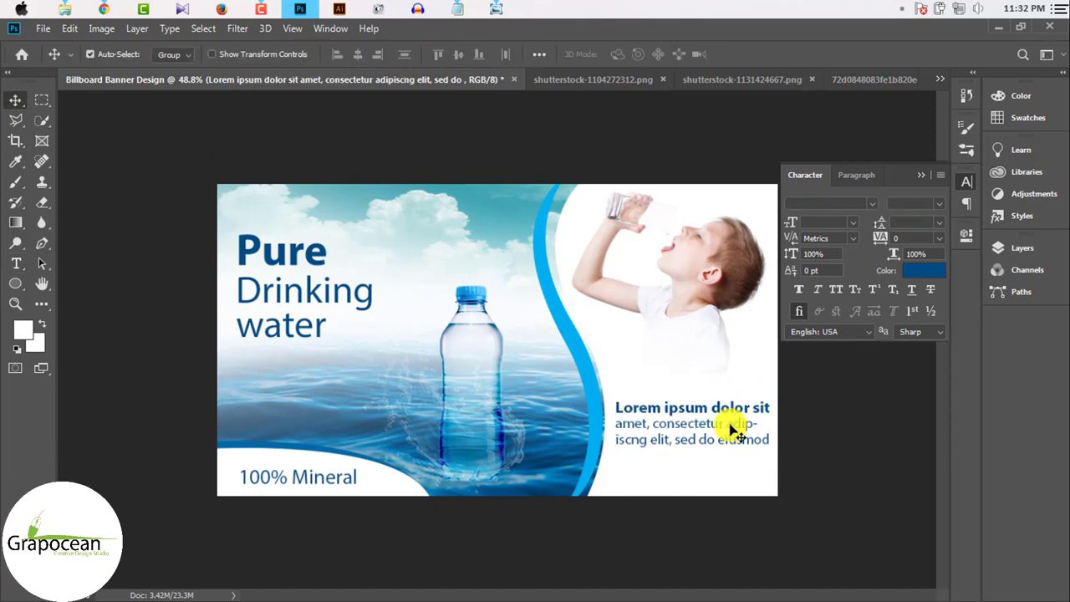
pyautogui.scroll(1, 711, 392)
# - Nudge the body text block up and left in the white panel
pyautogui.scroll(-2, 687, 425)
pyautogui.moveTo(688, 426); pyautogui.dragTo(697, 418)
pyautogui.scroll(1, 675, 401)
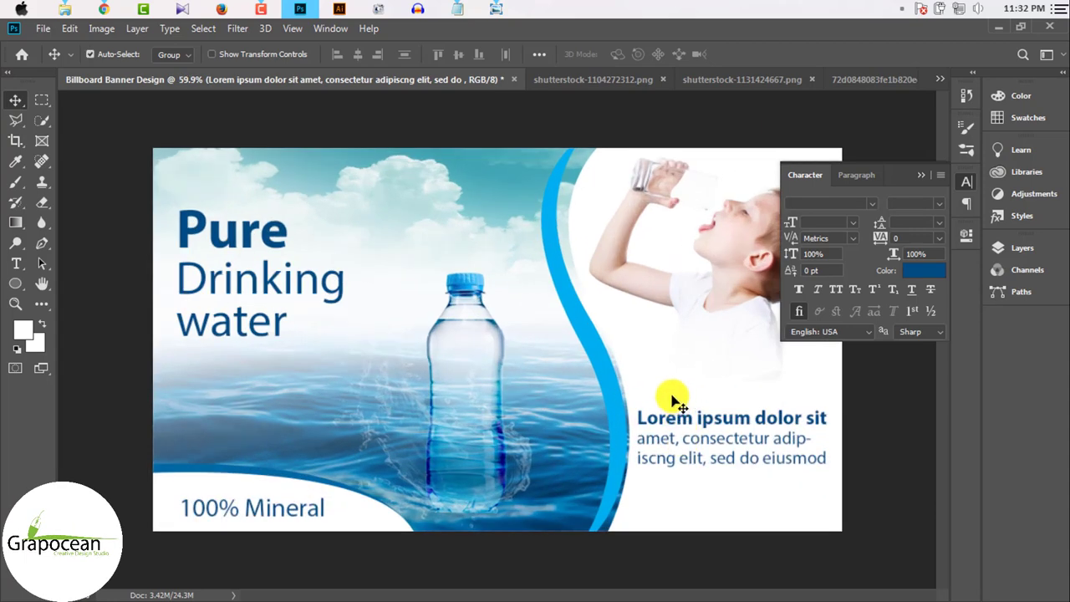
pyautogui.scroll(-2, 688, 413)
pyautogui.scroll(-1, 649, 429)
pyautogui.scroll(2, 650, 429)
pyautogui.click(693, 422)
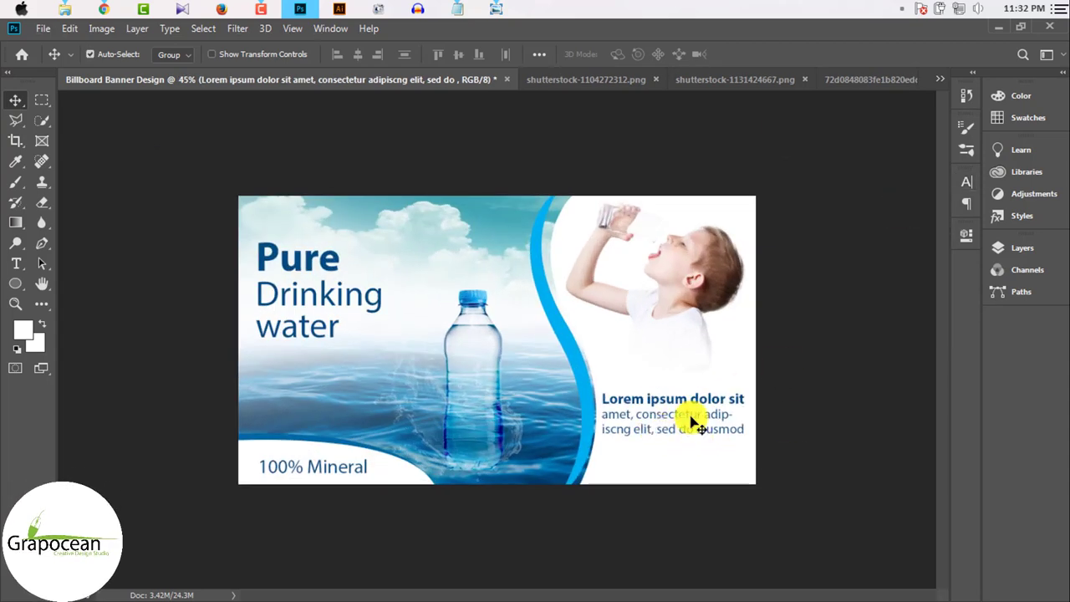
pyautogui.scroll(2, 672, 504)
pyautogui.scroll(-1, 671, 504)
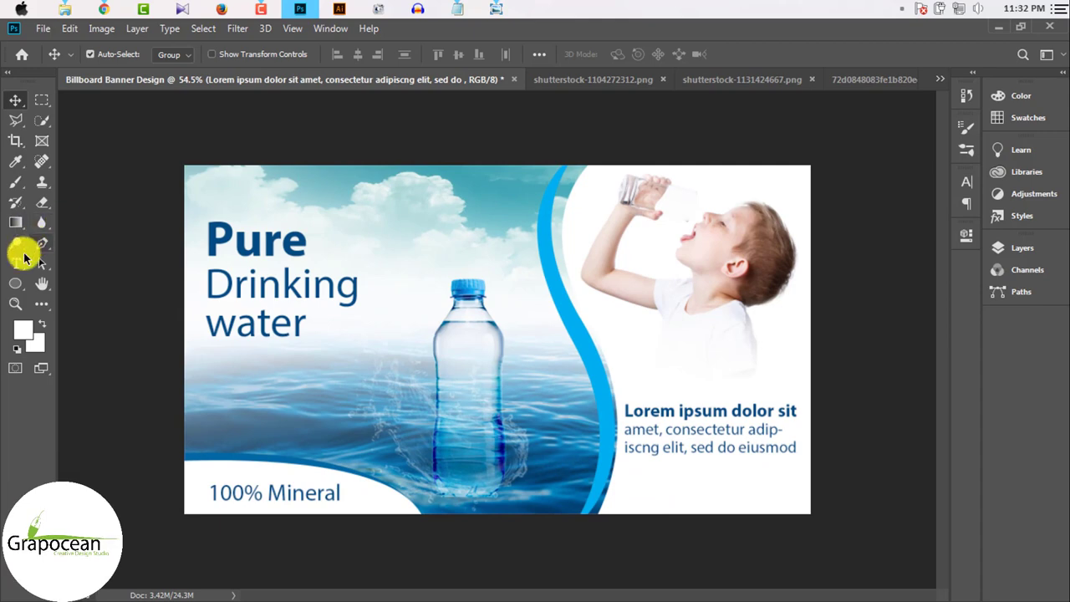
# - Add a small 'Call Now' text line below the body paragraph
pyautogui.click(24, 260)
pyautogui.press('BackSpace')
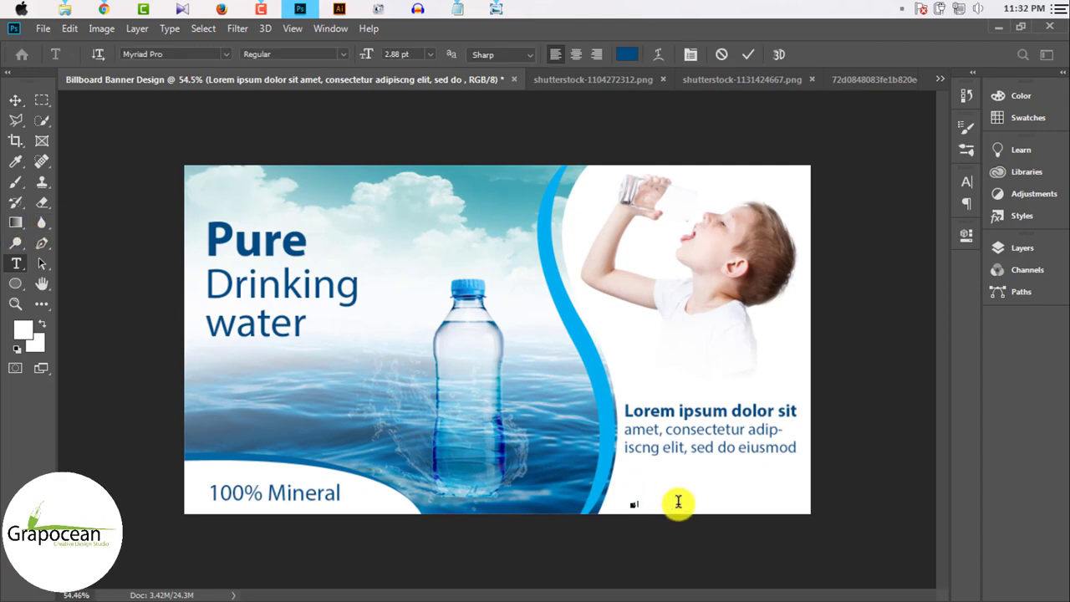
pyautogui.scroll(2, 673, 511)
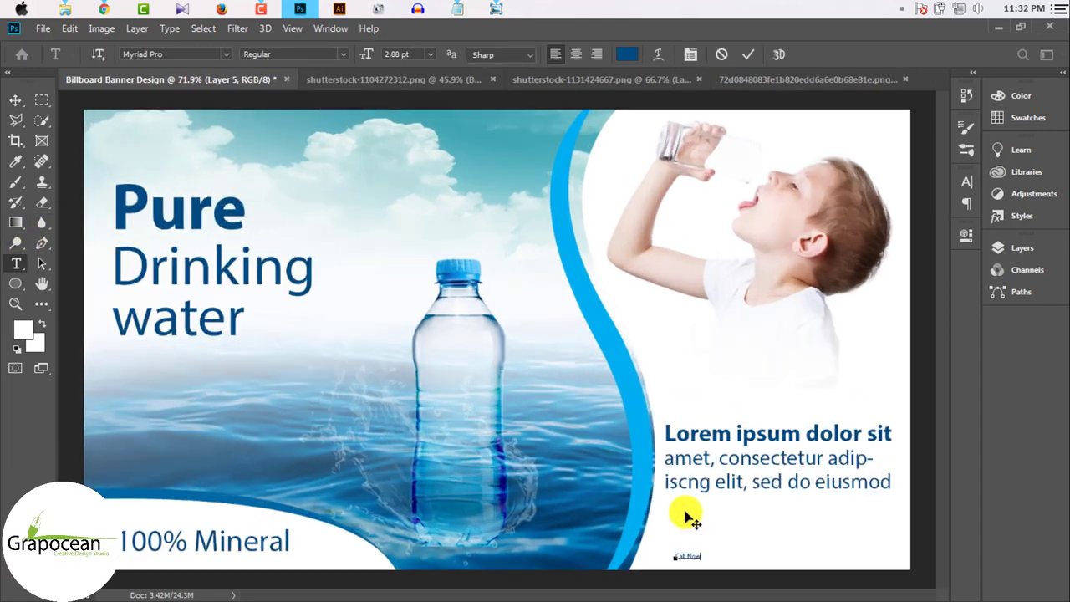
pyautogui.hotkey('ctrl', 't')
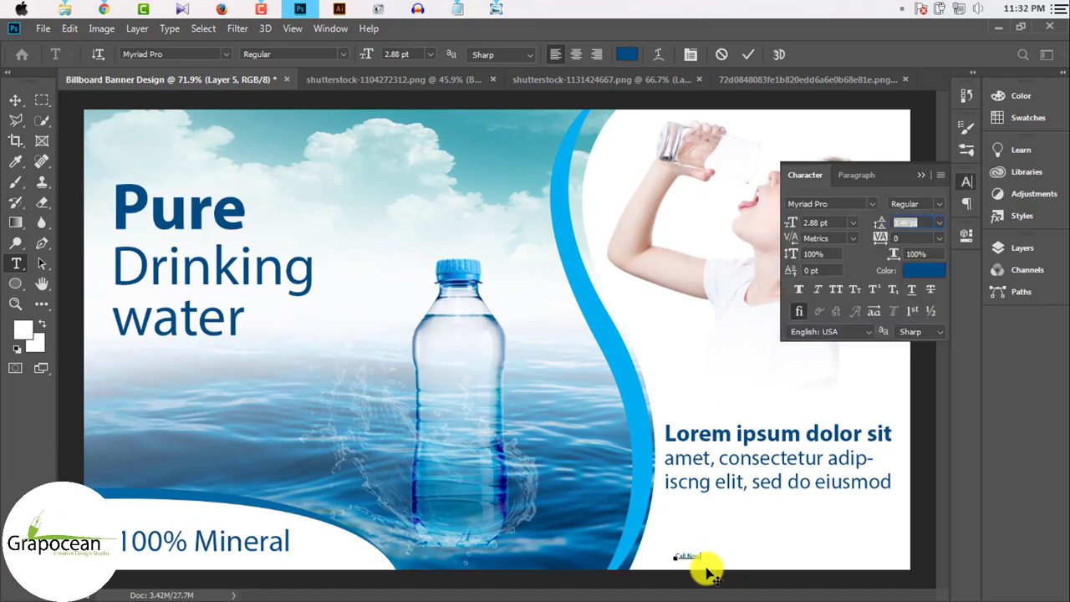
pyautogui.click(700, 556)
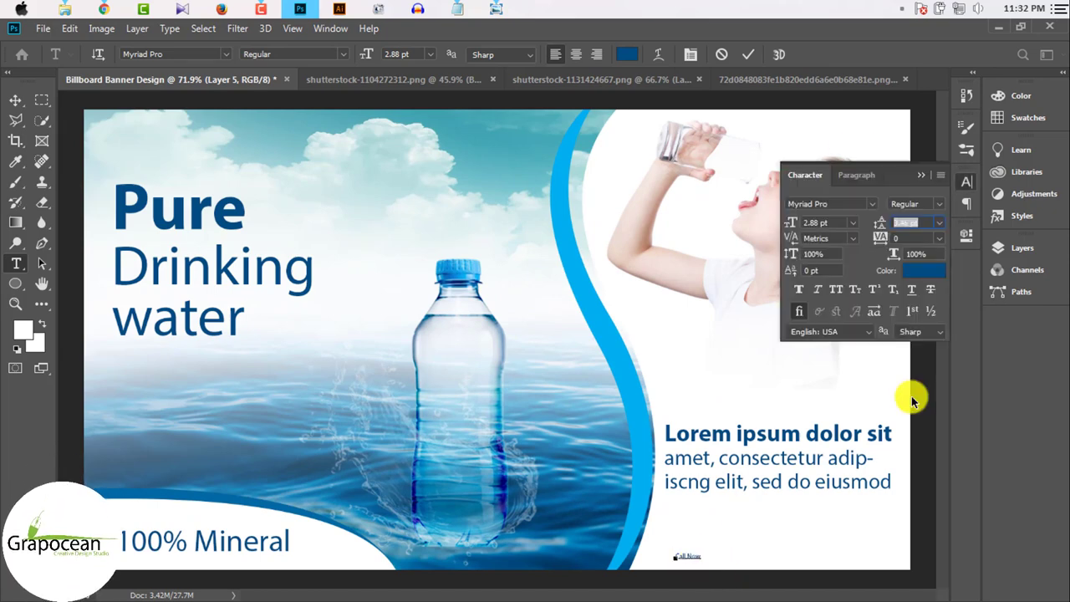
pyautogui.scroll(2, 686, 556)
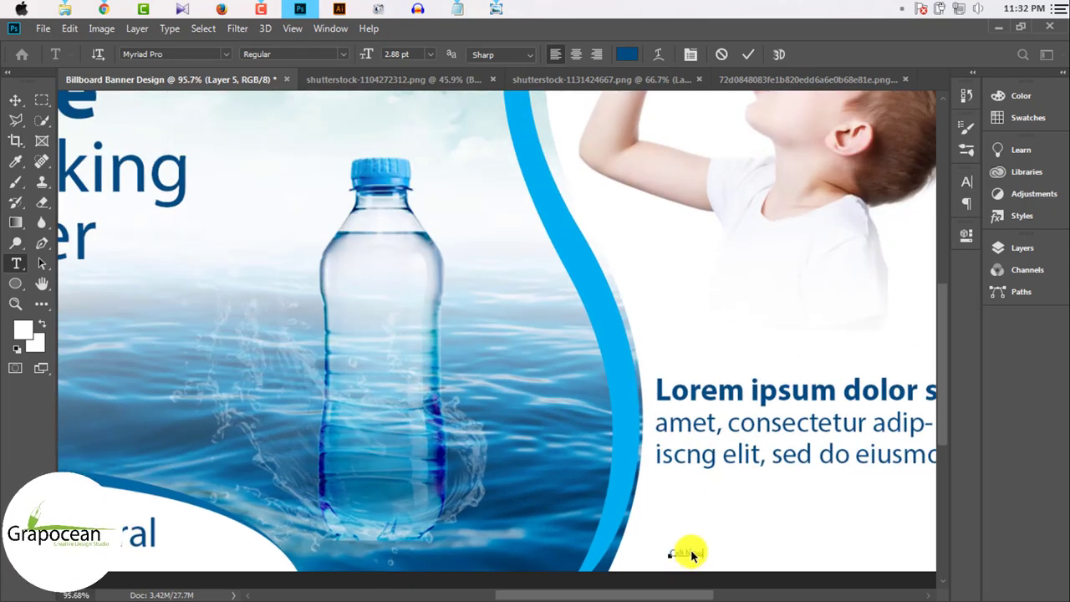
pyautogui.click(749, 55)
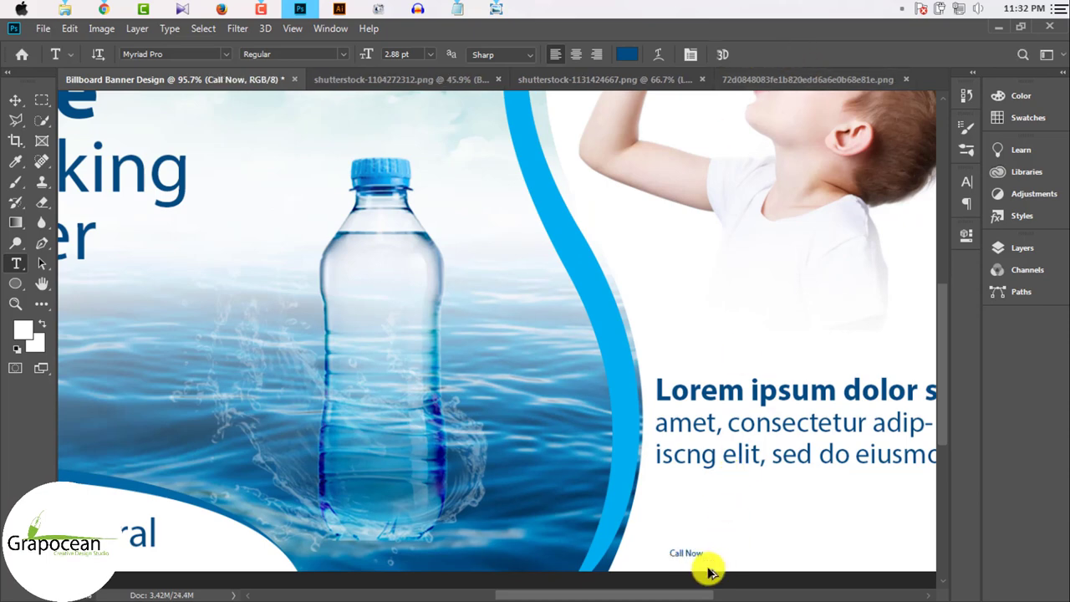
pyautogui.scroll(2, 707, 571)
pyautogui.scroll(1, 707, 471)
# - Enlarge and reposition the Call Now text with Free Transform and make it Bold
pyautogui.click(15, 99)
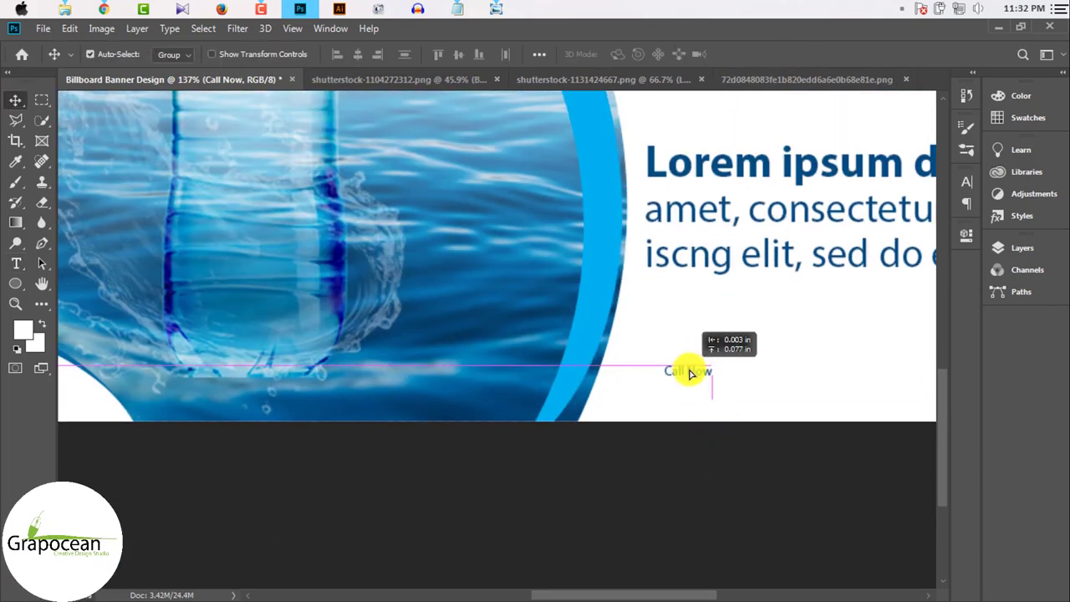
pyautogui.moveTo(690, 372); pyautogui.dragTo(753, 397)
pyautogui.hotkey('ctrl', 't')
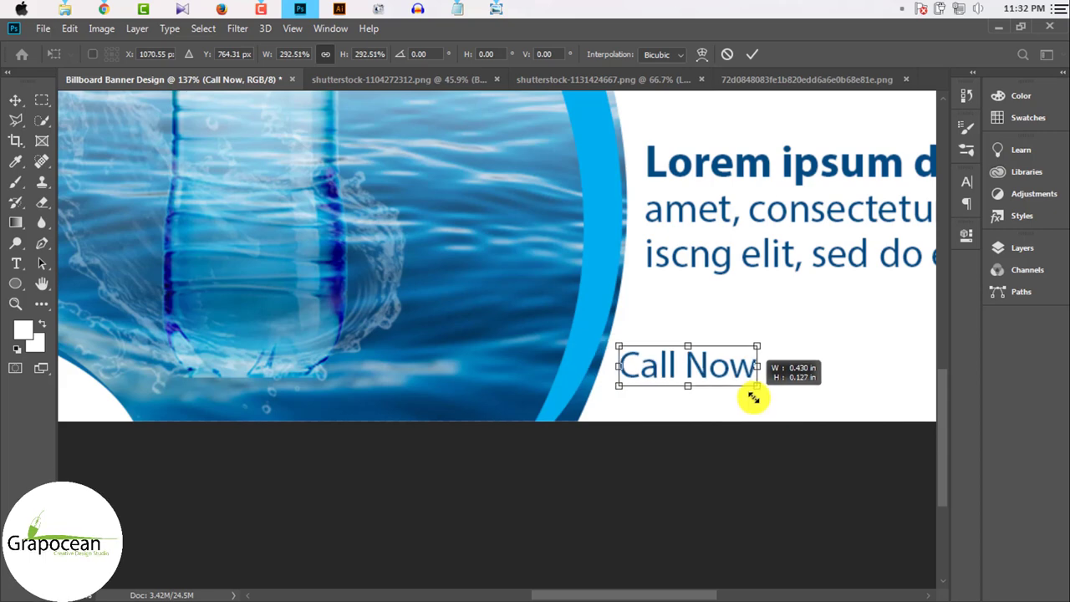
pyautogui.moveTo(638, 377); pyautogui.dragTo(653, 389)
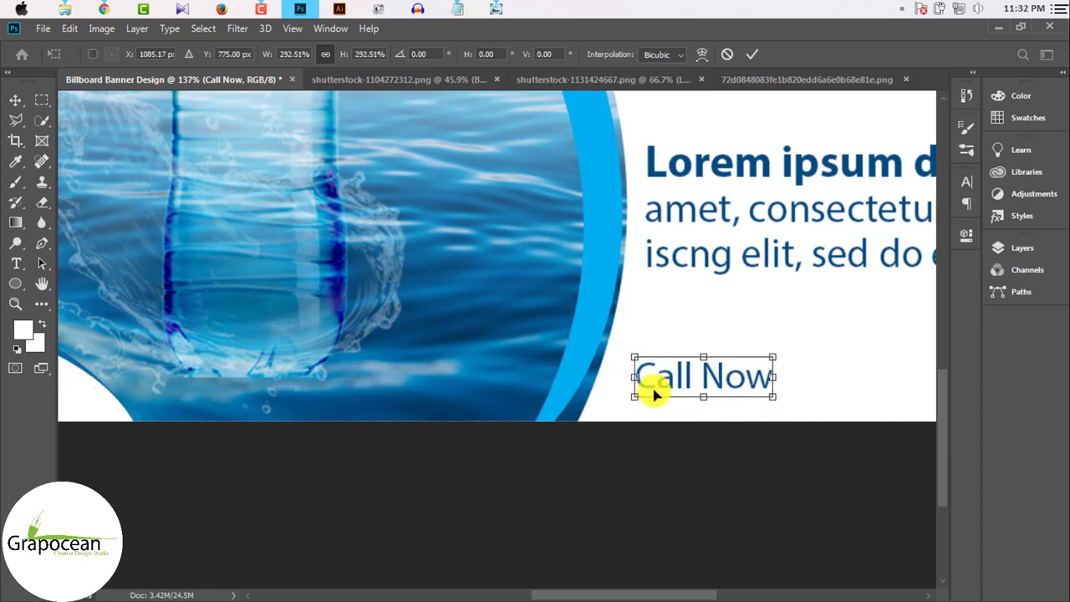
pyautogui.doubleClick(771, 373)
pyautogui.hotkey('ctrl', 'a')
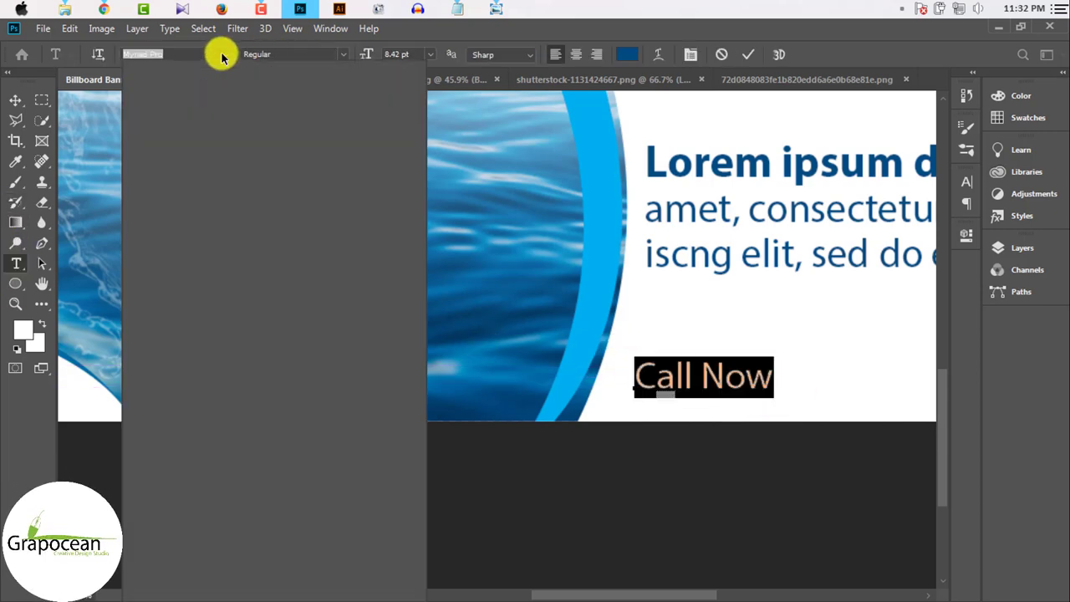
pyautogui.click(341, 55)
pyautogui.click(309, 95)
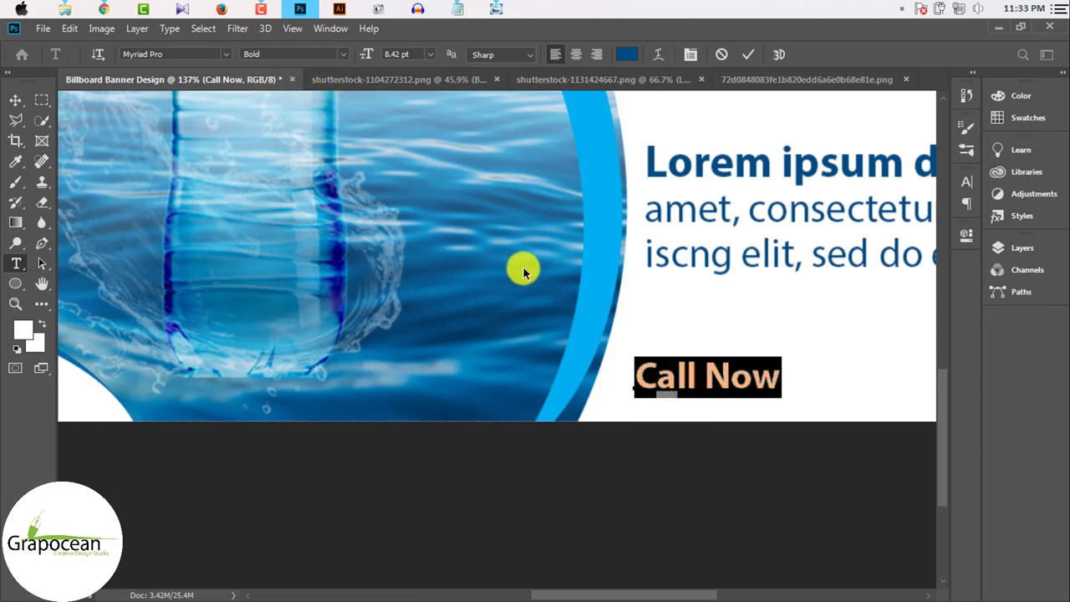
pyautogui.click(13, 102)
# - Add the phone number after the Call Now text
pyautogui.click(15, 260)
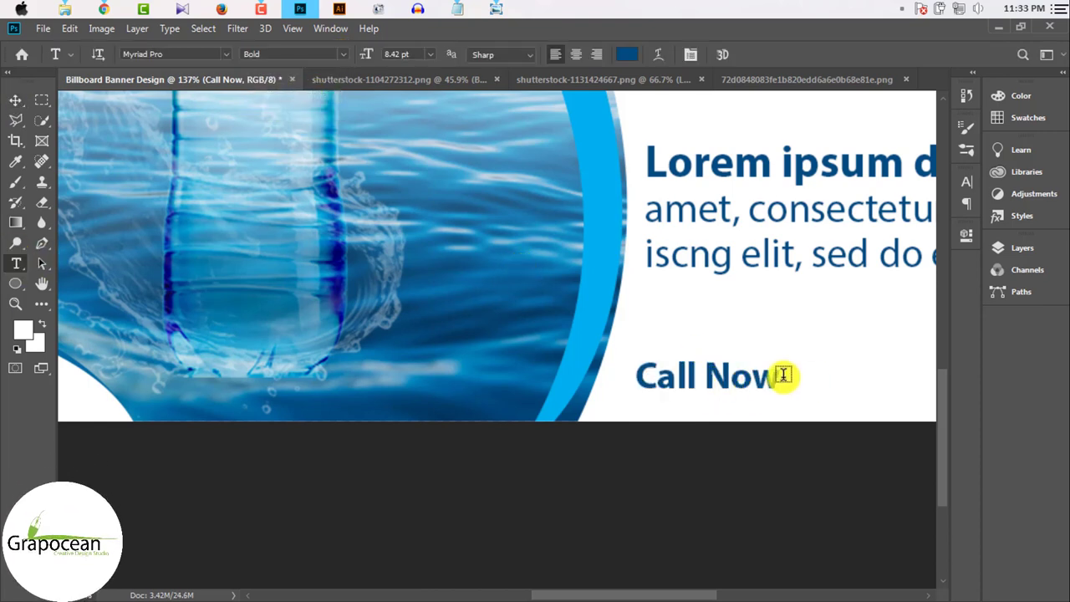
pyautogui.write(' 111 3334')
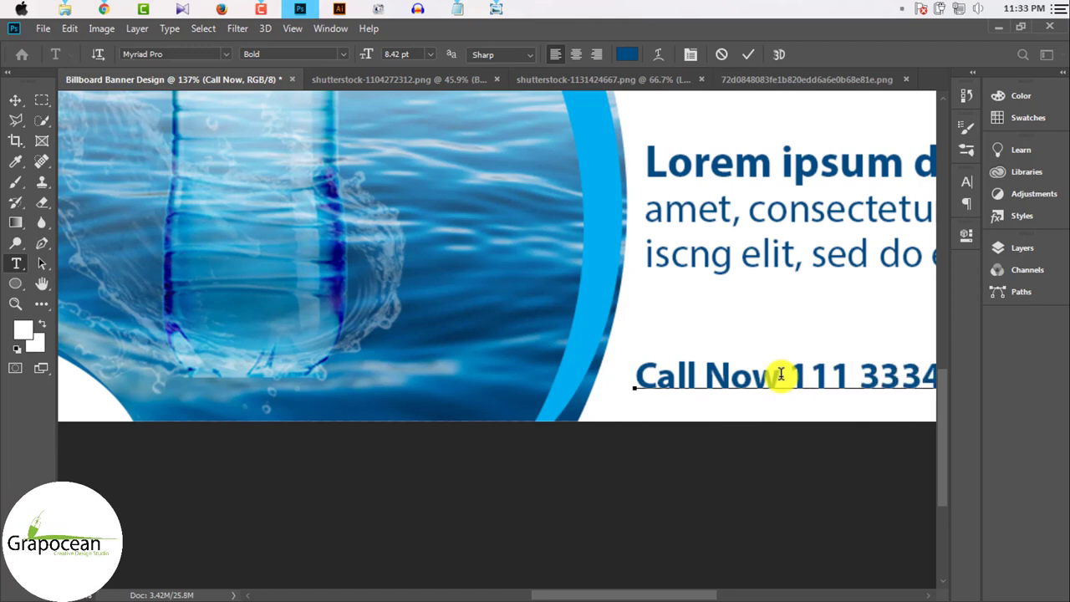
pyautogui.scroll(-1, 781, 375)
pyautogui.scroll(-2, 743, 367)
pyautogui.scroll(-2, 743, 373)
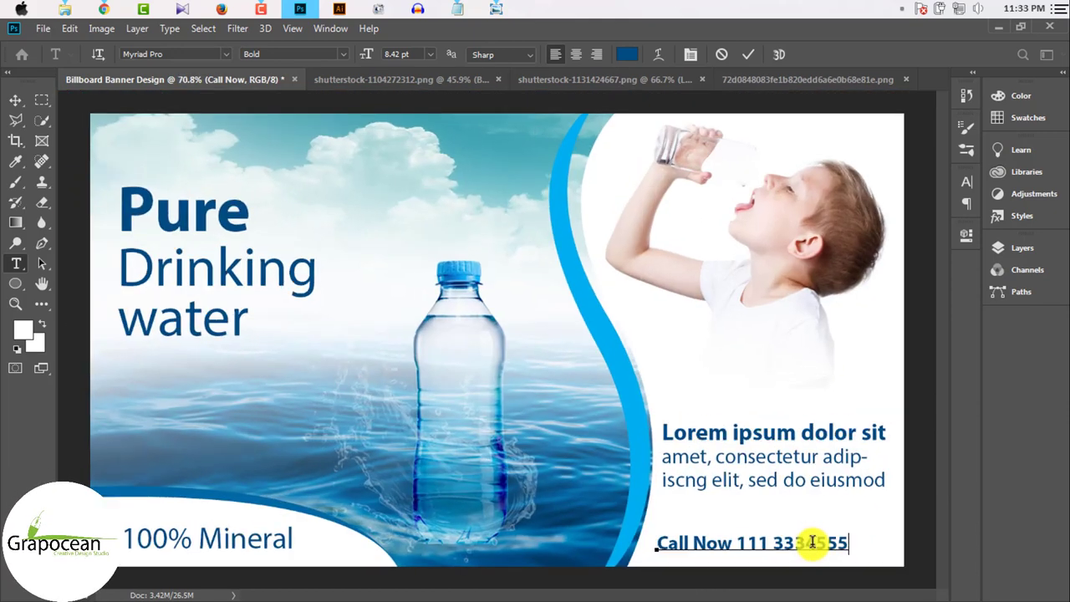
pyautogui.click(15, 100)
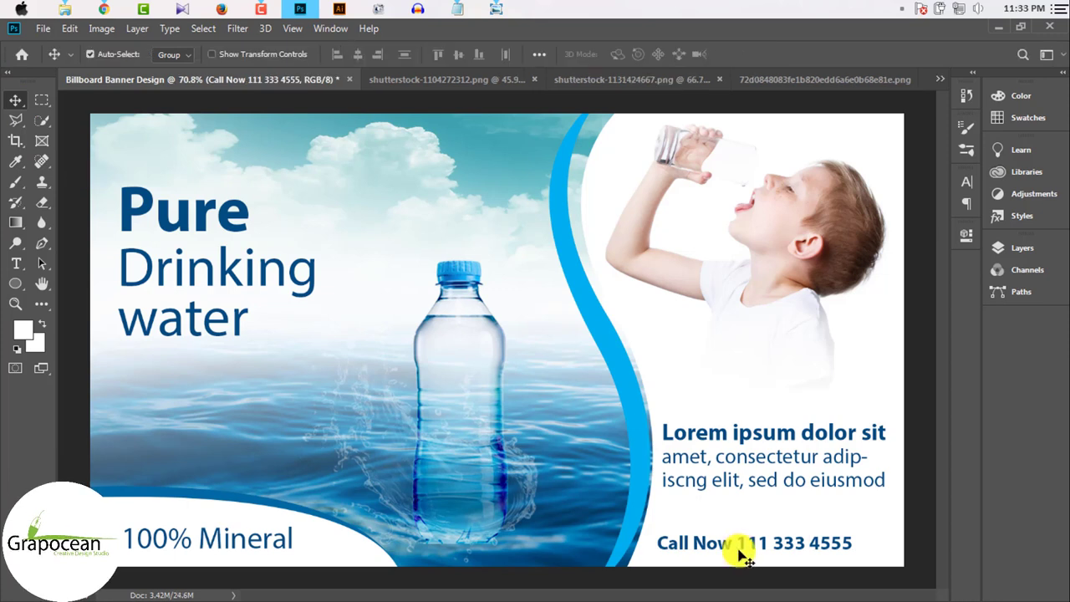
# - Apply All Caps to 'Call Now' and nudge the CALL NOW line slightly right and down
pyautogui.click(15, 262)
pyautogui.moveTo(660, 543); pyautogui.dragTo(733, 541)
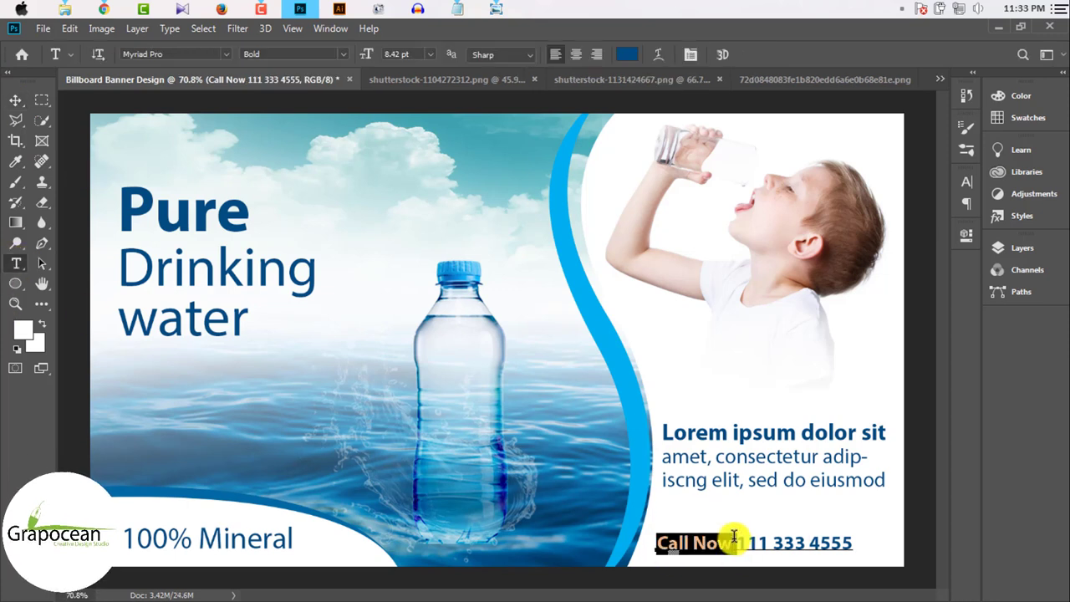
pyautogui.click(966, 181)
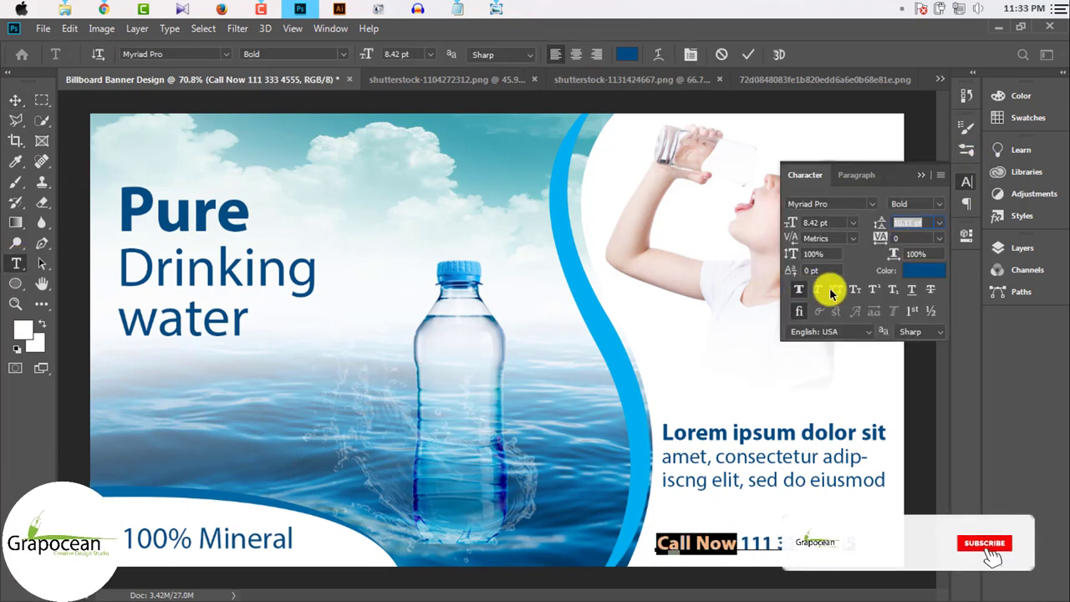
pyautogui.click(834, 290)
pyautogui.click(16, 102)
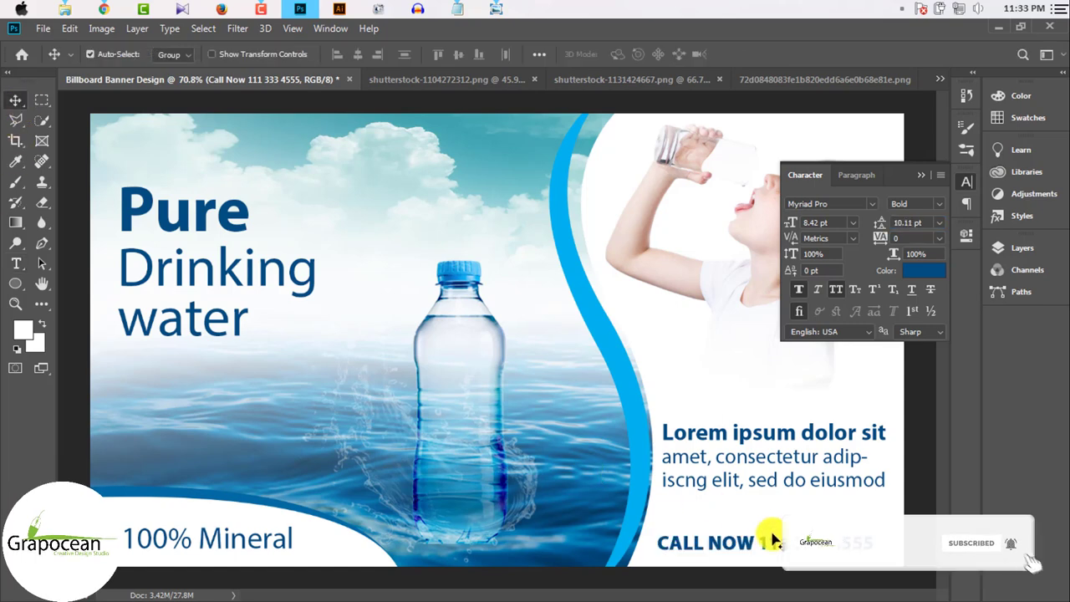
pyautogui.moveTo(765, 539); pyautogui.dragTo(771, 541)
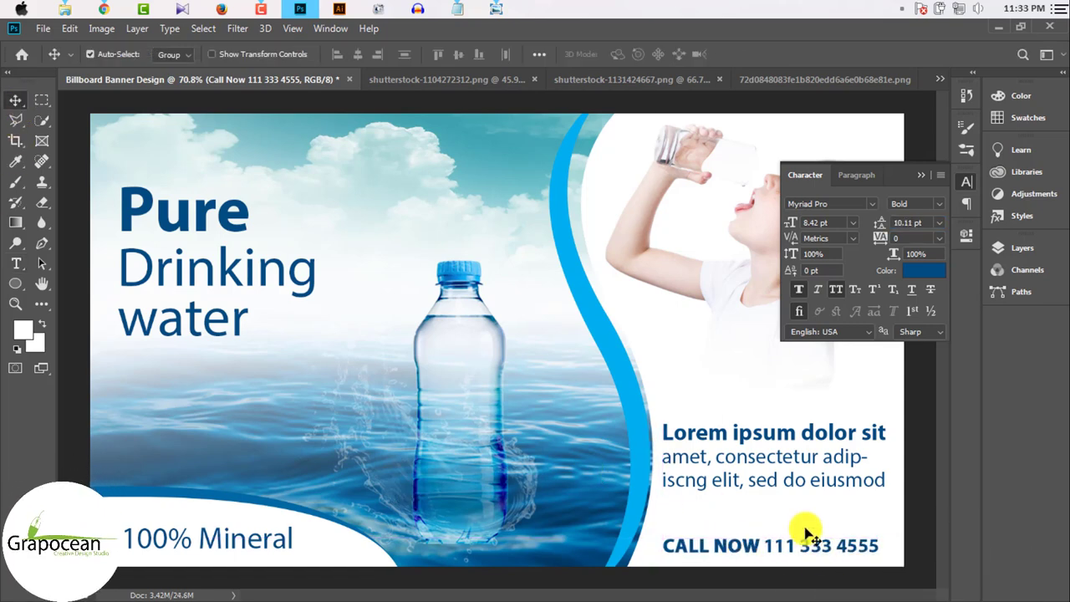
pyautogui.scroll(2, 802, 531)
pyautogui.scroll(-3, 769, 490)
pyautogui.scroll(1, 716, 477)
# - Duplicate the body text block and delete the duplicate's Lorem ipsum heading line
pyautogui.scroll(1, 710, 451)
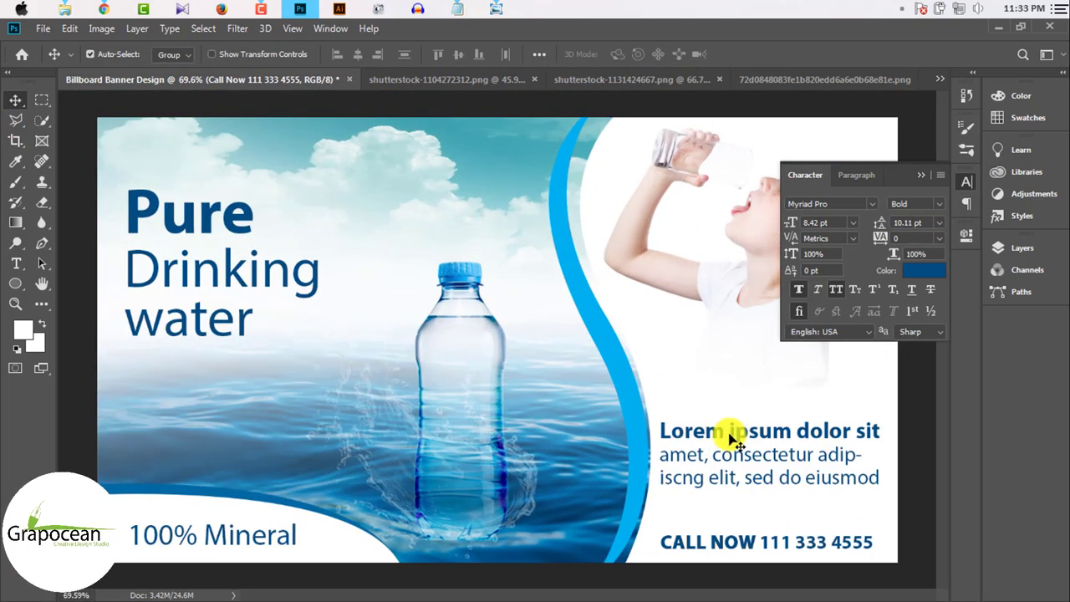
pyautogui.moveTo(732, 438)
pyautogui.mouseDown()
pyautogui.moveTo(759, 438)
pyautogui.moveTo(775, 490)
pyautogui.mouseUp()
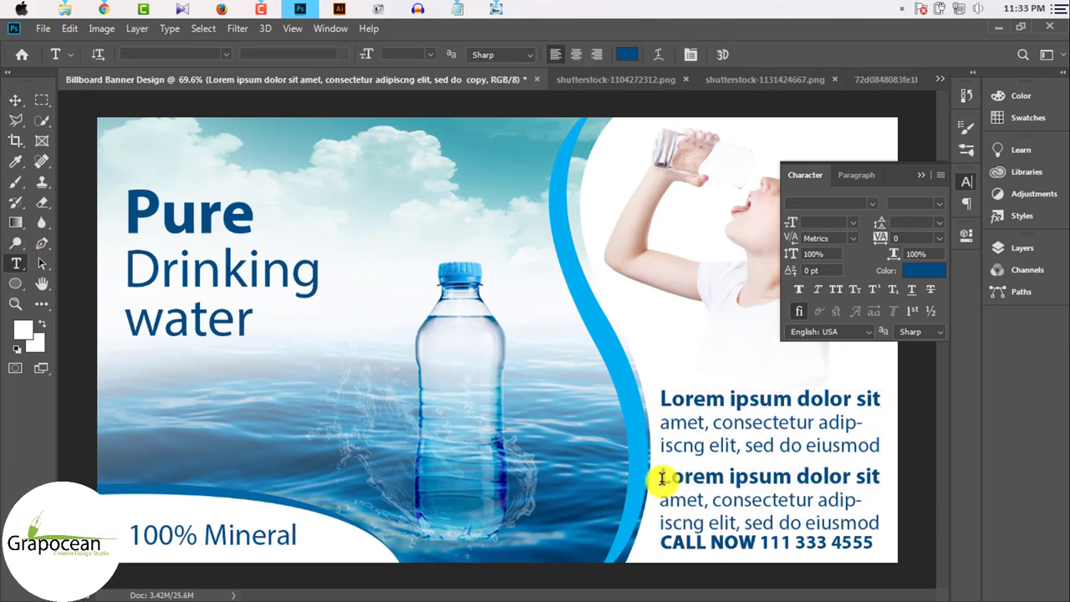
pyautogui.moveTo(657, 475); pyautogui.dragTo(920, 477)
pyautogui.press('BackSpace')
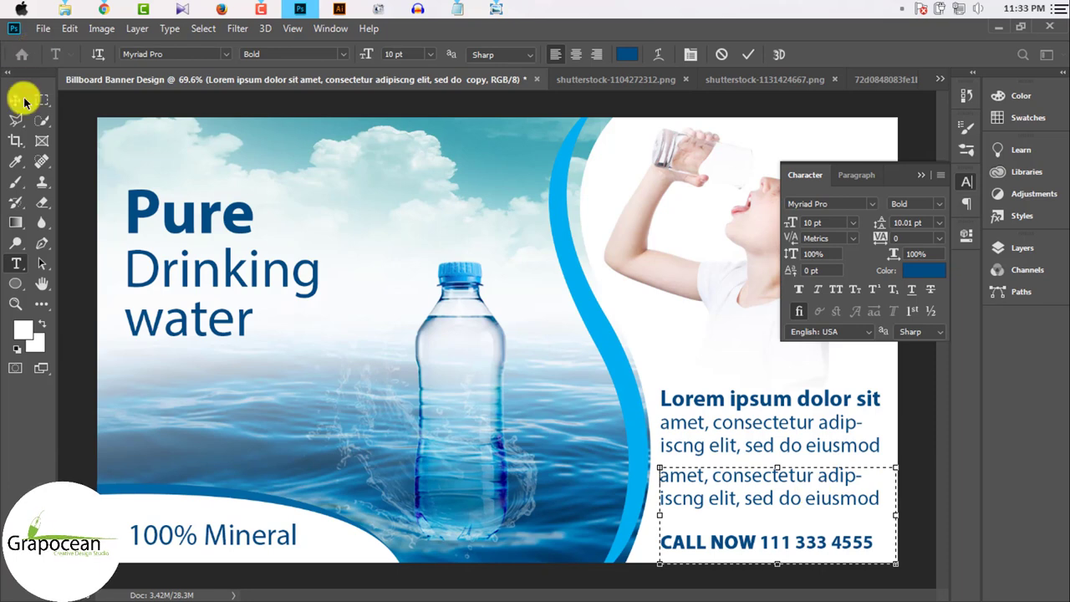
pyautogui.click(24, 101)
# - Stack the text blocks into one paragraph and nudge the CALL NOW line up
pyautogui.scroll(2, 752, 438)
pyautogui.scroll(2, 744, 443)
pyautogui.moveTo(812, 500); pyautogui.dragTo(811, 496)
pyautogui.scroll(-4, 616, 441)
pyautogui.scroll(2, 633, 437)
pyautogui.scroll(2, 669, 443)
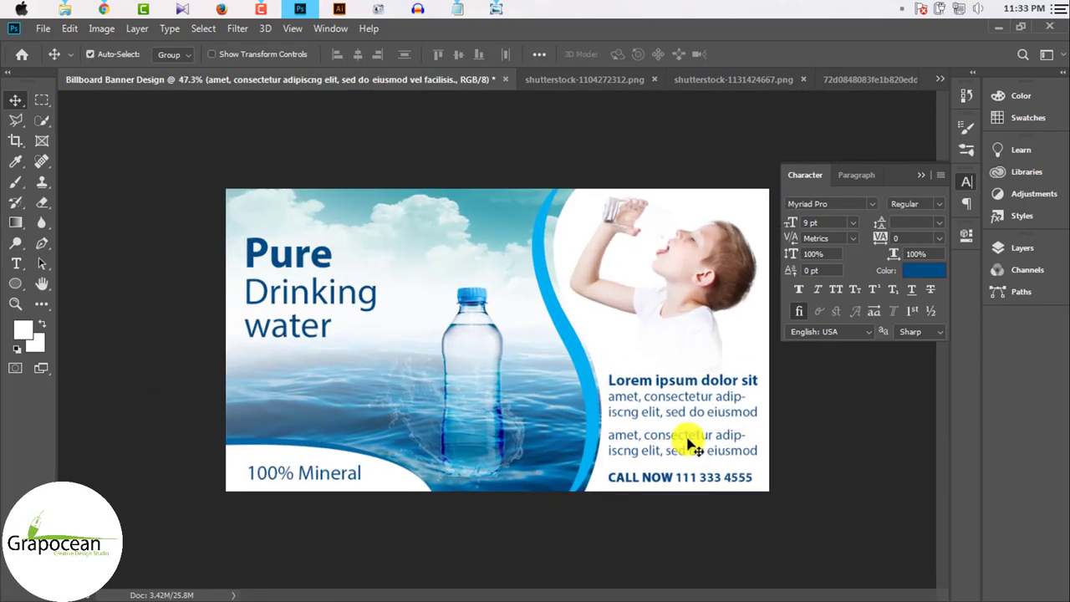
pyautogui.moveTo(691, 445)
pyautogui.mouseDown()
pyautogui.moveTo(678, 393)
pyautogui.moveTo(692, 412)
pyautogui.mouseUp()
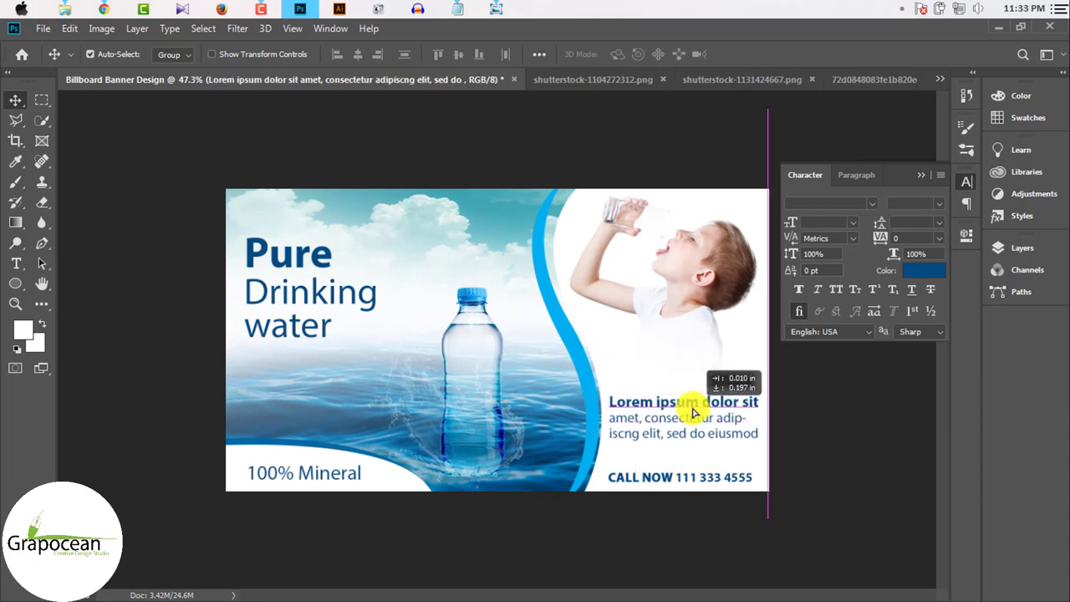
pyautogui.scroll(2, 640, 444)
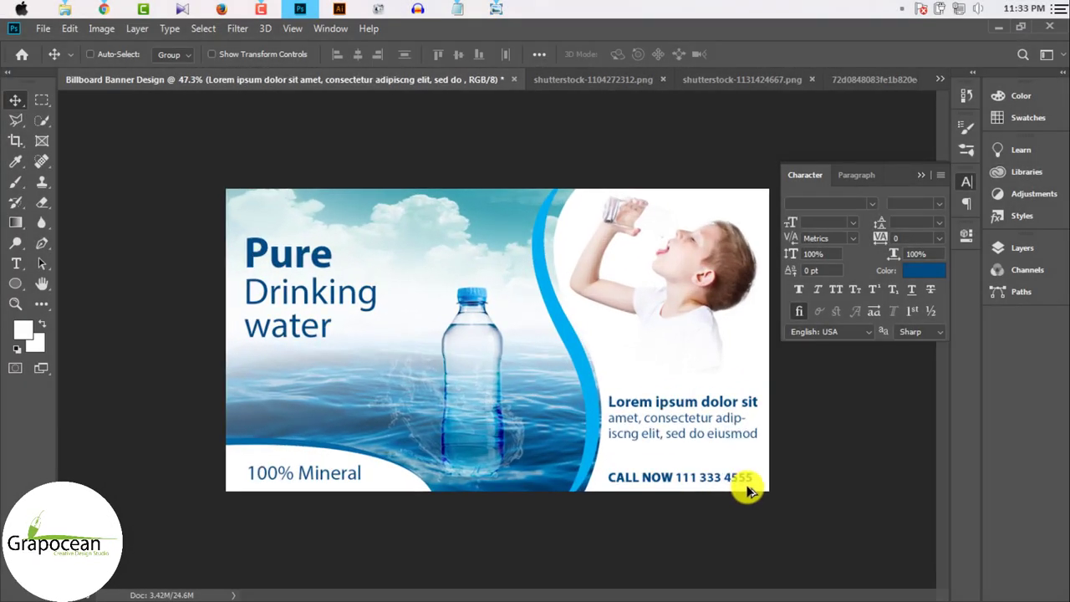
pyautogui.scroll(2, 748, 488)
pyautogui.moveTo(776, 545); pyautogui.dragTo(765, 541)
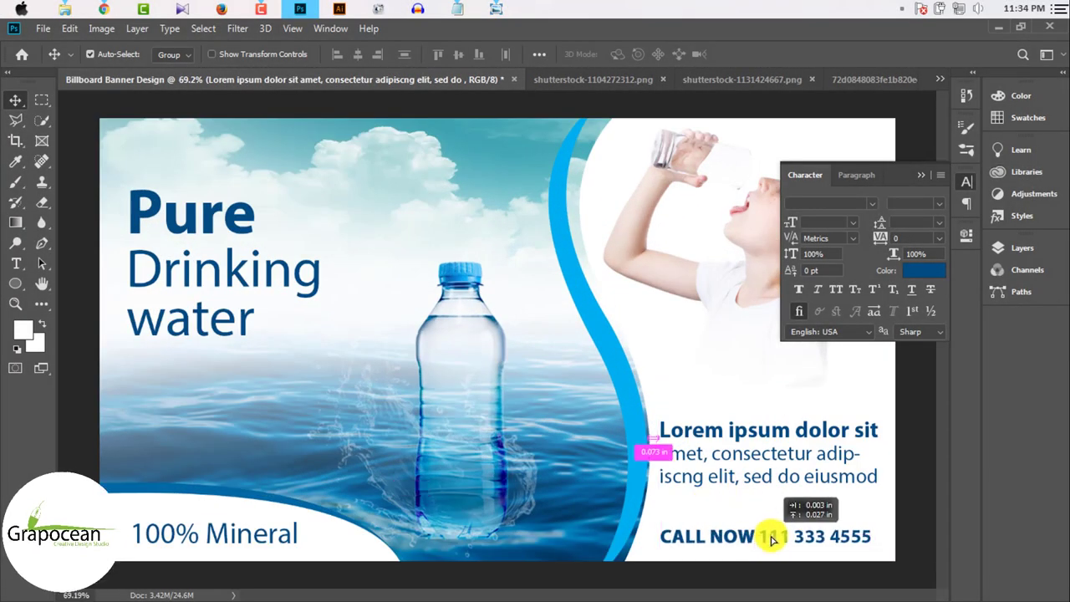
# - Scale up the CALL NOW phone line, reposition it, and commit the transform
pyautogui.scroll(-3, 669, 535)
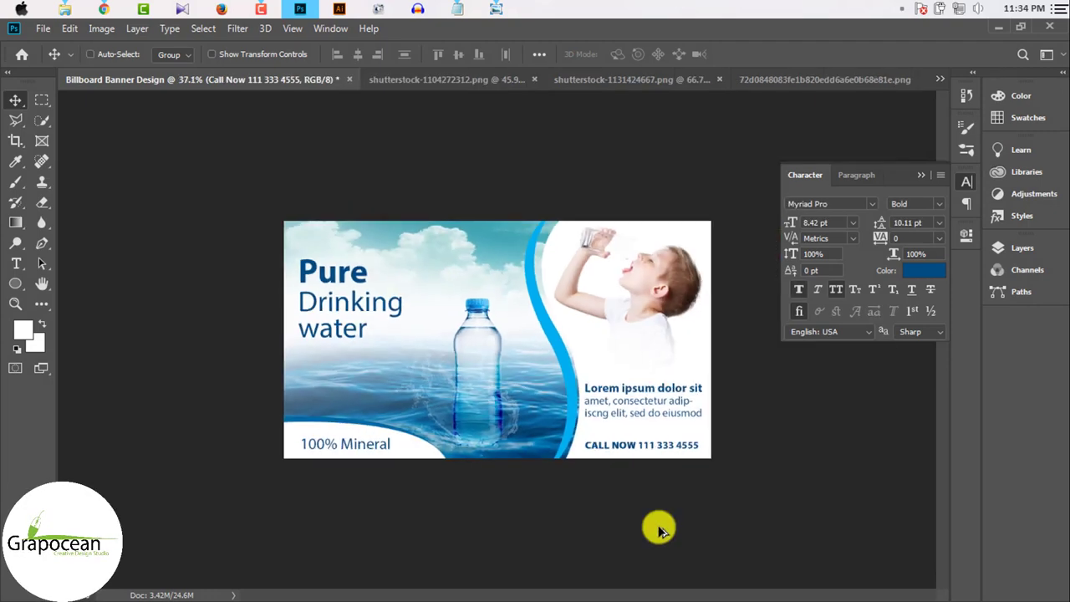
pyautogui.scroll(-1, 618, 455)
pyautogui.scroll(4, 651, 447)
pyautogui.scroll(3, 668, 447)
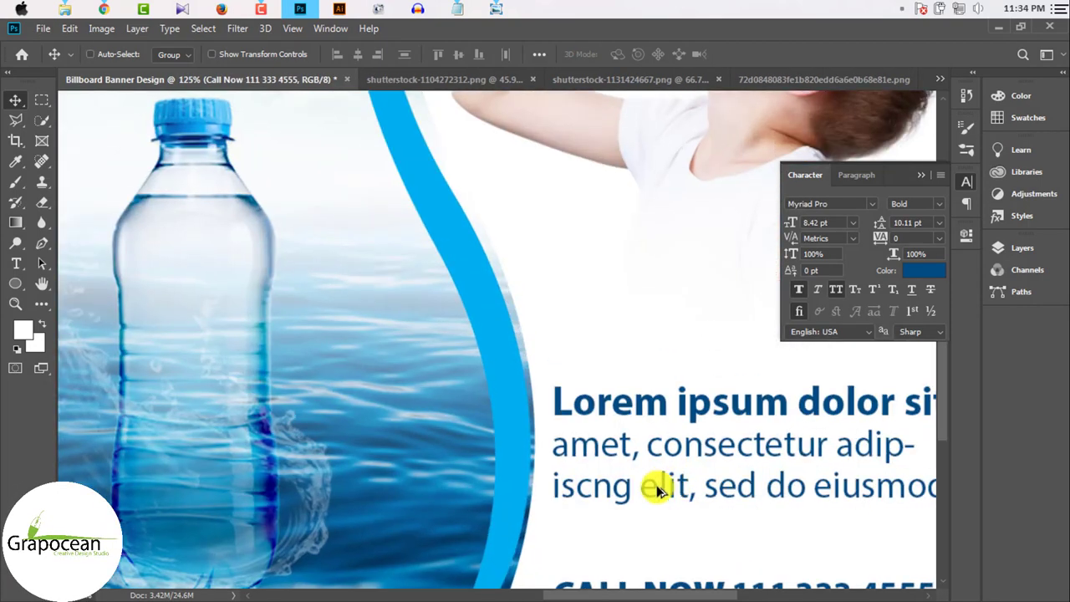
pyautogui.scroll(-4, 649, 490)
pyautogui.scroll(1, 549, 502)
pyautogui.scroll(2, 745, 485)
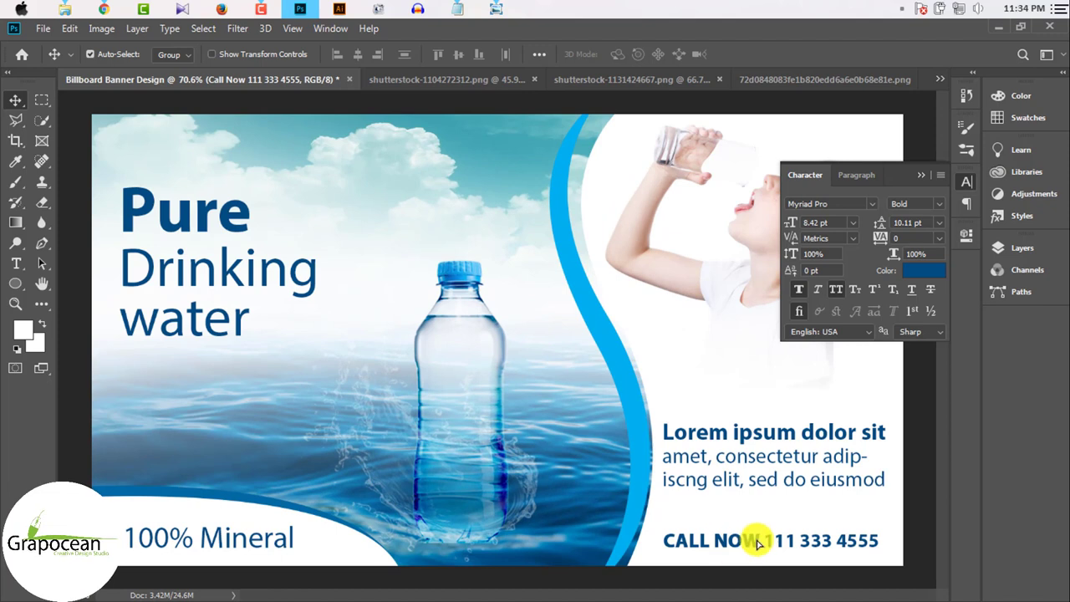
pyautogui.hotkey('ctrl', 't')
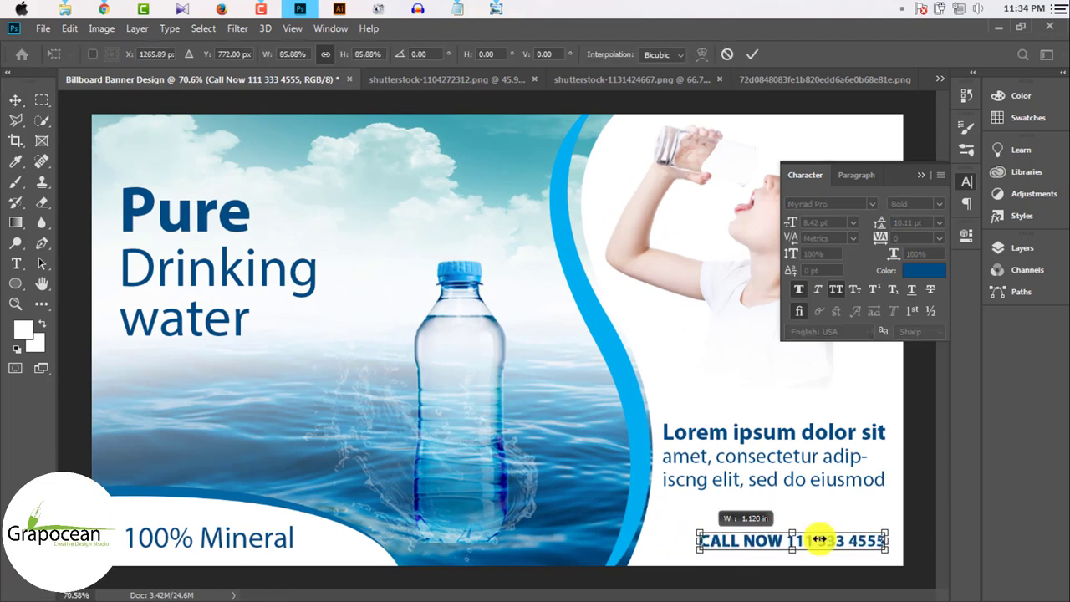
pyautogui.moveTo(795, 537); pyautogui.dragTo(795, 524)
pyautogui.moveTo(666, 541); pyautogui.dragTo(705, 541)
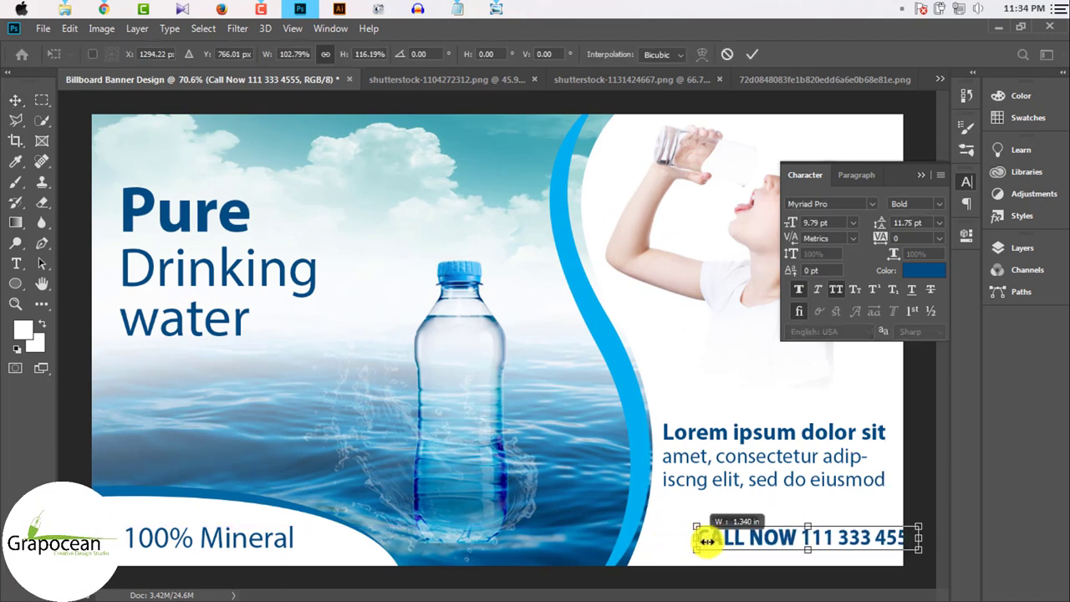
pyautogui.moveTo(784, 540); pyautogui.dragTo(747, 544)
pyautogui.scroll(3, 754, 553)
pyautogui.press('Return')
# - Shrink the Lorem ipsum paragraph to about 77.45% and commit the transform
pyautogui.scroll(-3, 693, 485)
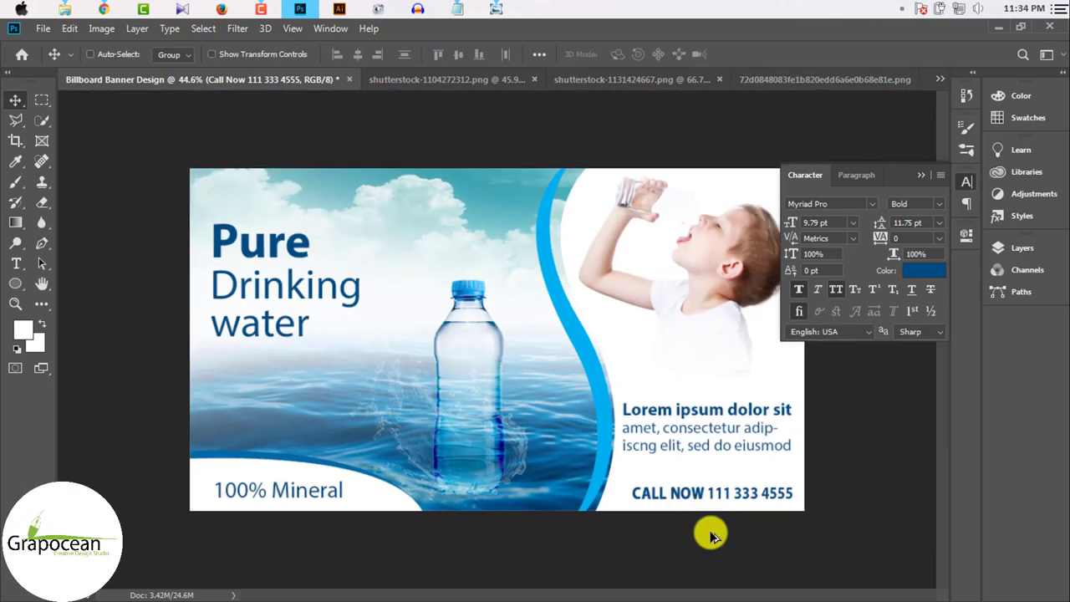
pyautogui.scroll(-2, 707, 530)
pyautogui.scroll(2, 660, 447)
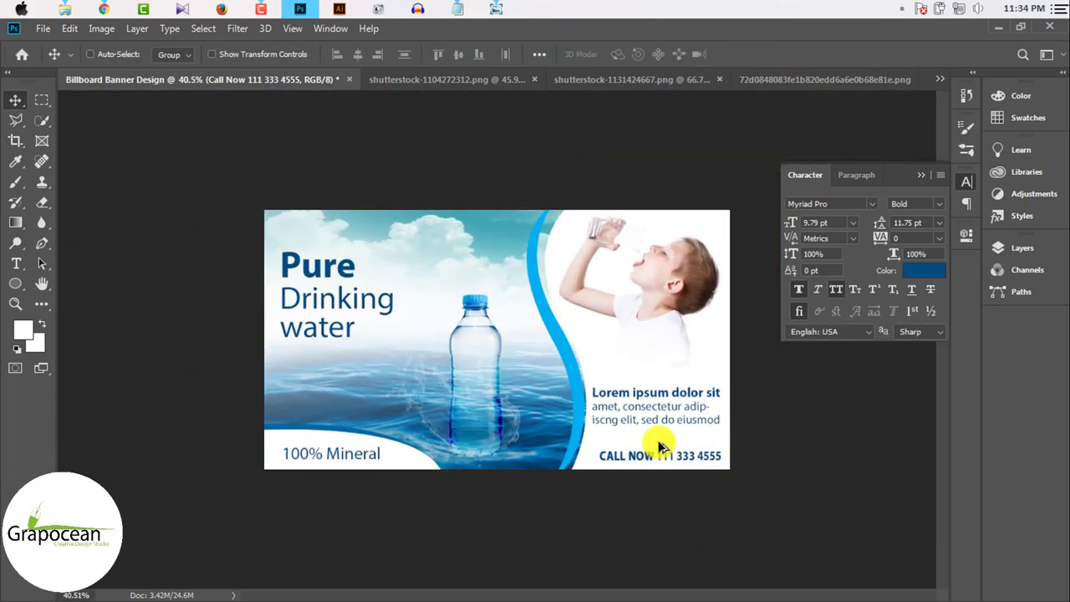
pyautogui.scroll(2, 671, 429)
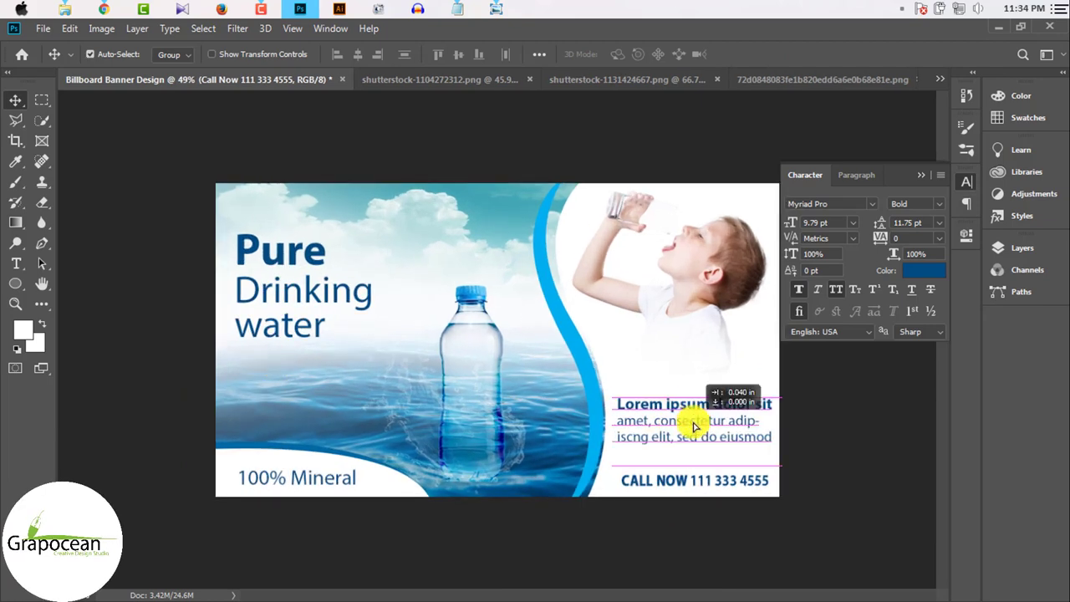
pyautogui.click(693, 422)
pyautogui.hotkey('ctrl', 't')
pyautogui.moveTo(776, 446)
pyautogui.mouseDown()
pyautogui.moveTo(748, 429)
pyautogui.moveTo(701, 447)
pyautogui.moveTo(687, 431)
pyautogui.mouseUp()
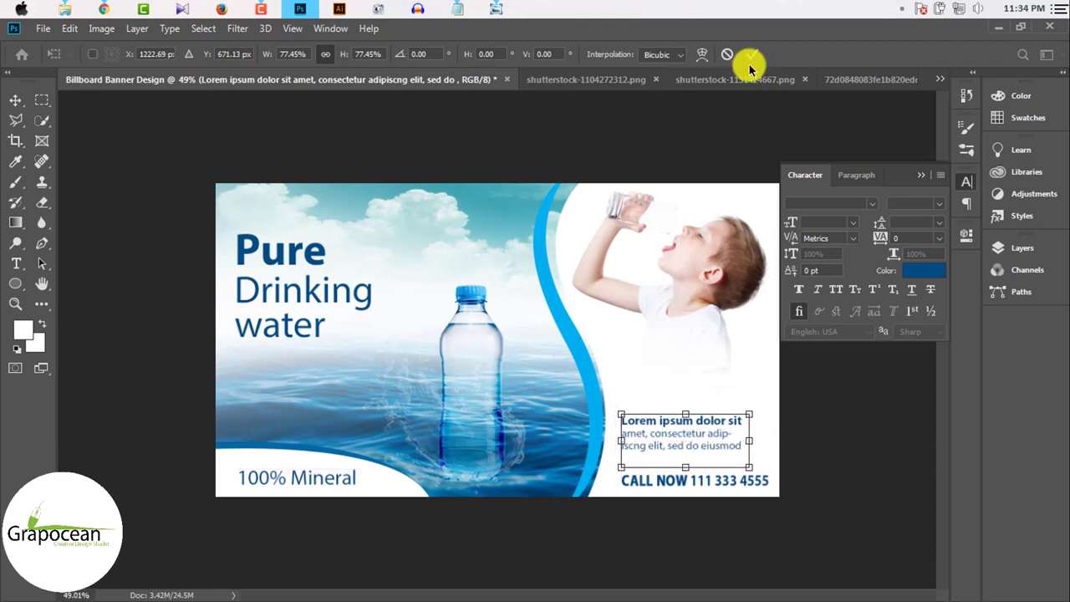
pyautogui.click(750, 55)
pyautogui.scroll(2, 660, 452)
pyautogui.scroll(-4, 622, 405)
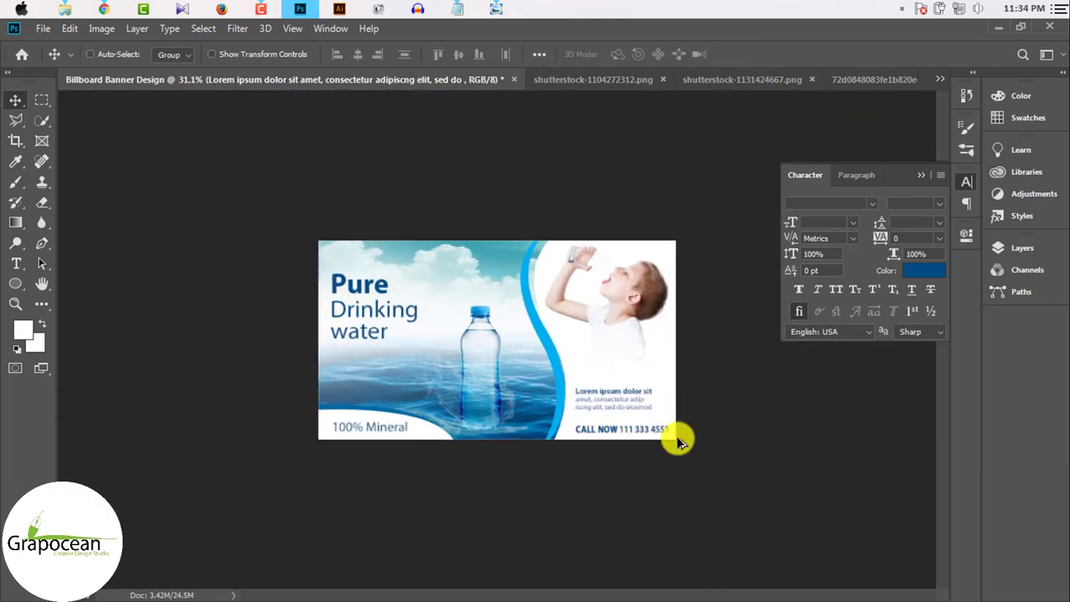
pyautogui.scroll(1, 676, 437)
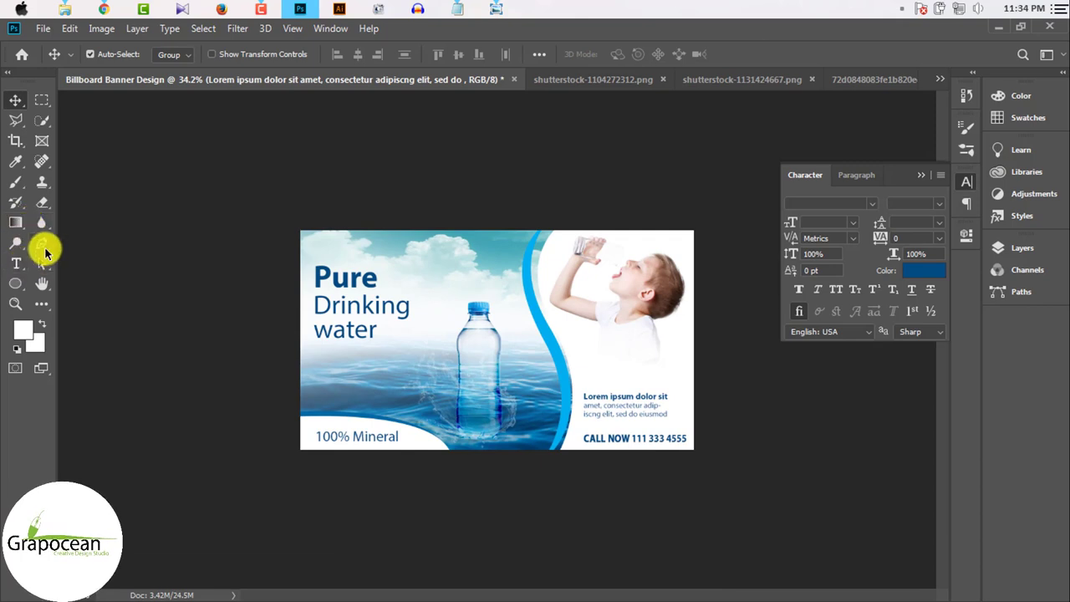
# - Draw a slanted four-point bar shape under CALL NOW and fill it cyan
pyautogui.click(43, 245)
pyautogui.scroll(2, 597, 465)
pyautogui.click(585, 493)
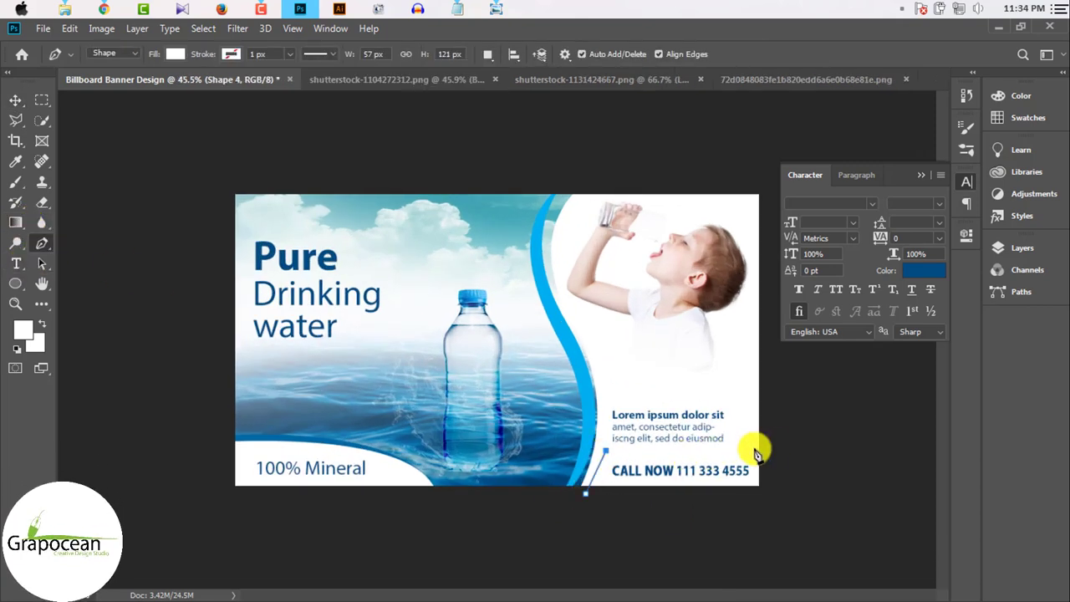
pyautogui.moveTo(780, 446); pyautogui.dragTo(779, 451)
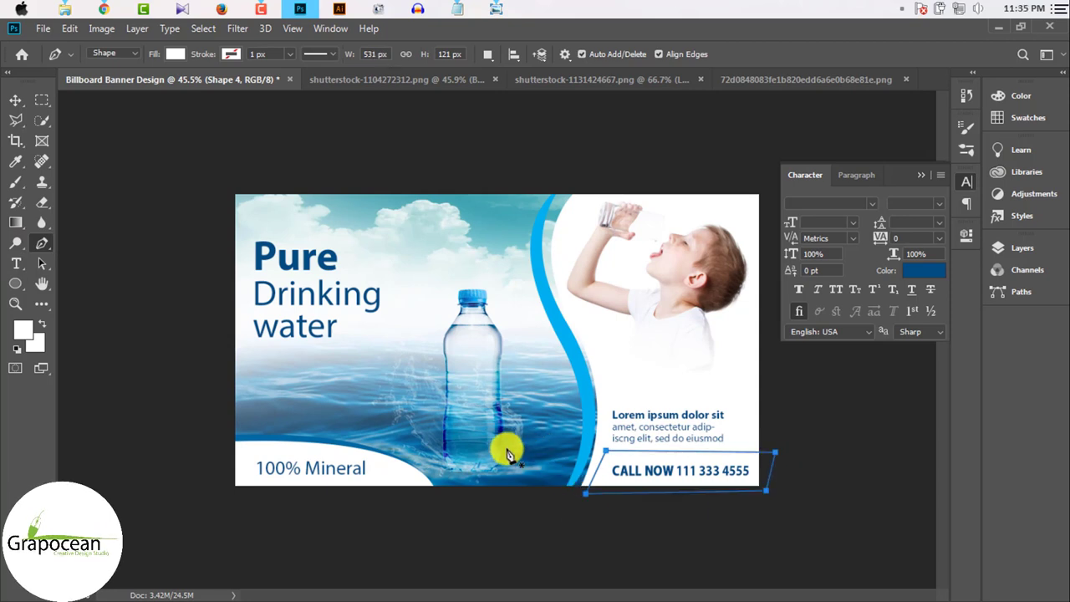
pyautogui.click(174, 54)
pyautogui.click(102, 134)
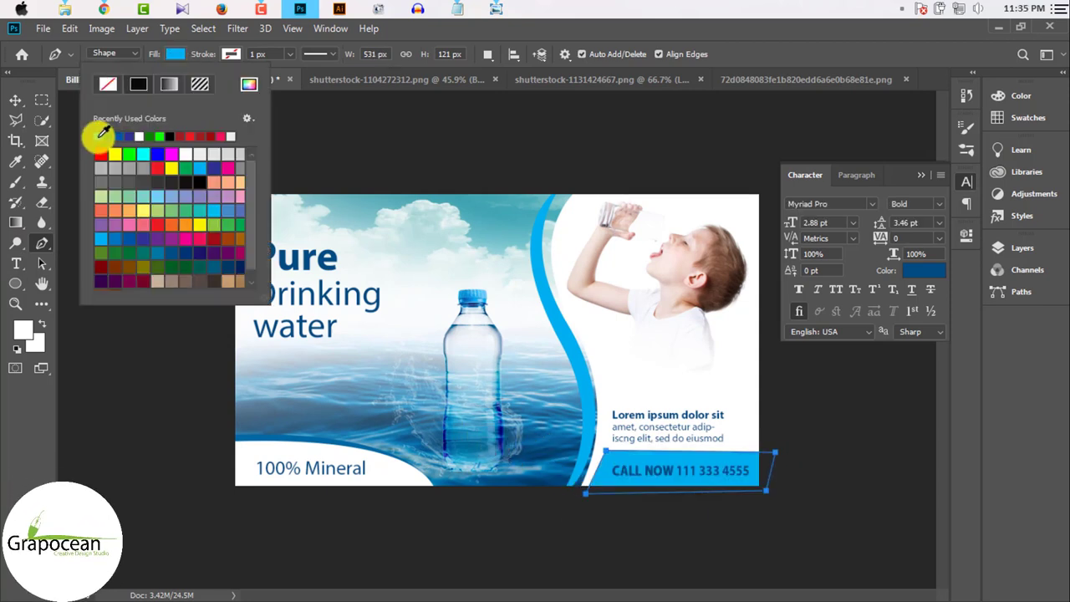
# - Return to the Move tool and select the CALL NOW text layer
pyautogui.click(17, 101)
pyautogui.scroll(-2, 592, 520)
pyautogui.scroll(3, 664, 461)
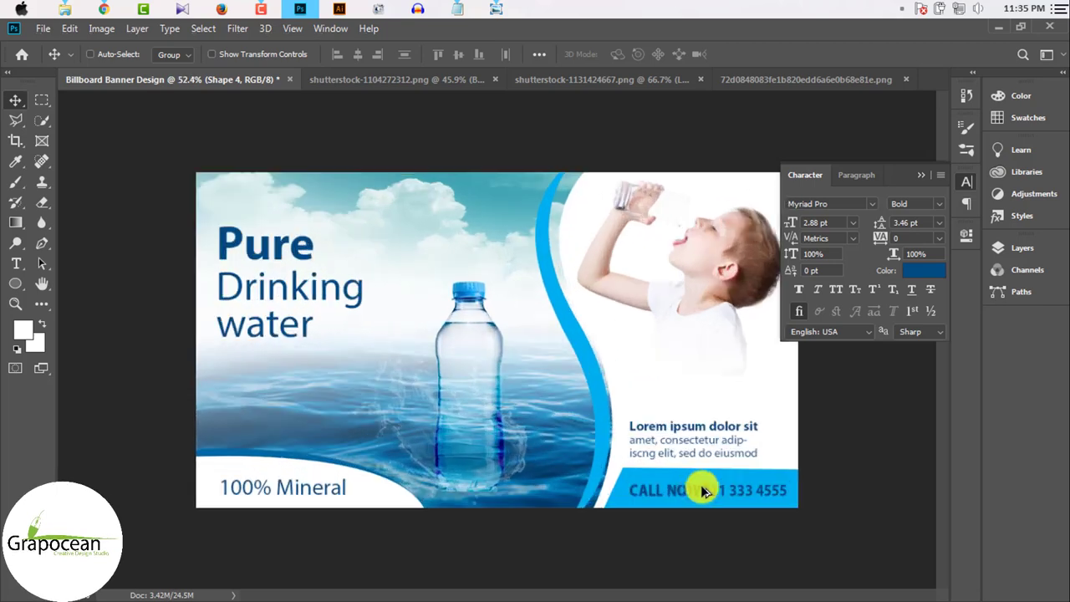
pyautogui.scroll(2, 702, 501)
pyautogui.click(739, 544)
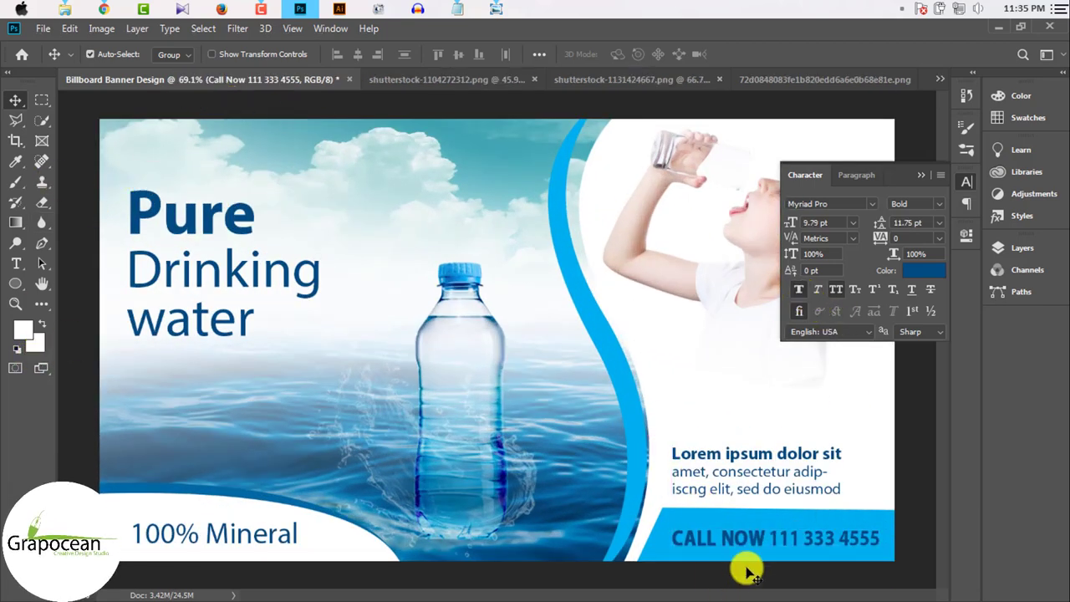
# - Change the CALL NOW text colour to white (#ffffff)
pyautogui.click(16, 263)
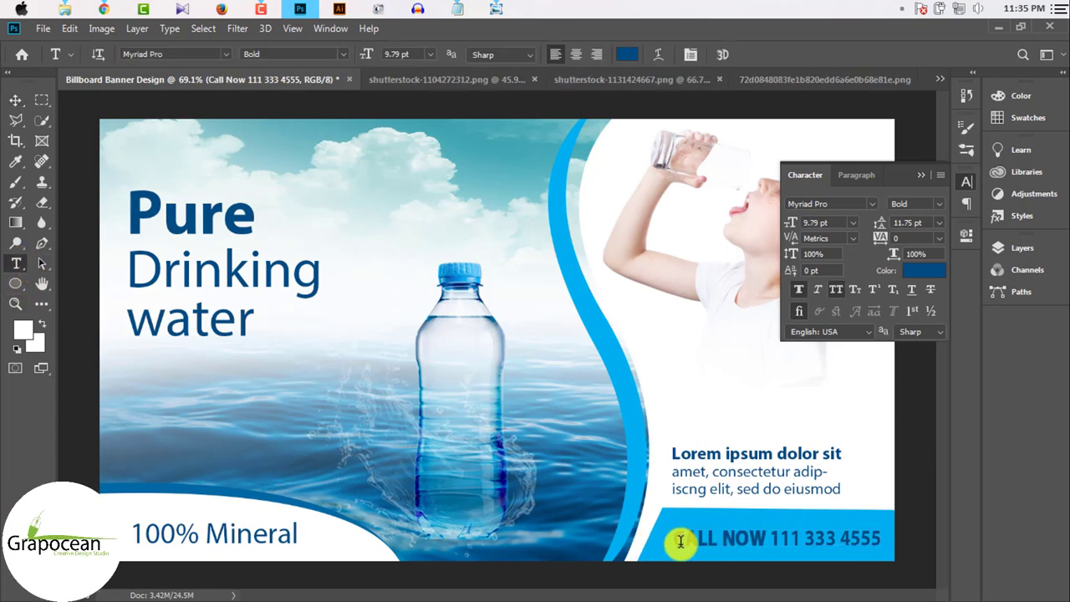
pyautogui.click(627, 53)
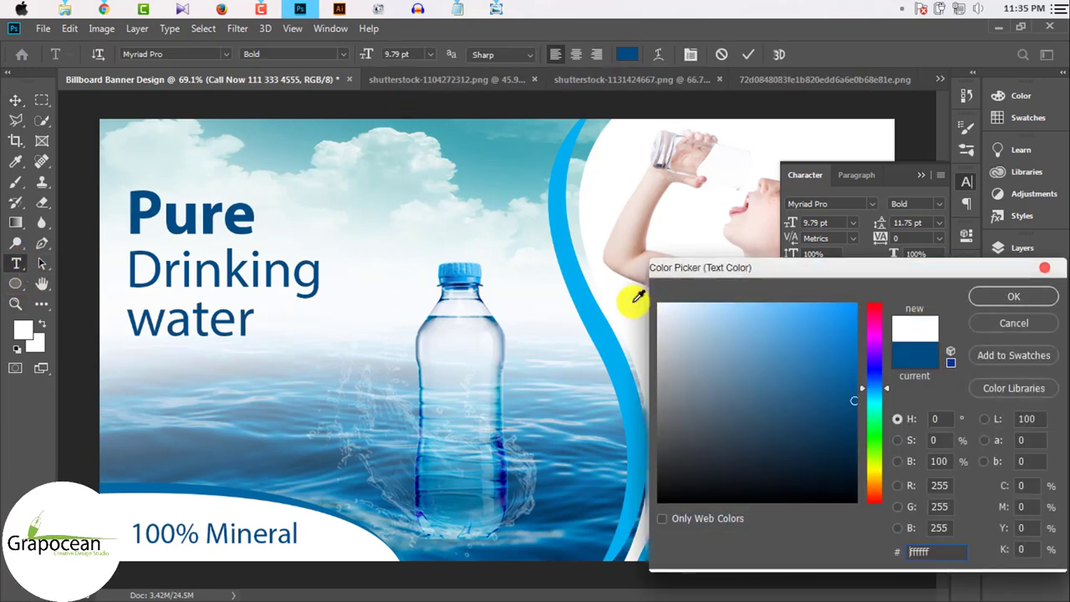
pyautogui.click(659, 304)
pyautogui.click(1041, 286)
# - Nudge the Lorem ipsum paragraph up slightly with the Move tool
pyautogui.click(16, 99)
pyautogui.scroll(-3, 396, 303)
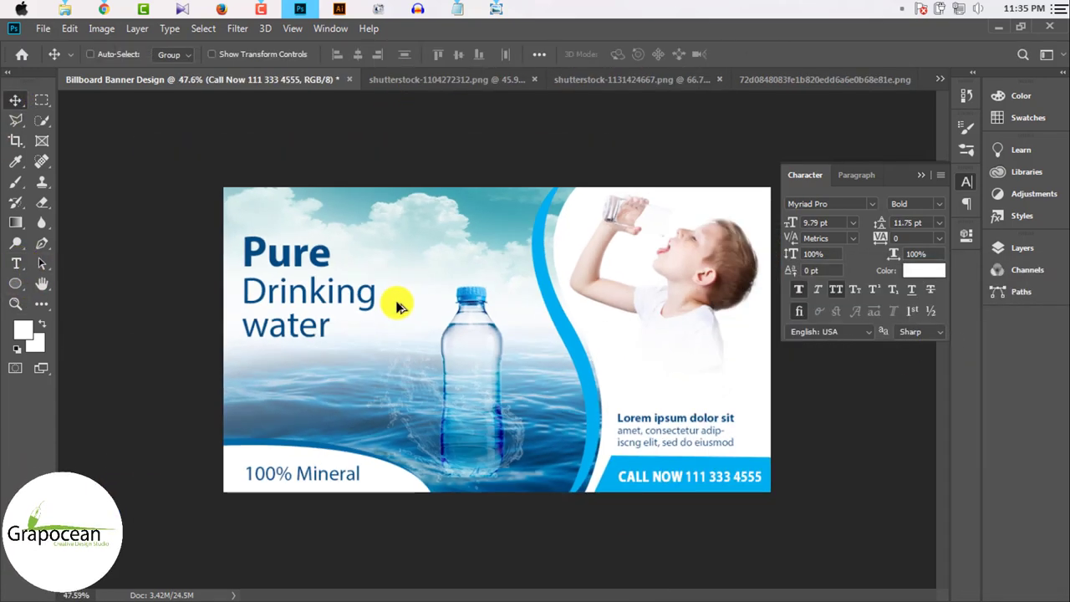
pyautogui.scroll(-2, 399, 303)
pyautogui.scroll(2, 616, 402)
pyautogui.scroll(2, 657, 422)
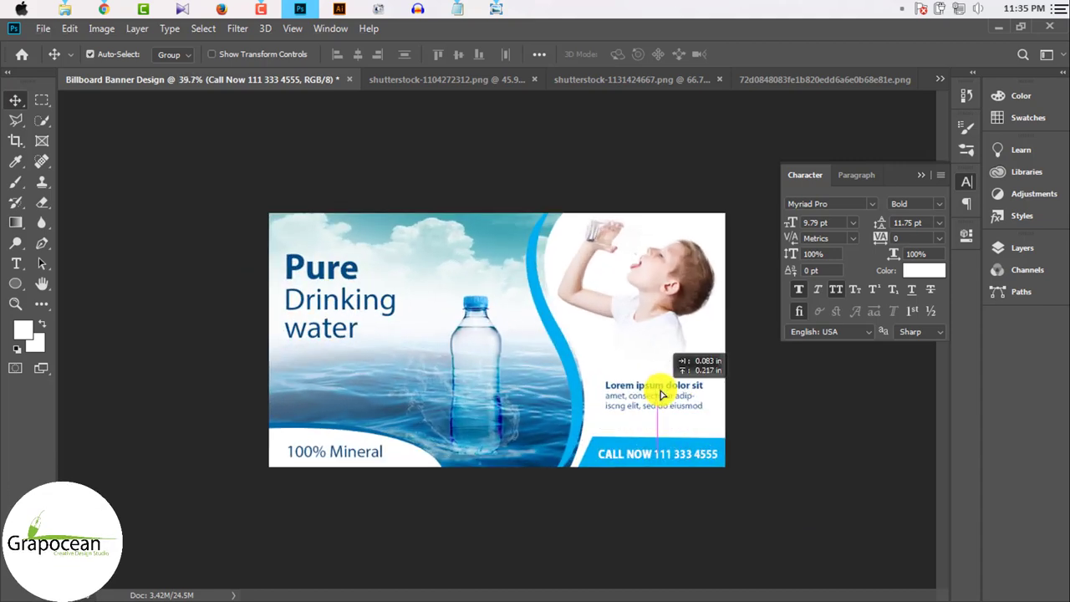
pyautogui.moveTo(661, 391); pyautogui.dragTo(666, 404)
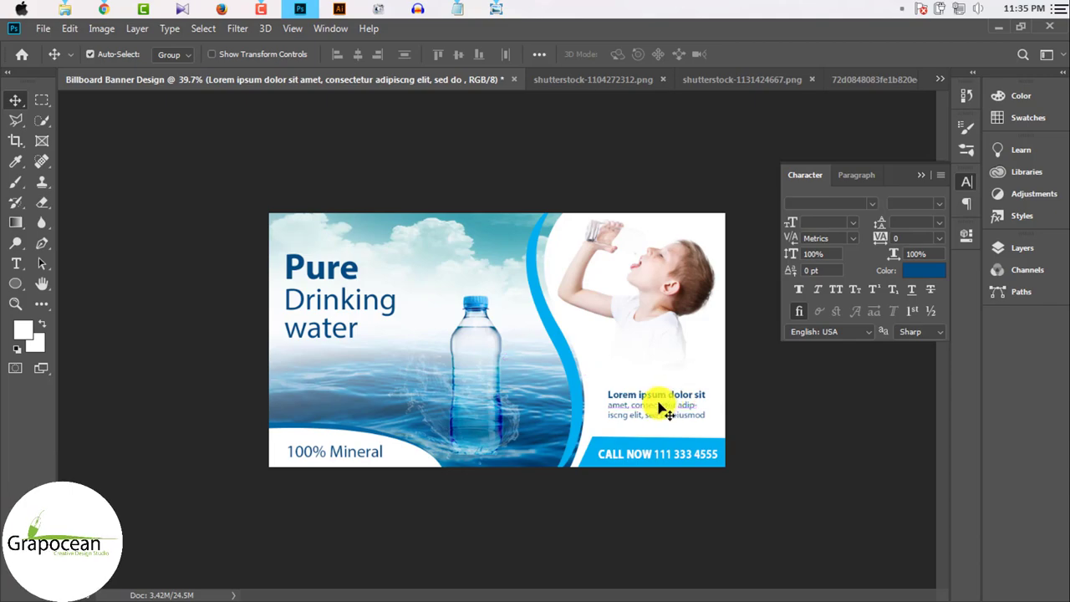
pyautogui.scroll(-3, 635, 414)
pyautogui.scroll(1, 593, 397)
pyautogui.scroll(3, 587, 372)
pyautogui.scroll(-4, 501, 360)
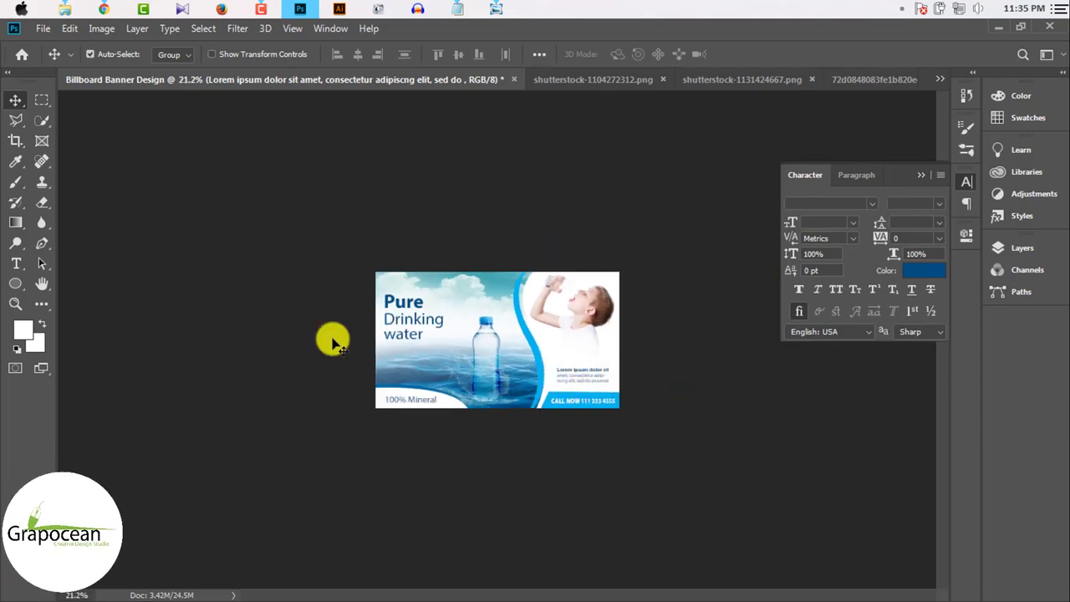